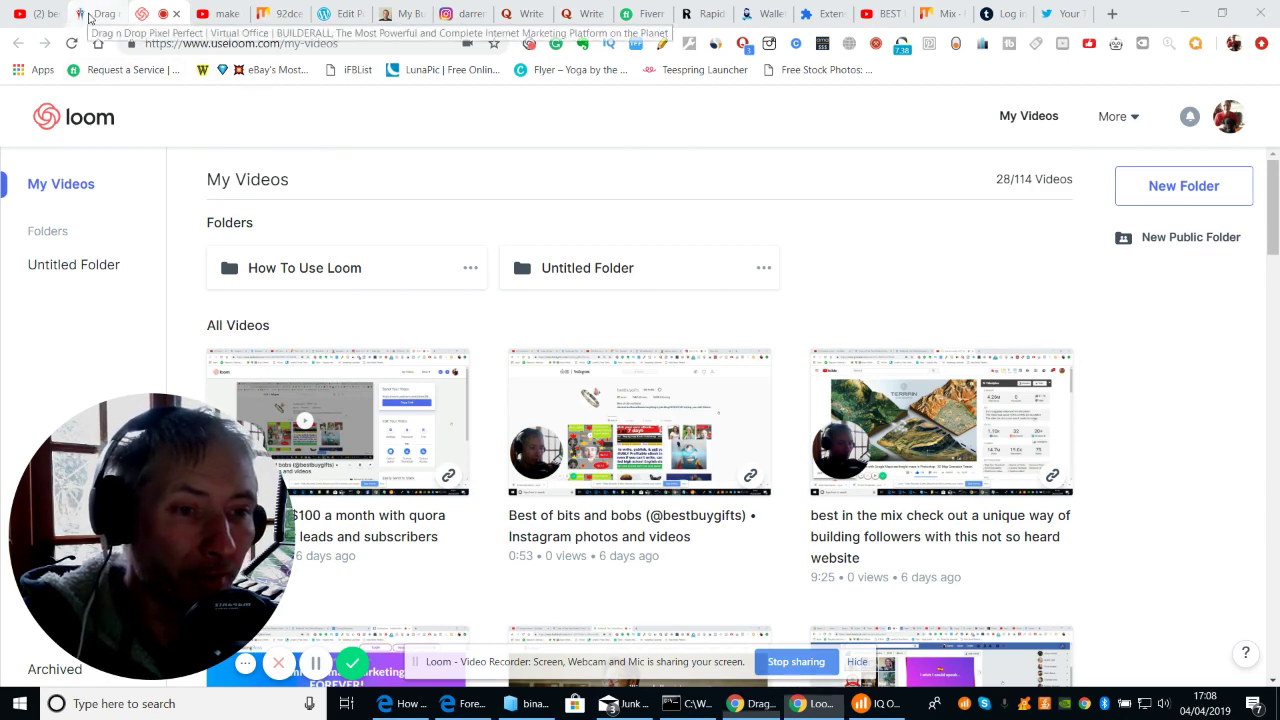
Step: Switch to the Builderall office, access the MailingBoss autoresponder and open its subscriber lists
{"action": "left_click", "coordinate": [97, 13]}
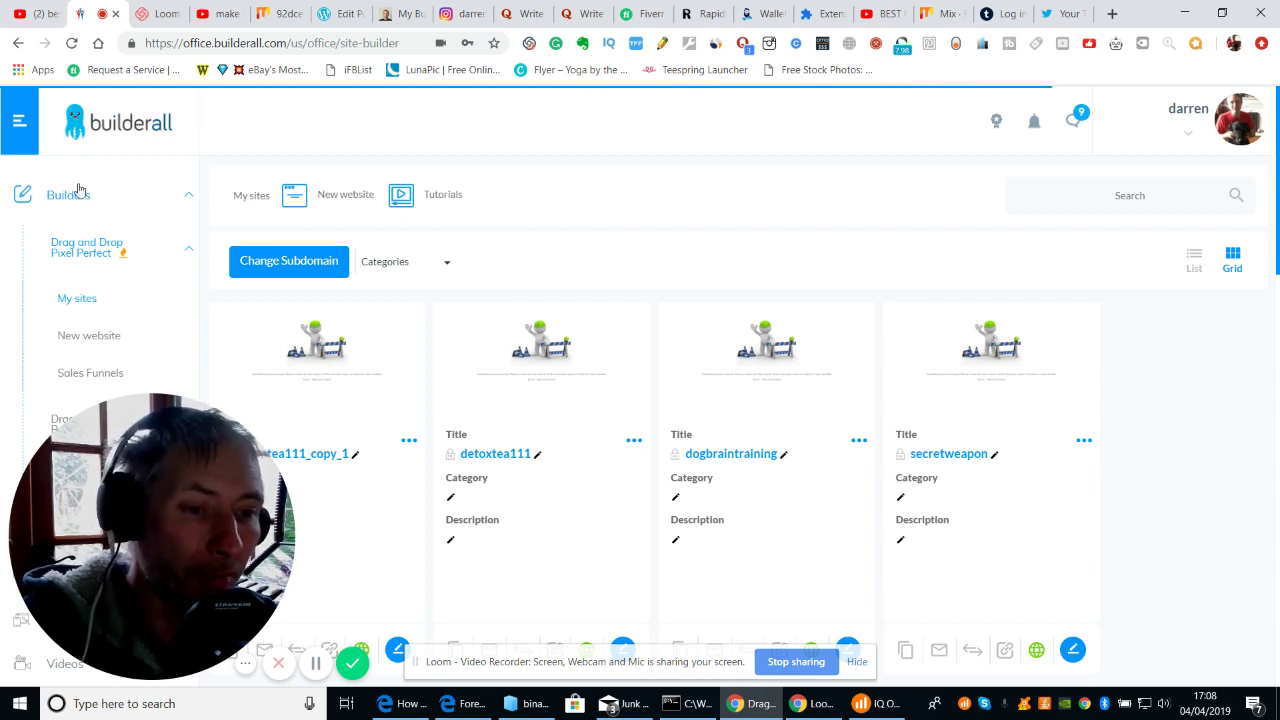
{"action": "left_click", "coordinate": [18, 121]}
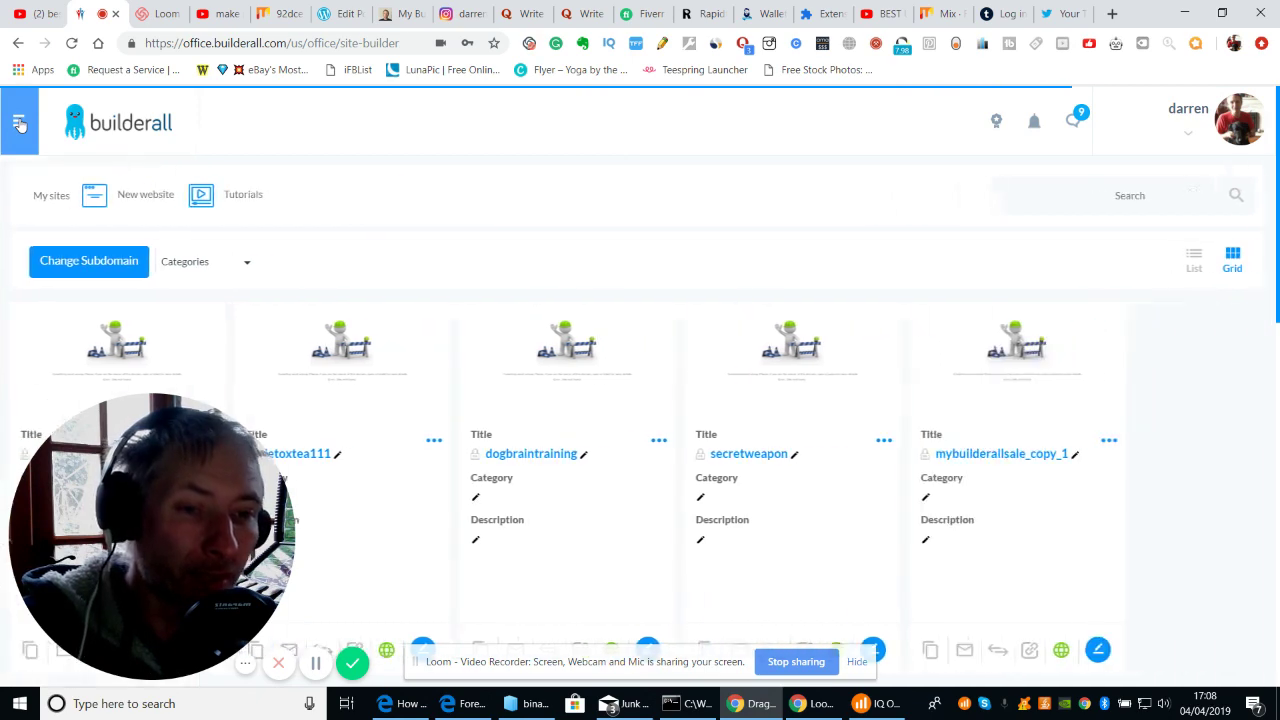
{"action": "left_click", "coordinate": [18, 121]}
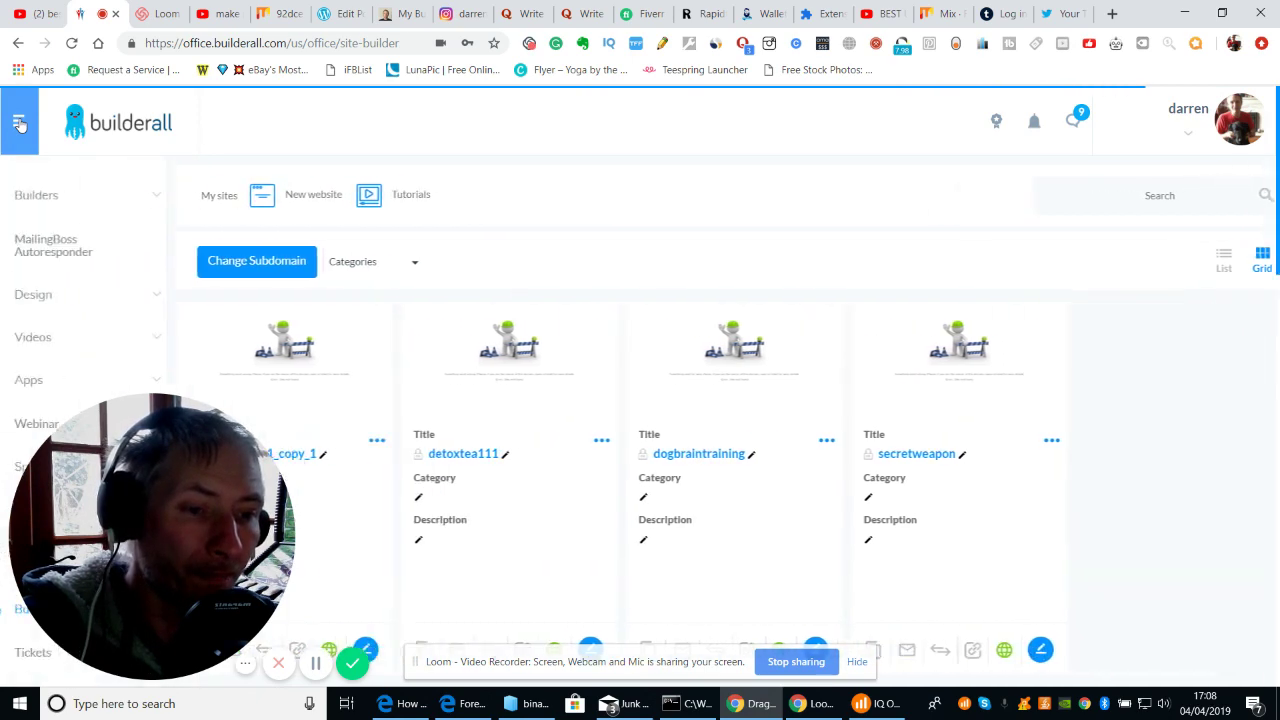
{"action": "left_click_drag", "start_coordinate": [160, 486], "coordinate": [1115, 474]}
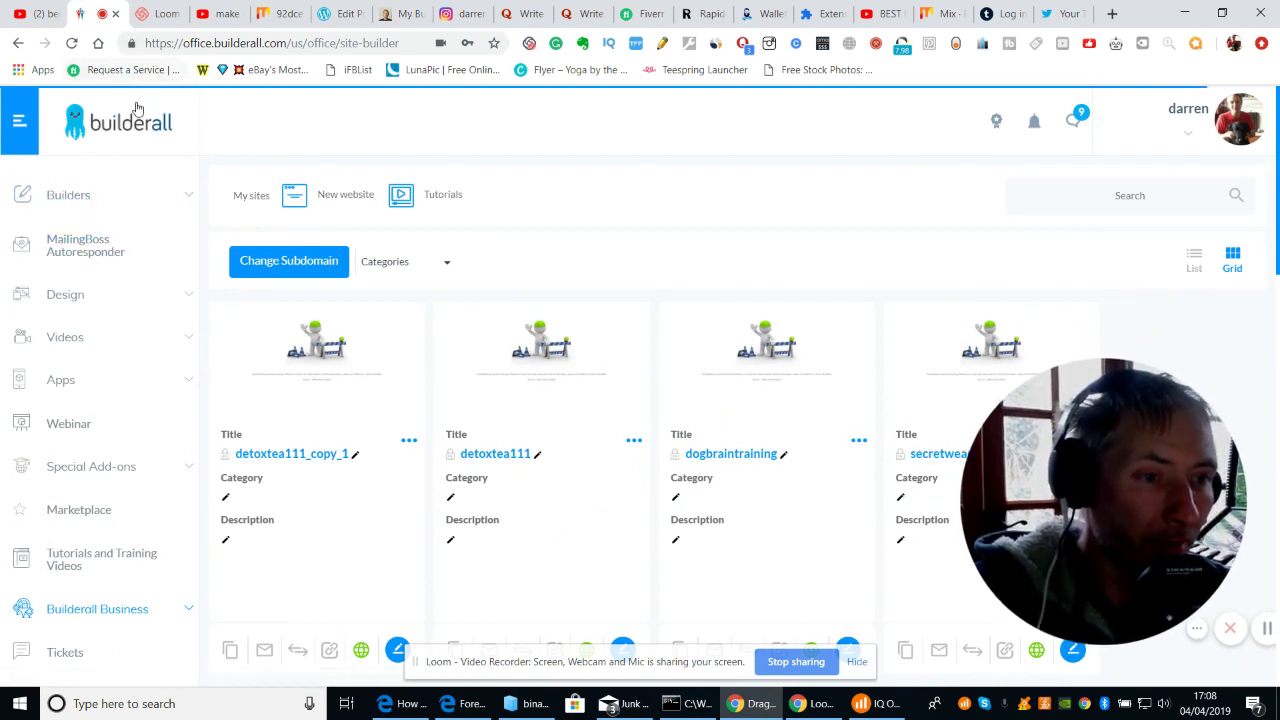
{"action": "left_click", "coordinate": [114, 125]}
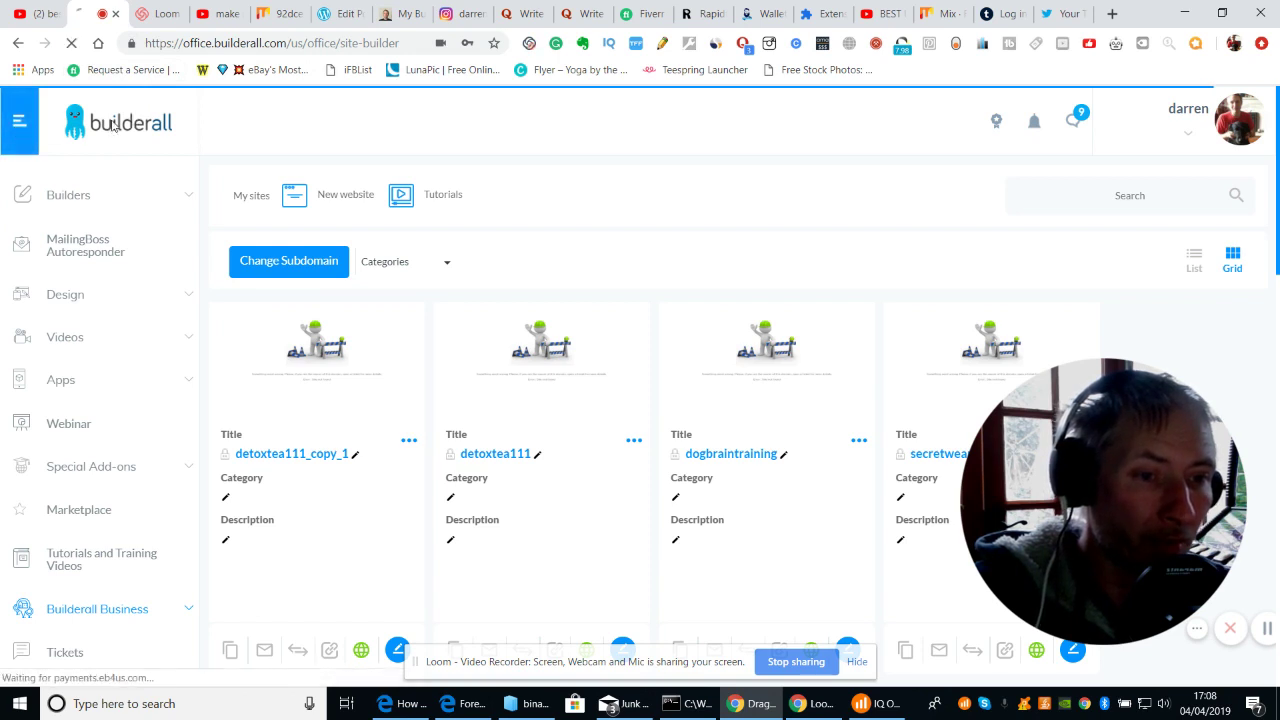
{"action": "left_click", "coordinate": [80, 247]}
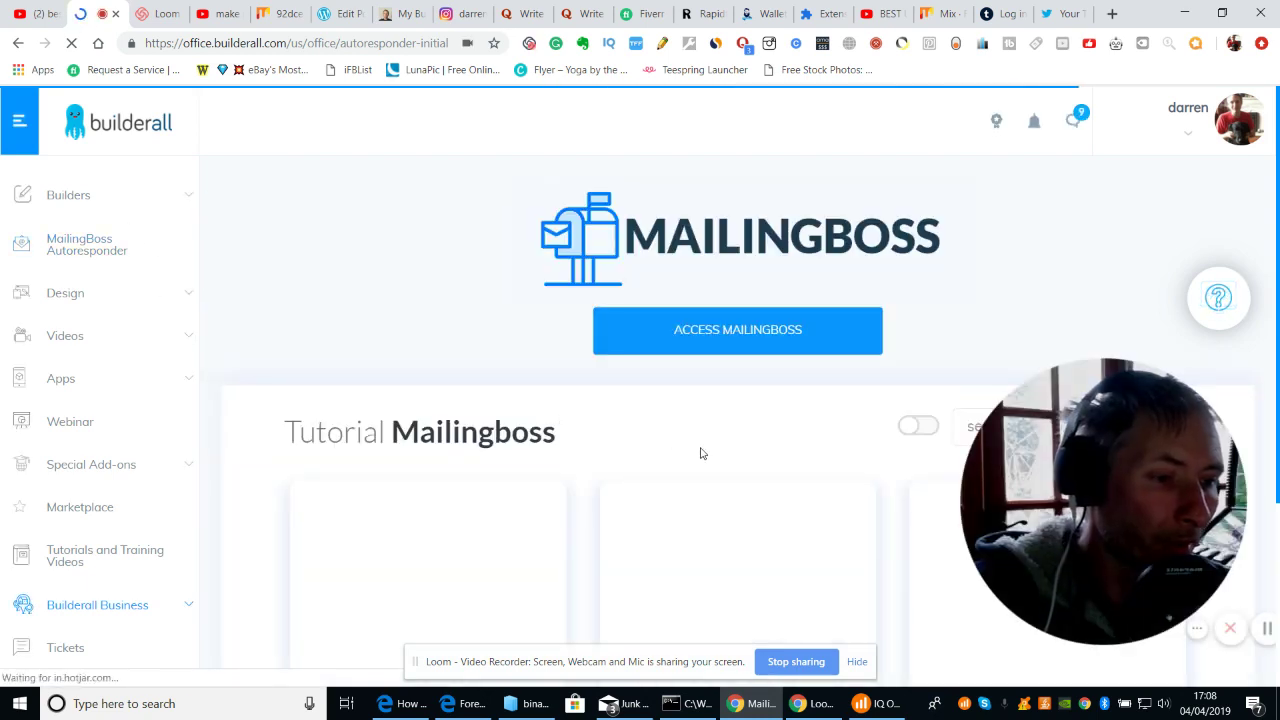
{"action": "left_click", "coordinate": [738, 335]}
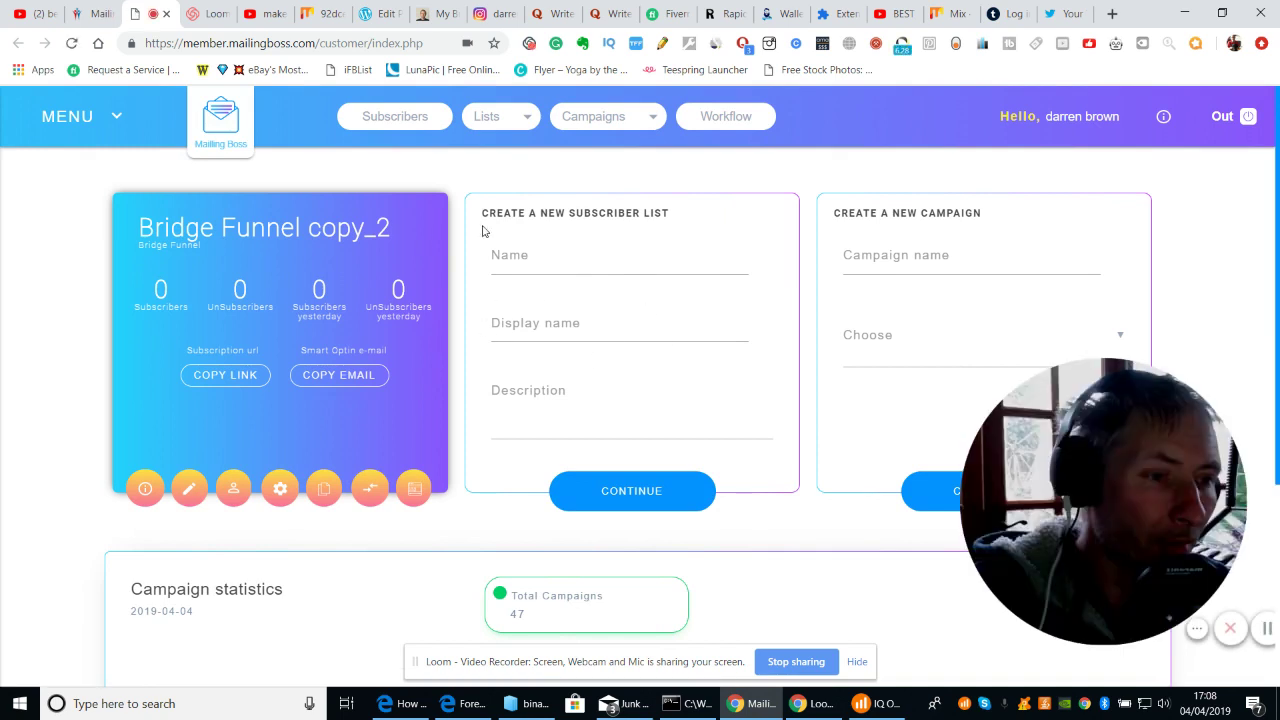
{"action": "left_click", "coordinate": [490, 117]}
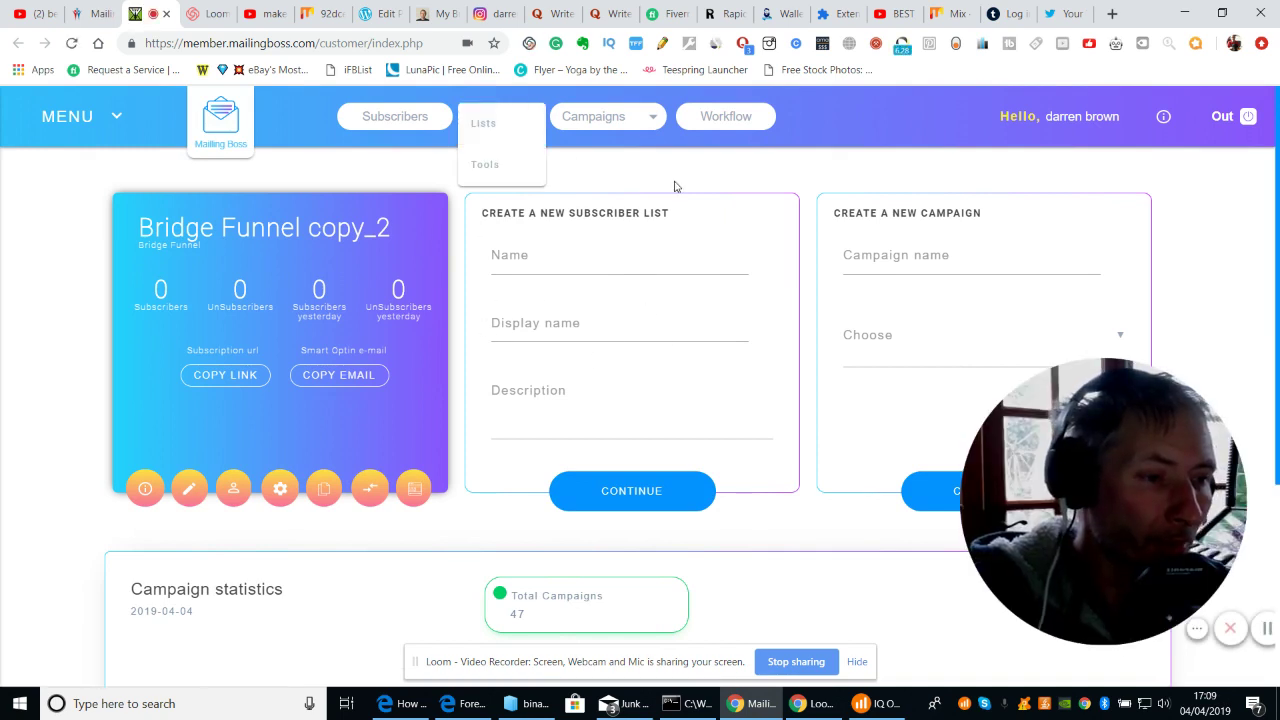
{"action": "left_click", "coordinate": [486, 130]}
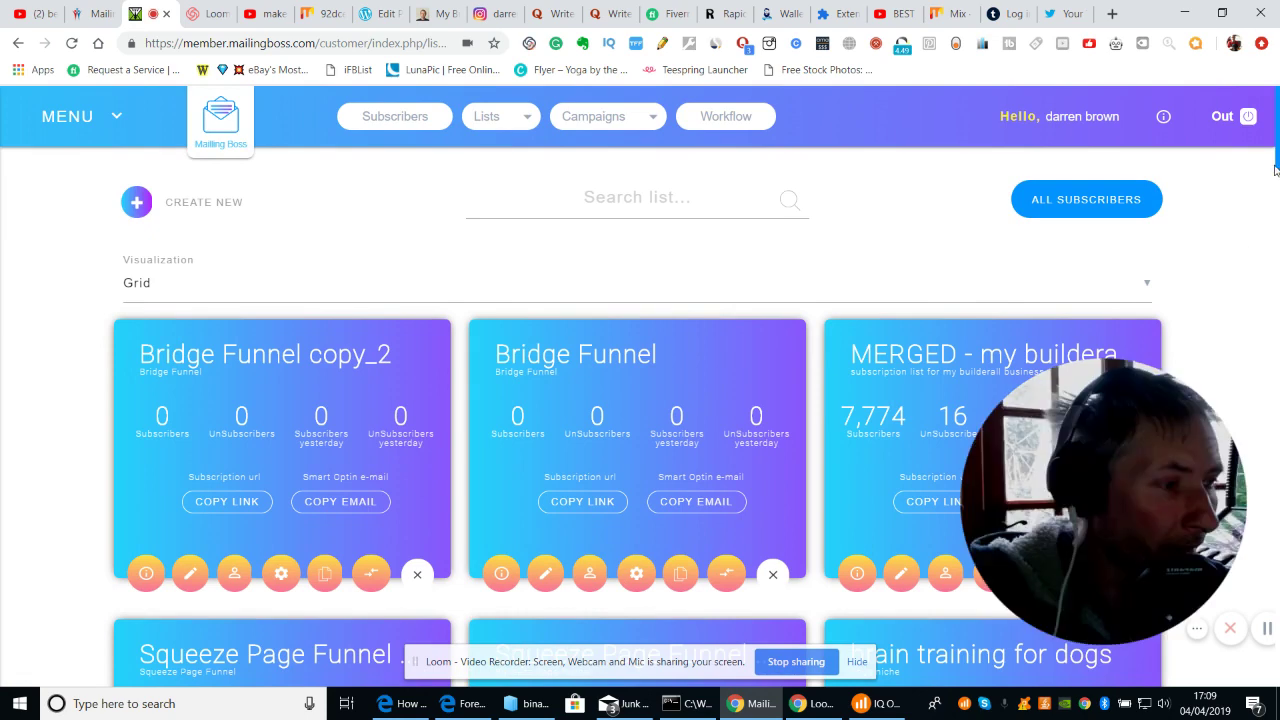
Step: Look through all existing subscriber lists in the grid, checking their names and subscriber figures
{"action": "scroll", "coordinate": [640, 380], "scroll_direction": "down", "scroll_amount": 3}
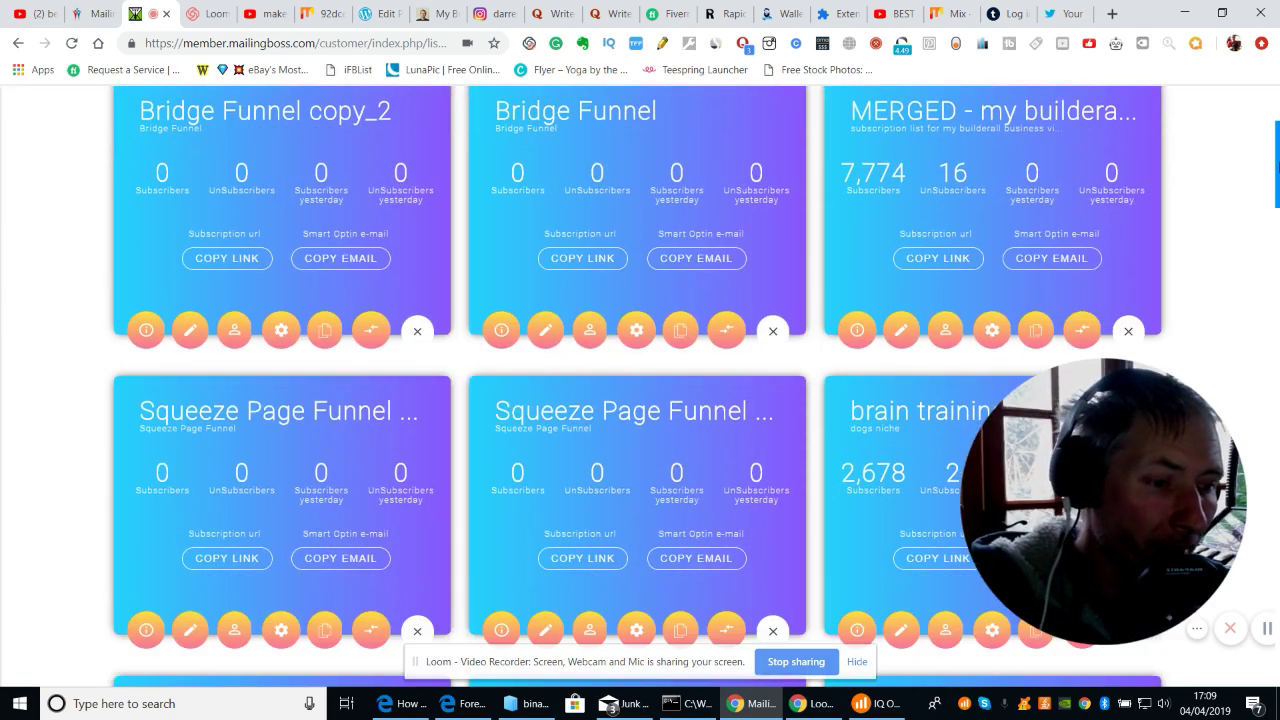
{"action": "left_click_drag", "start_coordinate": [1277, 171], "coordinate": [1277, 393]}
{"action": "scroll", "coordinate": [1146, 300], "scroll_direction": "up", "scroll_amount": 1}
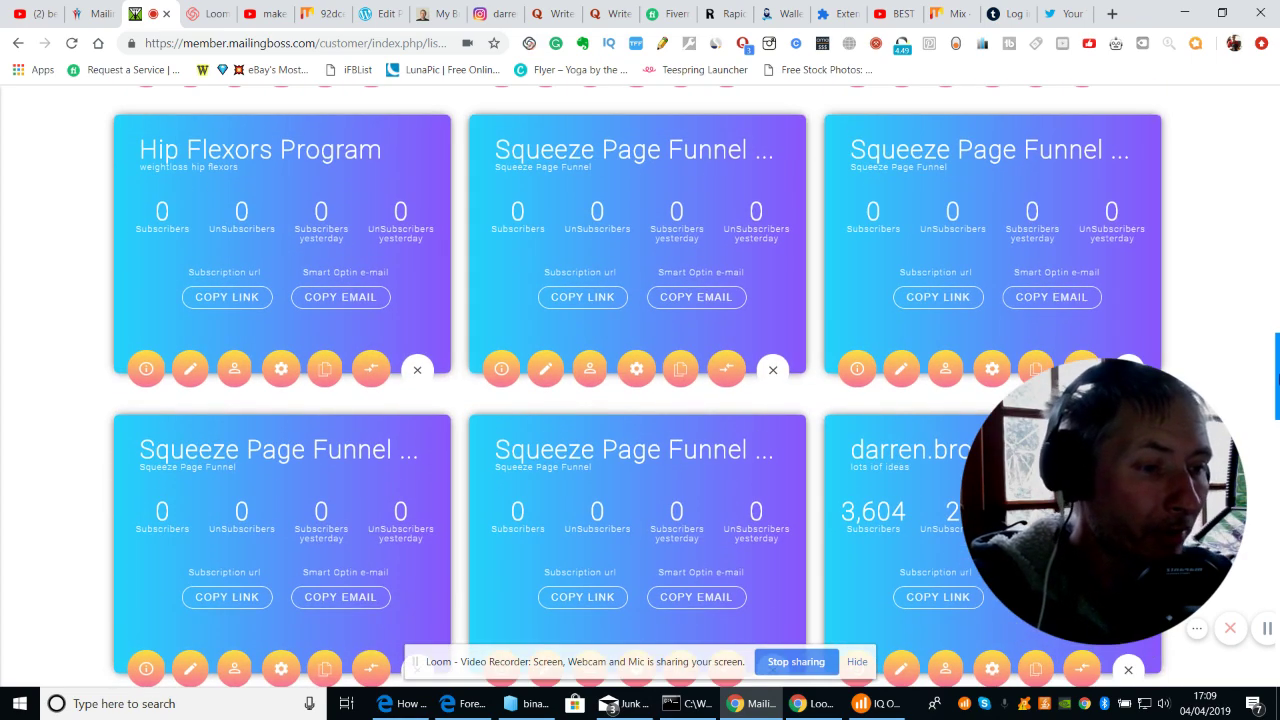
{"action": "scroll", "coordinate": [1146, 300], "scroll_direction": "up", "scroll_amount": 1}
{"action": "key", "text": "Home"}
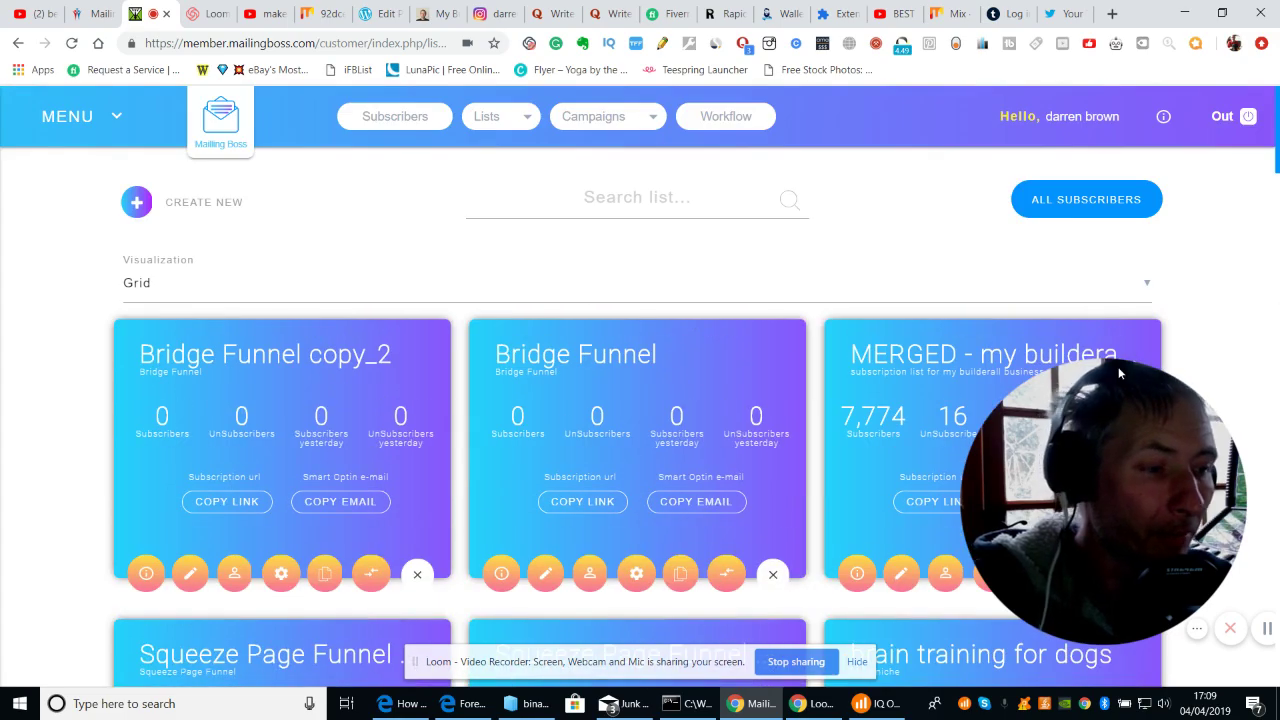
{"action": "scroll", "coordinate": [1091, 317], "scroll_direction": "down", "scroll_amount": 9}
{"action": "scroll", "coordinate": [694, 386], "scroll_direction": "down", "scroll_amount": 12}
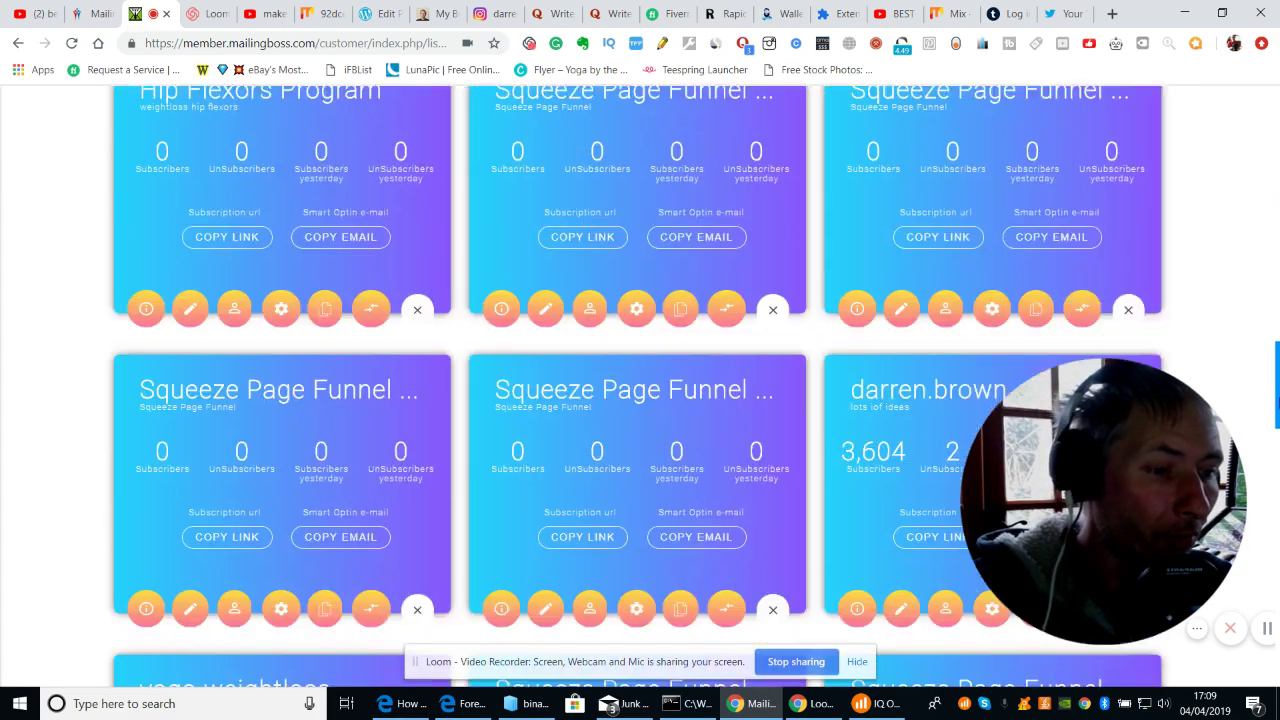
{"action": "scroll", "coordinate": [1085, 395], "scroll_direction": "up", "scroll_amount": 1}
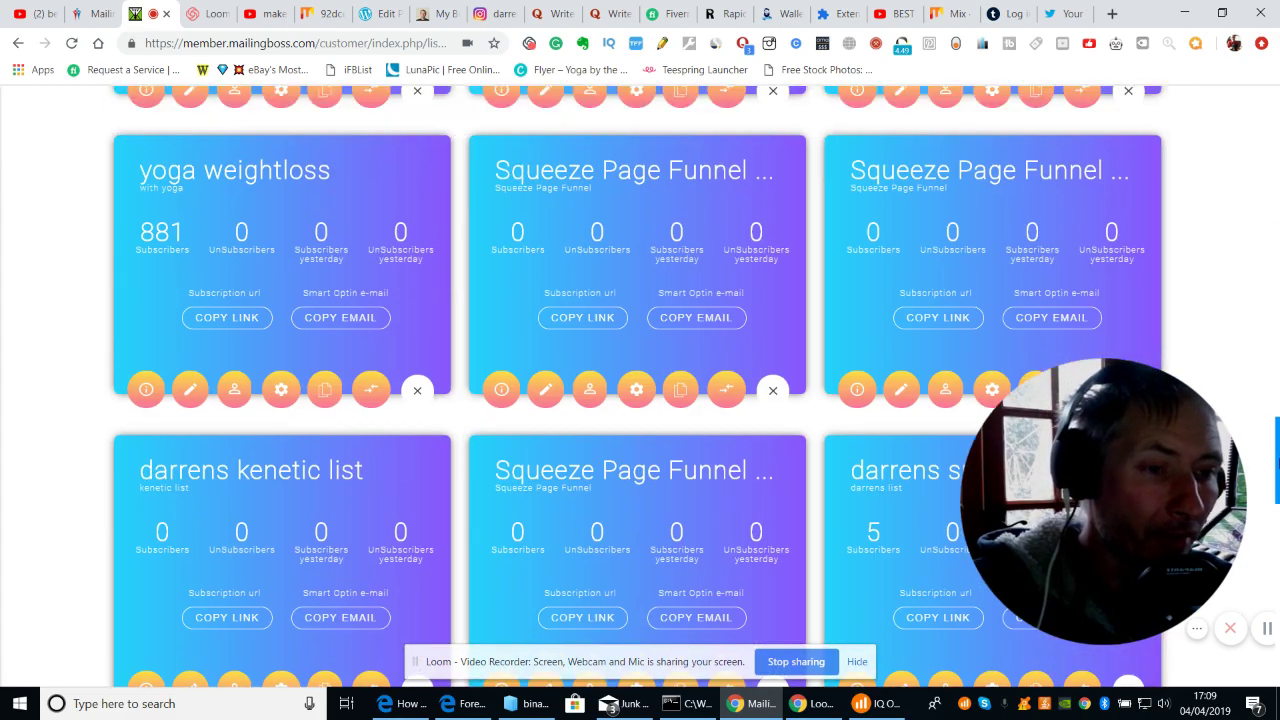
{"action": "scroll", "coordinate": [1085, 395], "scroll_direction": "down", "scroll_amount": 1}
{"action": "scroll", "coordinate": [638, 386], "scroll_direction": "up", "scroll_amount": 2}
{"action": "scroll", "coordinate": [638, 386], "scroll_direction": "down", "scroll_amount": 5}
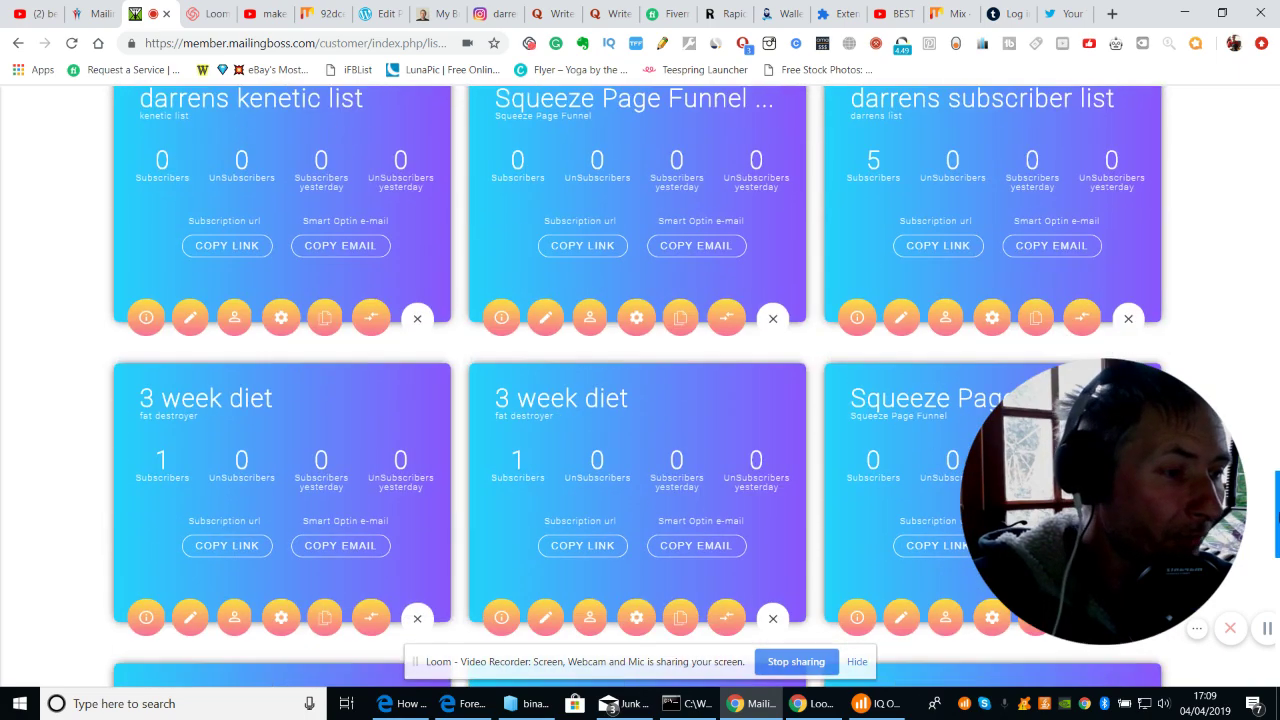
{"action": "scroll", "coordinate": [638, 386], "scroll_direction": "down", "scroll_amount": 2}
{"action": "scroll", "coordinate": [638, 386], "scroll_direction": "down", "scroll_amount": 3}
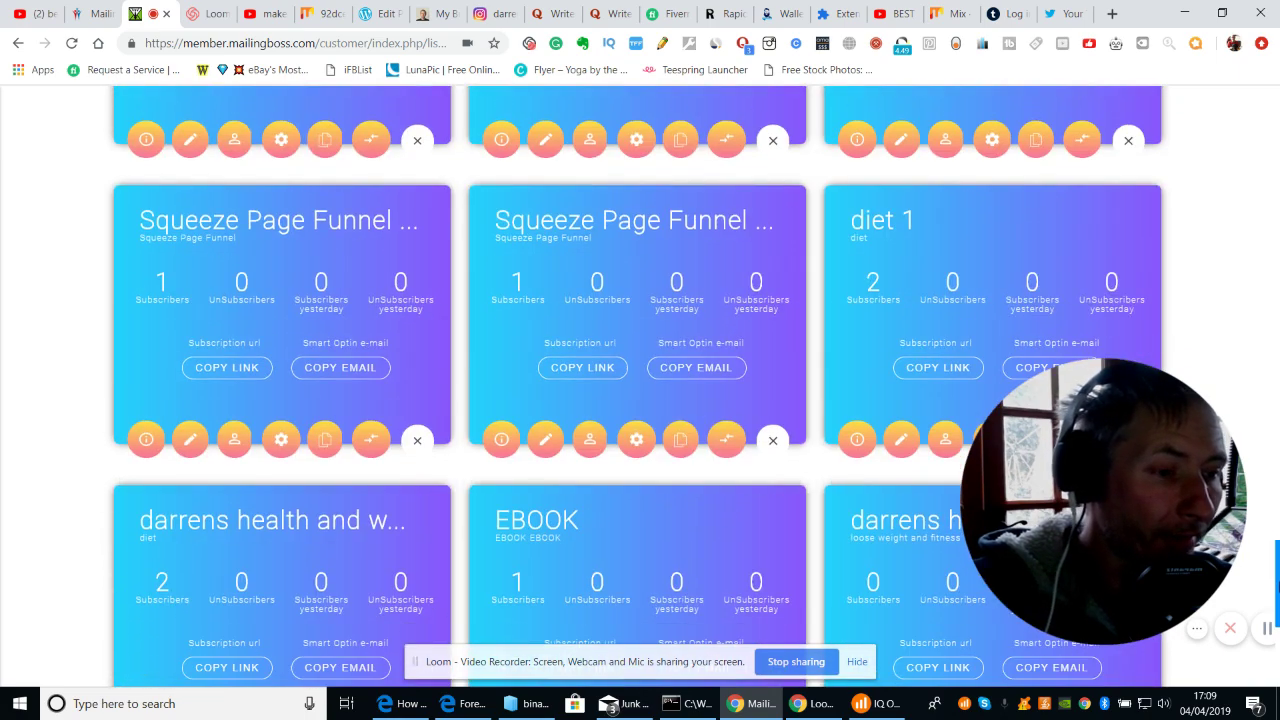
{"action": "scroll", "coordinate": [638, 386], "scroll_direction": "down", "scroll_amount": 3}
{"action": "scroll", "coordinate": [638, 386], "scroll_direction": "down", "scroll_amount": 1}
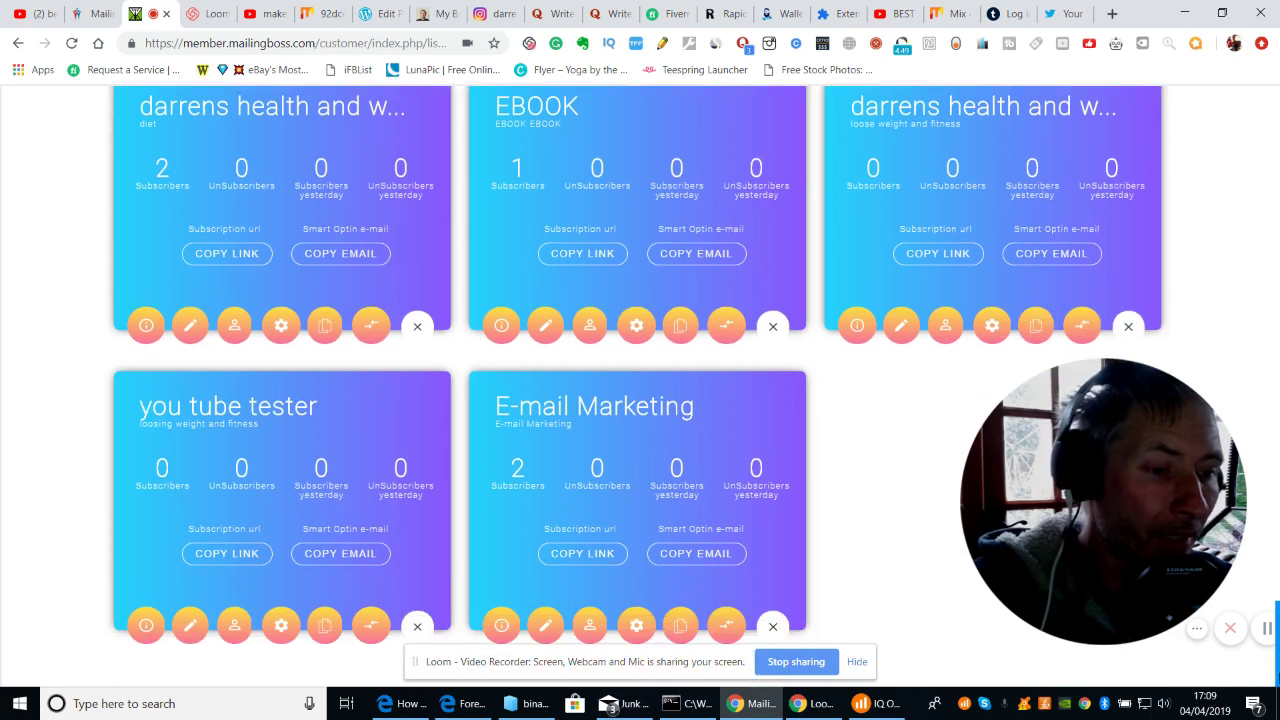
{"action": "scroll", "coordinate": [638, 386], "scroll_direction": "up", "scroll_amount": 2}
{"action": "left_click_drag", "start_coordinate": [1277, 592], "coordinate": [1277, 92]}
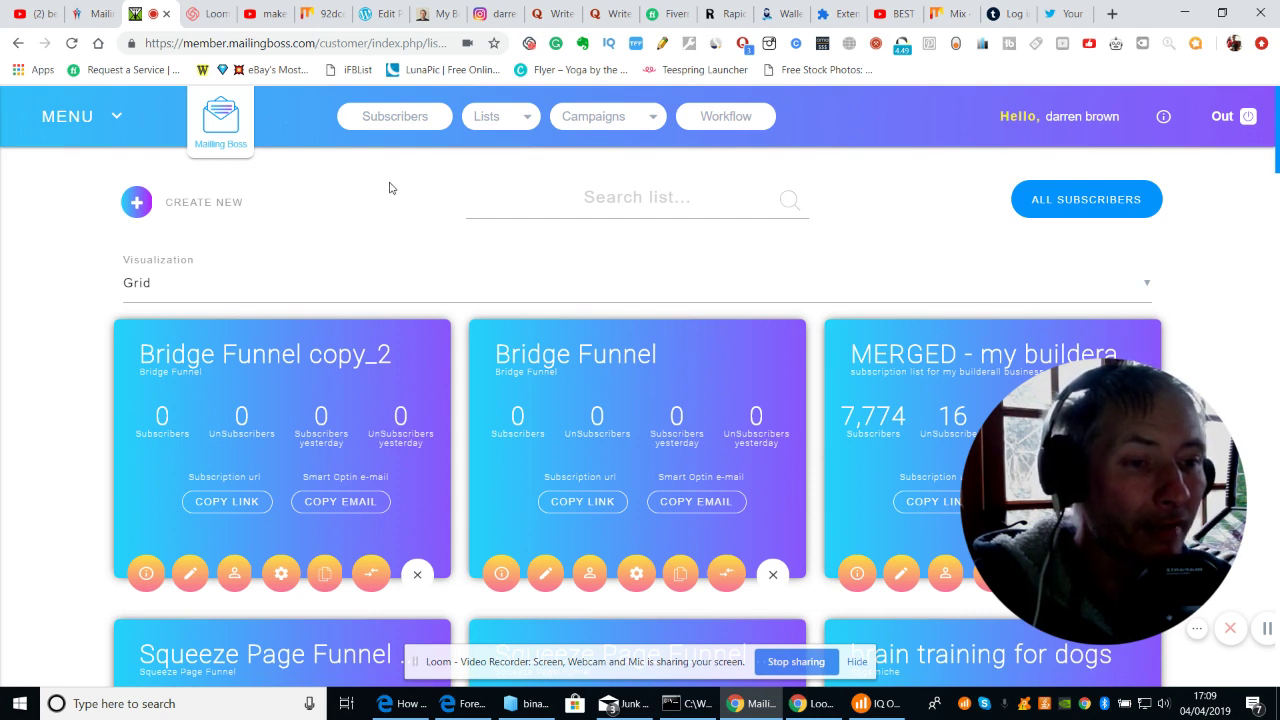
Step: Start a new subscriber list with the name "health" and the description "helping health"
{"action": "left_click", "coordinate": [137, 203]}
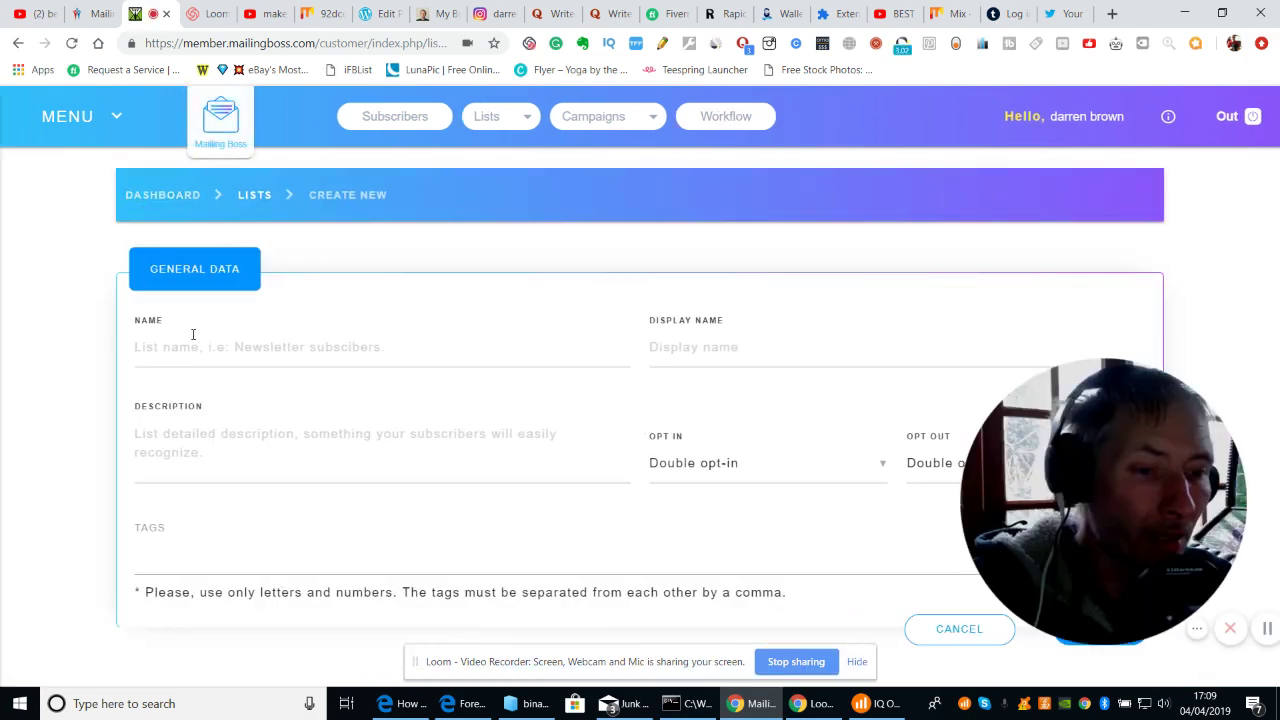
{"action": "left_click", "coordinate": [181, 346]}
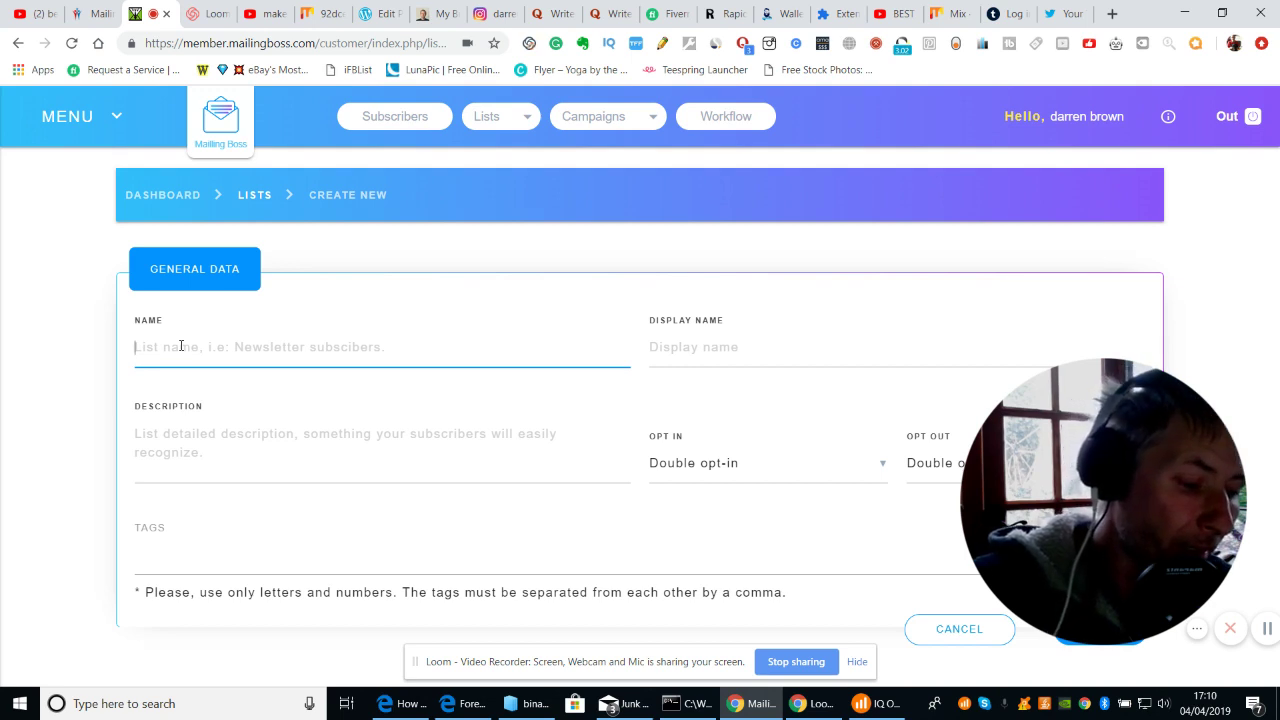
{"action": "type", "text": "health"}
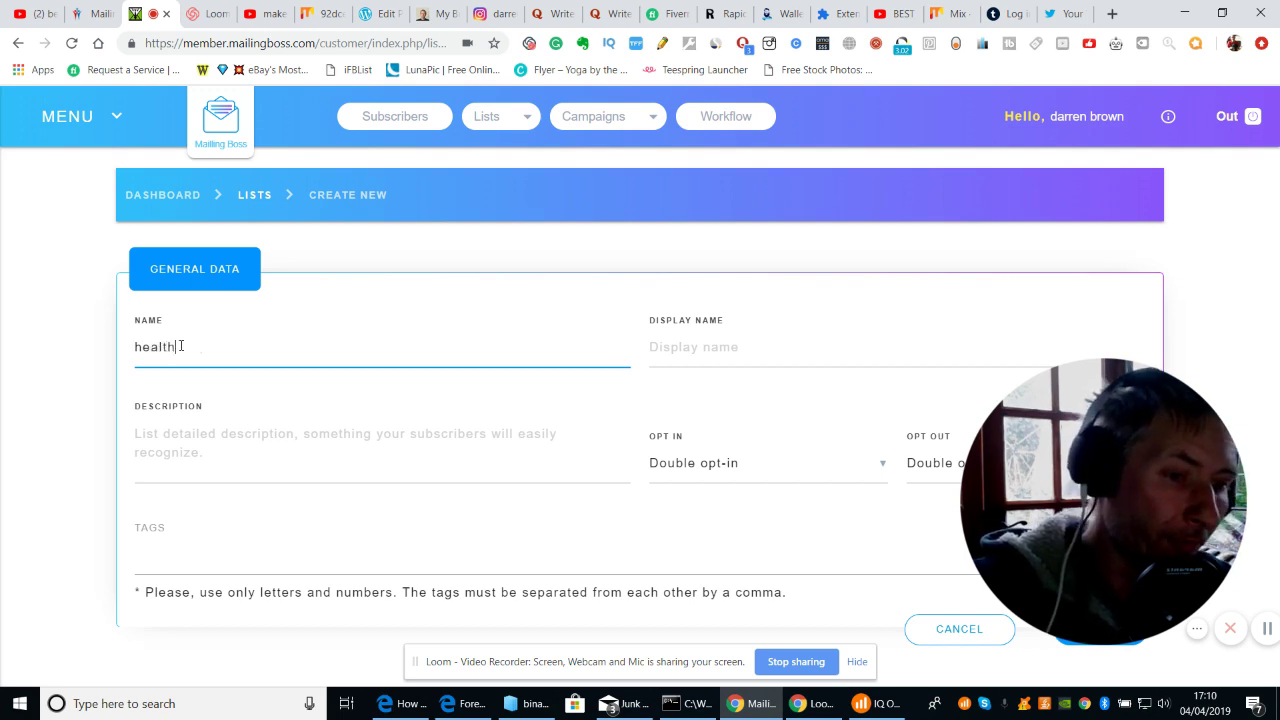
{"action": "left_click", "coordinate": [184, 446]}
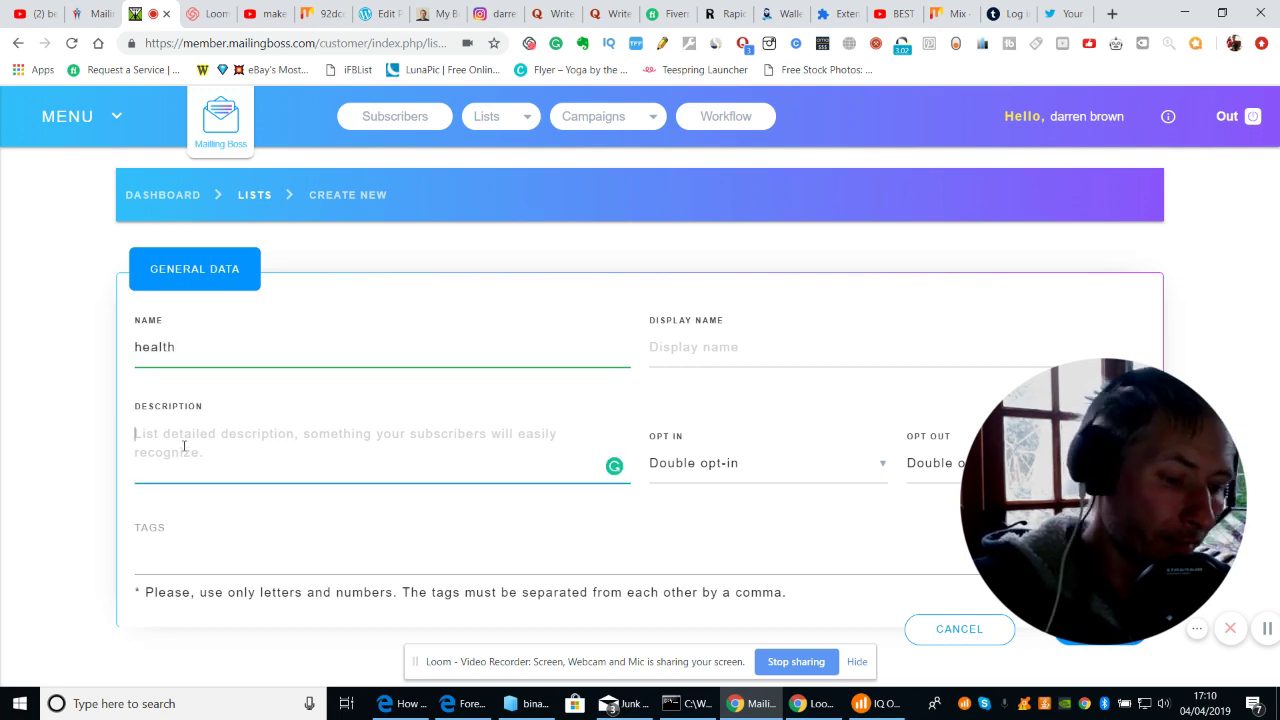
{"action": "type", "text": "help"}
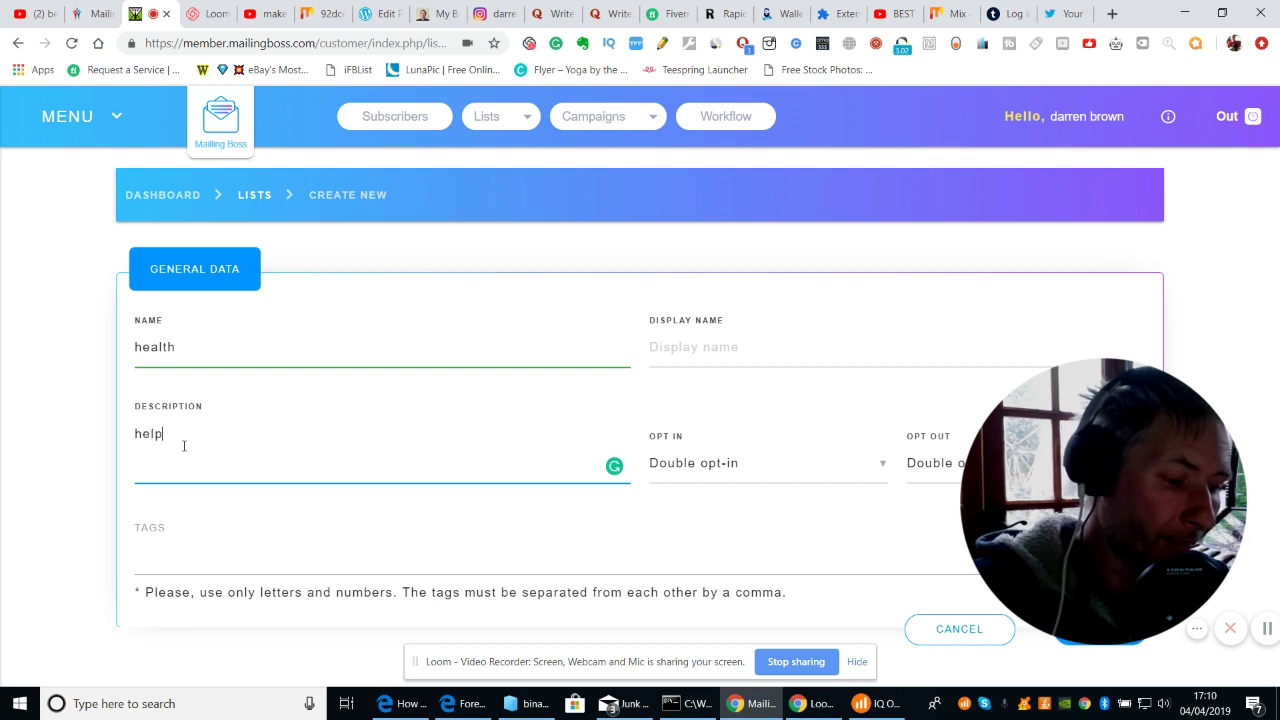
{"action": "type", "text": "iong hea"}
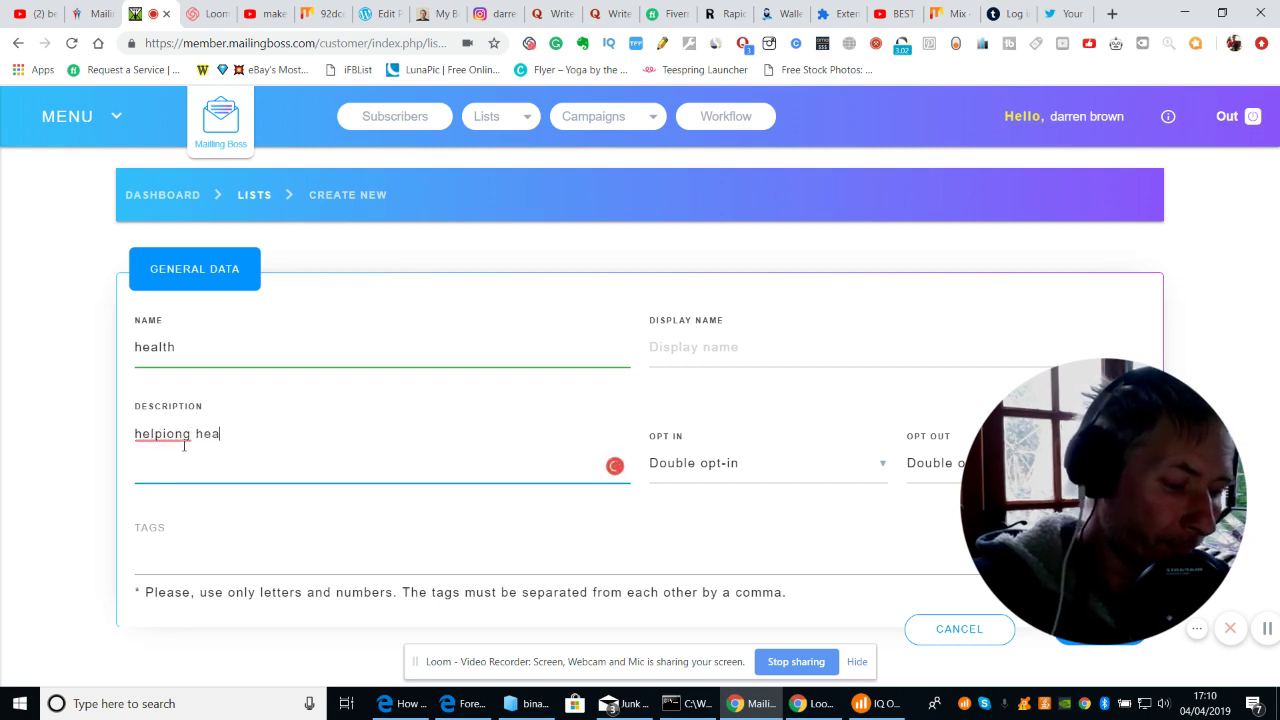
{"action": "type", "text": "lth"}
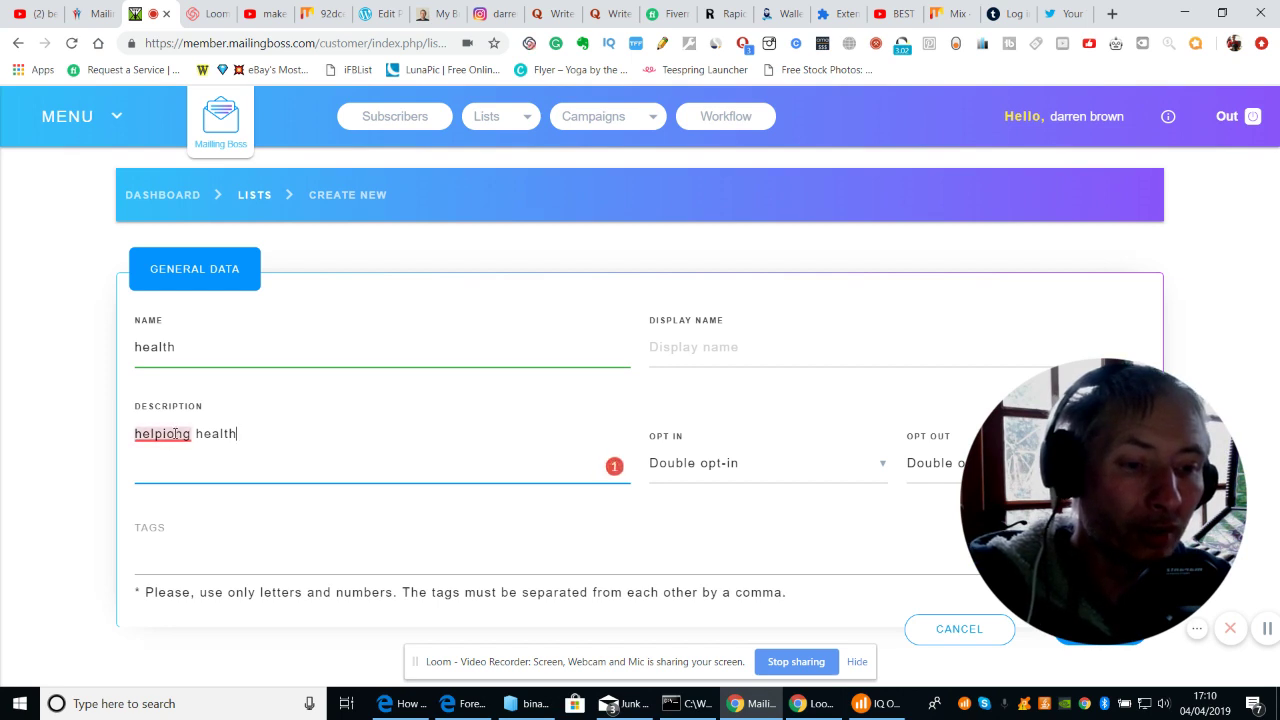
{"action": "mouse_move", "coordinate": [175, 433]}
{"action": "left_click", "coordinate": [160, 470]}
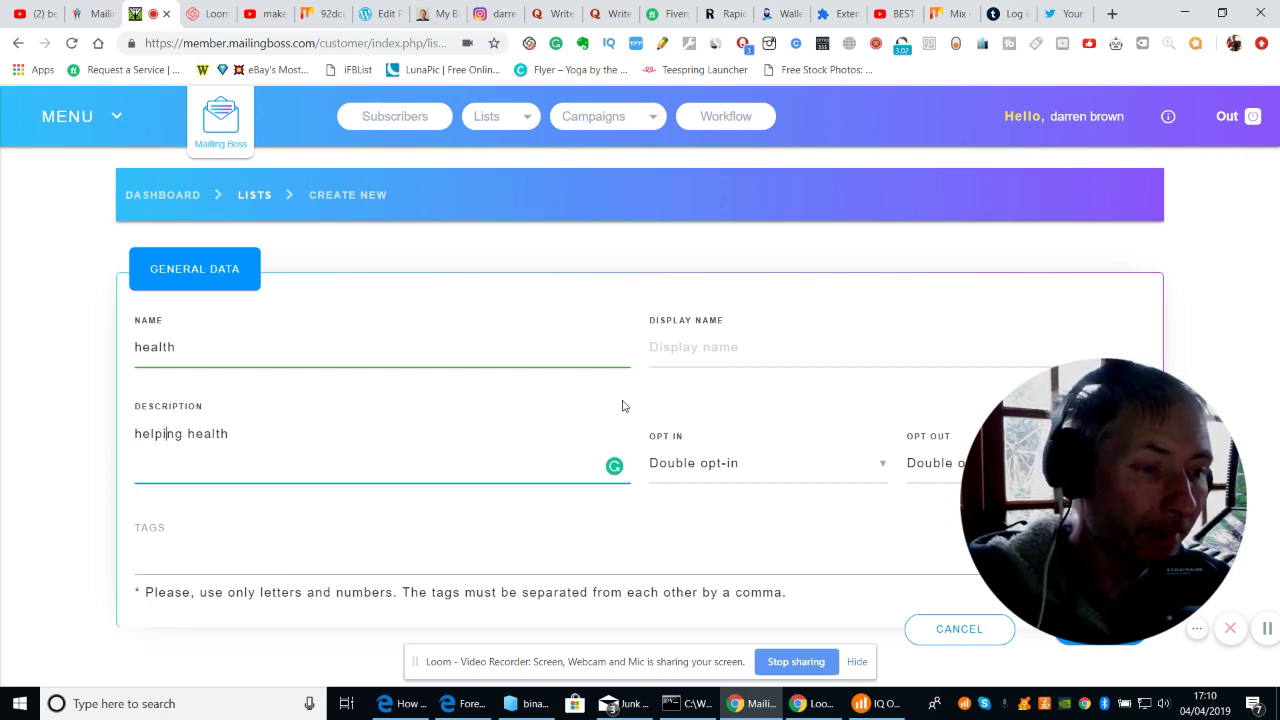
Step: Set the new list's display name to the owner's first name followed by "health"
{"action": "left_click", "coordinate": [674, 352]}
{"action": "type", "text": "h"}
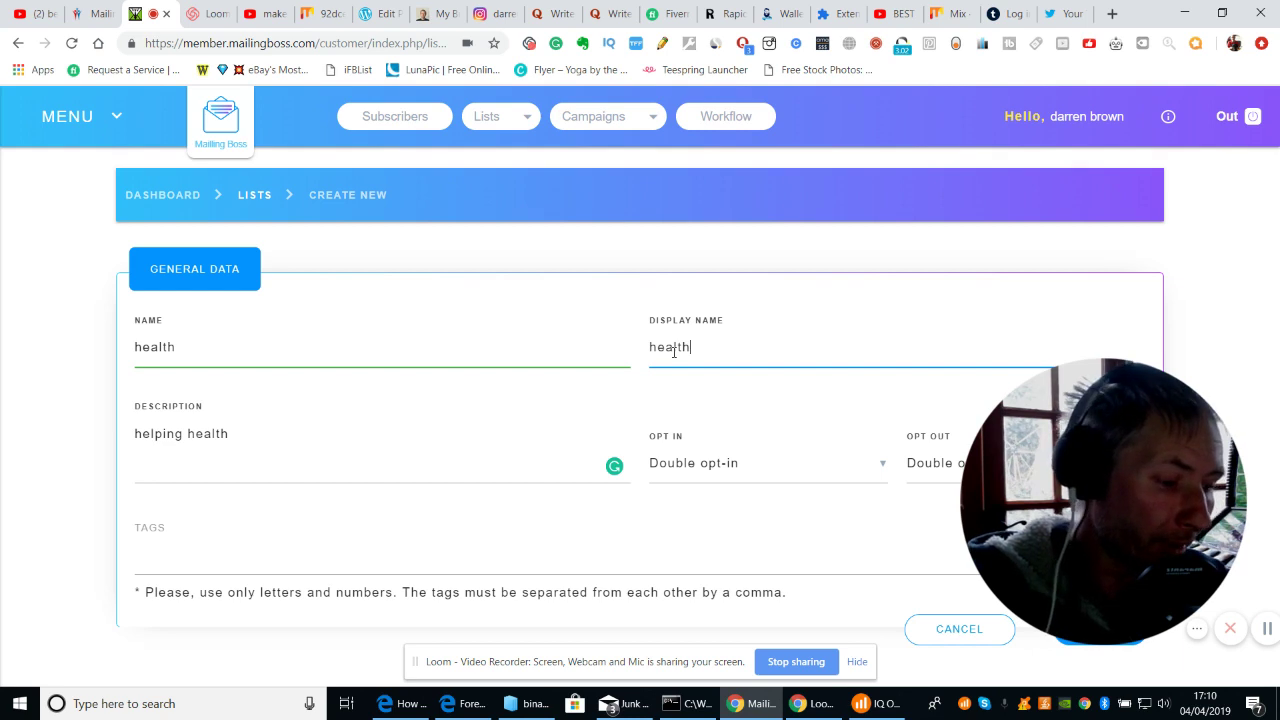
{"action": "key", "text": "BackSpace"}
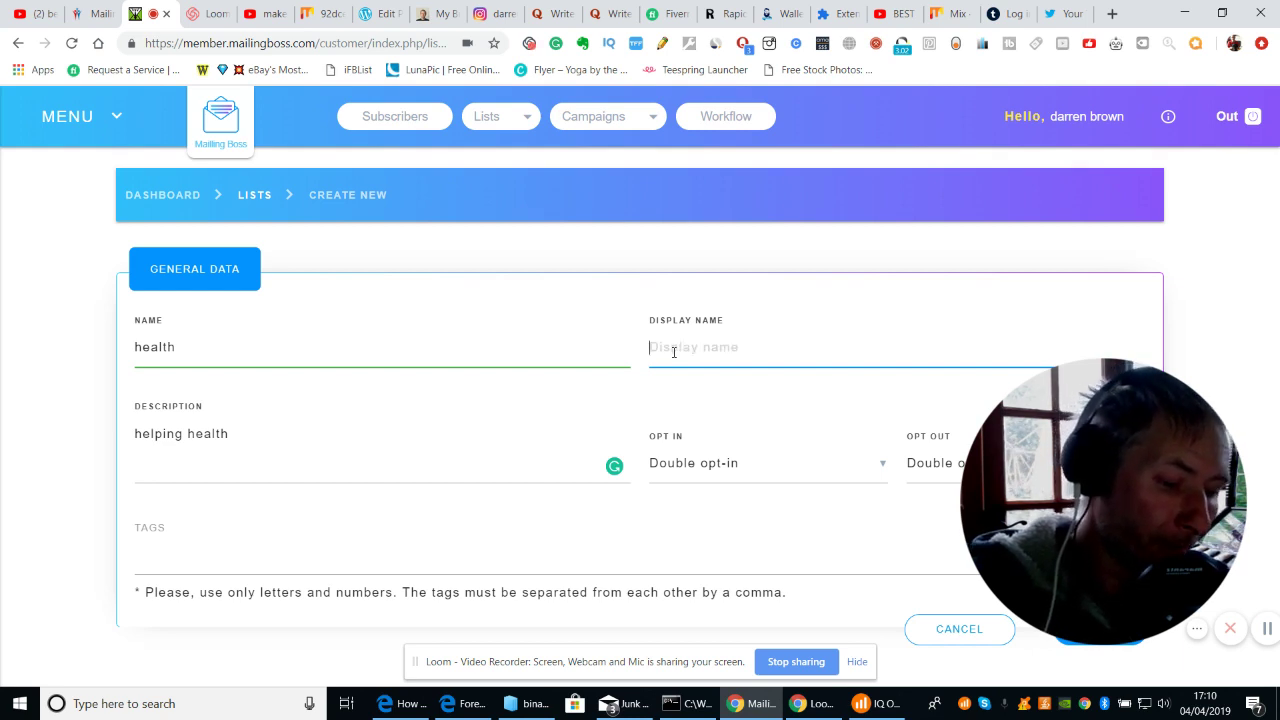
{"action": "type", "text": "darrens "}
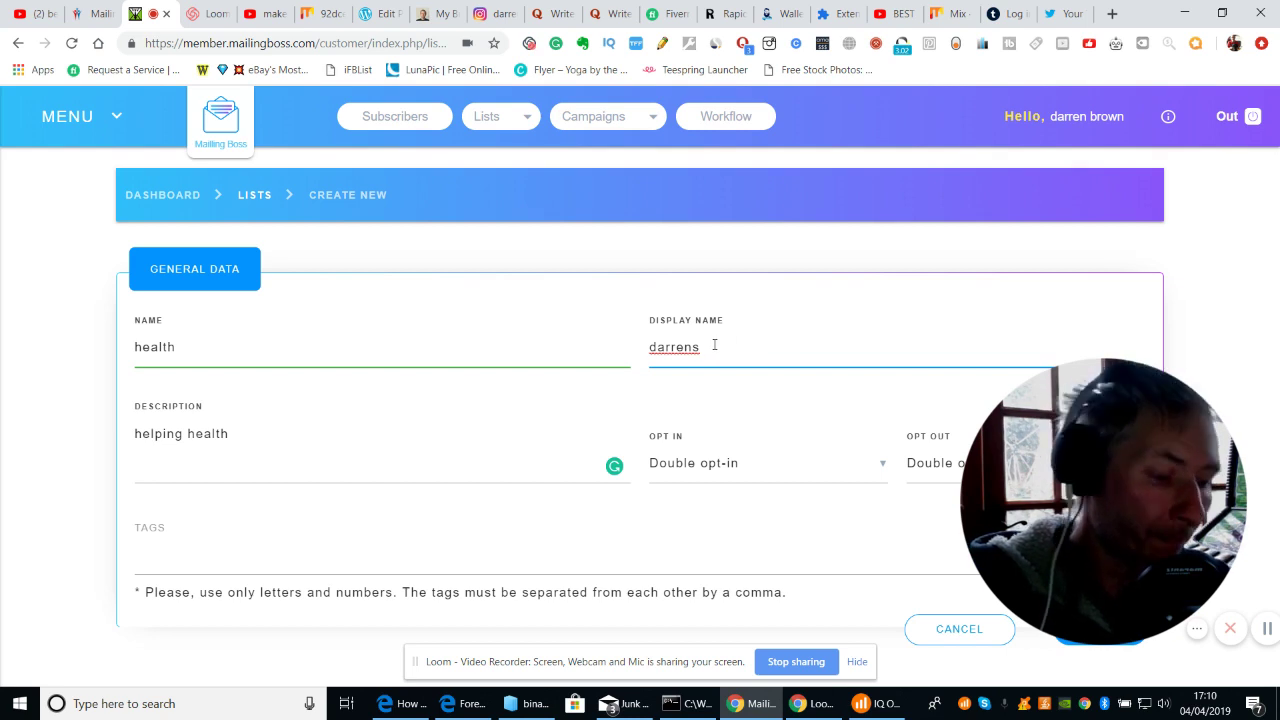
{"action": "type", "text": "health"}
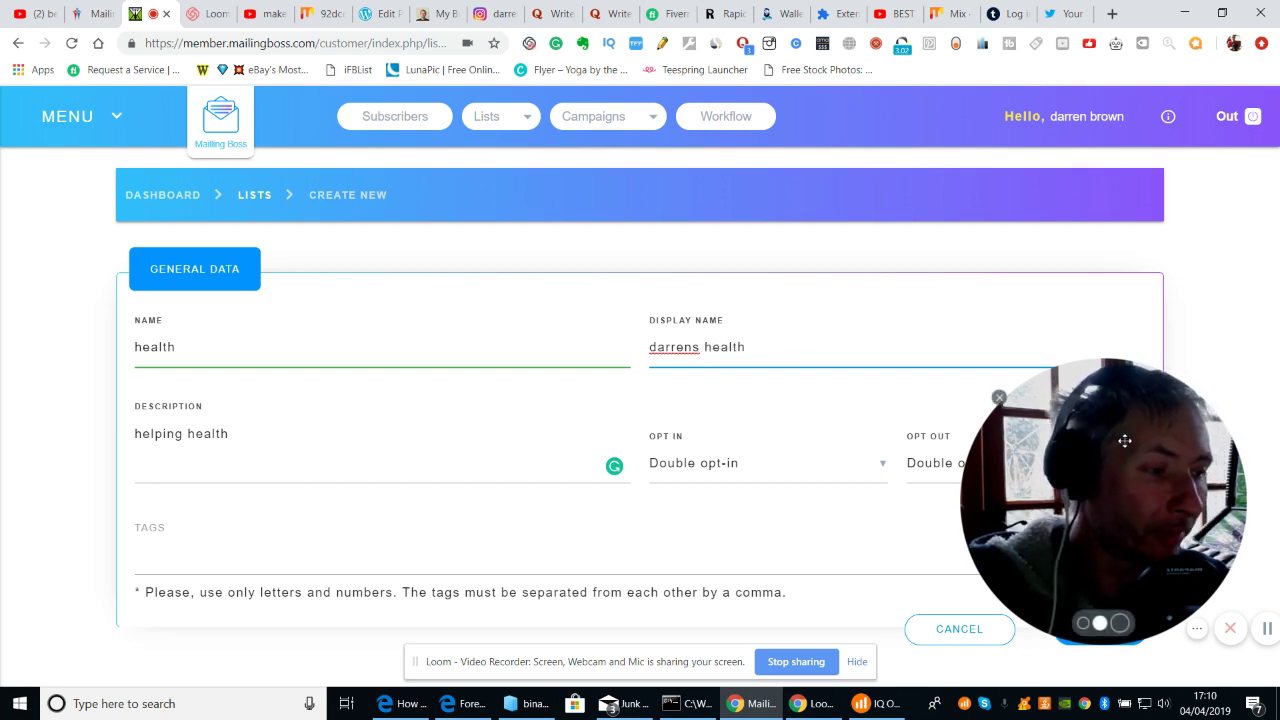
Step: Set the new list's opt-in to Single opt-in and its opt-out to Single opt-out
{"action": "left_click_drag", "start_coordinate": [1126, 449], "coordinate": [225, 108]}
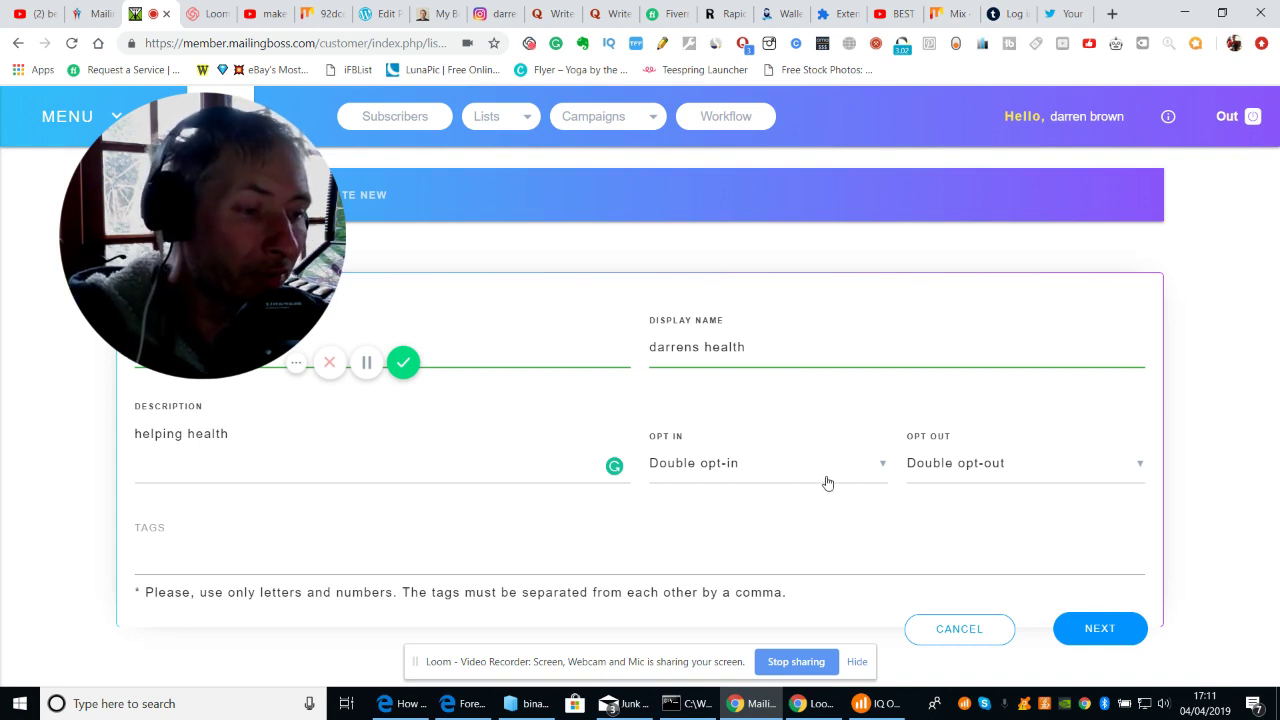
{"action": "left_click", "coordinate": [866, 473]}
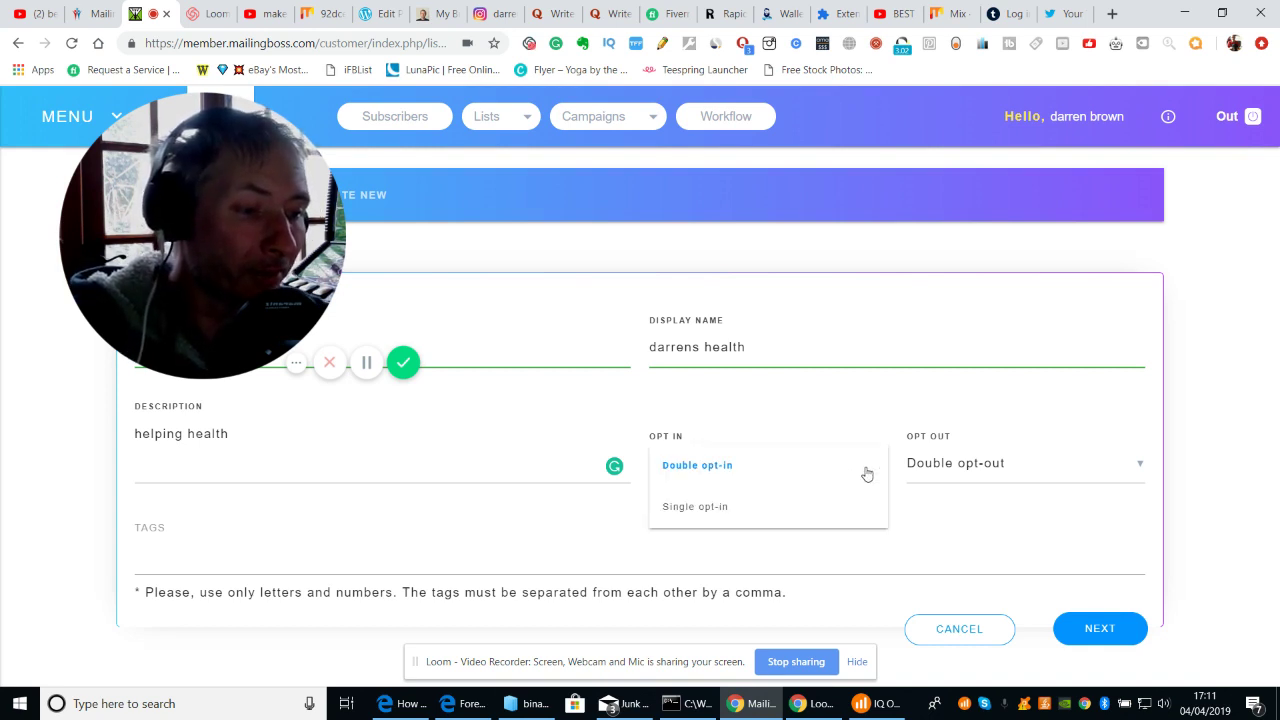
{"action": "left_click", "coordinate": [708, 514]}
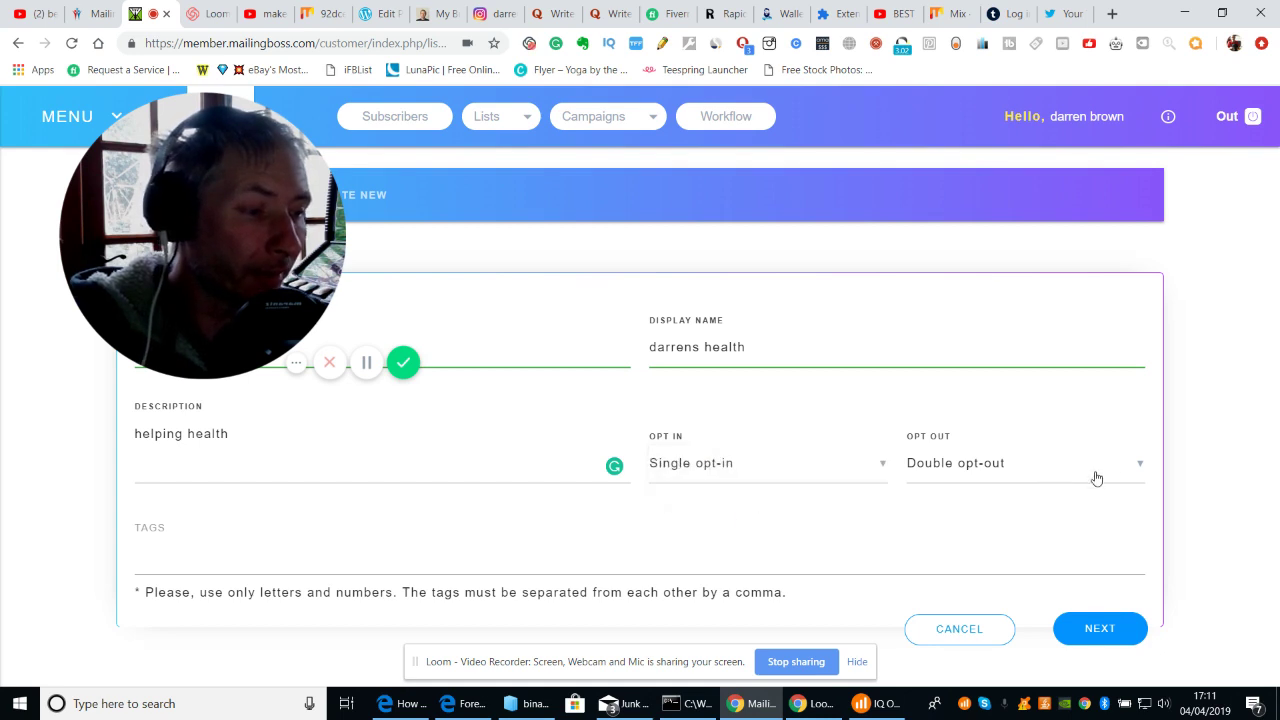
{"action": "left_click", "coordinate": [1129, 477]}
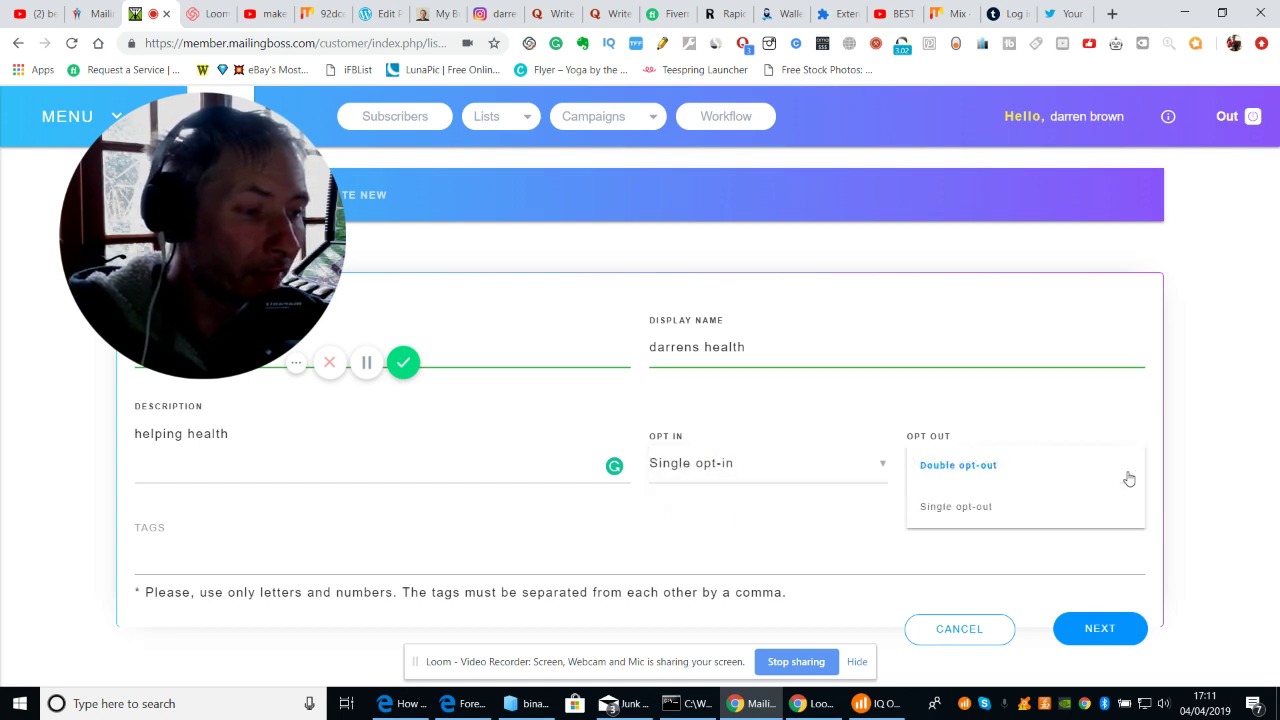
{"action": "left_click", "coordinate": [1010, 508]}
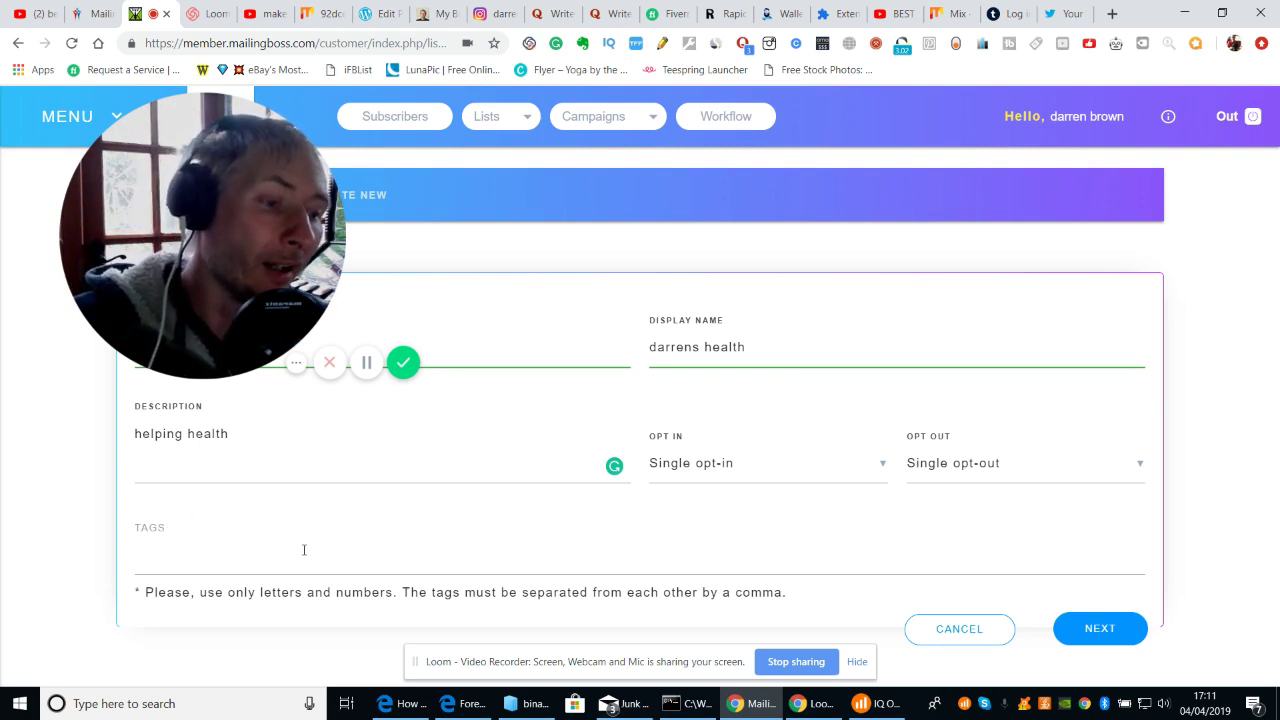
Step: Save the new health list's details and proceed to its custom fields
{"action": "left_click", "coordinate": [857, 664]}
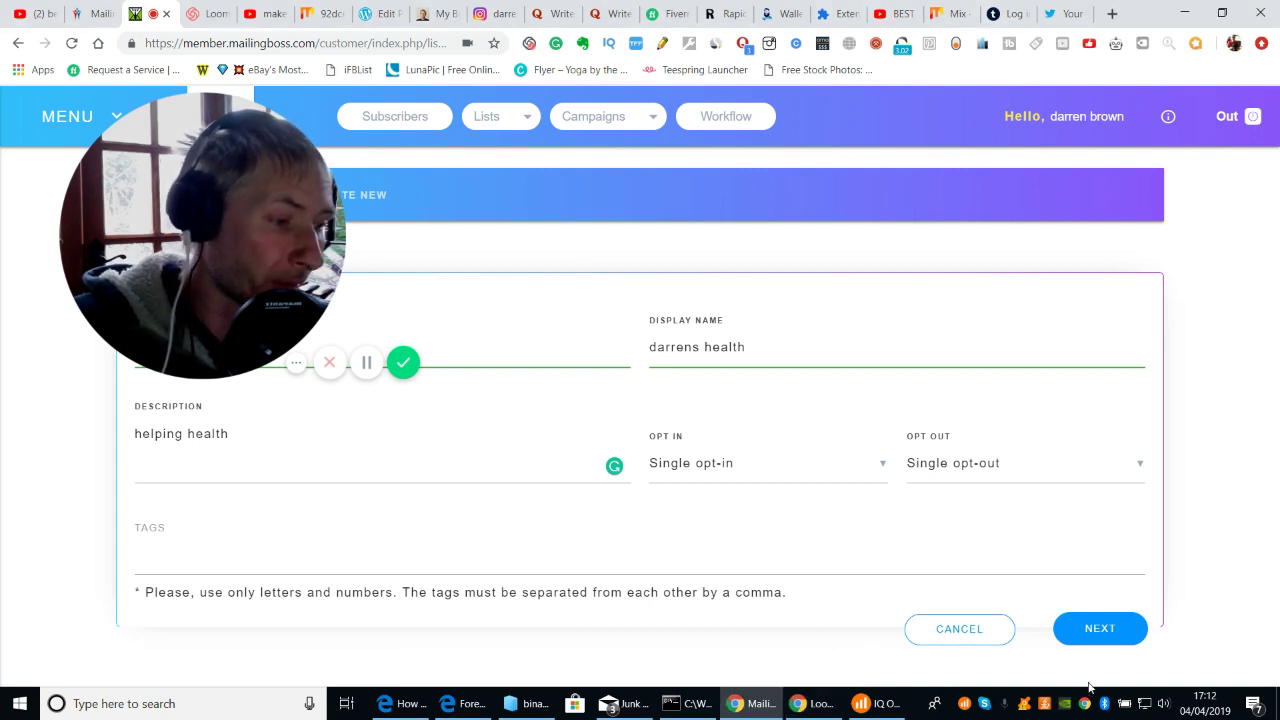
{"action": "left_click", "coordinate": [1100, 628]}
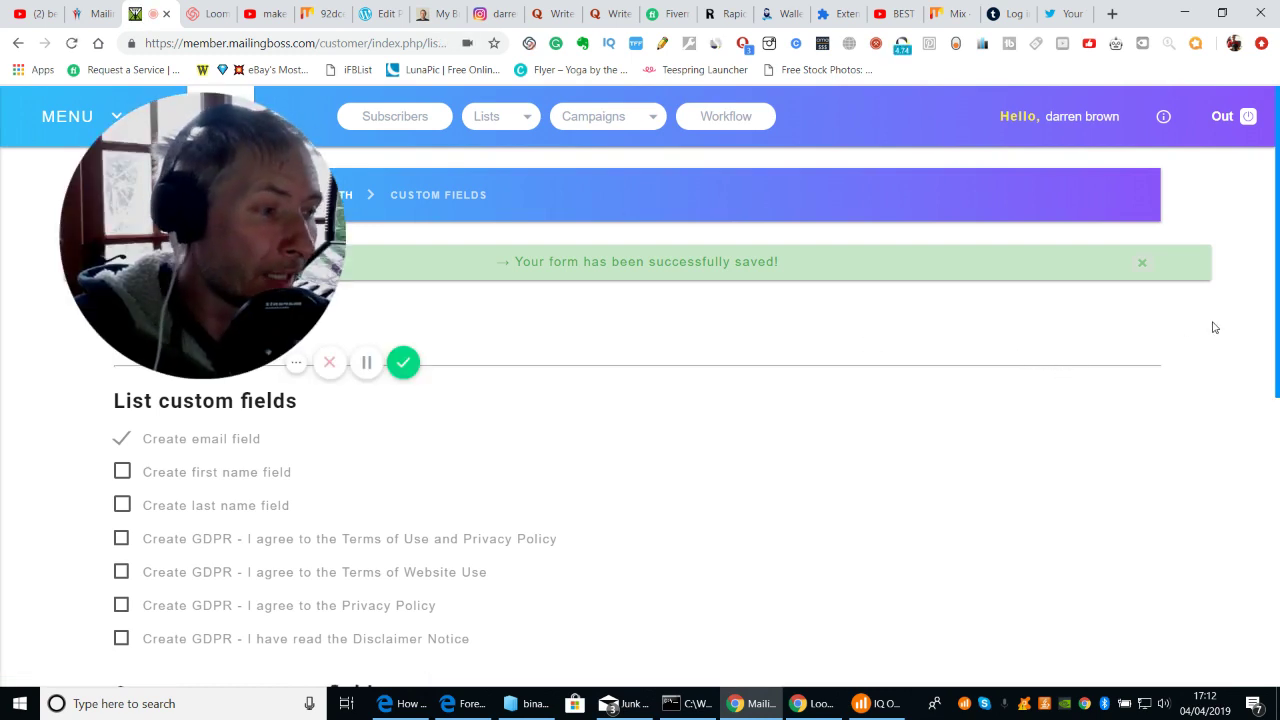
Step: Add the GDPR field "I agree to the Terms of Use and Privacy Policy" to the health list and save its custom fields
{"action": "left_click_drag", "start_coordinate": [1277, 144], "coordinate": [1277, 171]}
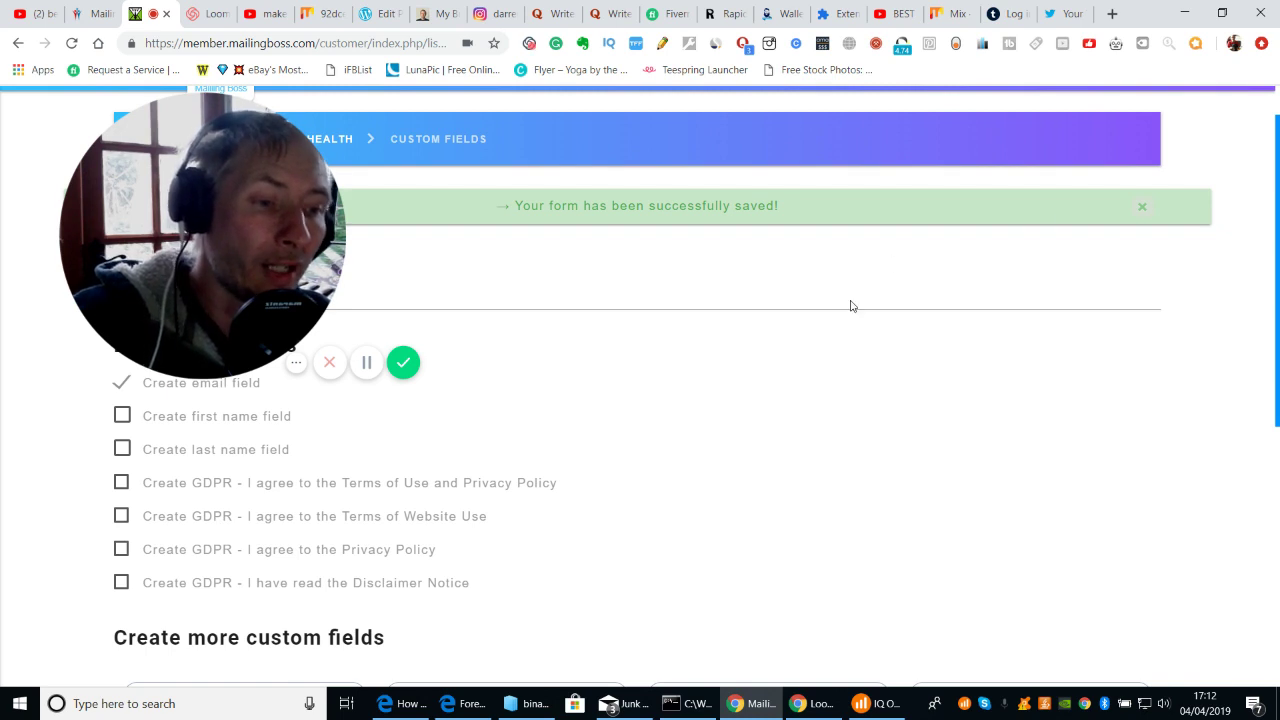
{"action": "left_click", "coordinate": [121, 483]}
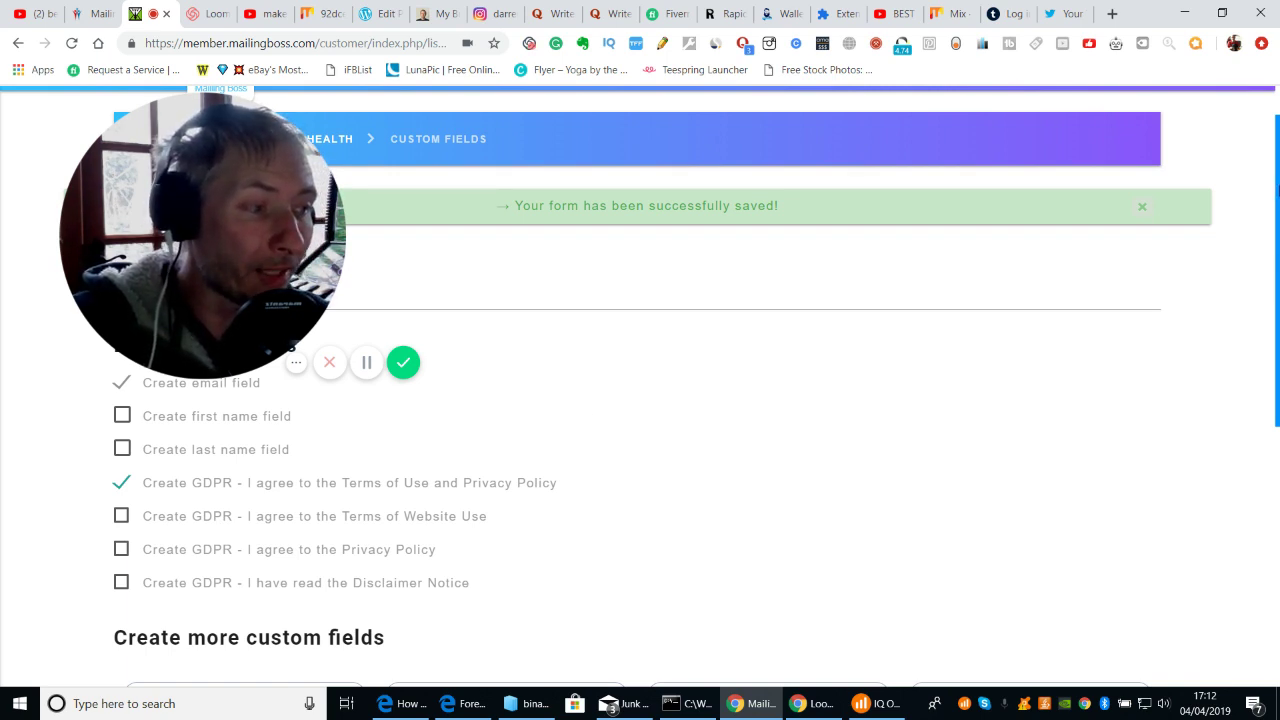
{"action": "left_click_drag", "start_coordinate": [1277, 185], "coordinate": [1277, 285]}
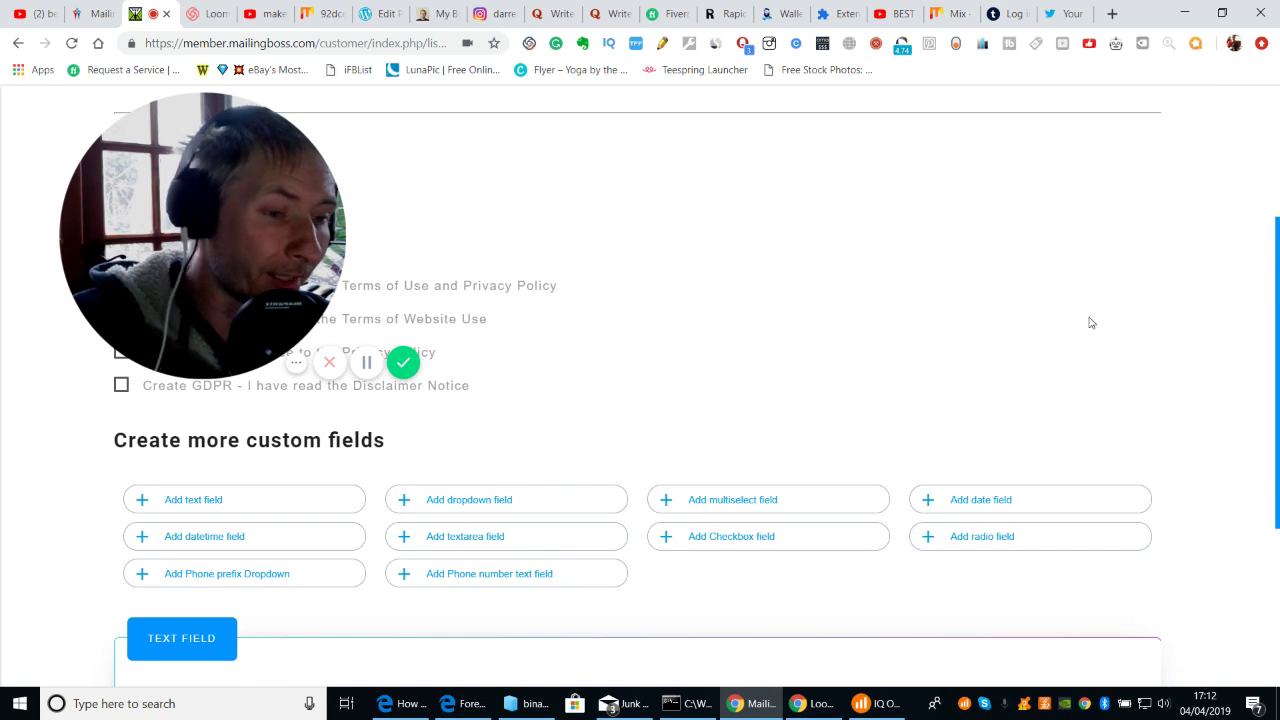
{"action": "left_click_drag", "start_coordinate": [214, 234], "coordinate": [1054, 183]}
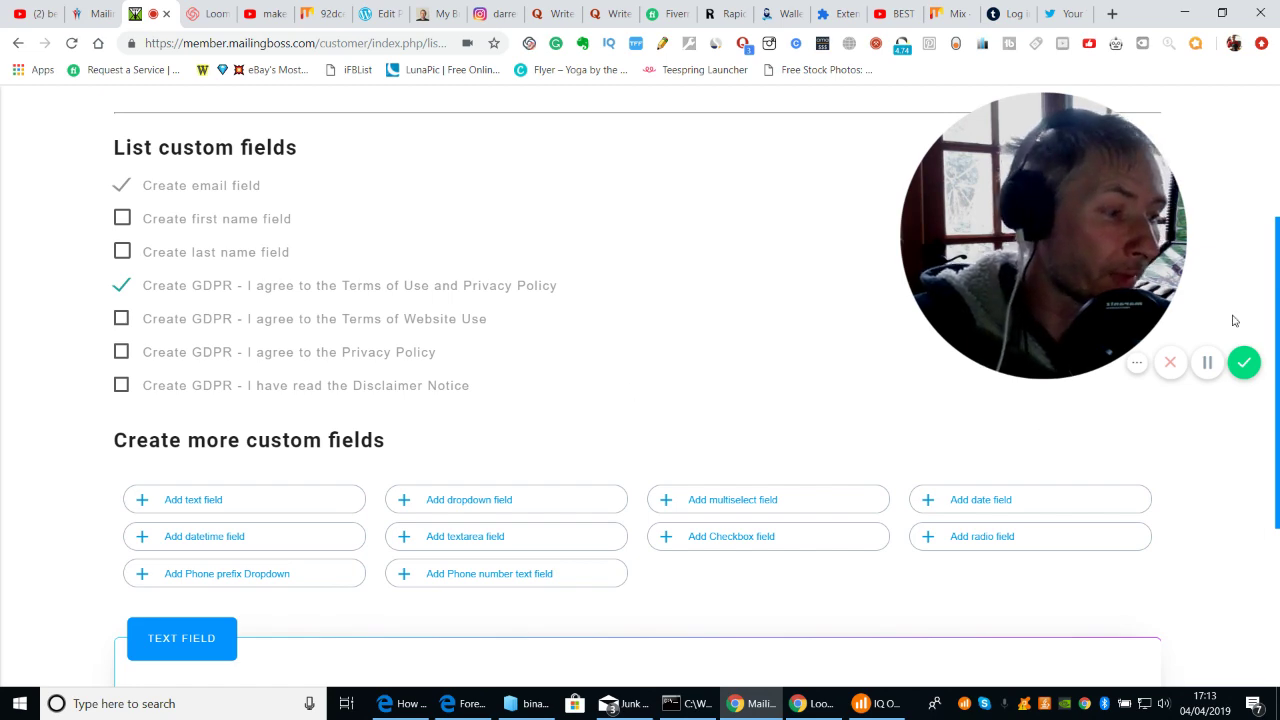
{"action": "left_click_drag", "start_coordinate": [1277, 273], "coordinate": [1277, 441]}
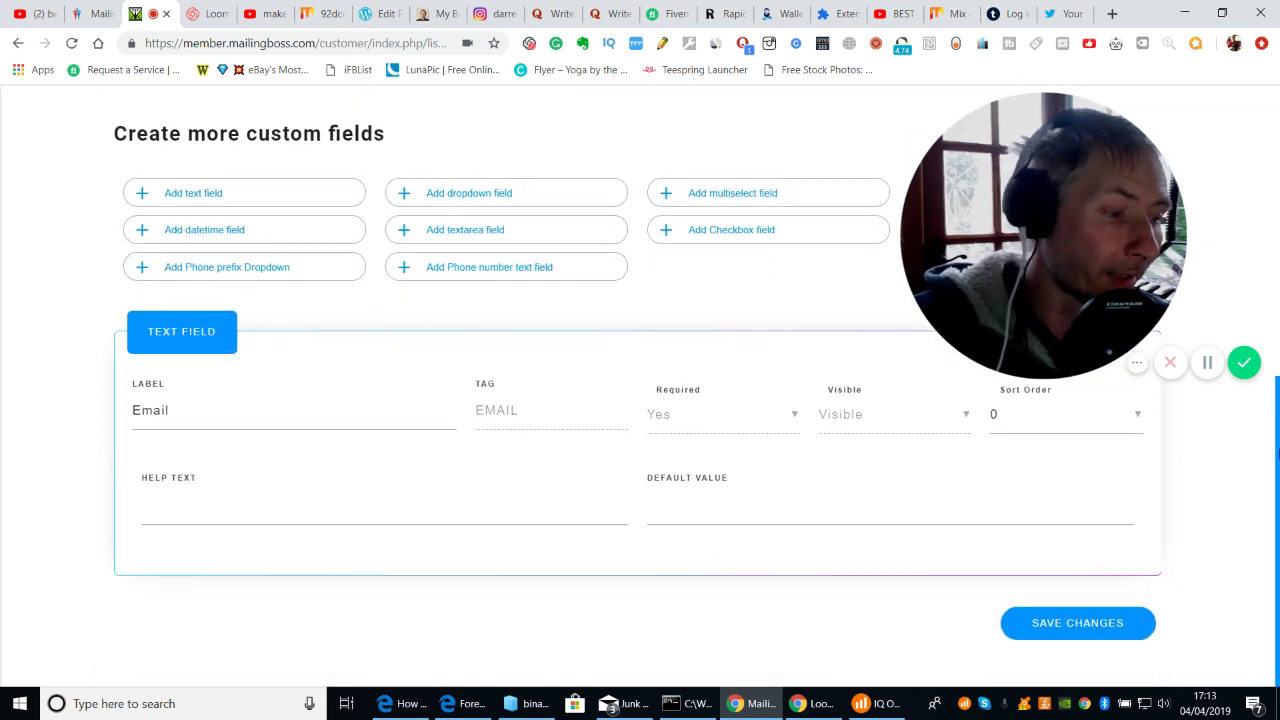
{"action": "left_click", "coordinate": [1075, 625]}
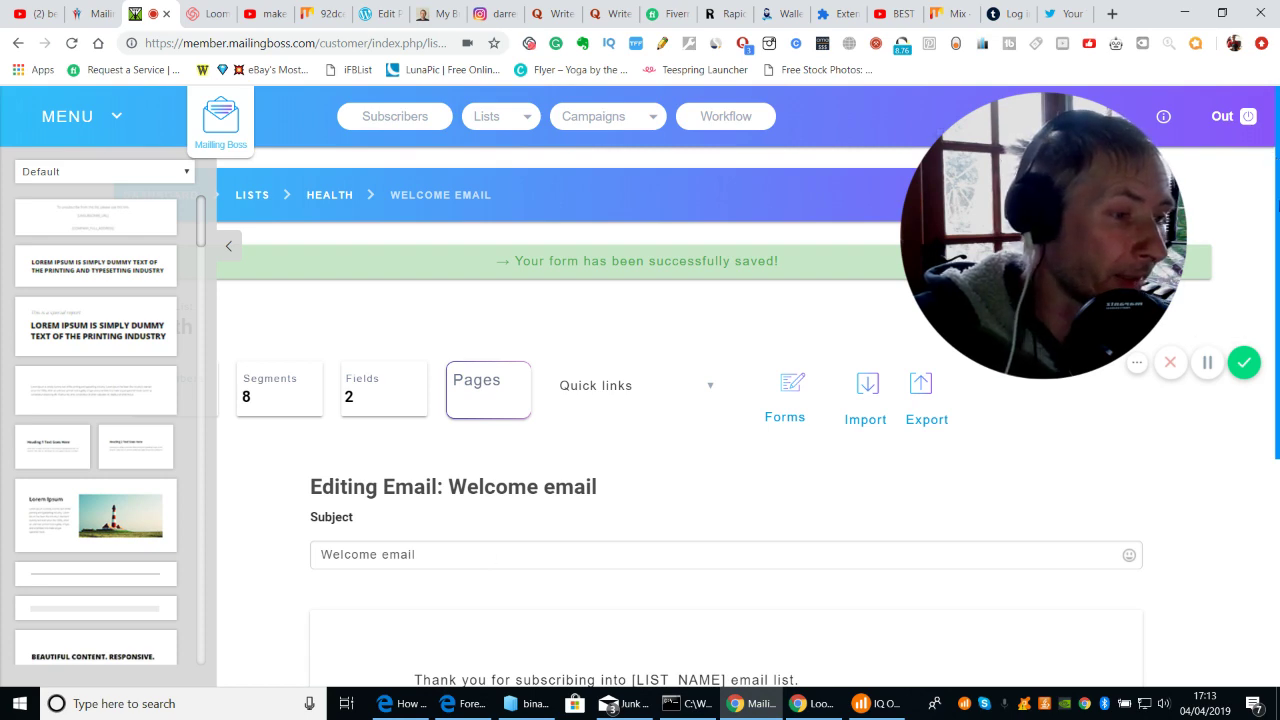
Step: Review the health list's default welcome email and save it as is to finish the list setup
{"action": "scroll", "coordinate": [1004, 337], "scroll_direction": "down", "scroll_amount": 2}
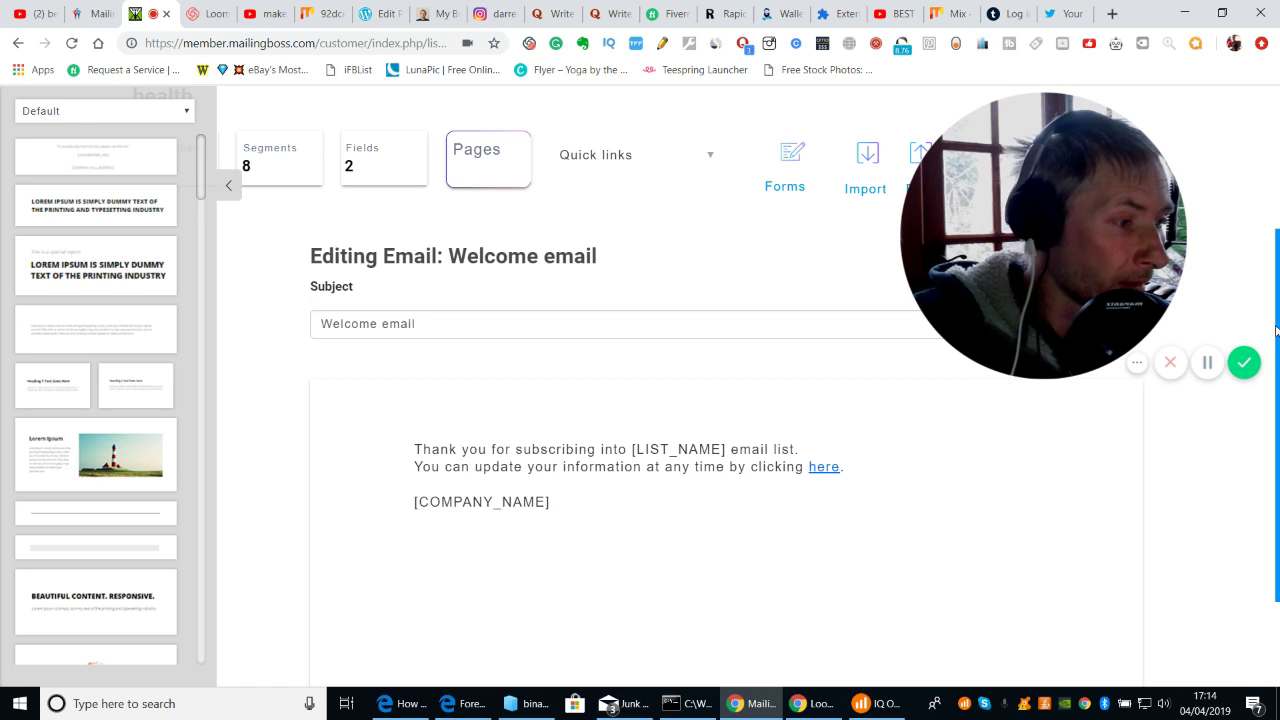
{"action": "scroll", "coordinate": [1276, 330], "scroll_direction": "down", "scroll_amount": 2}
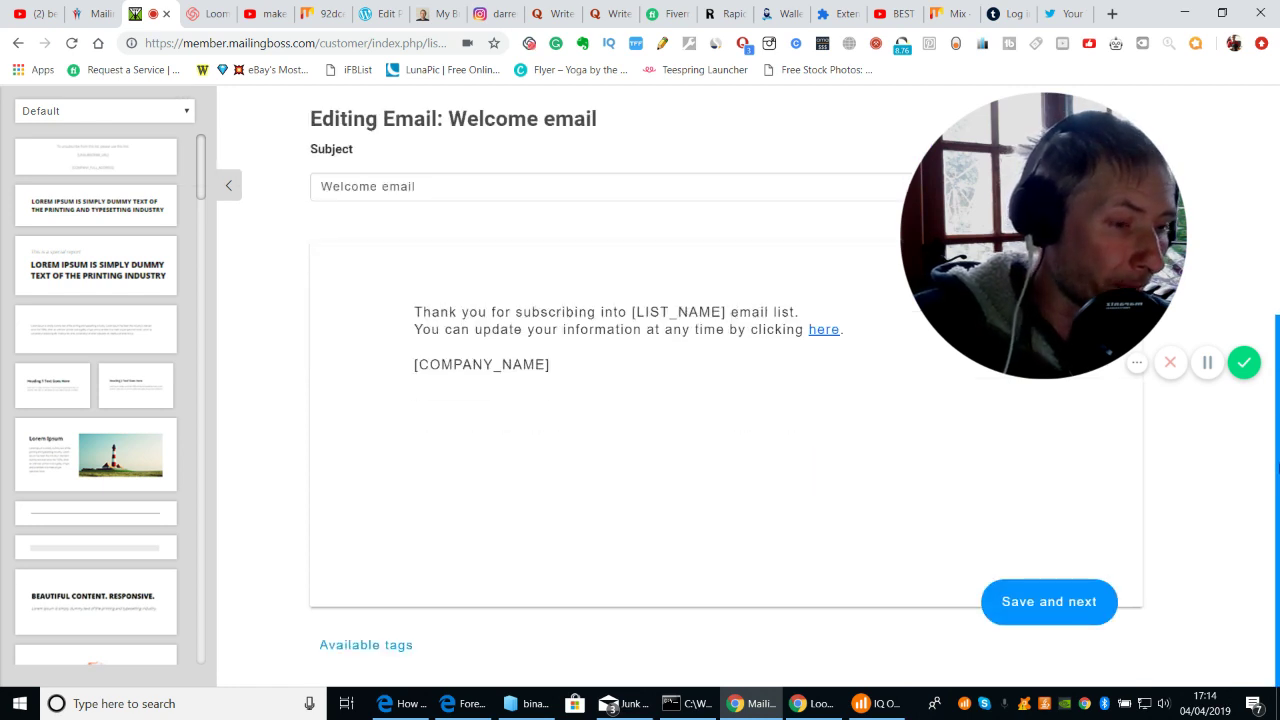
{"action": "scroll", "coordinate": [1277, 410], "scroll_direction": "up", "scroll_amount": 1}
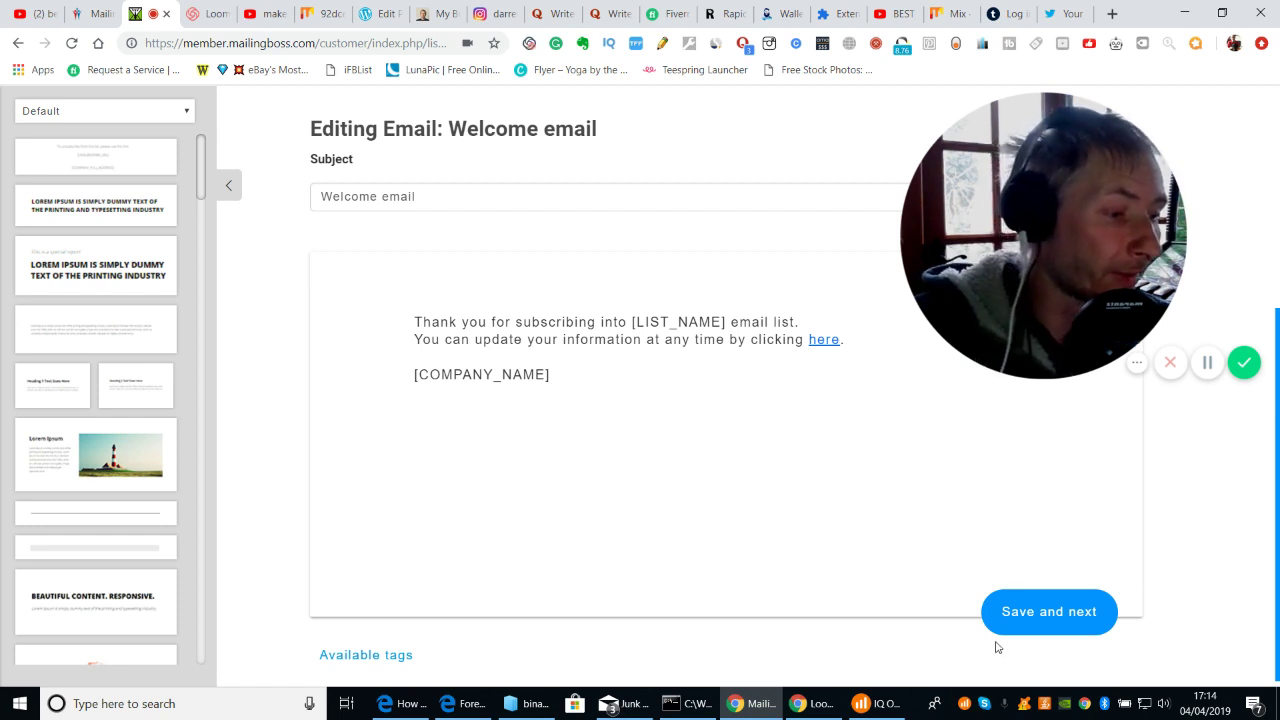
{"action": "left_click", "coordinate": [1037, 612]}
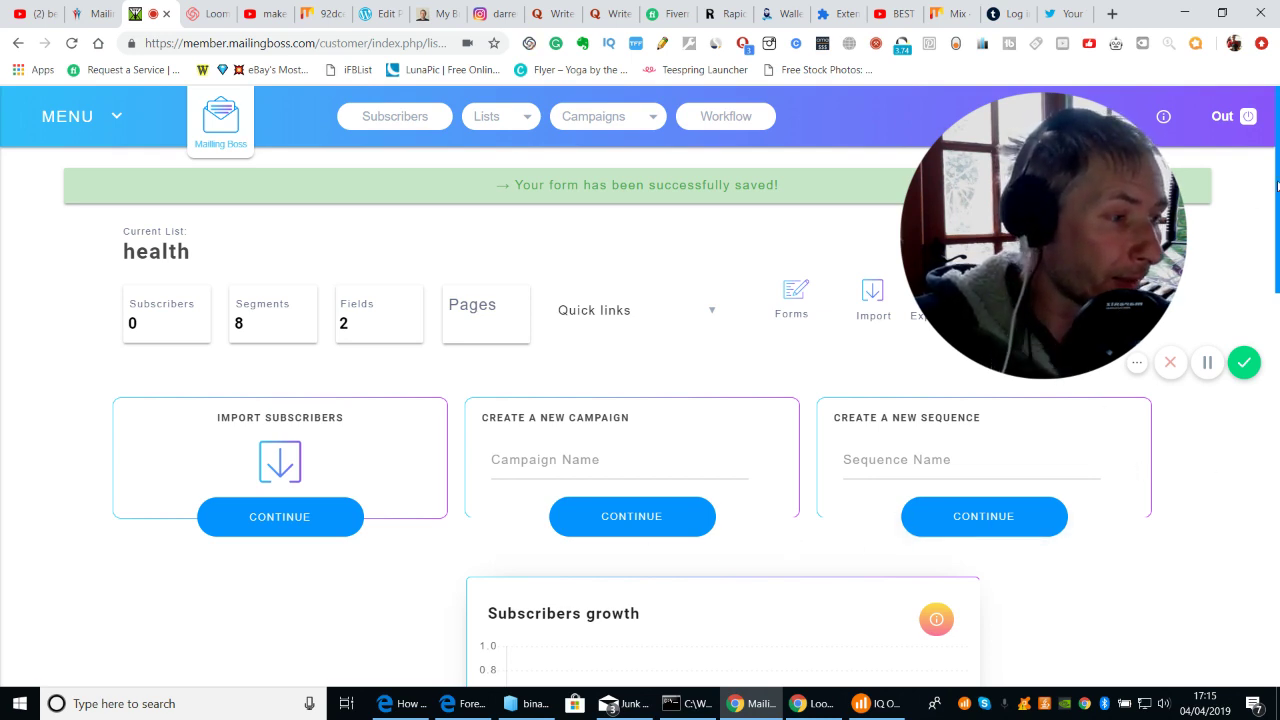
Step: Look over the health list's overview page, including its campaign and sequence options and subscriber growth chart
{"action": "left_click_drag", "start_coordinate": [1277, 165], "coordinate": [1277, 242]}
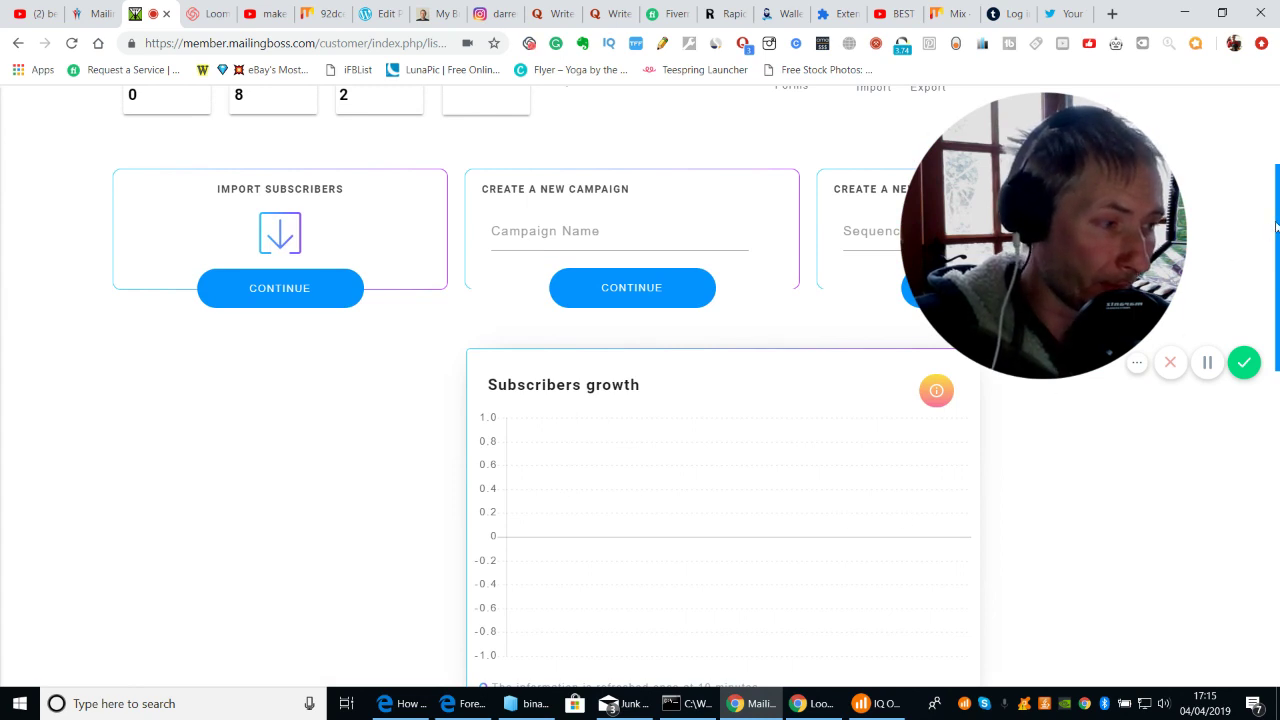
{"action": "mouse_move", "coordinate": [1276, 230]}
{"action": "left_mouse_down"}
{"action": "mouse_move", "coordinate": [1277, 553]}
{"action": "mouse_move", "coordinate": [1277, 226]}
{"action": "left_mouse_up"}
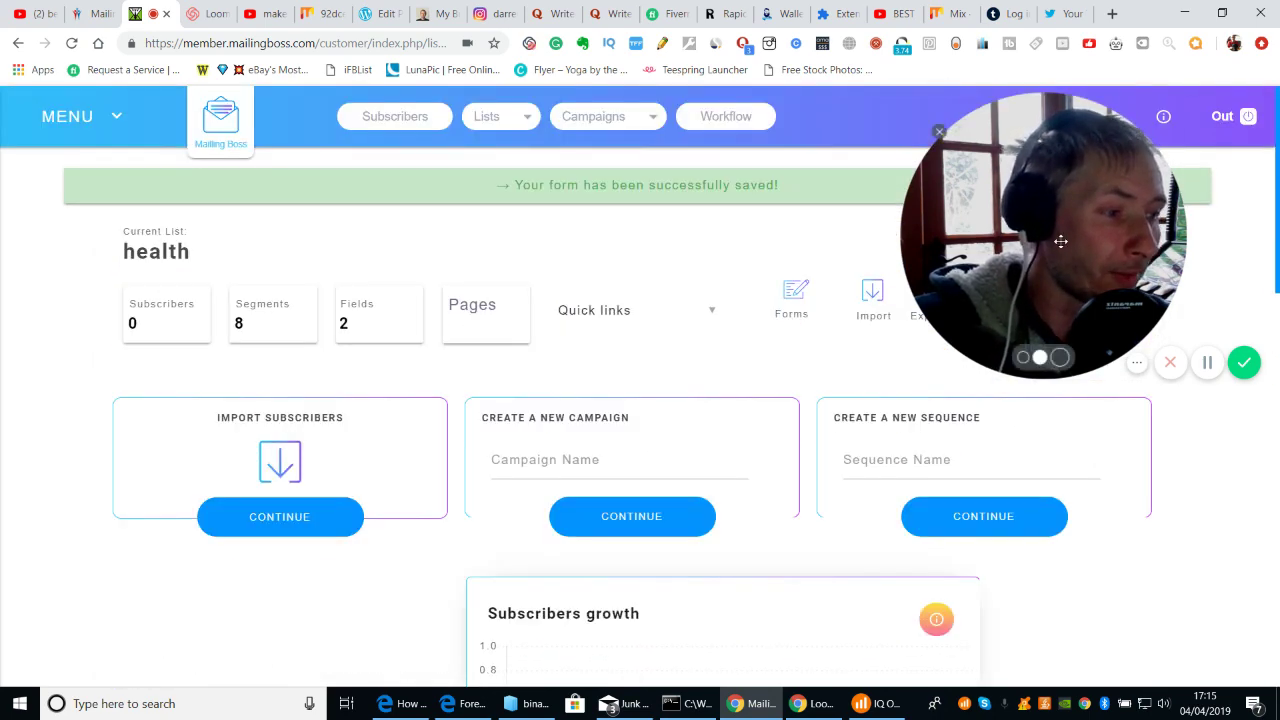
{"action": "left_click_drag", "start_coordinate": [1057, 240], "coordinate": [203, 525]}
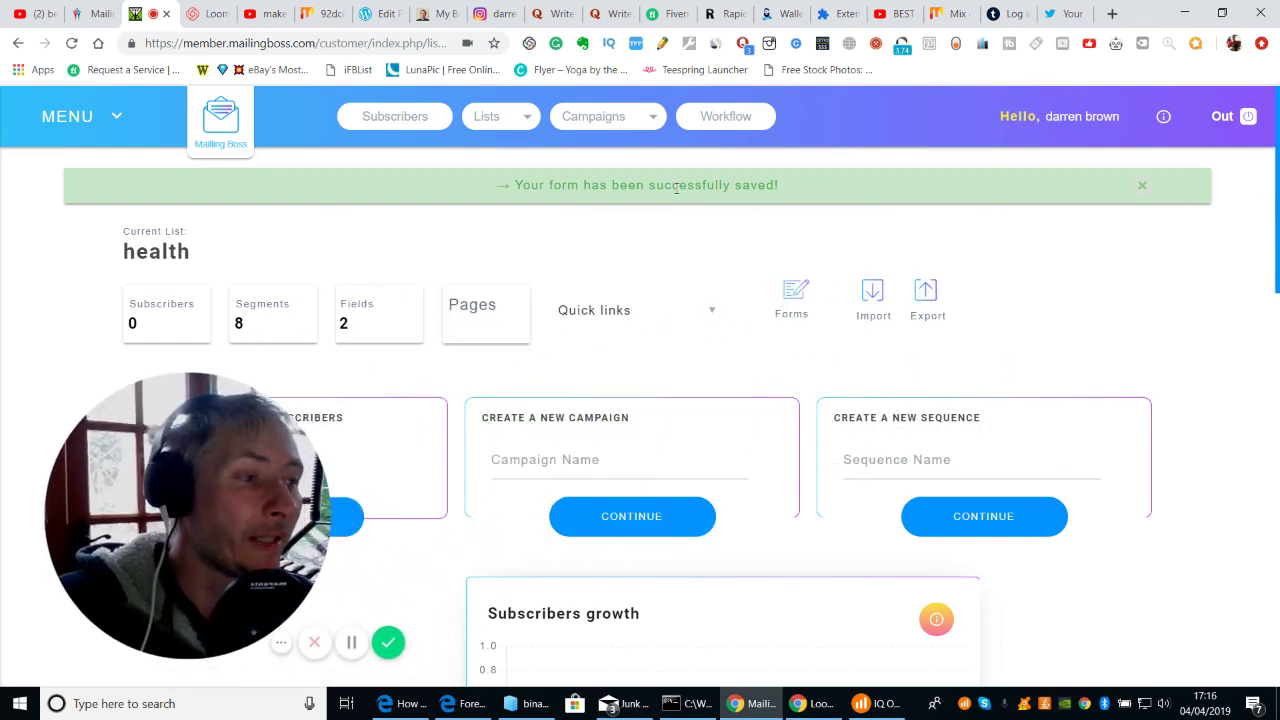
Step: Leave MailingBoss and bring up the existing sites made with the Drag and Drop Pixel Perfect builder
{"action": "left_click", "coordinate": [1224, 117]}
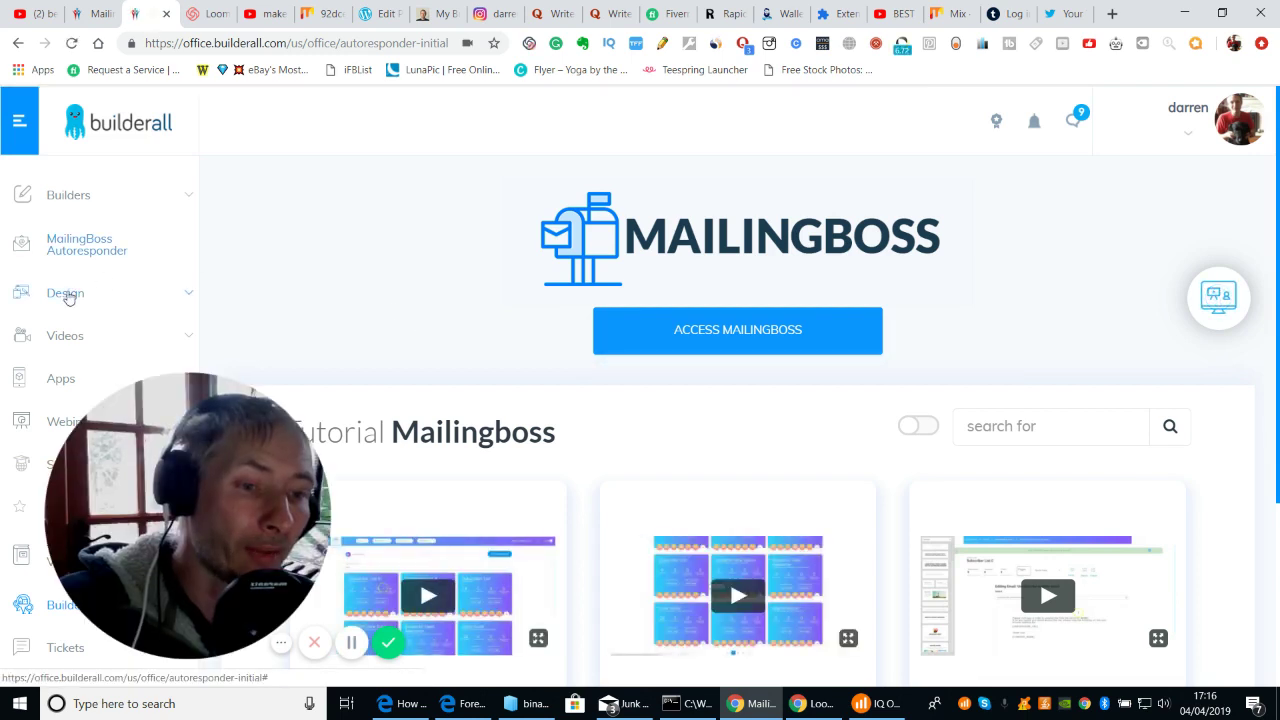
{"action": "left_click", "coordinate": [67, 204]}
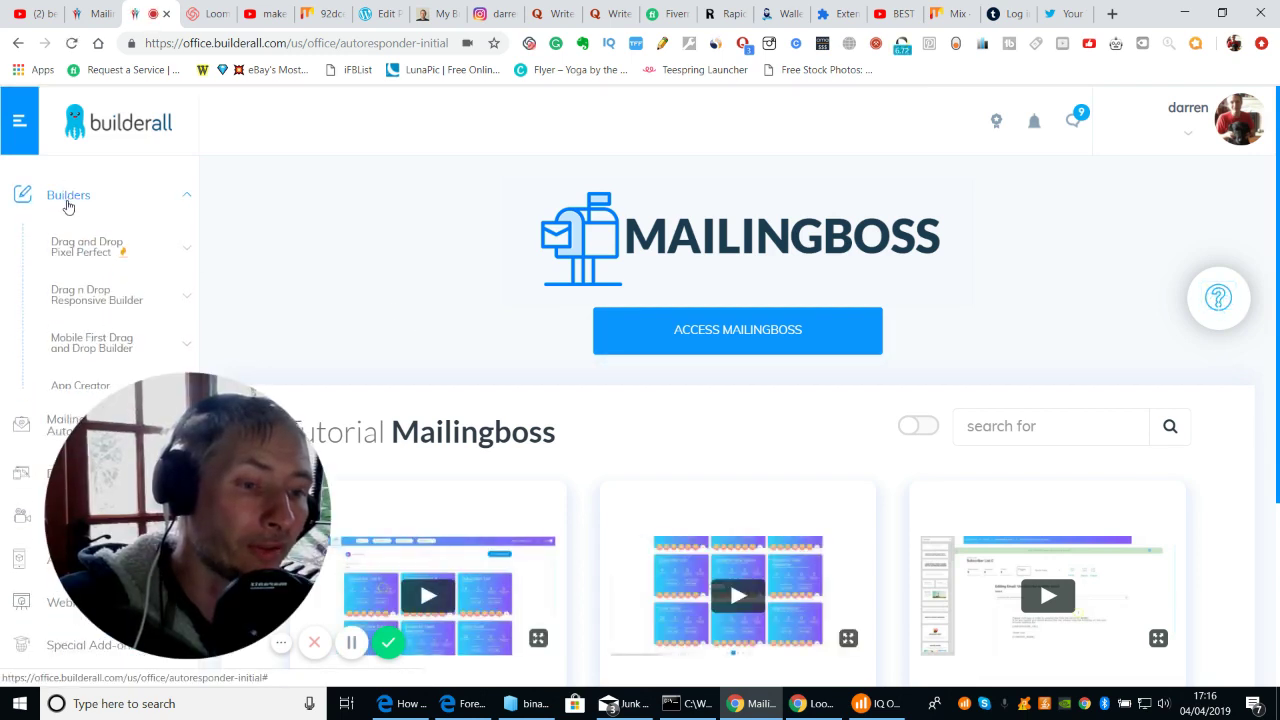
{"action": "left_click", "coordinate": [87, 257]}
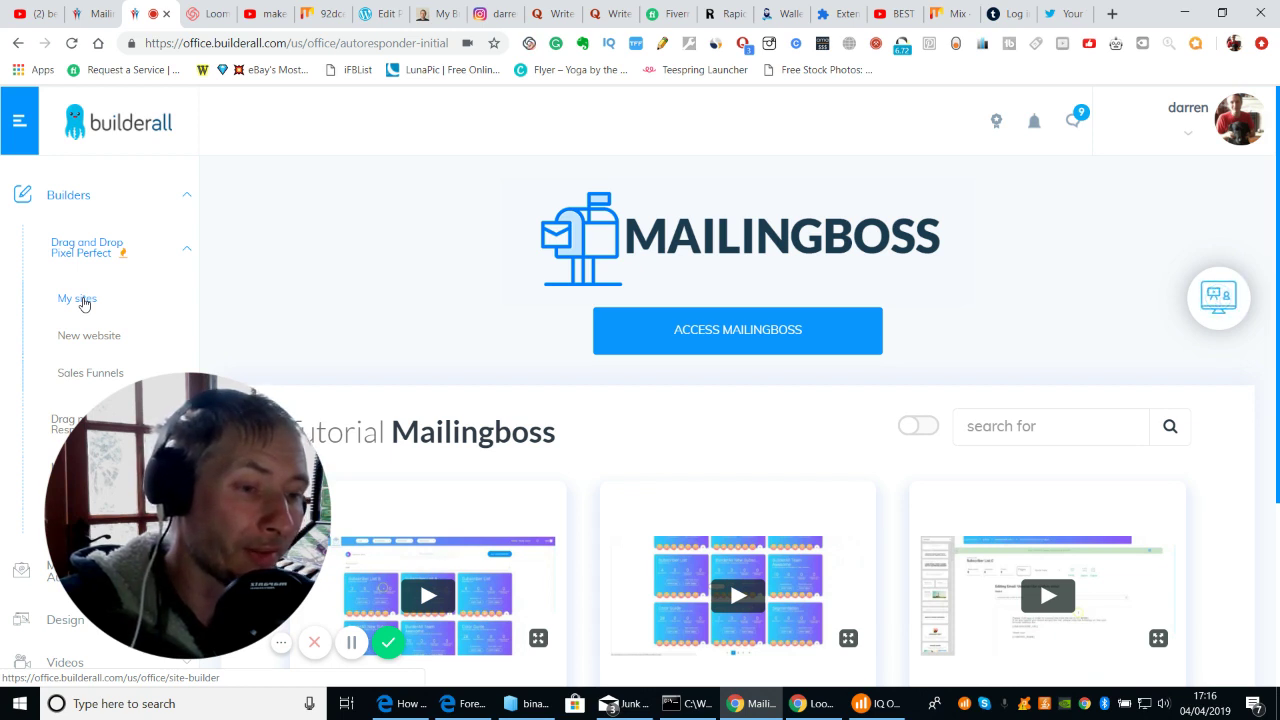
{"action": "left_click", "coordinate": [84, 302]}
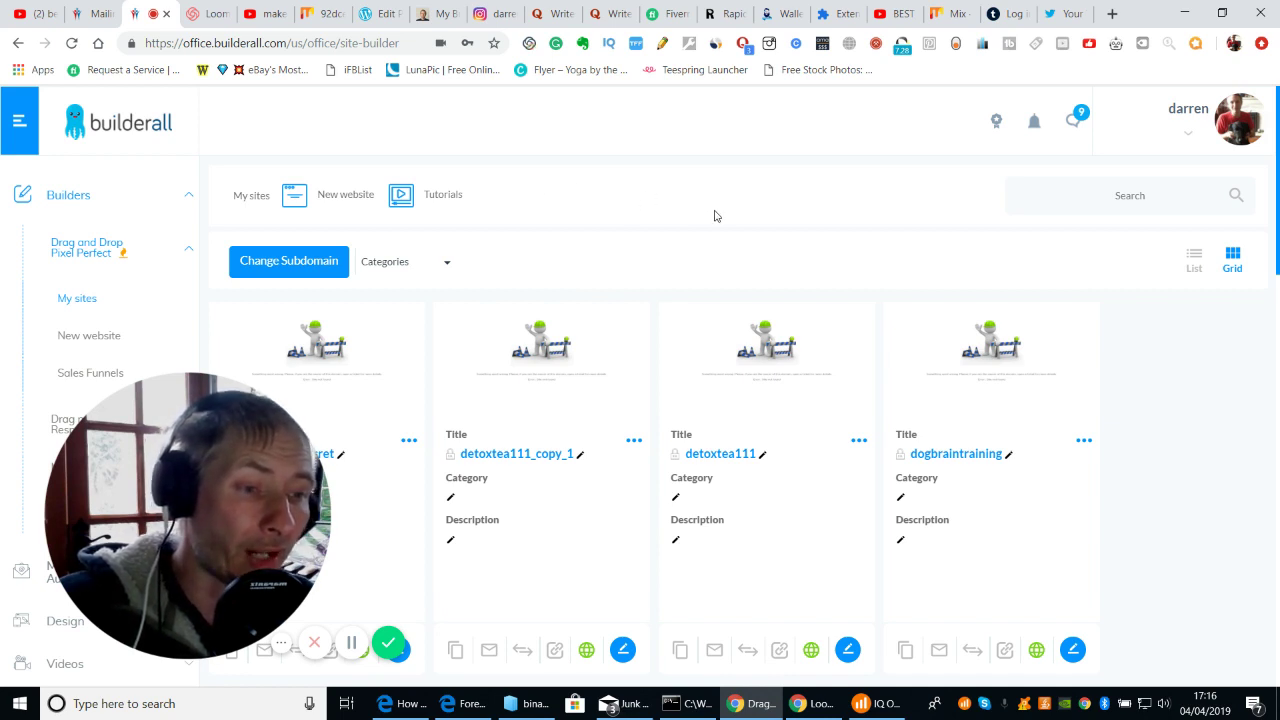
{"action": "left_click_drag", "start_coordinate": [191, 480], "coordinate": [1076, 218]}
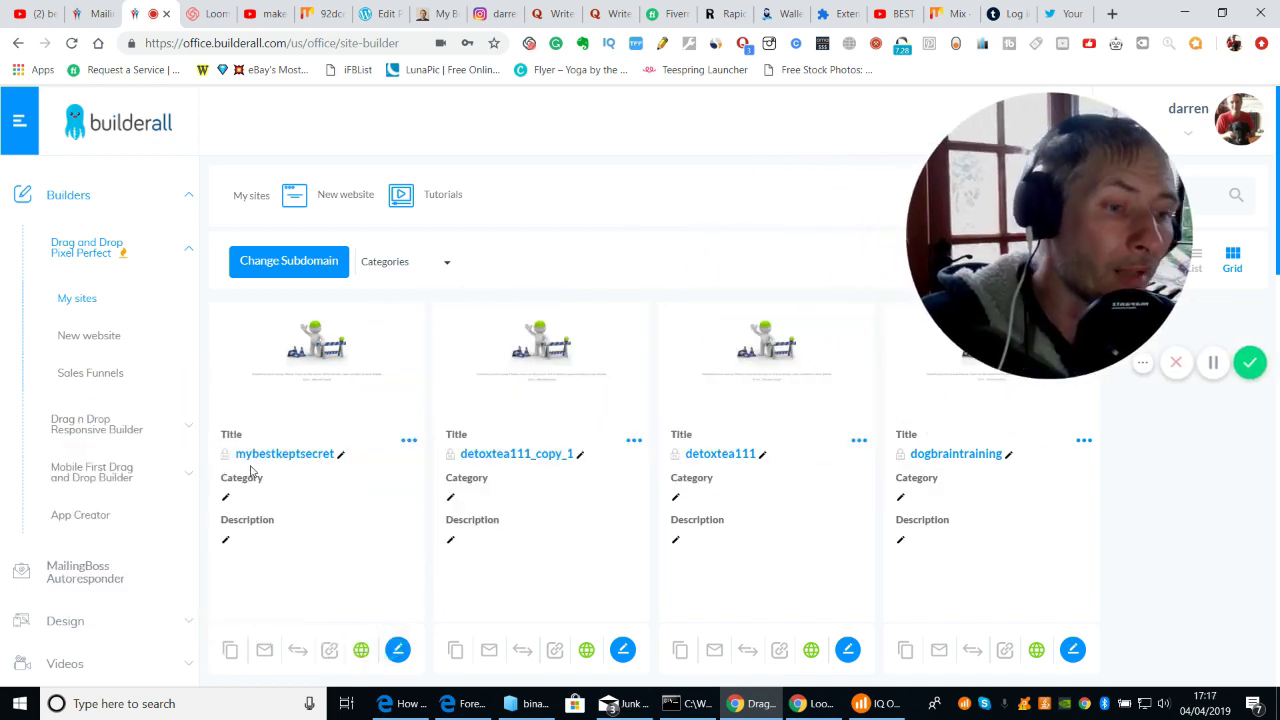
Step: Open the published mybestkeptsecret page and postpone the Windows update reminder until tomorrow
{"action": "left_click", "coordinate": [303, 459]}
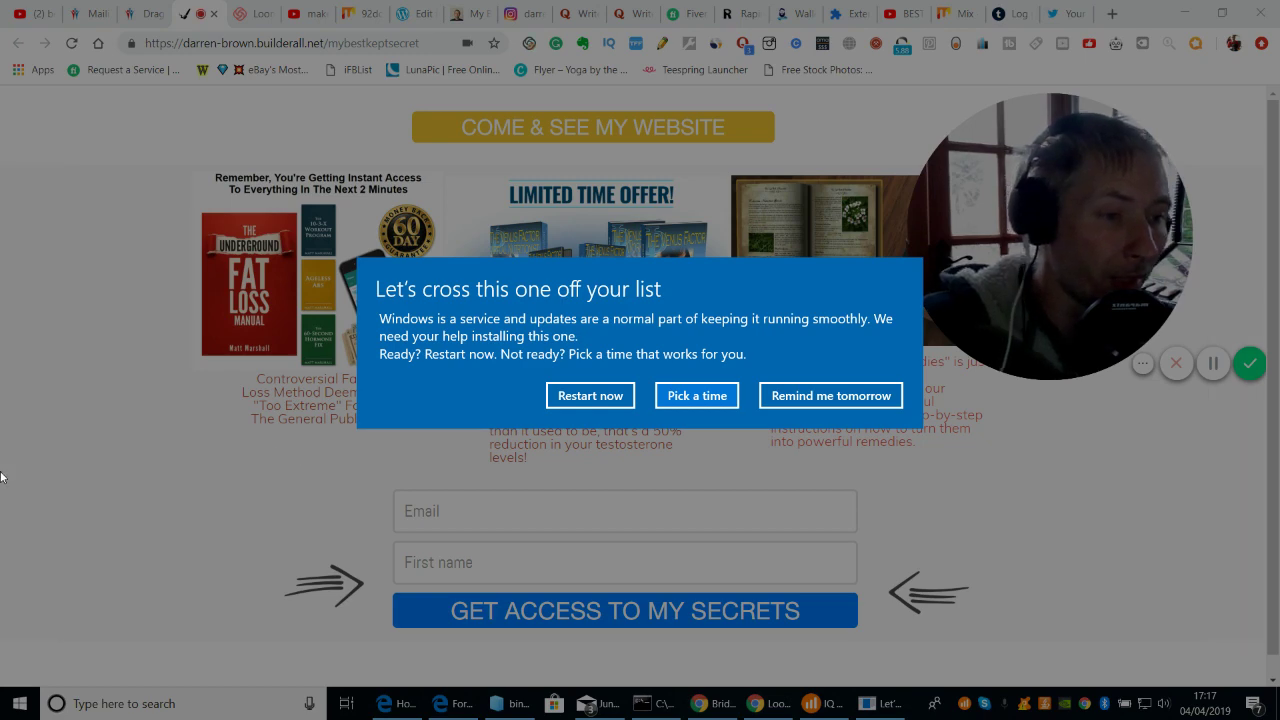
{"action": "left_click", "coordinate": [812, 397]}
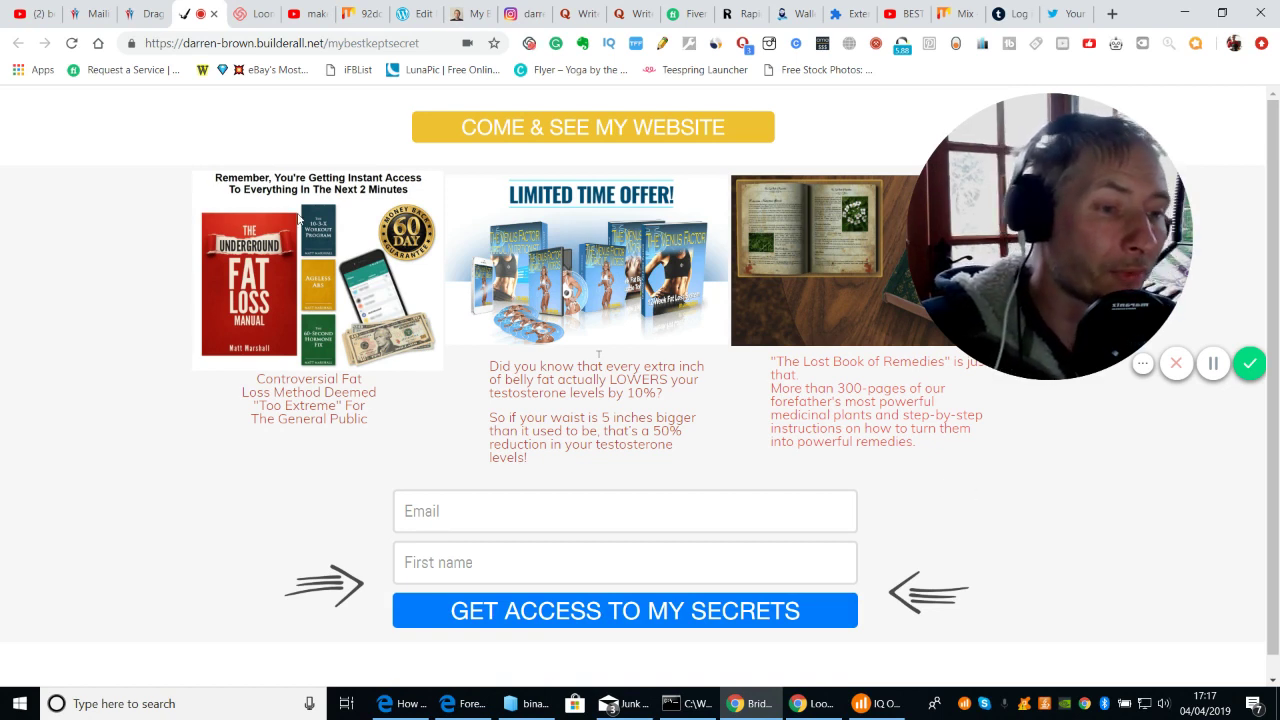
{"action": "mouse_move", "coordinate": [968, 236]}
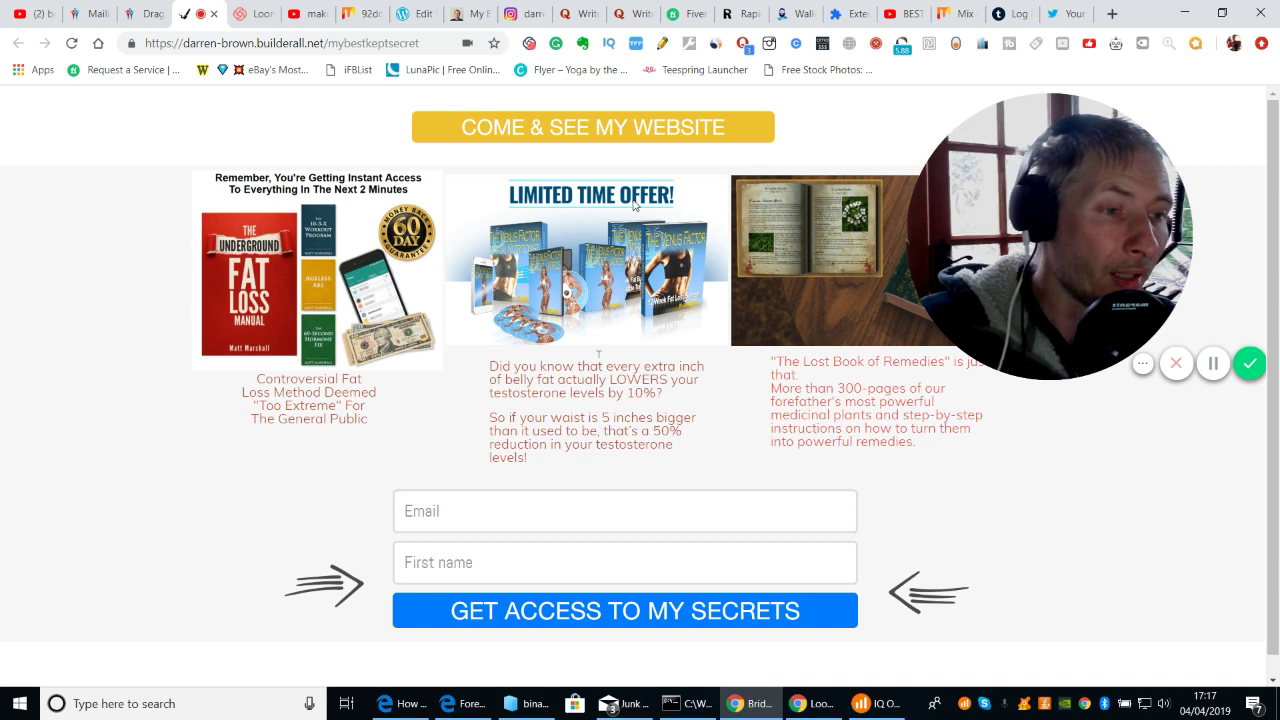
Step: Open the website linked from the landing page and look through its blog, including the My Builderall Business post
{"action": "left_click", "coordinate": [563, 128]}
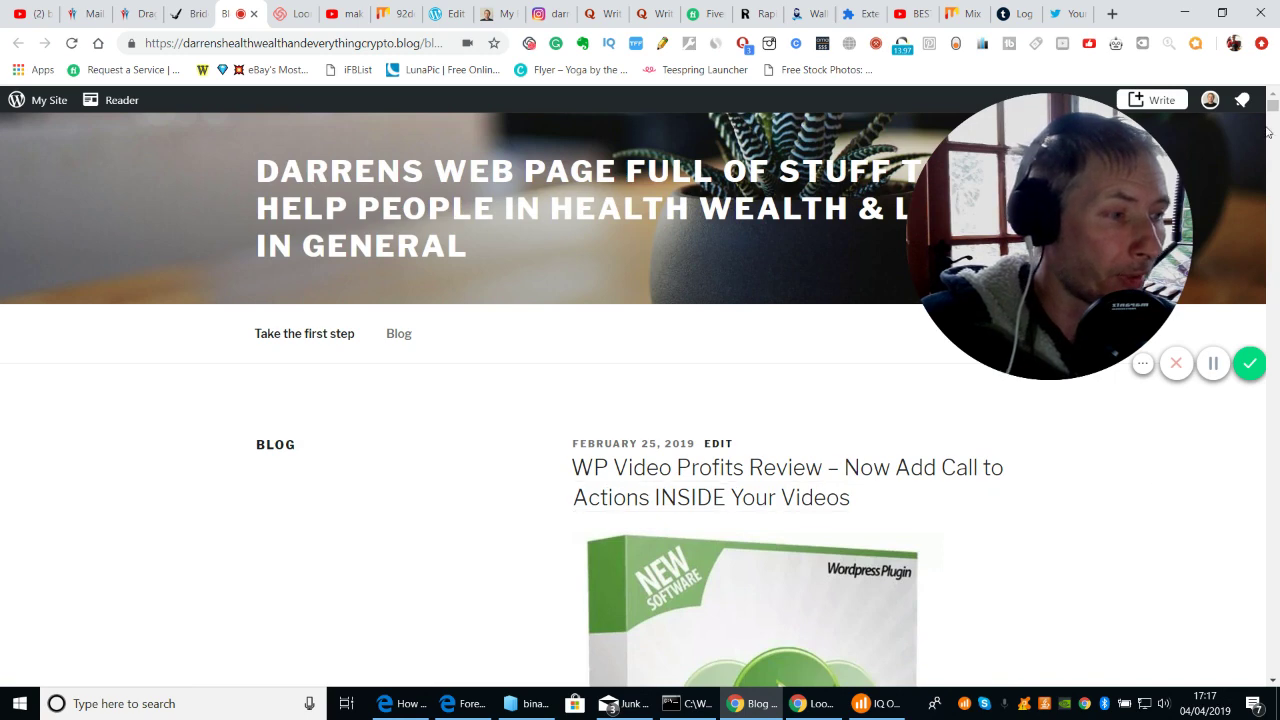
{"action": "left_click_drag", "start_coordinate": [1274, 110], "coordinate": [1275, 232]}
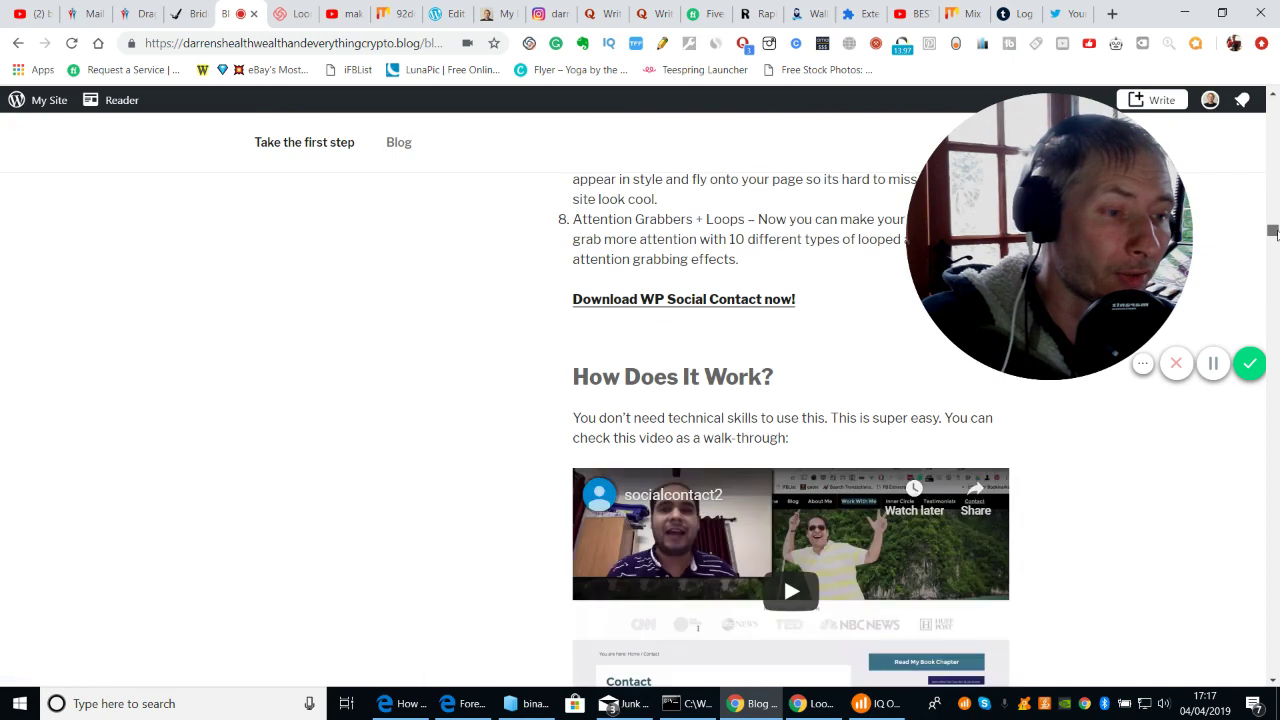
{"action": "left_click", "coordinate": [1275, 268]}
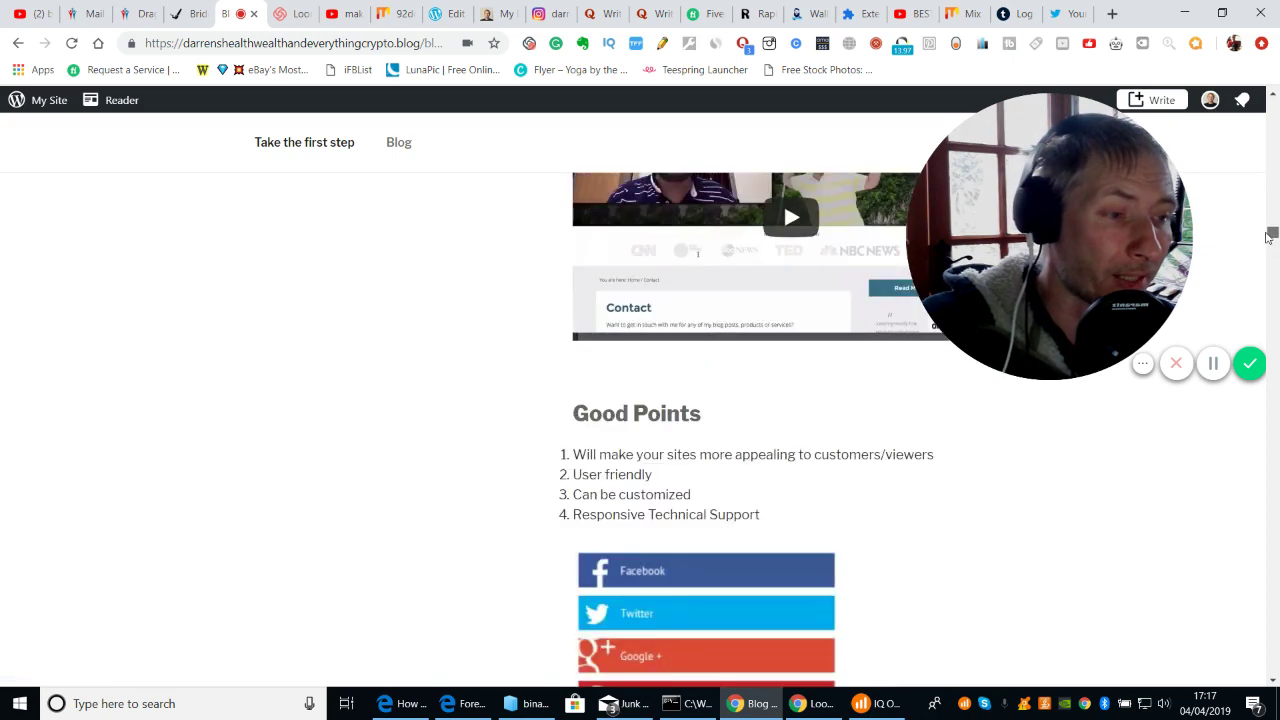
{"action": "left_click_drag", "start_coordinate": [1275, 268], "coordinate": [1277, 75]}
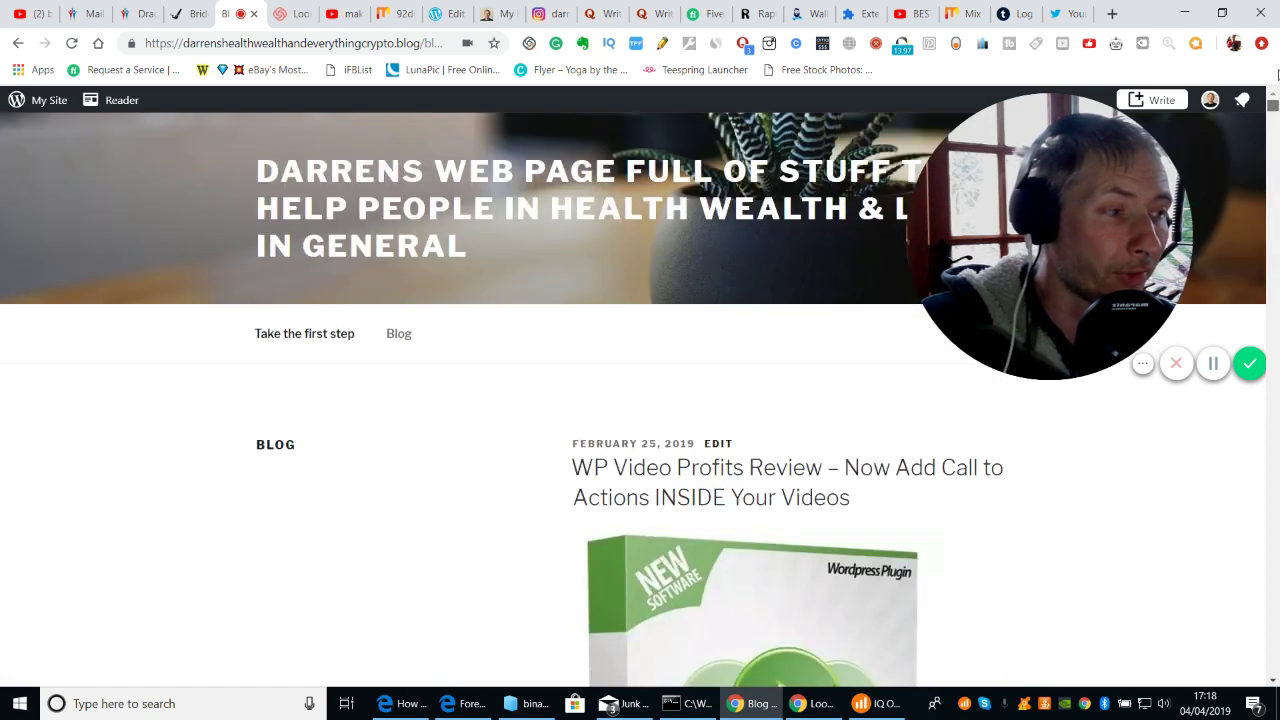
{"action": "left_click", "coordinate": [397, 338]}
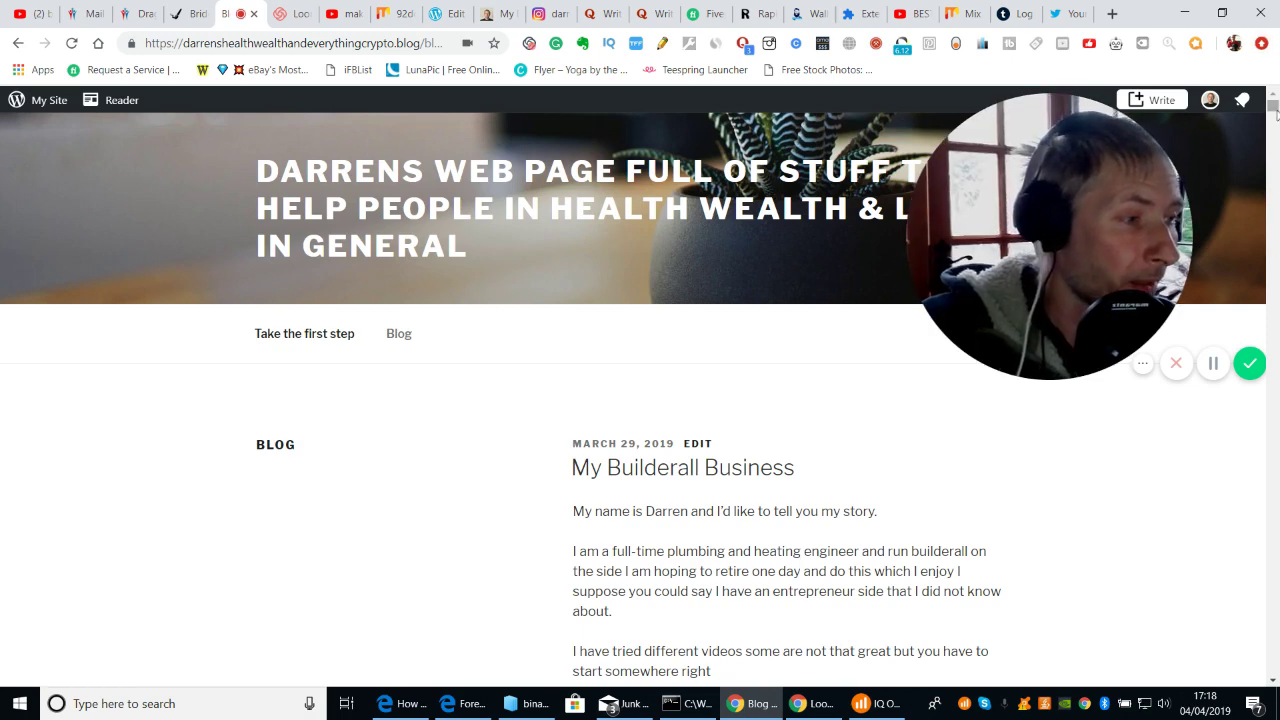
{"action": "left_click_drag", "start_coordinate": [1277, 113], "coordinate": [1277, 138]}
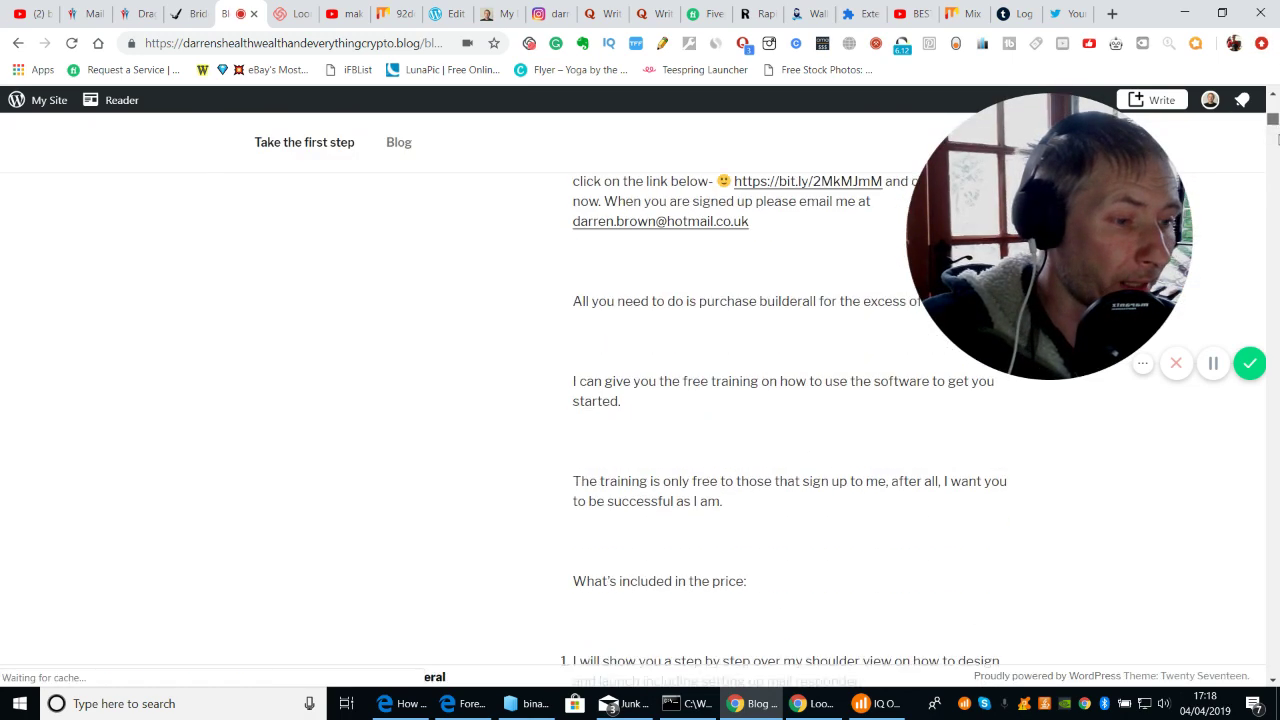
{"action": "left_click", "coordinate": [1277, 203]}
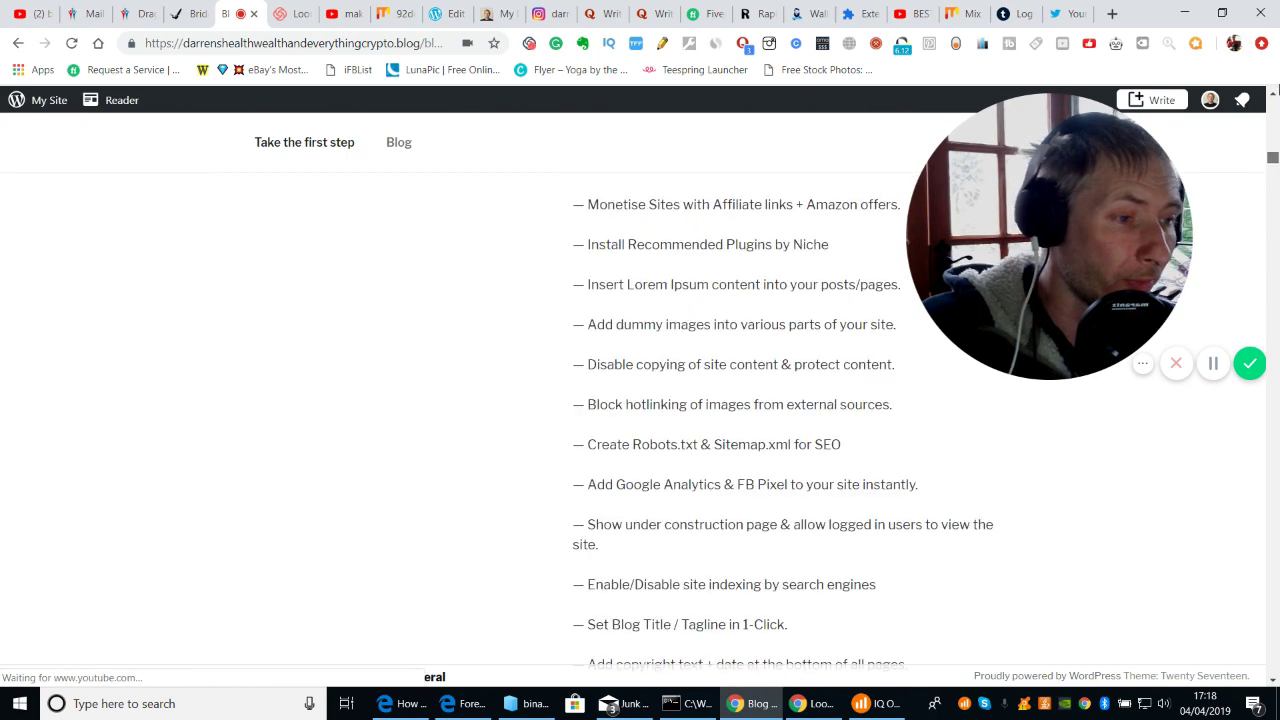
{"action": "left_click", "coordinate": [1275, 118]}
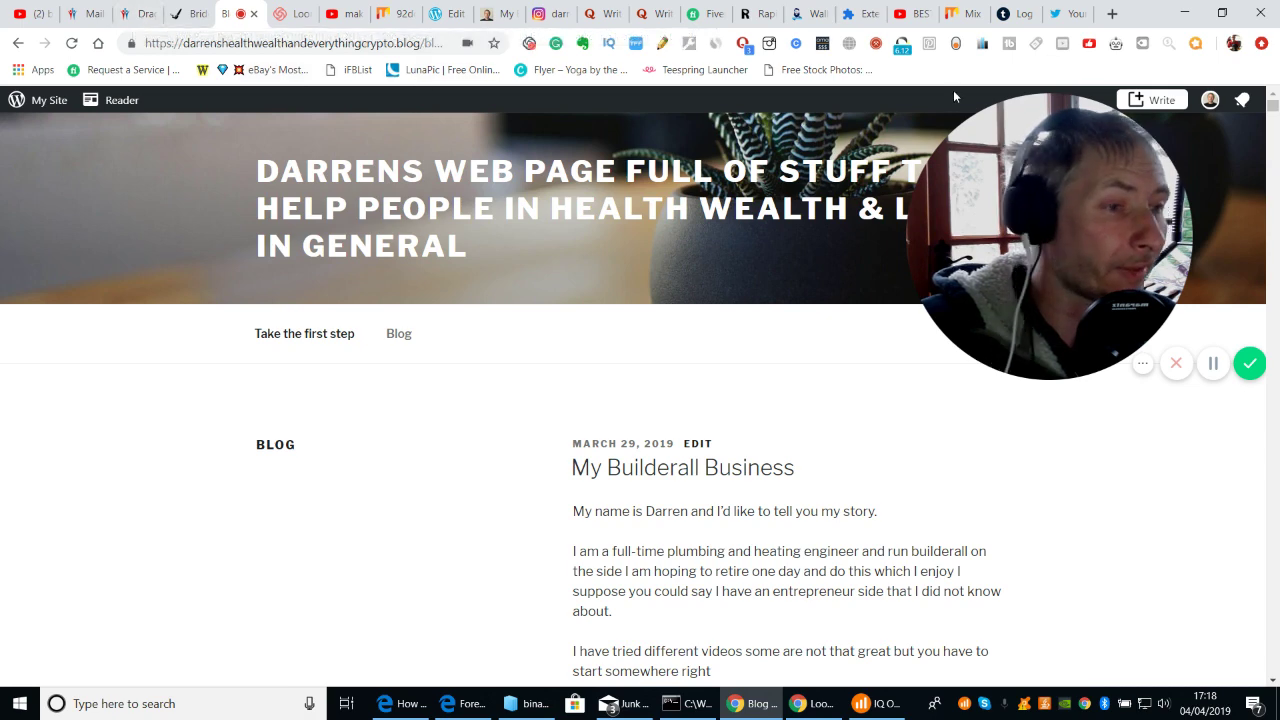
Step: Close the blog and copy the link address of the mybestkeptsecret site from the site list
{"action": "left_click", "coordinate": [254, 14]}
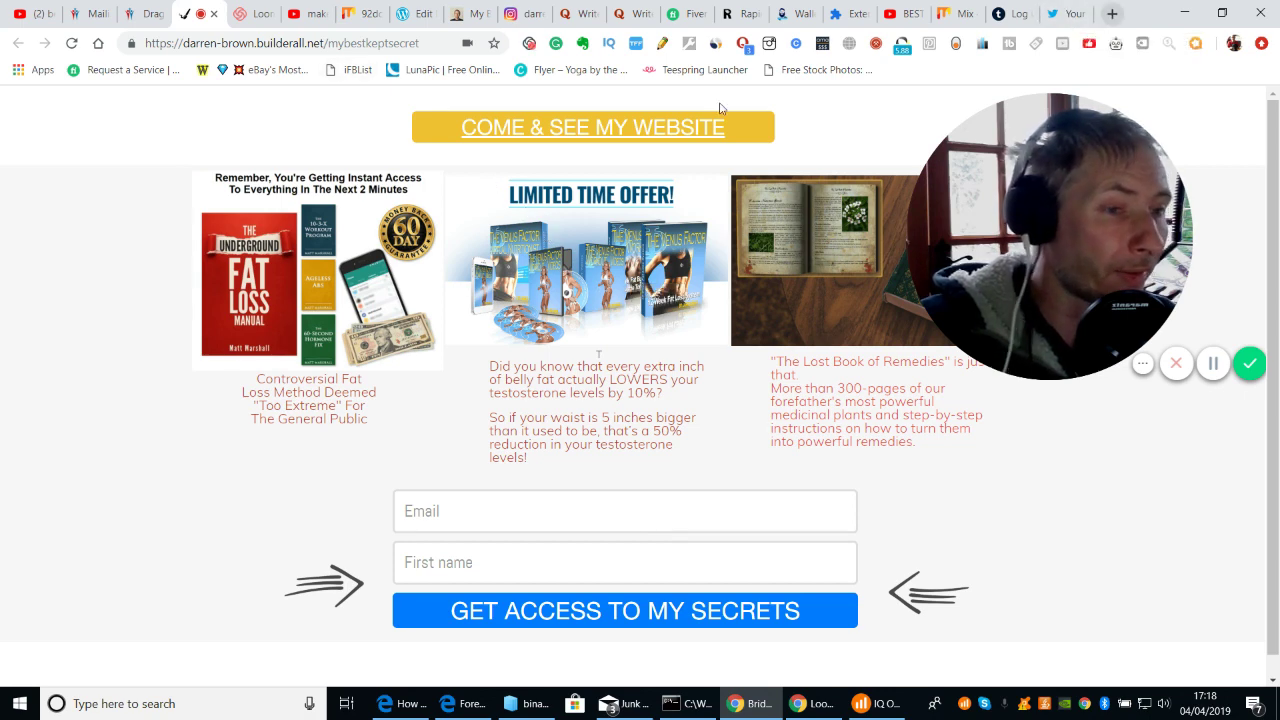
{"action": "left_click", "coordinate": [135, 15]}
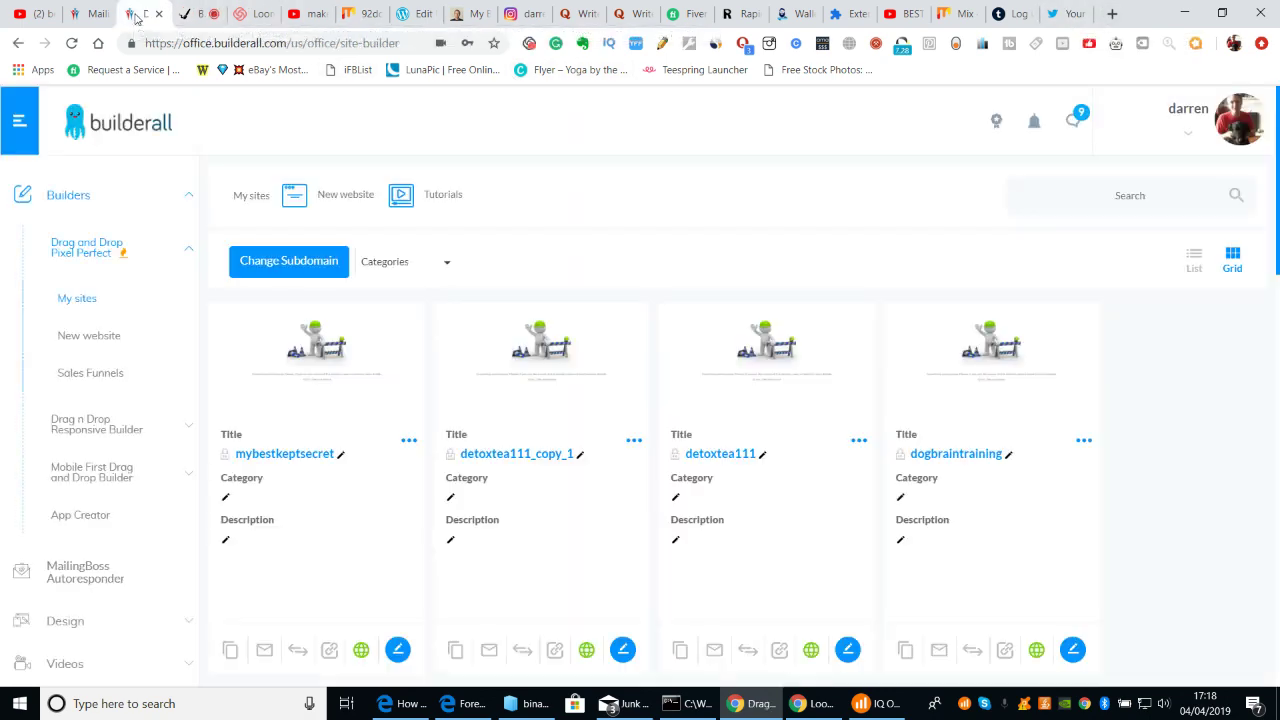
{"action": "right_click", "coordinate": [298, 456]}
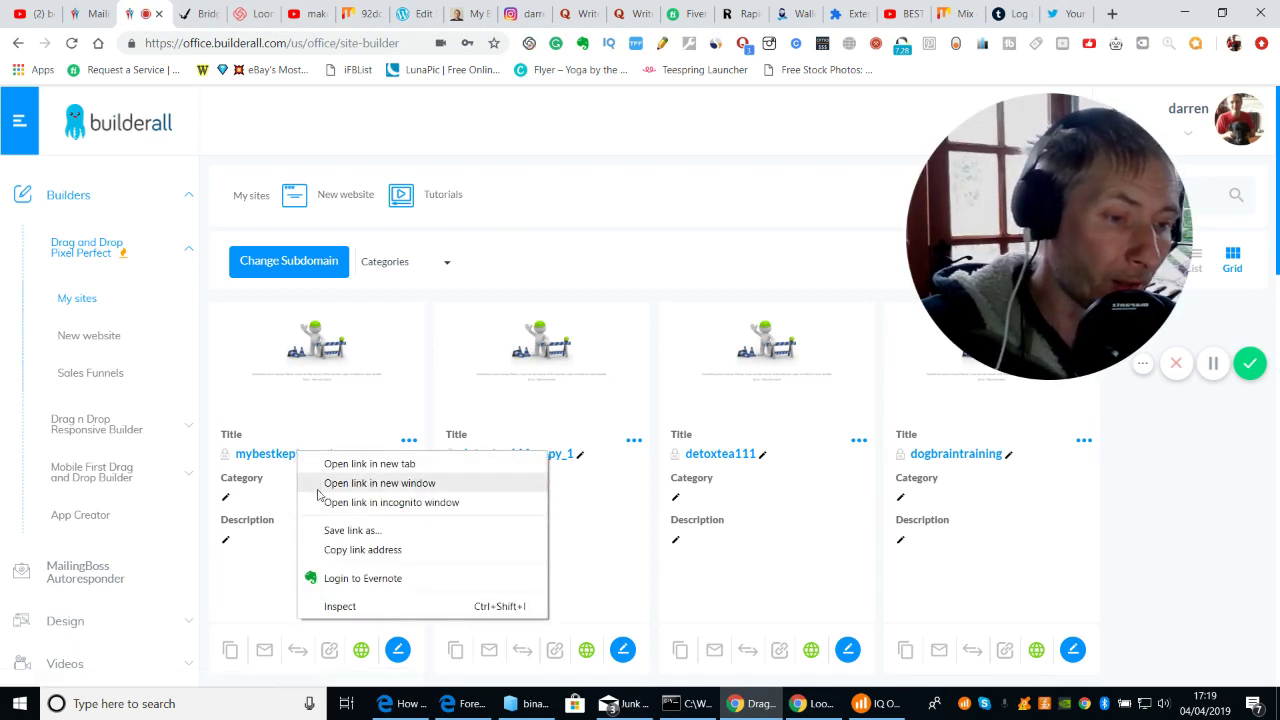
{"action": "left_click", "coordinate": [324, 550]}
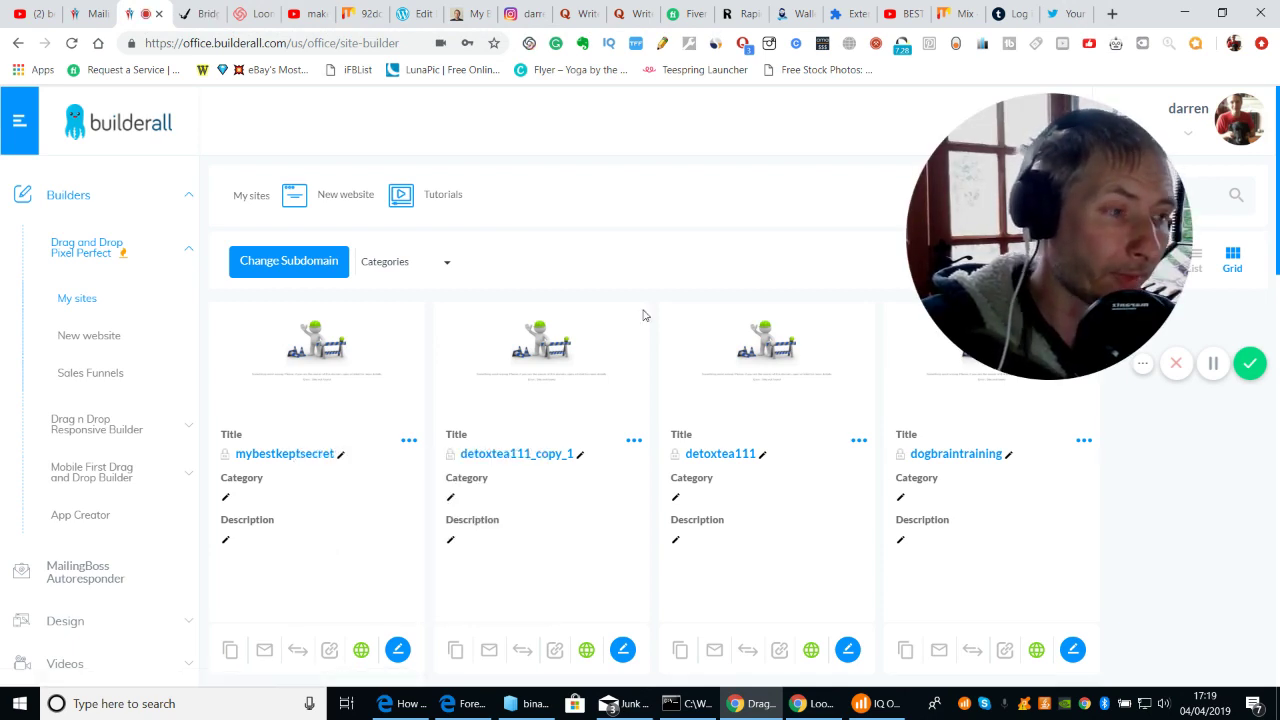
Step: Open the copied mybestkeptsecret page link in a new browser tab
{"action": "left_click", "coordinate": [1111, 13]}
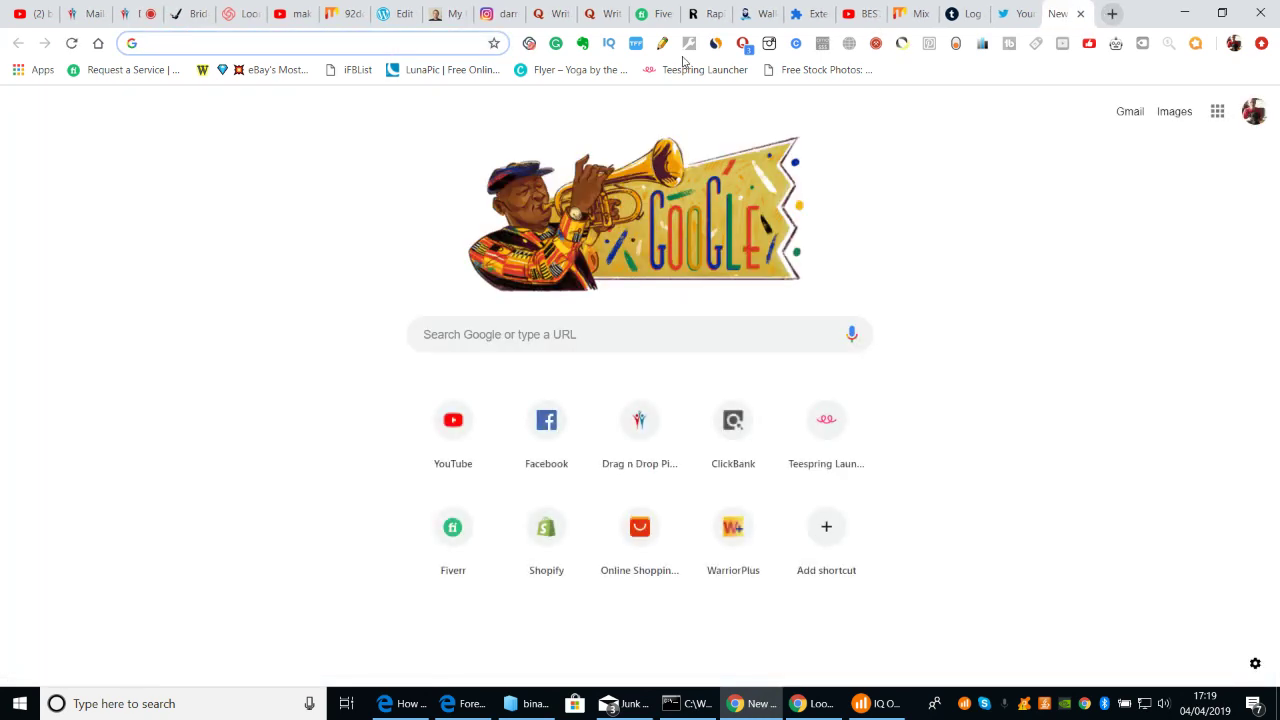
{"action": "right_click", "coordinate": [306, 45]}
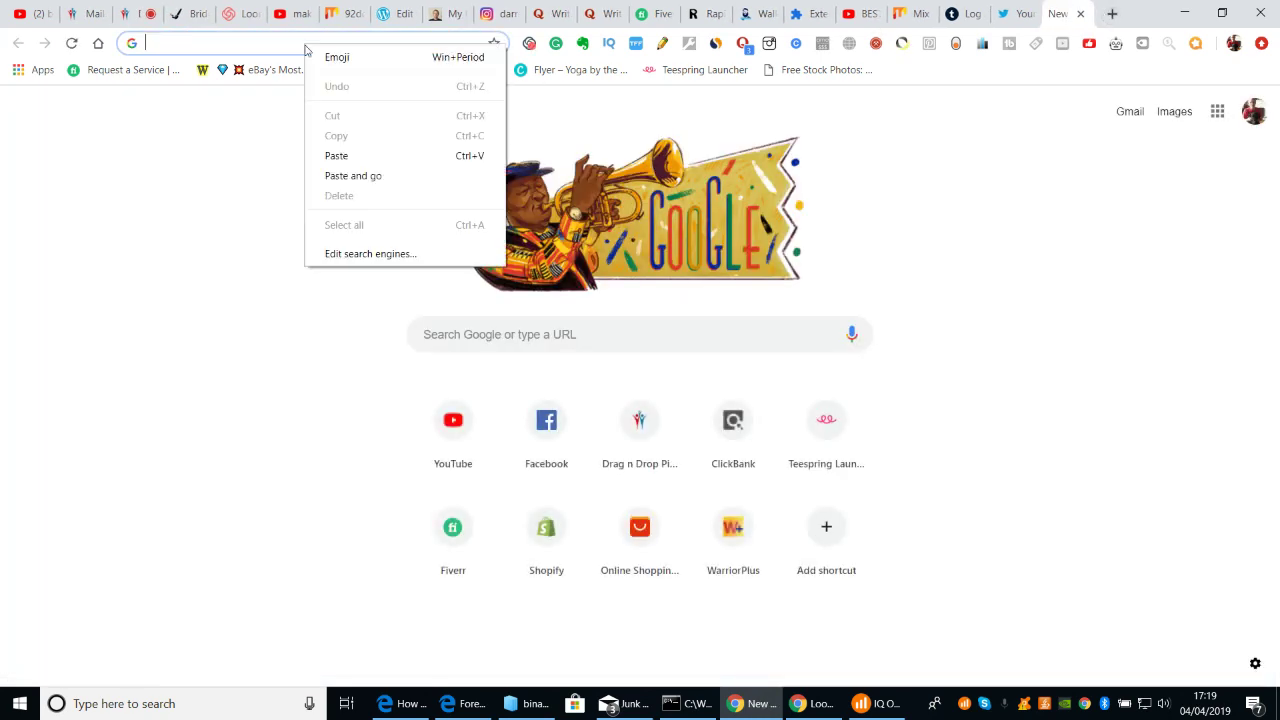
{"action": "left_click", "coordinate": [336, 155]}
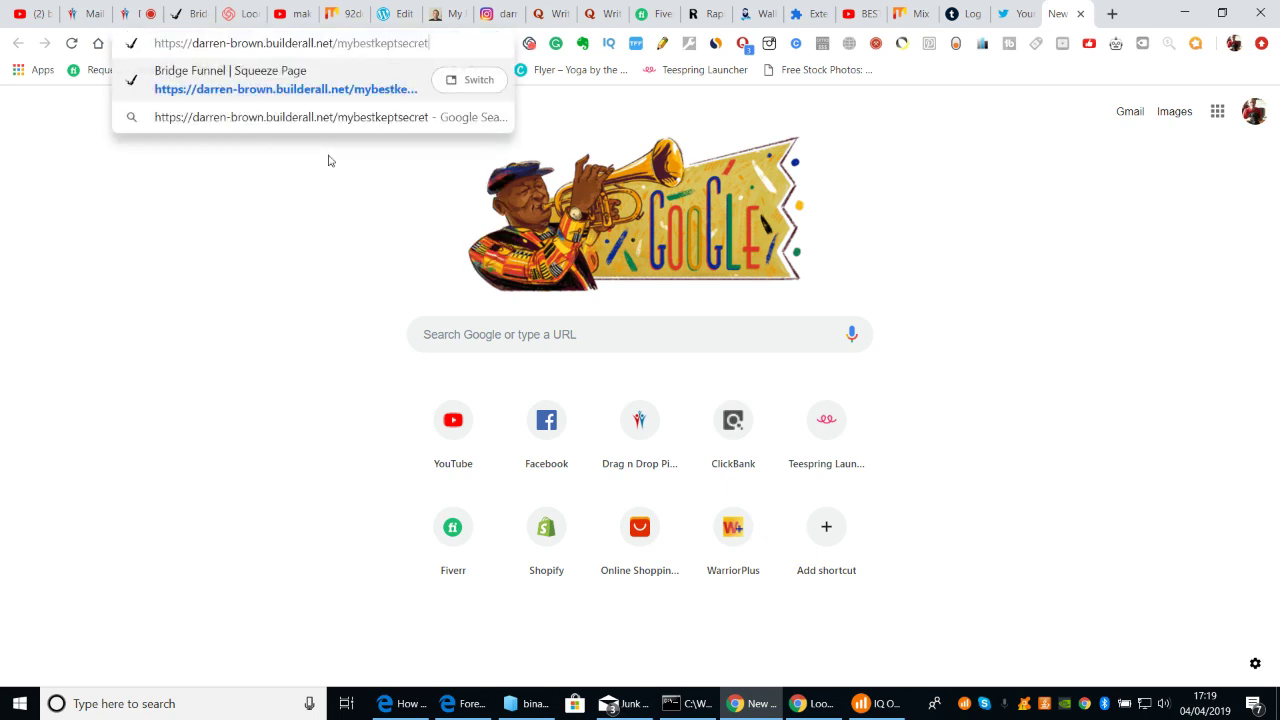
{"action": "key", "text": "Return"}
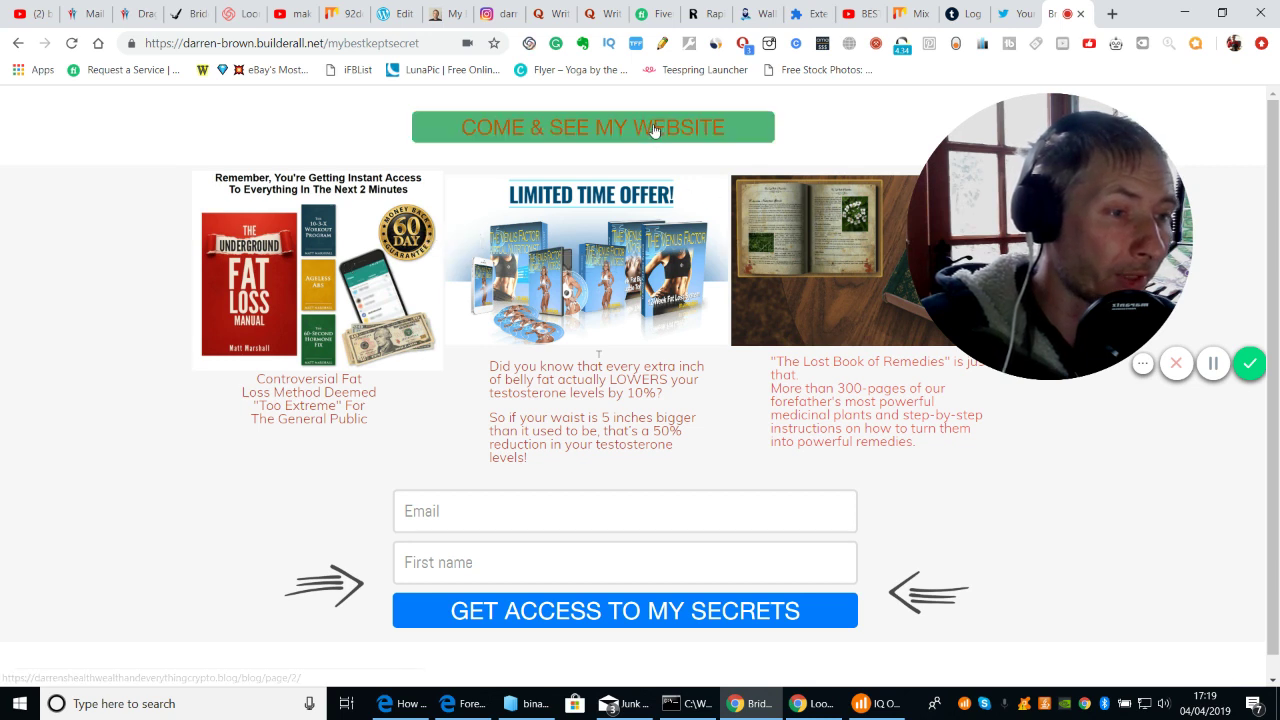
Step: Fill in the opt-in form with the subscriber's email and first name and submit it to get access to the secrets
{"action": "left_click", "coordinate": [536, 515]}
{"action": "left_click", "coordinate": [490, 584]}
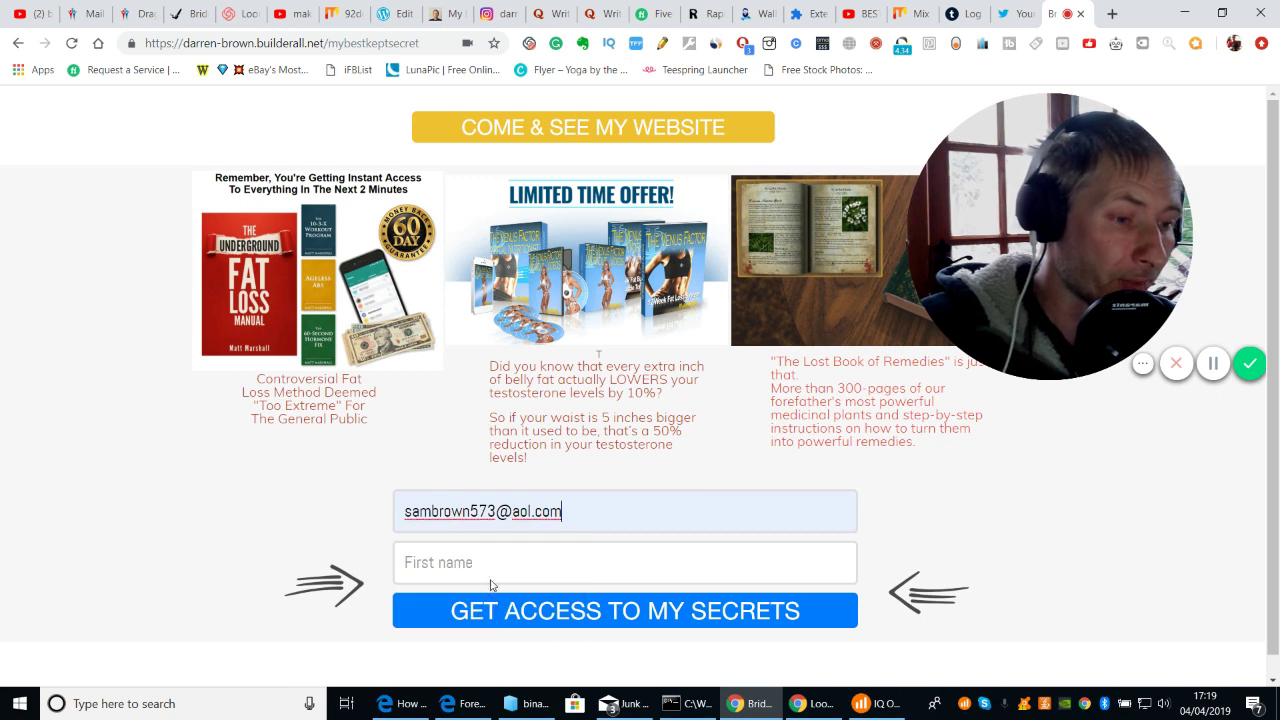
{"action": "left_click", "coordinate": [490, 584]}
{"action": "type", "text": "sab"}
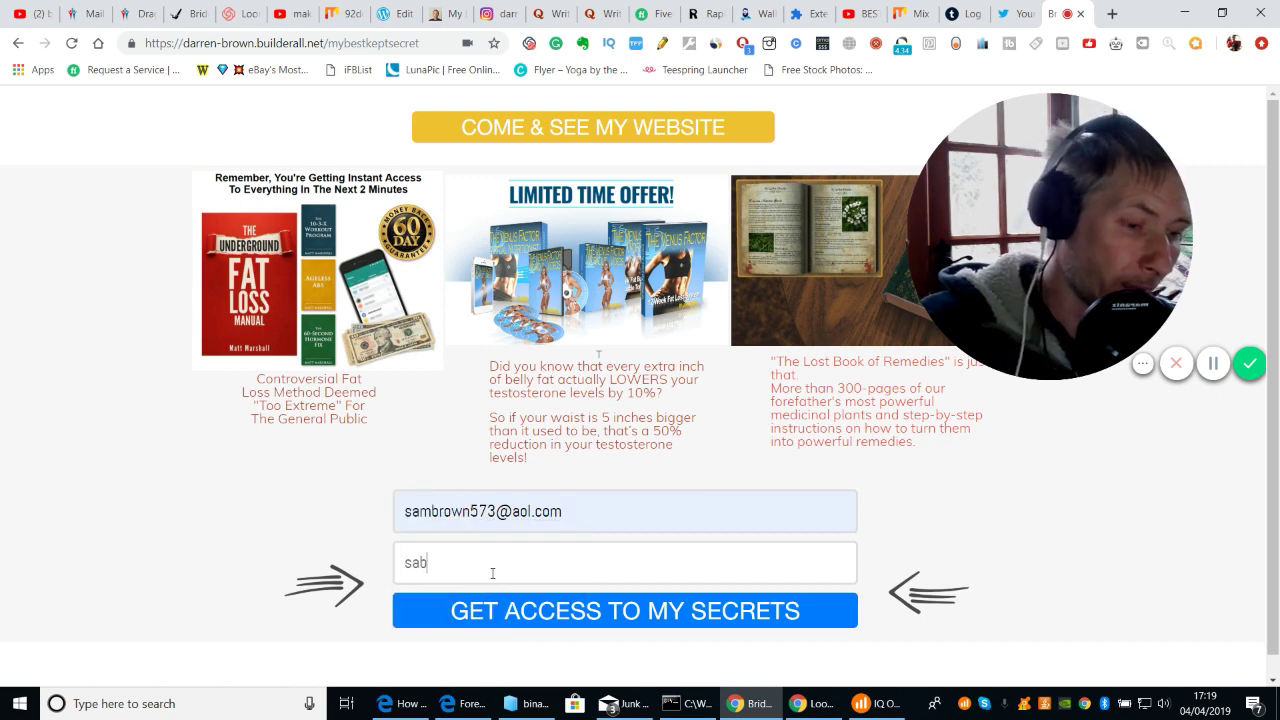
{"action": "left_click", "coordinate": [514, 609]}
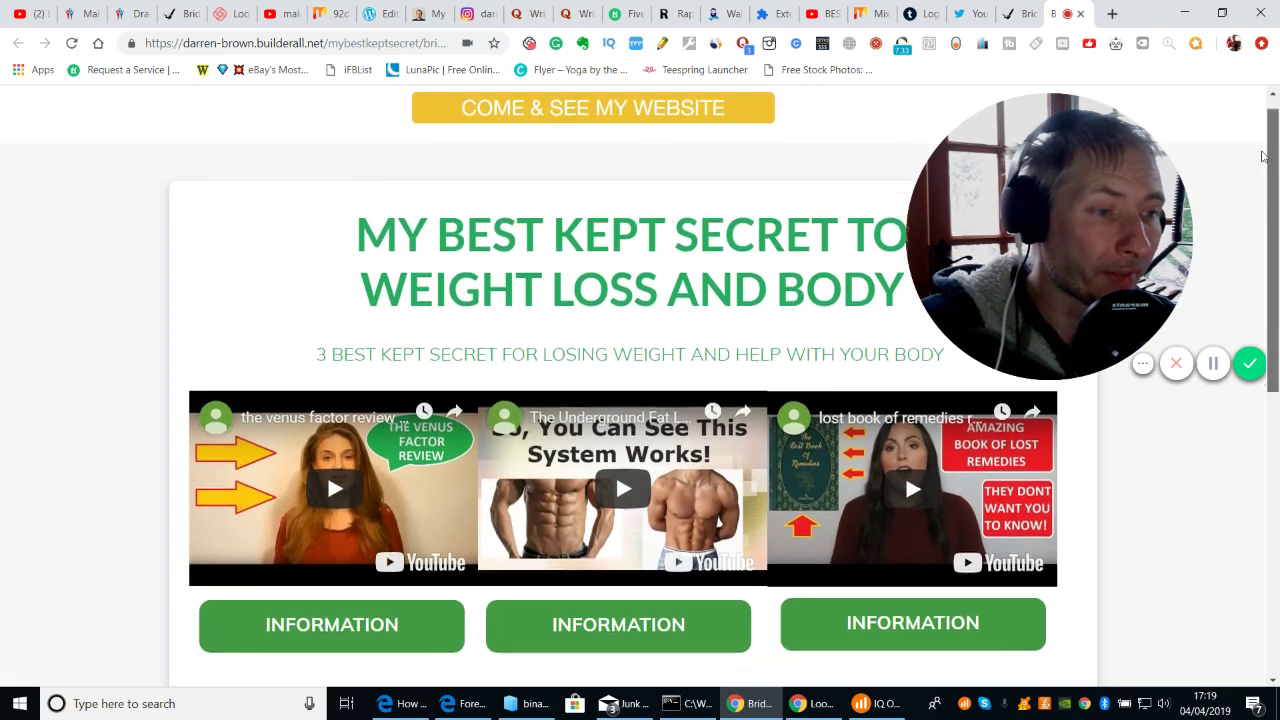
Step: Play the Venus Factor, Underground Fat Loss and Lost Book of Remedies review videos on the bridge page
{"action": "left_click_drag", "start_coordinate": [1272, 140], "coordinate": [1263, 210]}
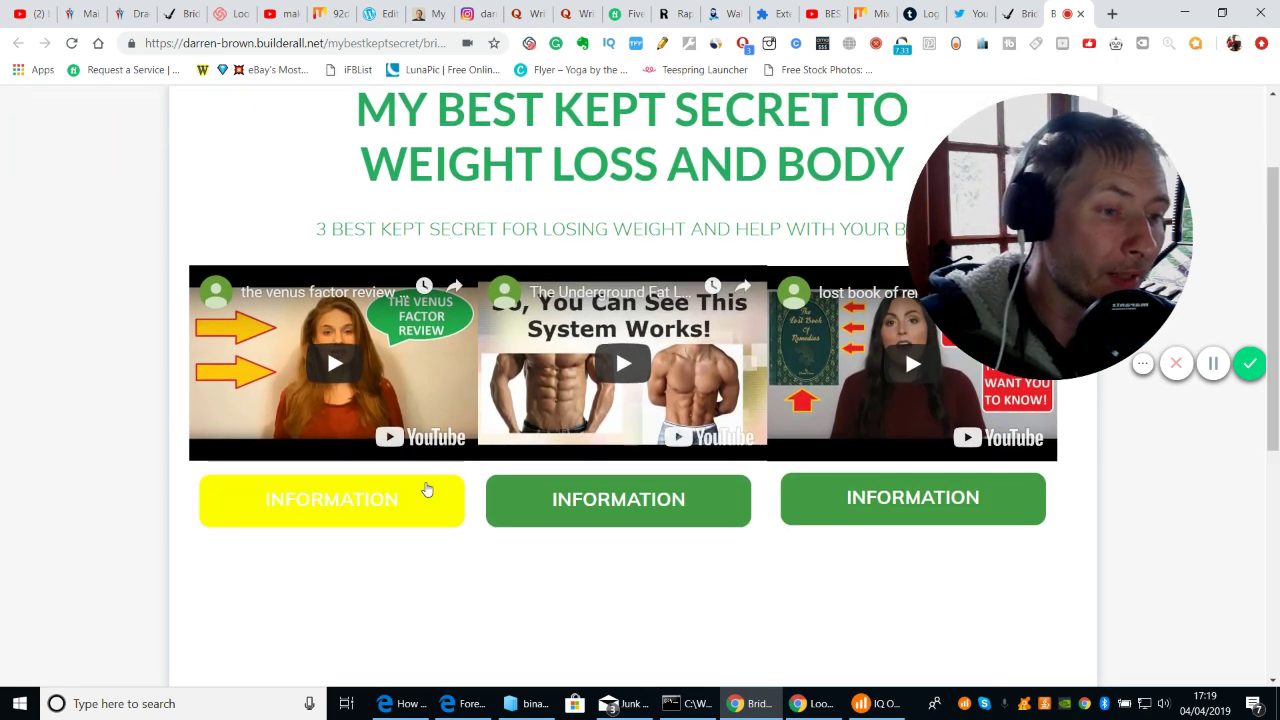
{"action": "left_click", "coordinate": [330, 368]}
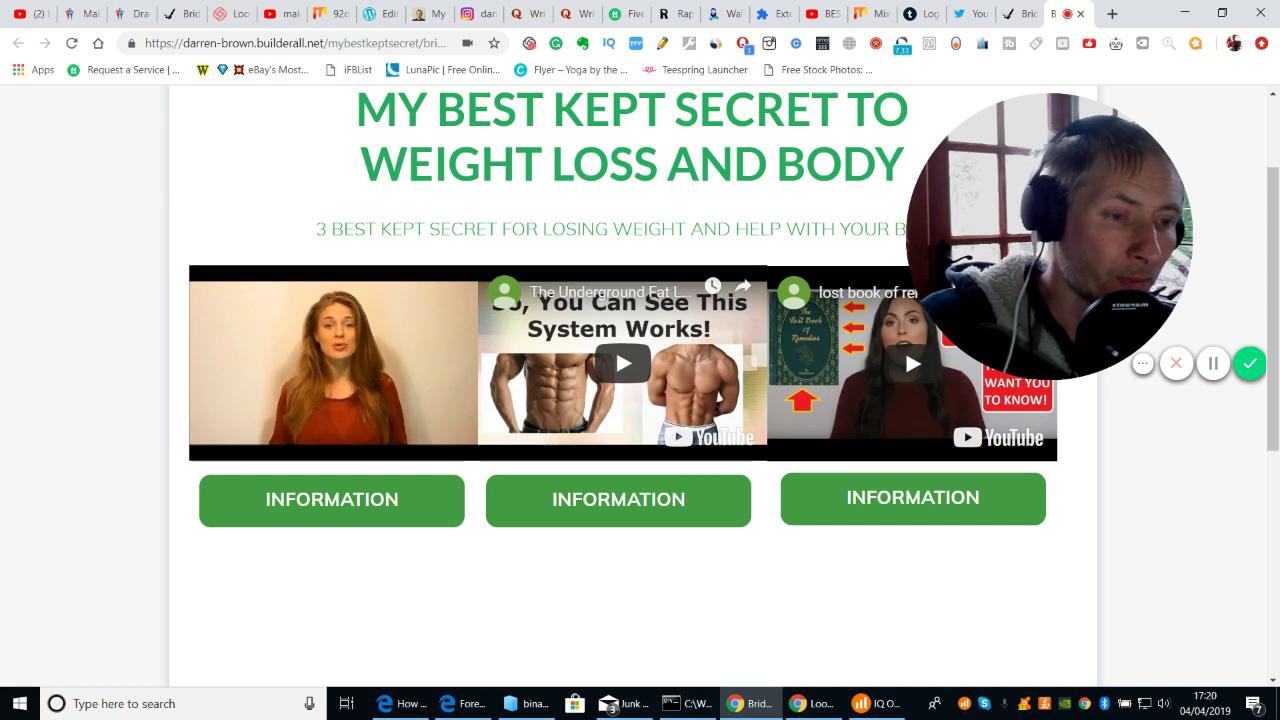
{"action": "mouse_move", "coordinate": [313, 349]}
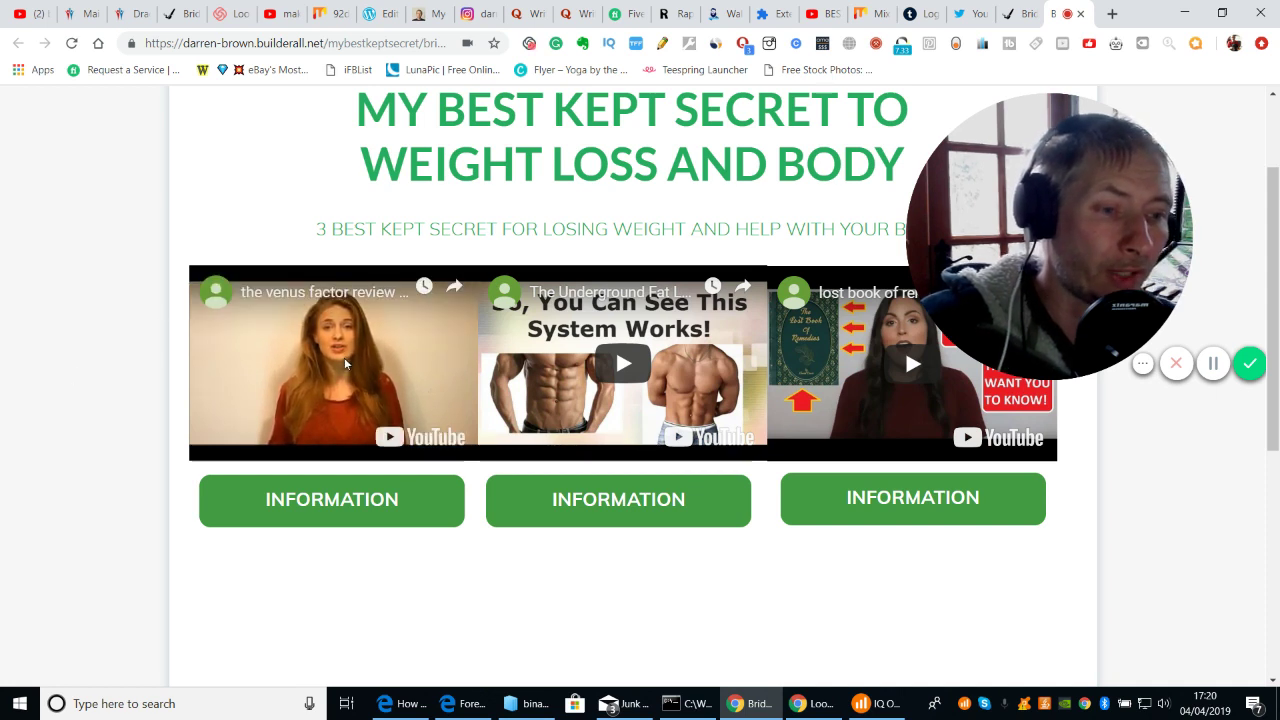
{"action": "left_click", "coordinate": [624, 366]}
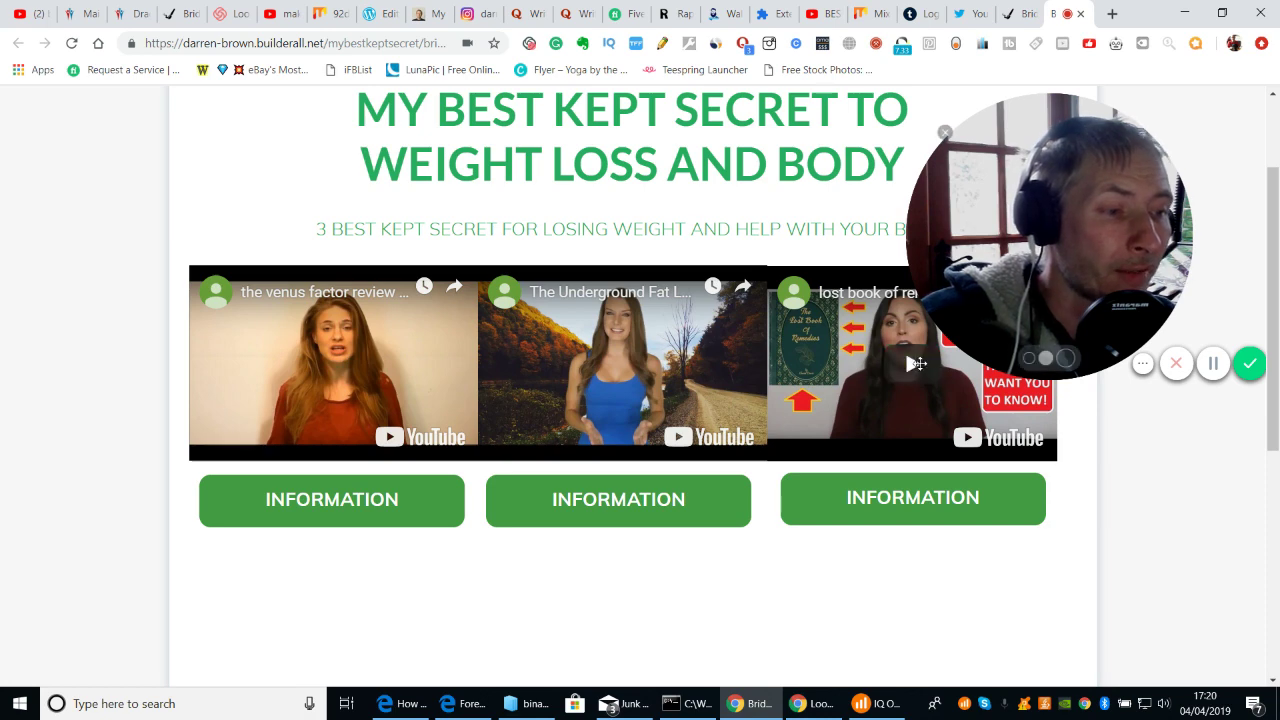
{"action": "left_click_drag", "start_coordinate": [1053, 239], "coordinate": [247, 236]}
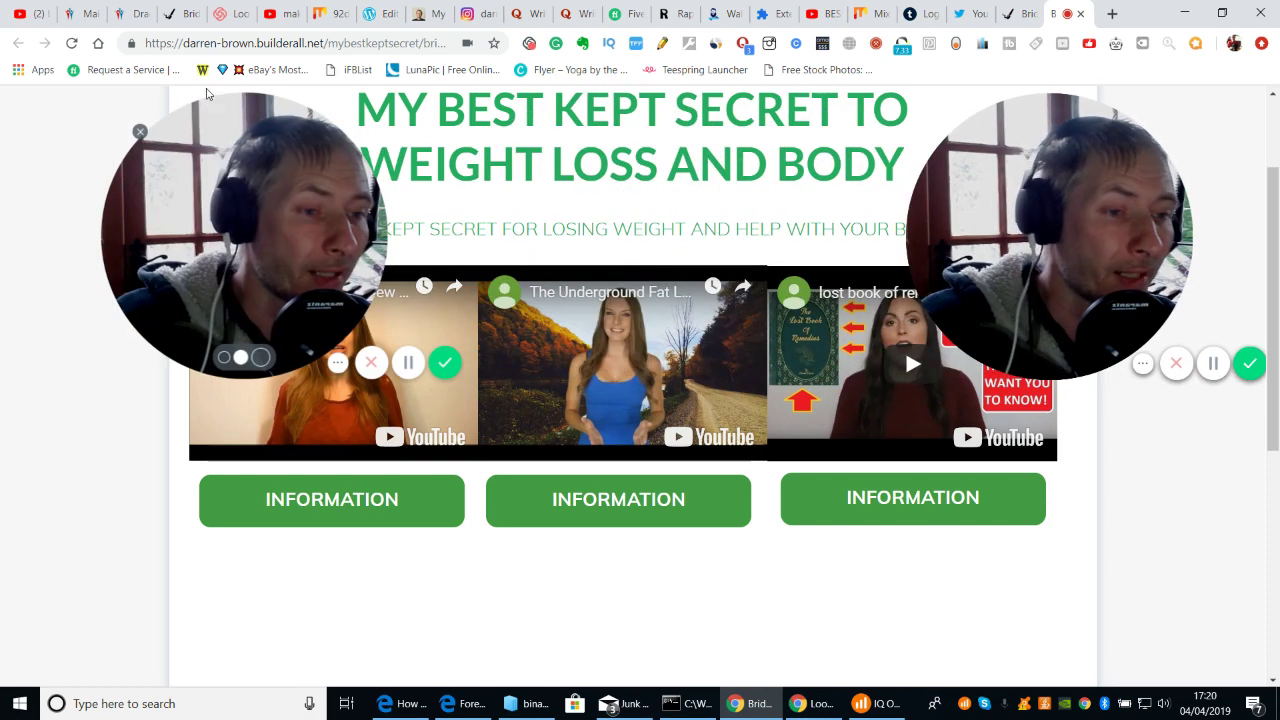
{"action": "left_click_drag", "start_coordinate": [311, 197], "coordinate": [216, 197]}
{"action": "scroll", "coordinate": [216, 197], "scroll_direction": "up", "scroll_amount": 1}
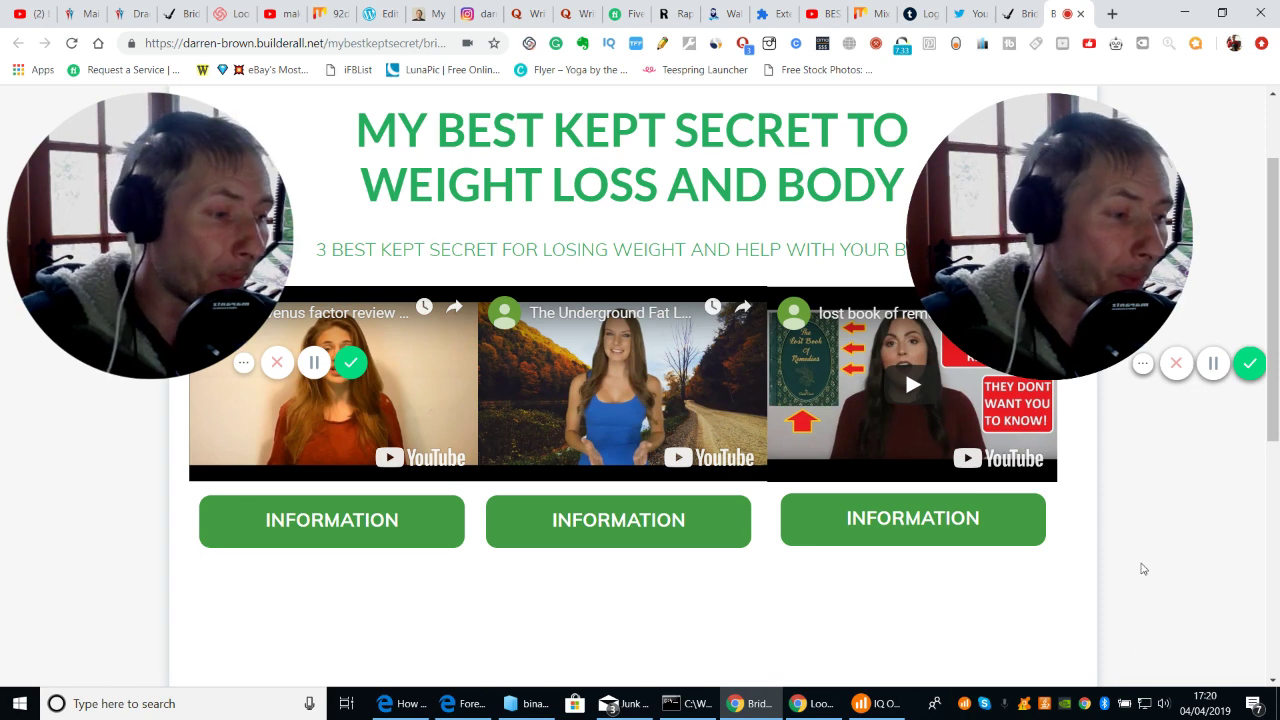
{"action": "left_click", "coordinate": [908, 457]}
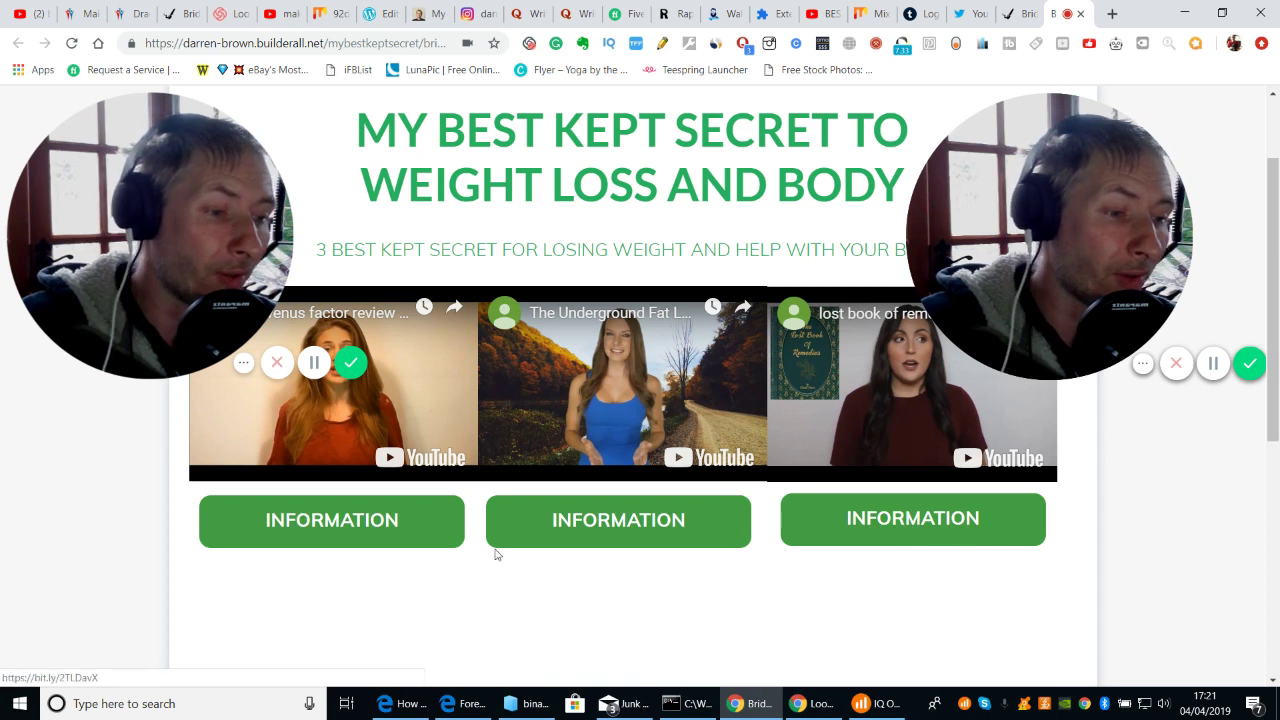
Step: Open the information link for the Venus Factor offer, look through its sales page, and close it
{"action": "left_click", "coordinate": [340, 527]}
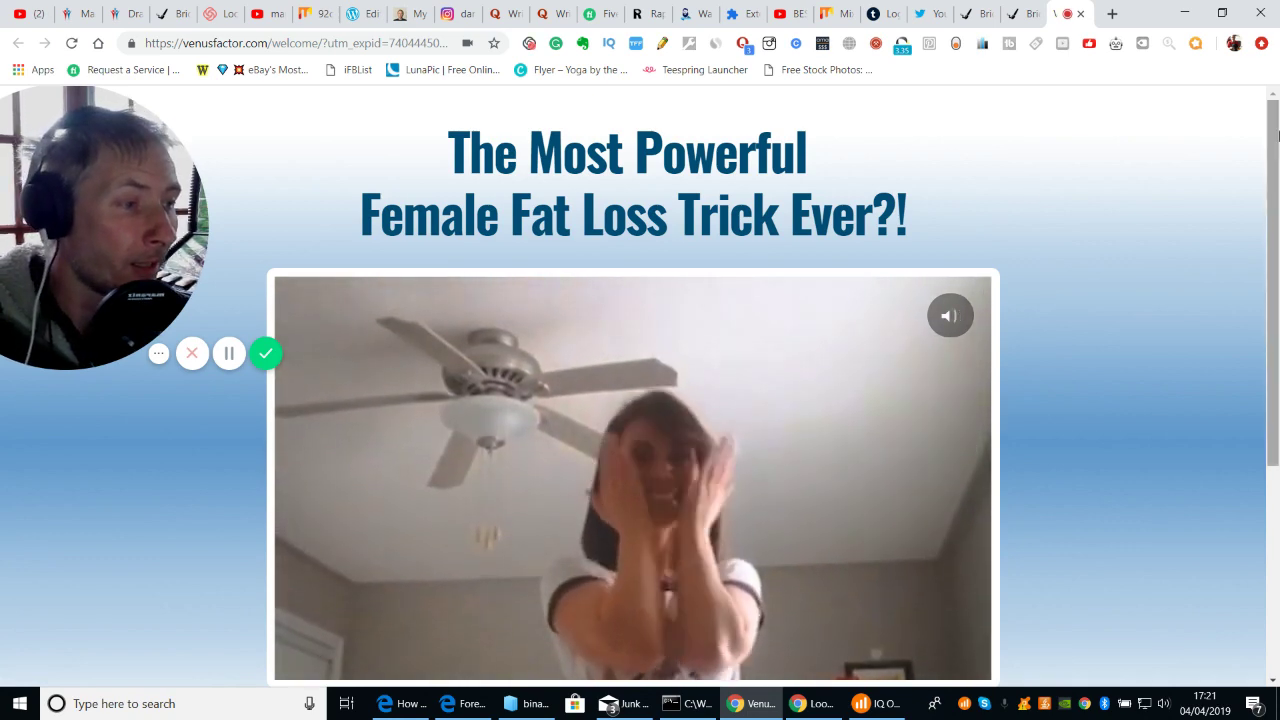
{"action": "scroll", "coordinate": [1275, 125], "scroll_direction": "down", "scroll_amount": 1}
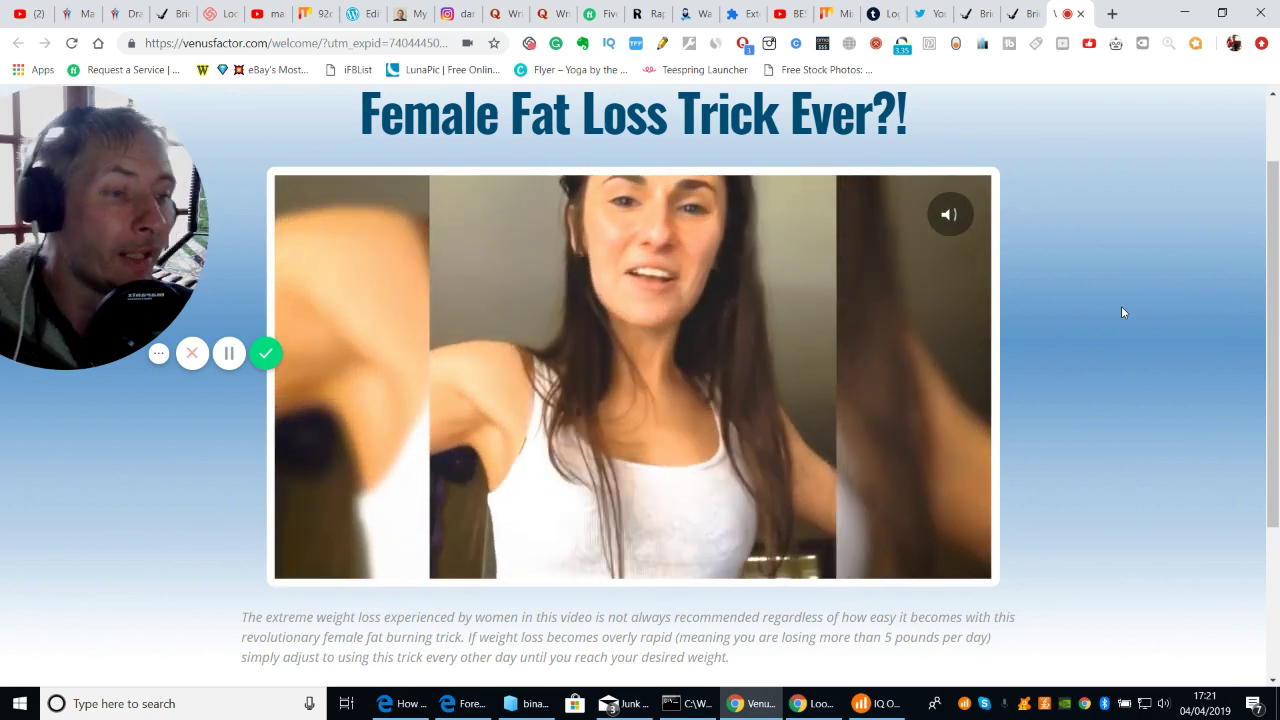
{"action": "left_click_drag", "start_coordinate": [1274, 189], "coordinate": [1276, 585]}
{"action": "left_click", "coordinate": [1276, 178]}
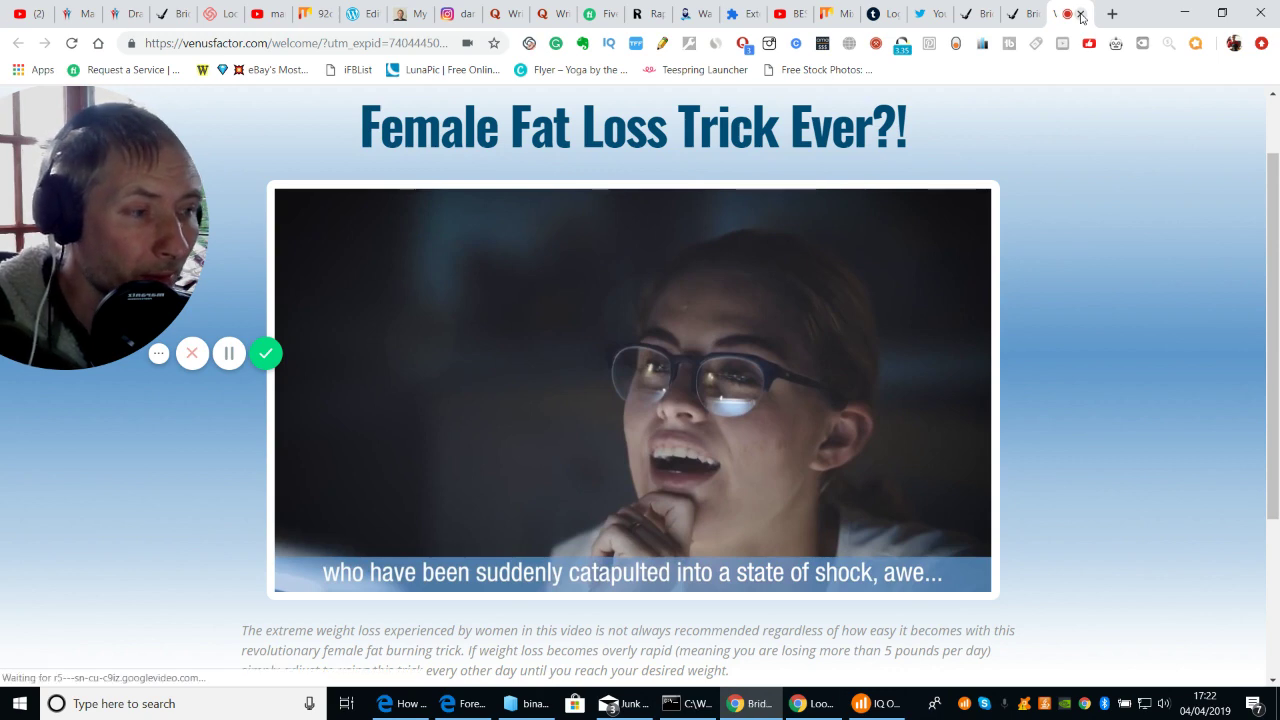
{"action": "left_click", "coordinate": [1080, 14]}
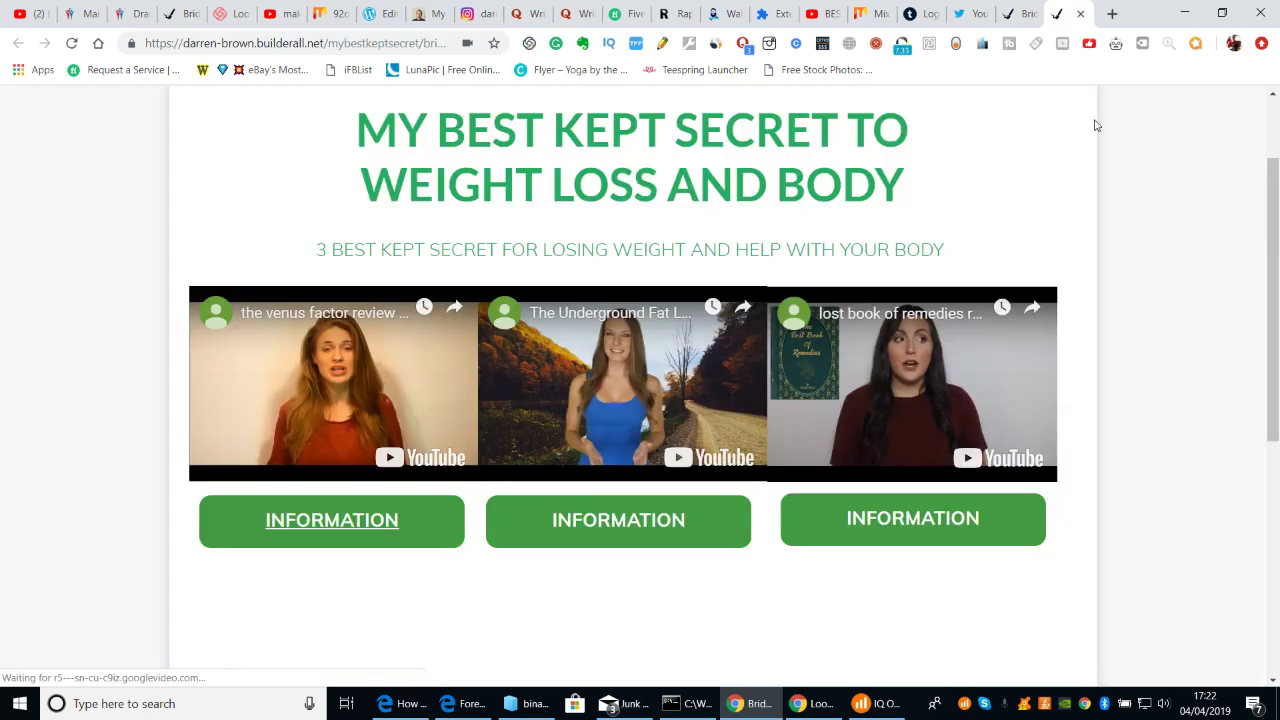
Step: Open the information link for the Underground Fat Loss offer, view its sales page, and close it
{"action": "left_click", "coordinate": [634, 519]}
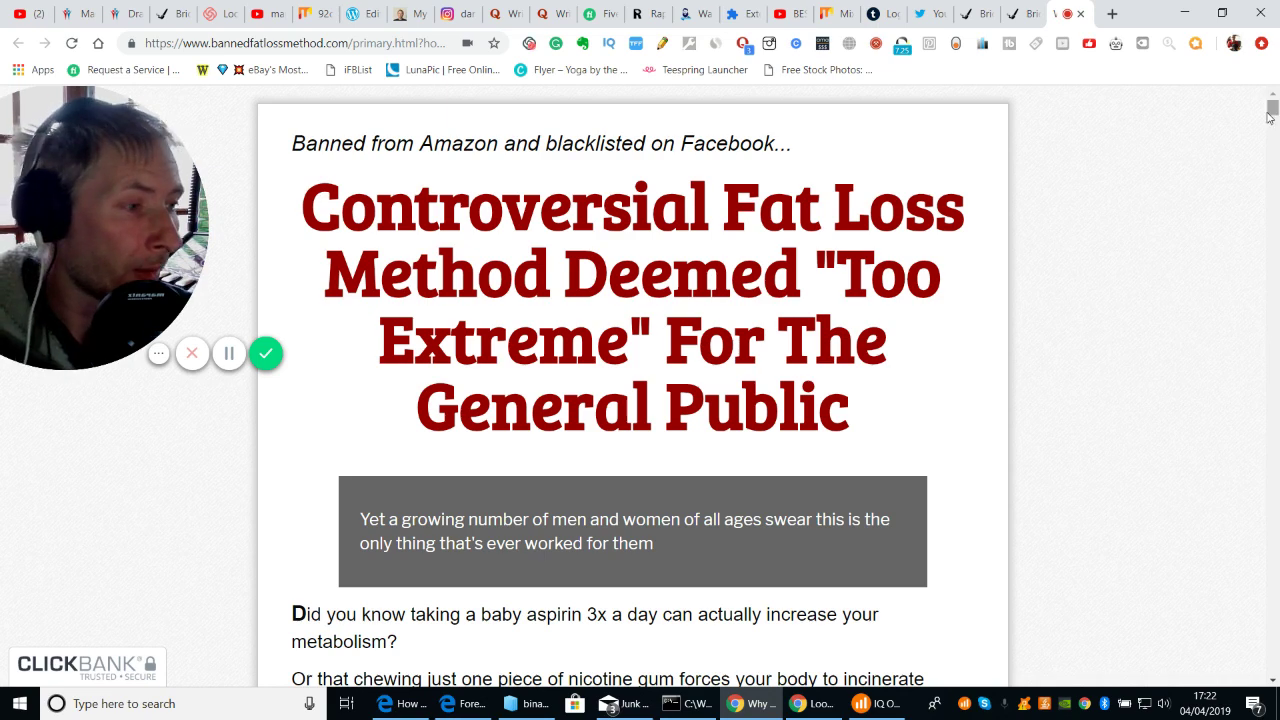
{"action": "mouse_move", "coordinate": [1272, 110]}
{"action": "left_mouse_down"}
{"action": "mouse_move", "coordinate": [1274, 665]}
{"action": "mouse_move", "coordinate": [1273, 107]}
{"action": "left_mouse_up"}
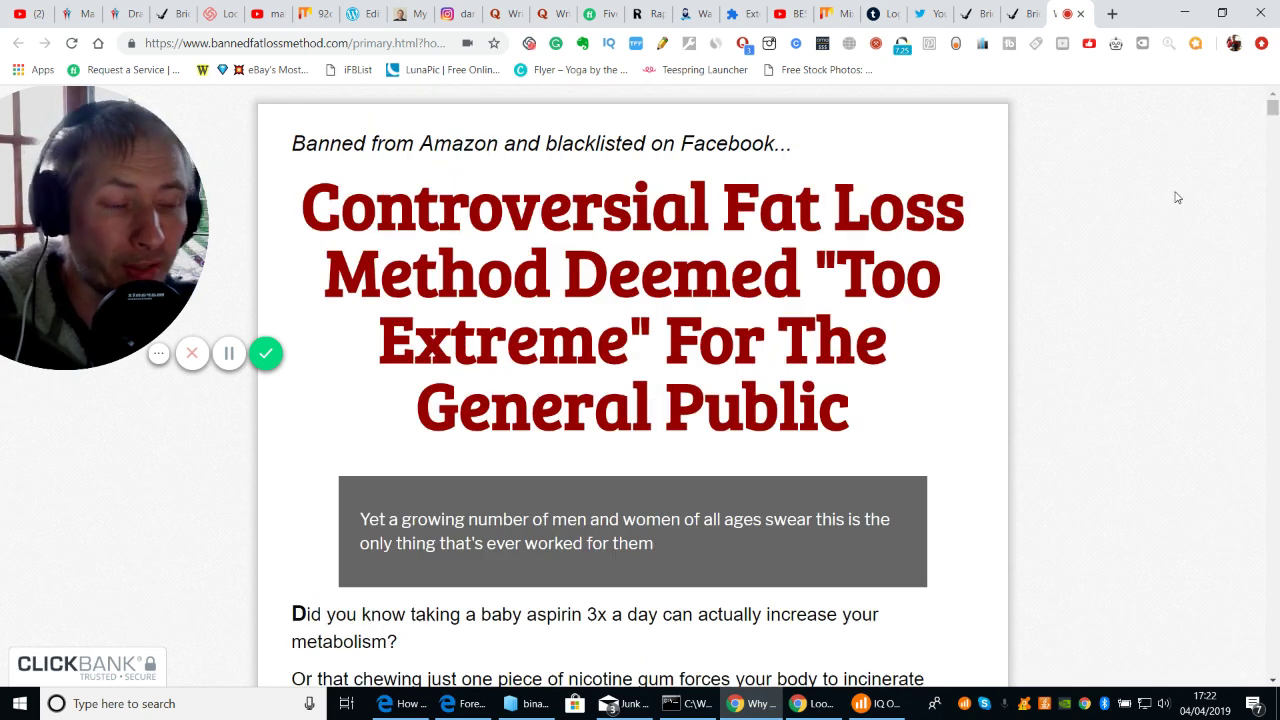
{"action": "left_click", "coordinate": [1081, 14]}
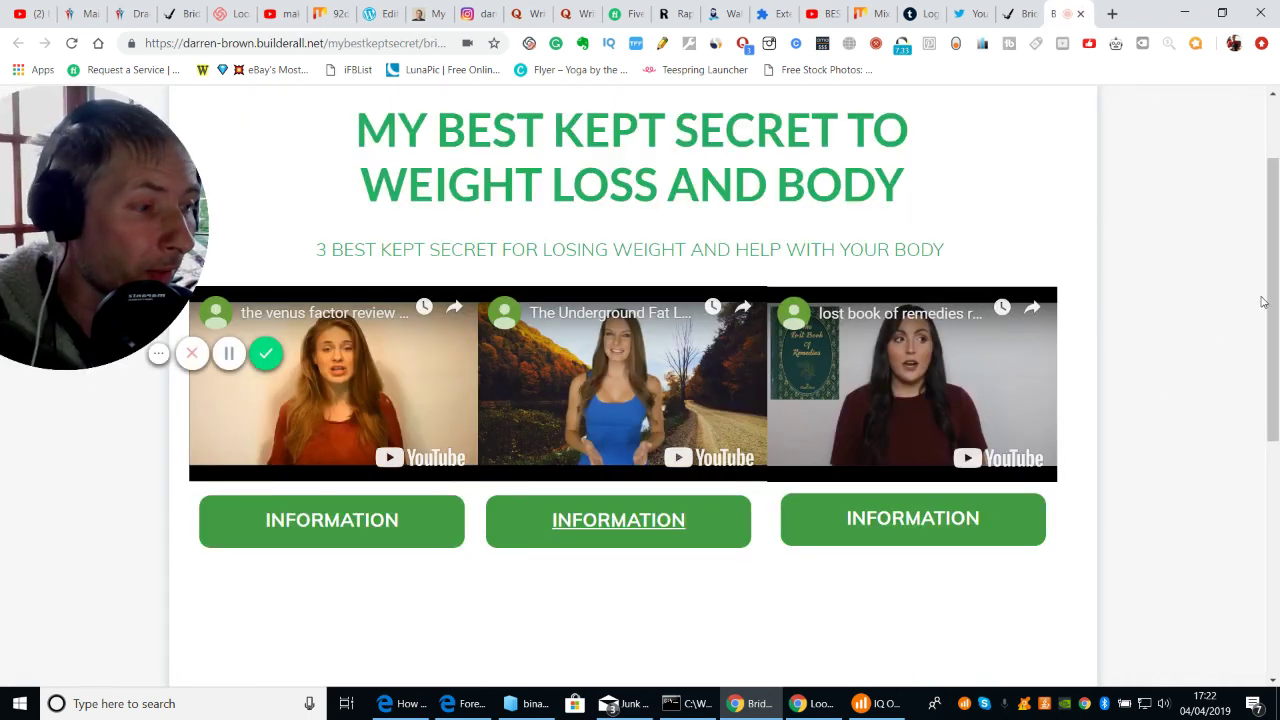
Step: Review the rest of the weight loss bridge page and continue to the funnel's next page
{"action": "mouse_move", "coordinate": [1268, 302]}
{"action": "left_mouse_down"}
{"action": "mouse_move", "coordinate": [1275, 532]}
{"action": "mouse_move", "coordinate": [1278, 281]}
{"action": "left_mouse_up"}
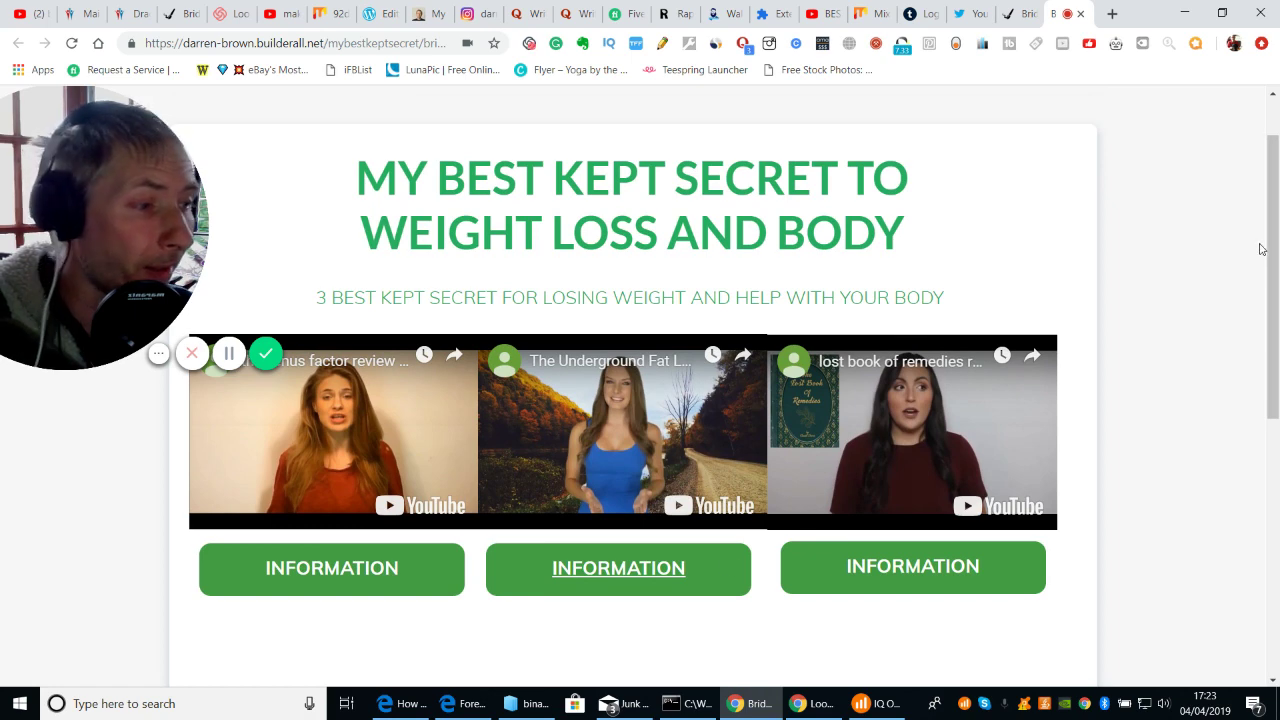
{"action": "left_click_drag", "start_coordinate": [1277, 204], "coordinate": [1277, 428]}
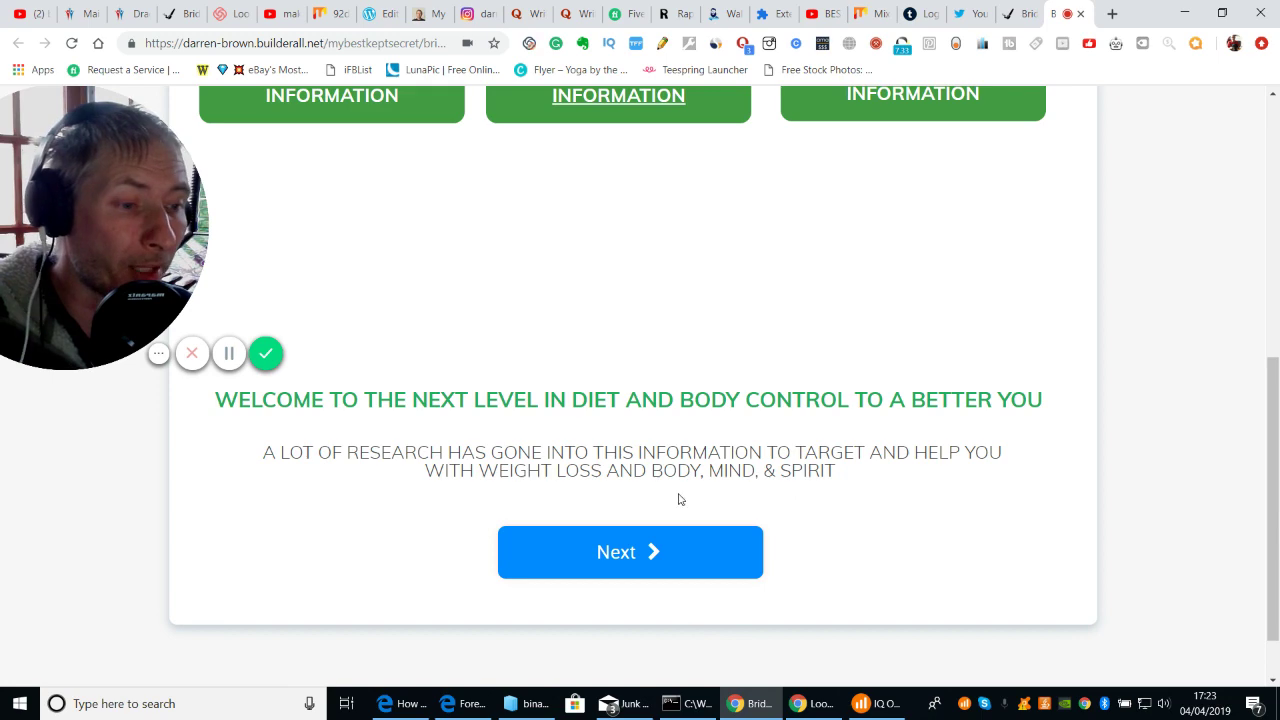
{"action": "left_click", "coordinate": [621, 552]}
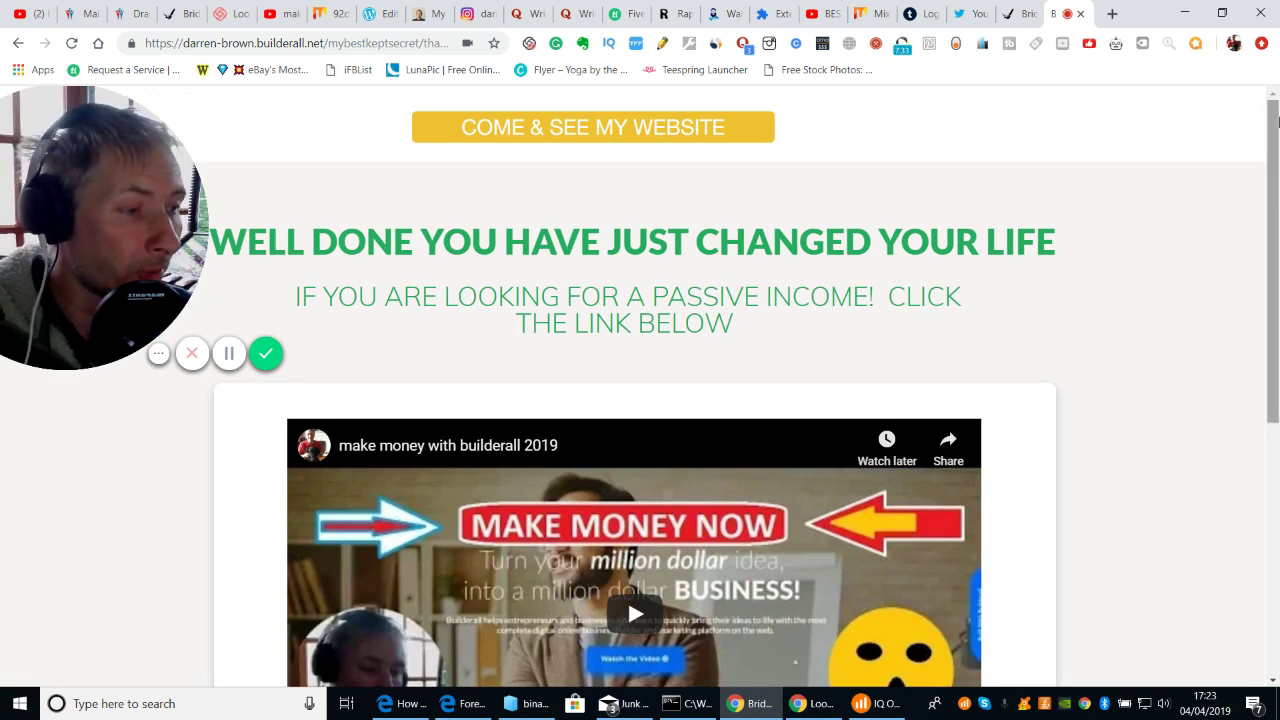
Step: Follow the passive income page's link to the Builderall offer, look through its features and pricing plans, and close it
{"action": "left_click_drag", "start_coordinate": [1273, 105], "coordinate": [1277, 327]}
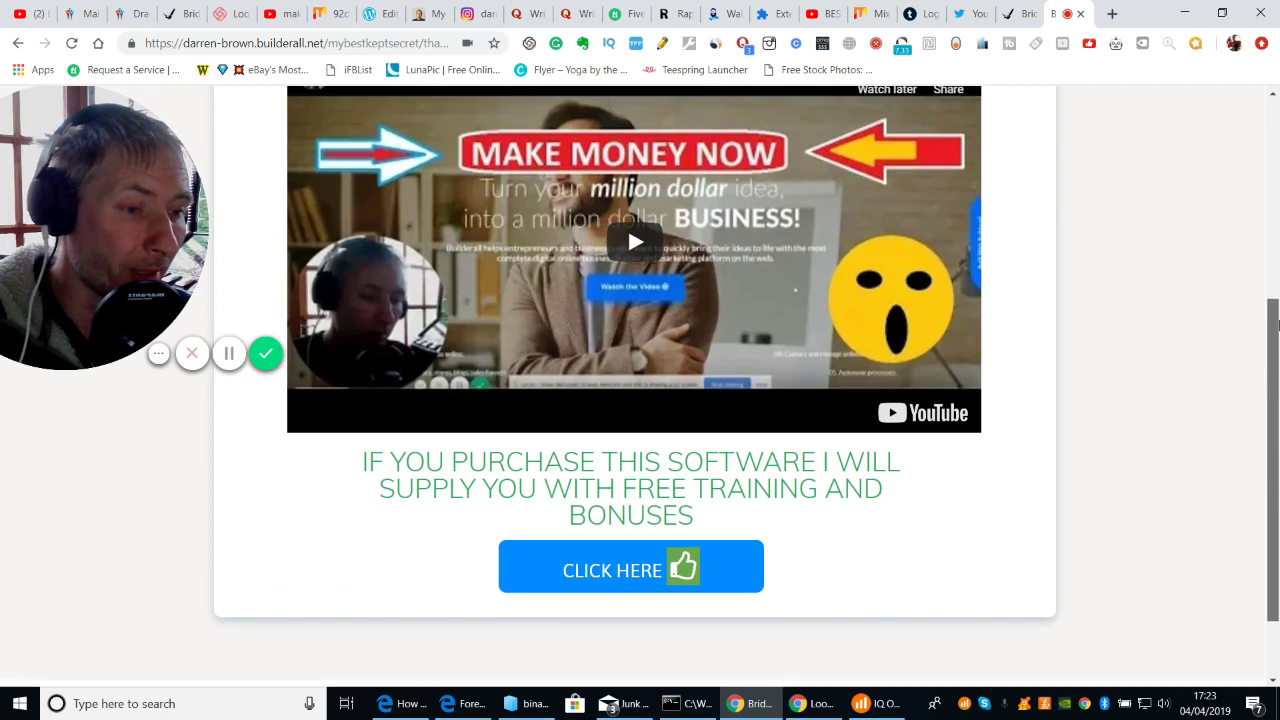
{"action": "left_click", "coordinate": [613, 578]}
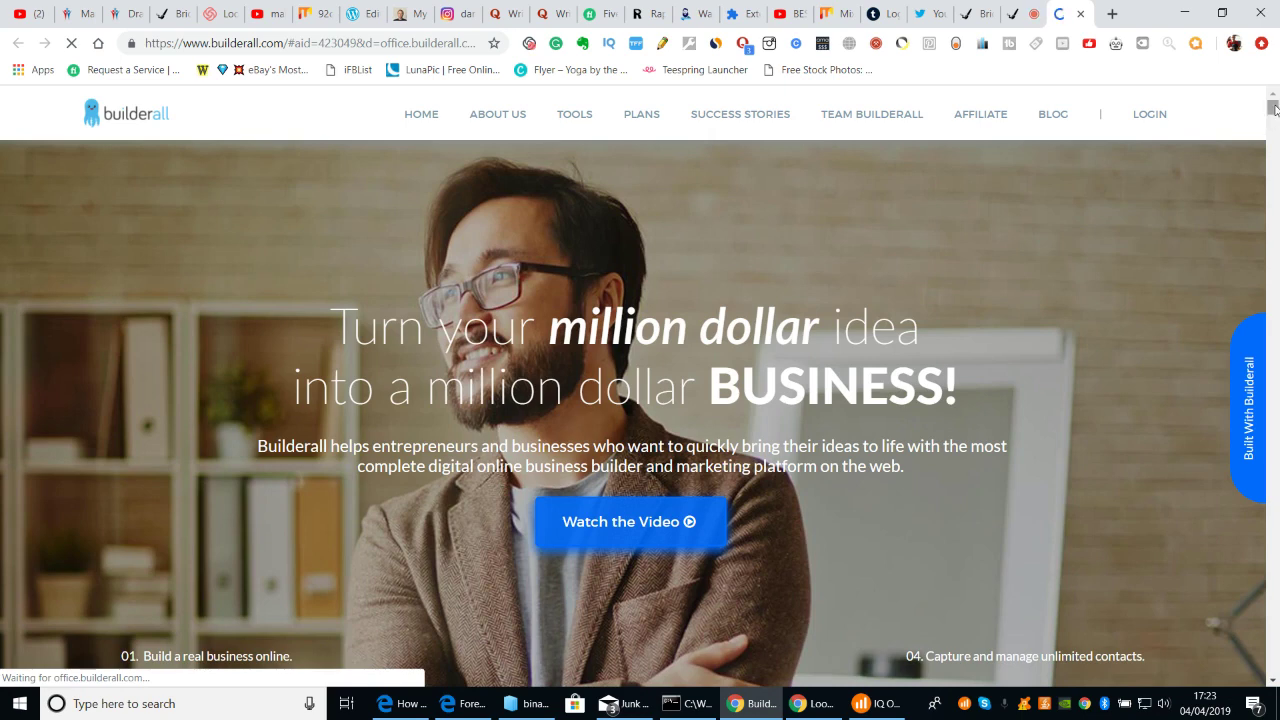
{"action": "scroll", "coordinate": [1276, 155], "scroll_direction": "down", "scroll_amount": 15}
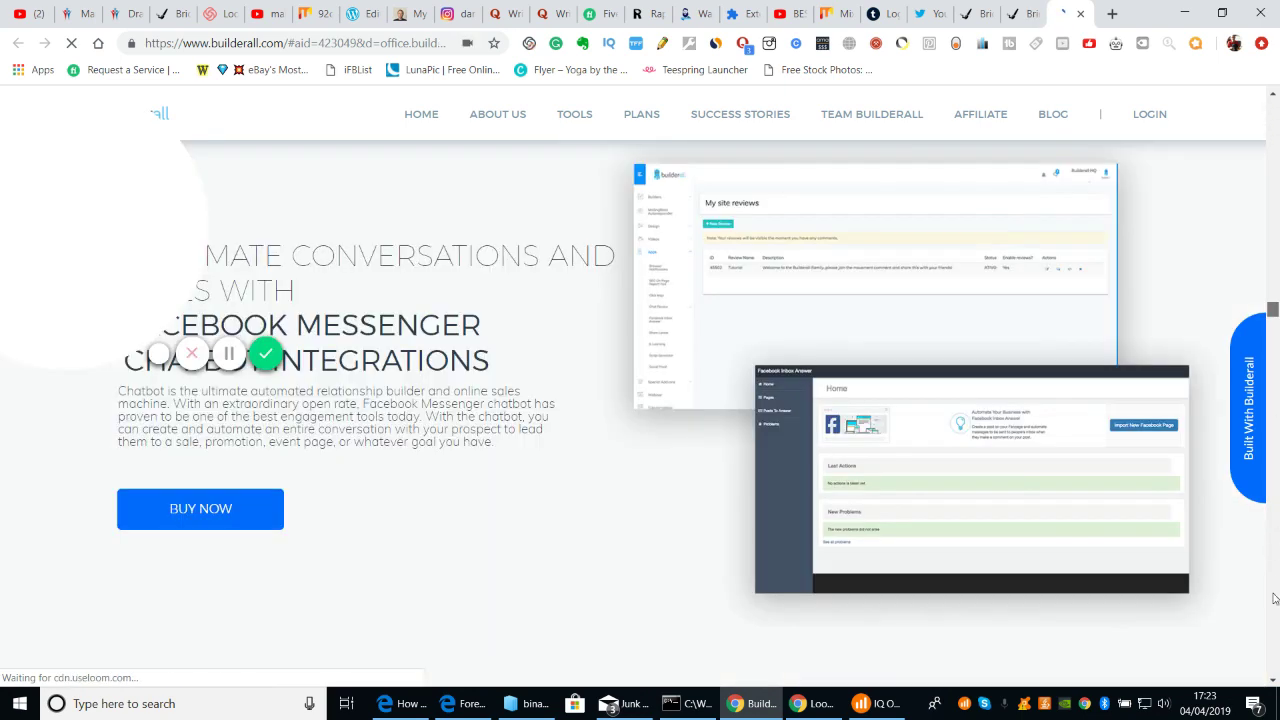
{"action": "scroll", "coordinate": [1271, 645], "scroll_direction": "down", "scroll_amount": 20}
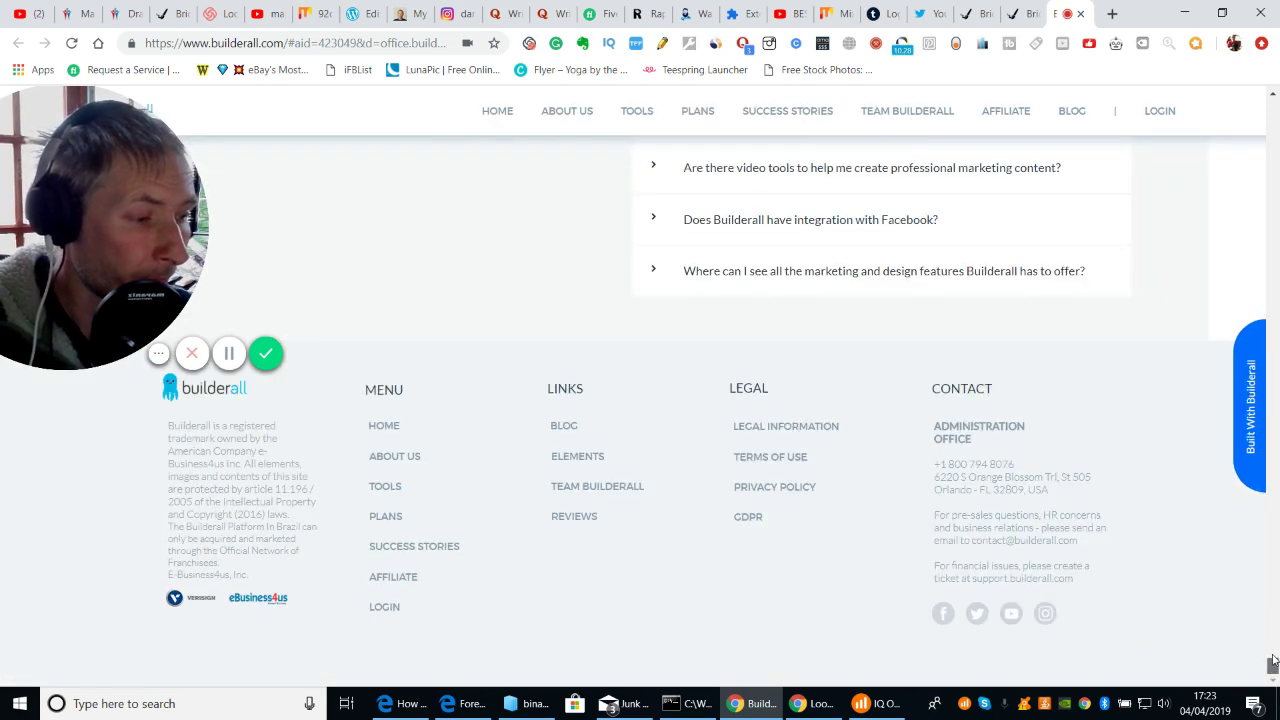
{"action": "scroll", "coordinate": [1273, 670], "scroll_direction": "up", "scroll_amount": 10}
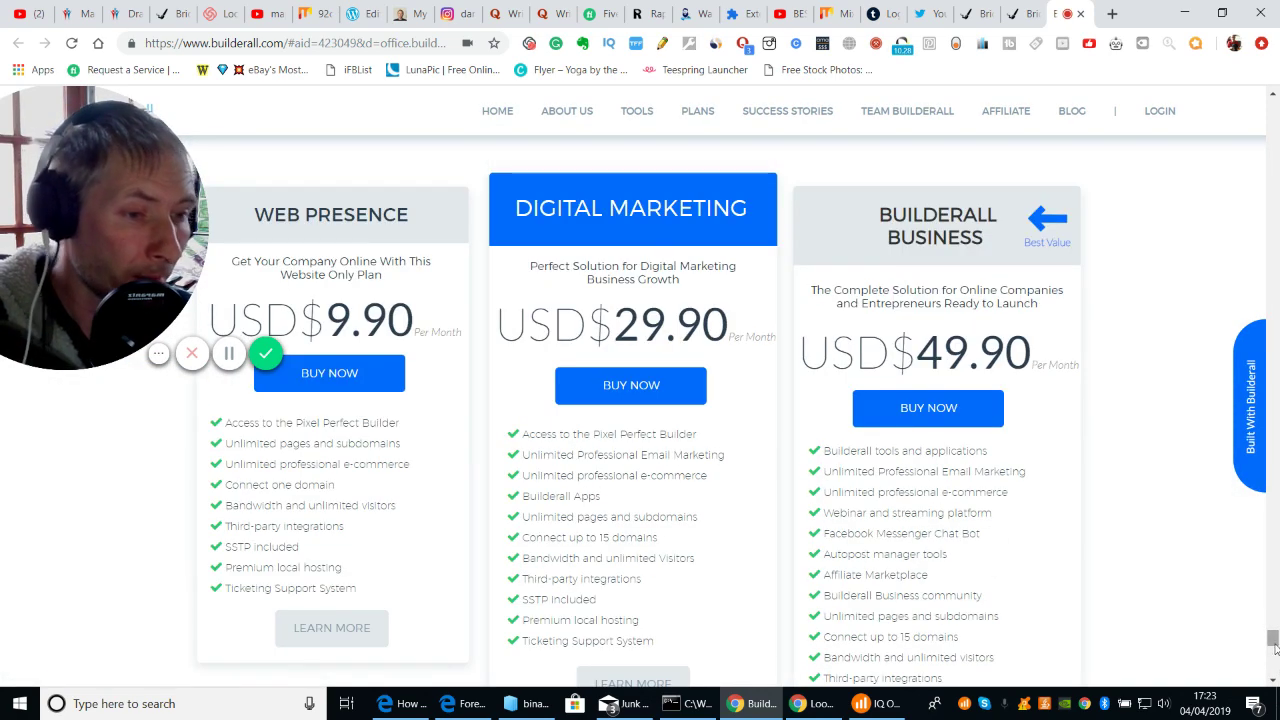
{"action": "scroll", "coordinate": [237, 665], "scroll_direction": "up", "scroll_amount": 10}
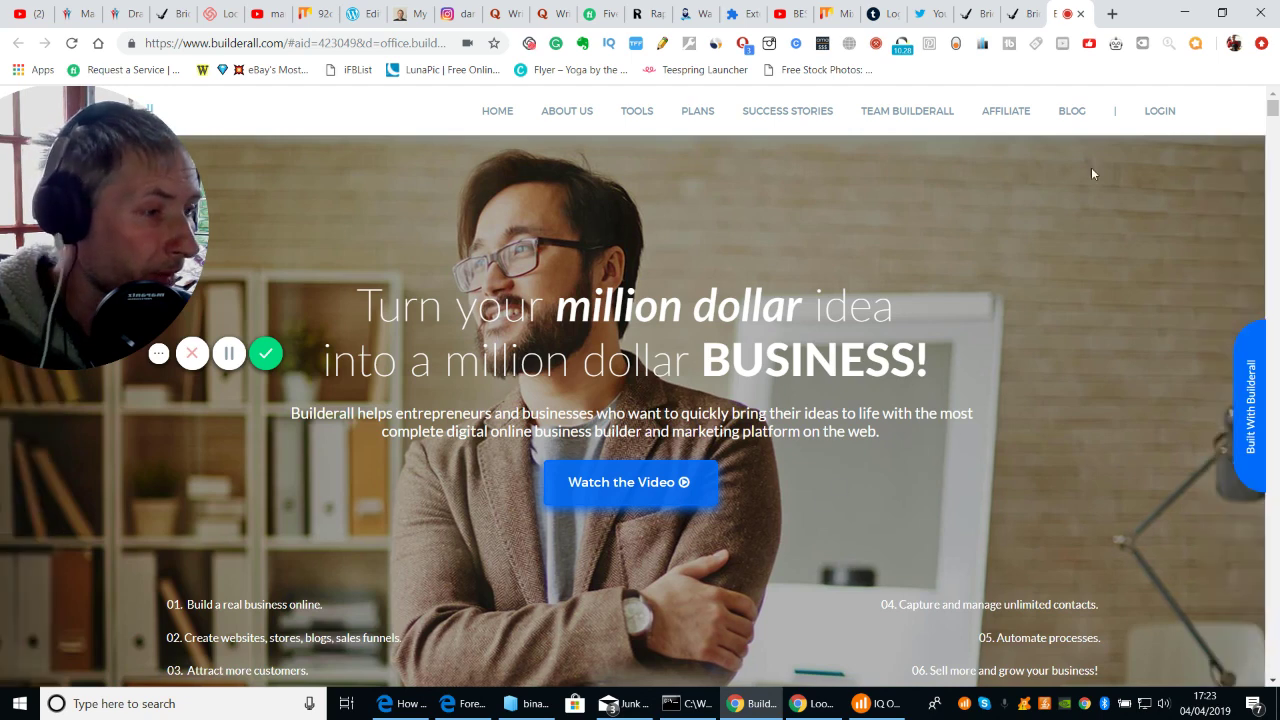
{"action": "left_click", "coordinate": [1080, 13]}
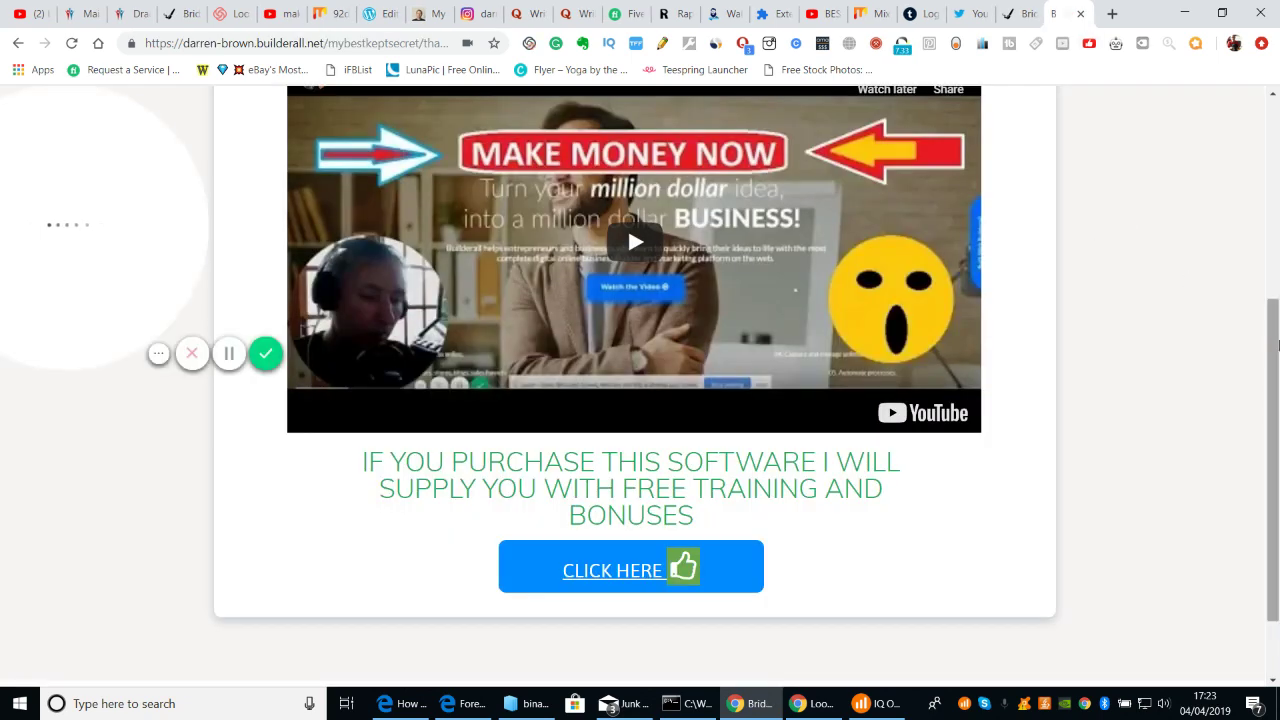
Step: Return to the MailingBoss page in the Builderall office and expand the list of available builders
{"action": "scroll", "coordinate": [1272, 349], "scroll_direction": "up", "scroll_amount": 4}
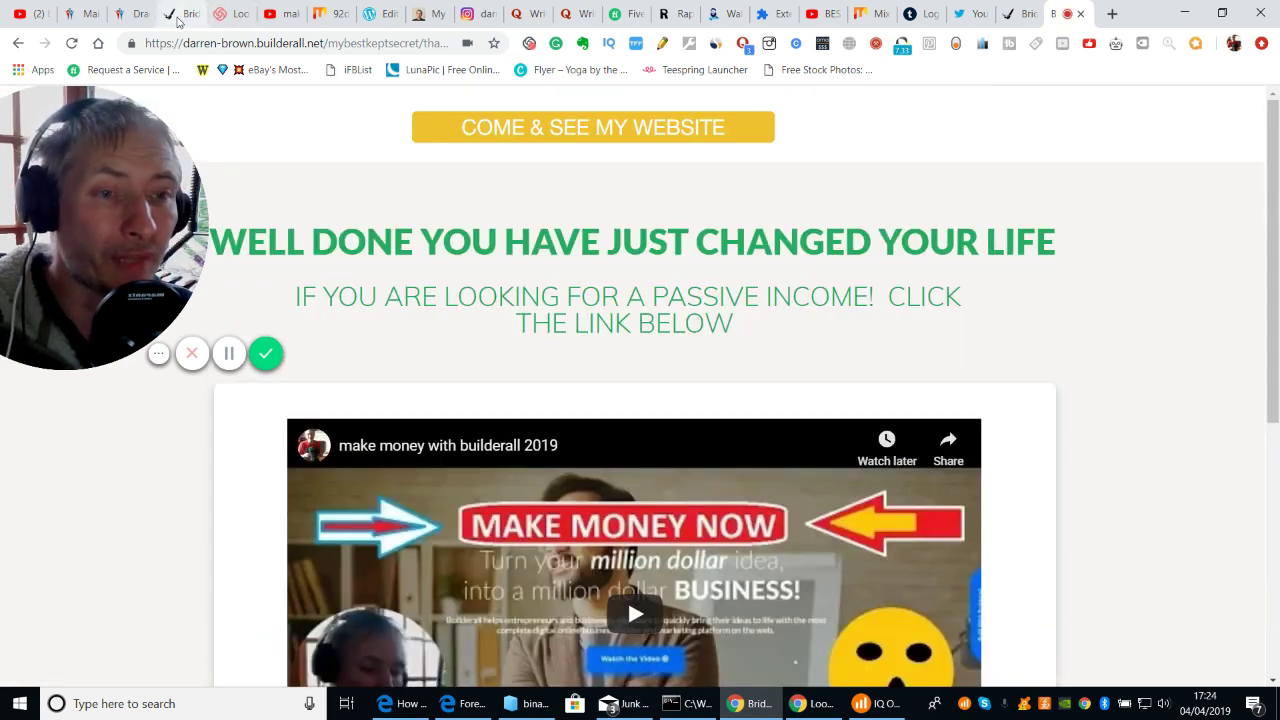
{"action": "left_click", "coordinate": [80, 13]}
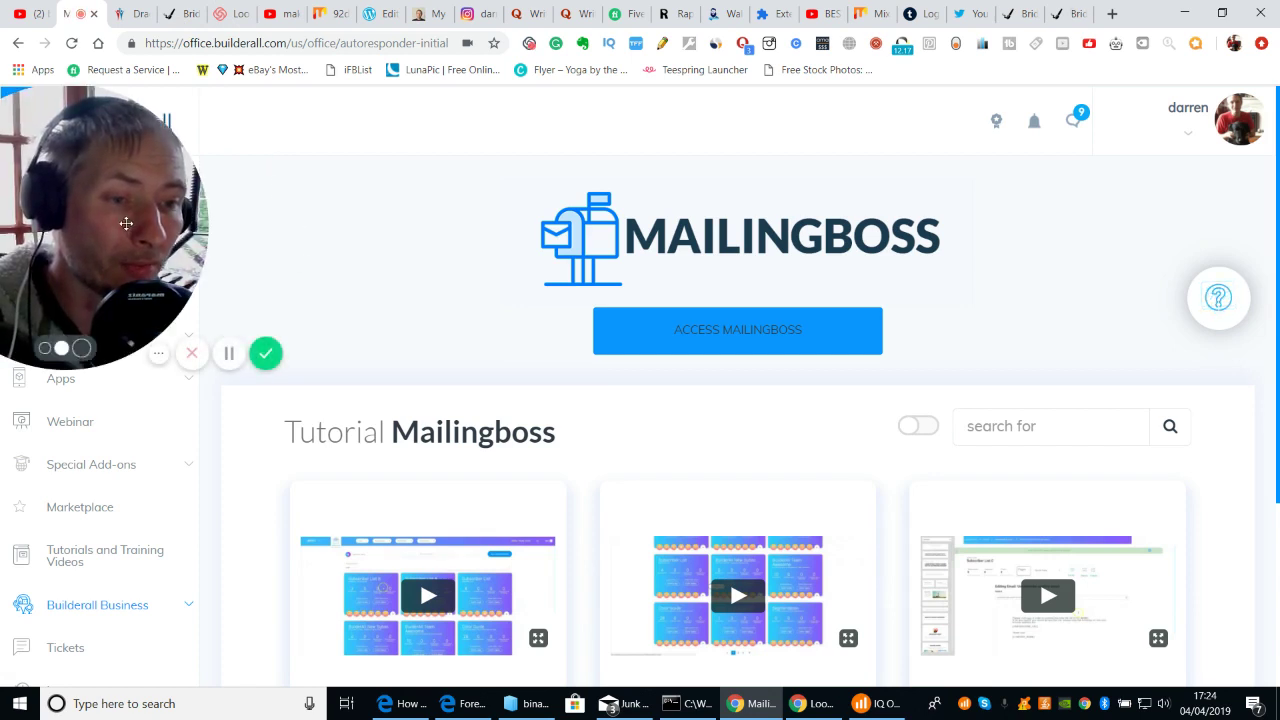
{"action": "left_click_drag", "start_coordinate": [140, 205], "coordinate": [1080, 171]}
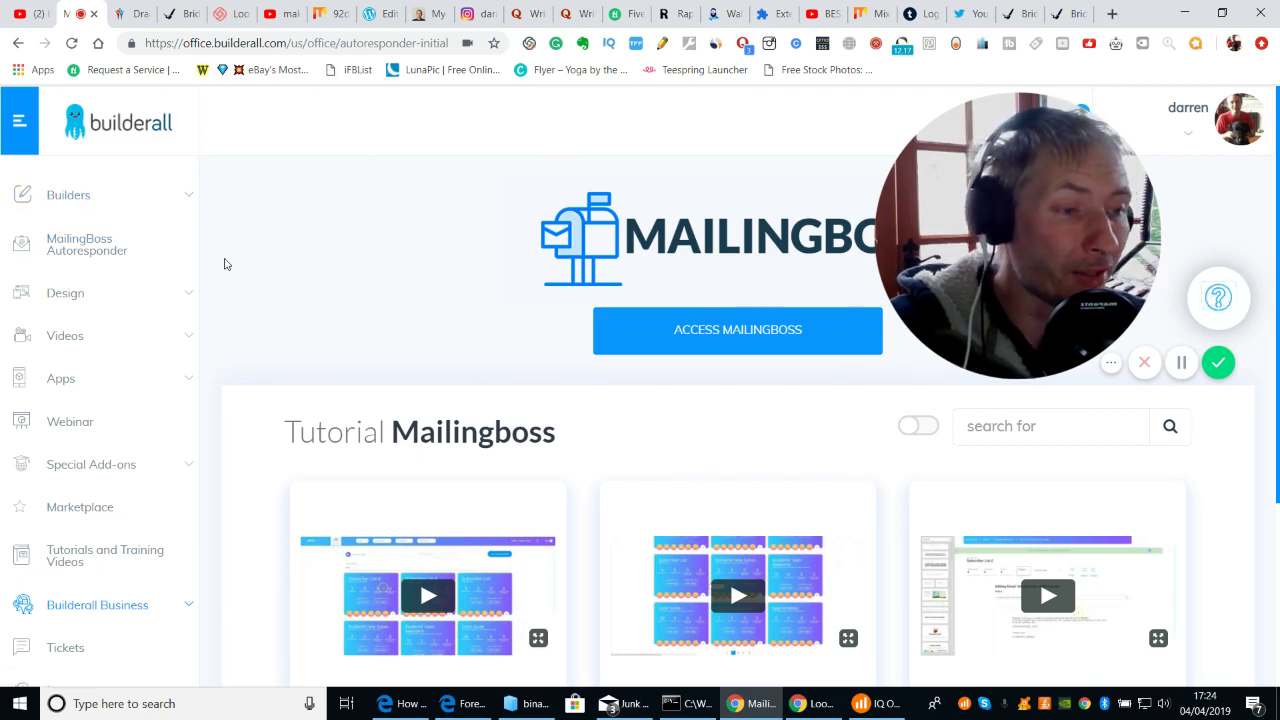
{"action": "left_click", "coordinate": [78, 200]}
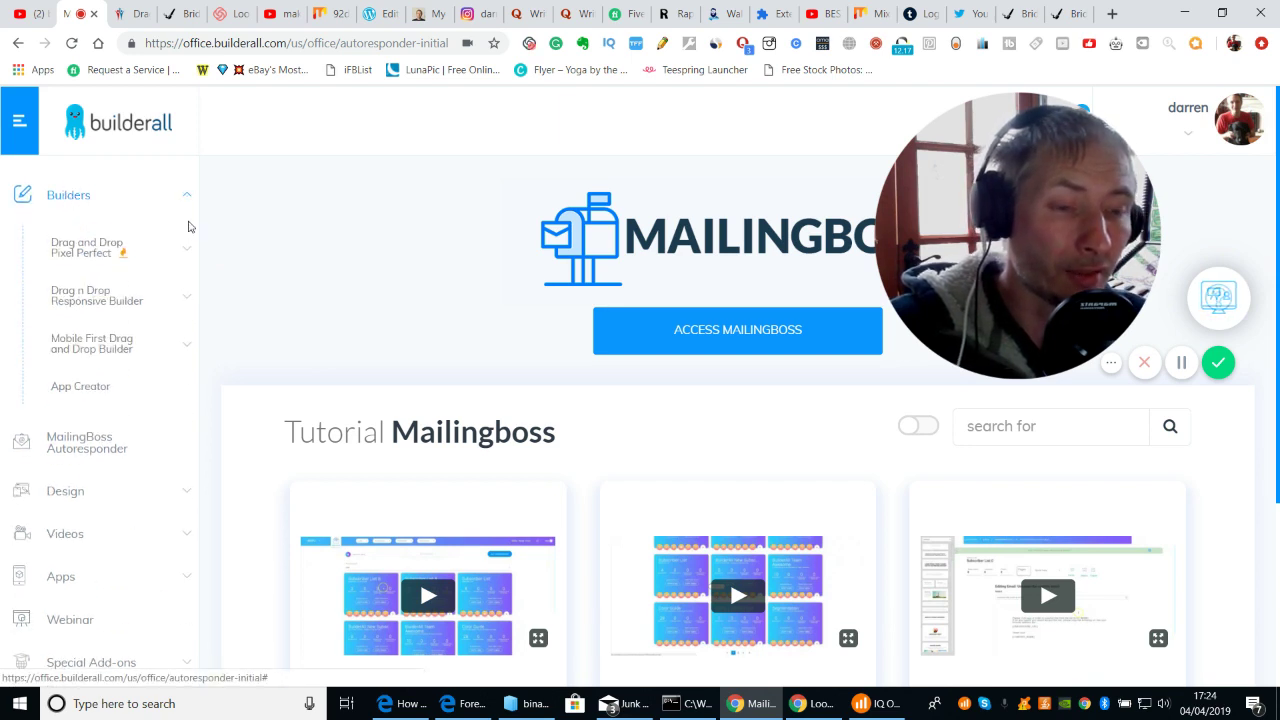
Step: Browse the sales funnel templates of the Drag and Drop Pixel Perfect builder and select the Squeeze Page Funnel
{"action": "left_click", "coordinate": [91, 253]}
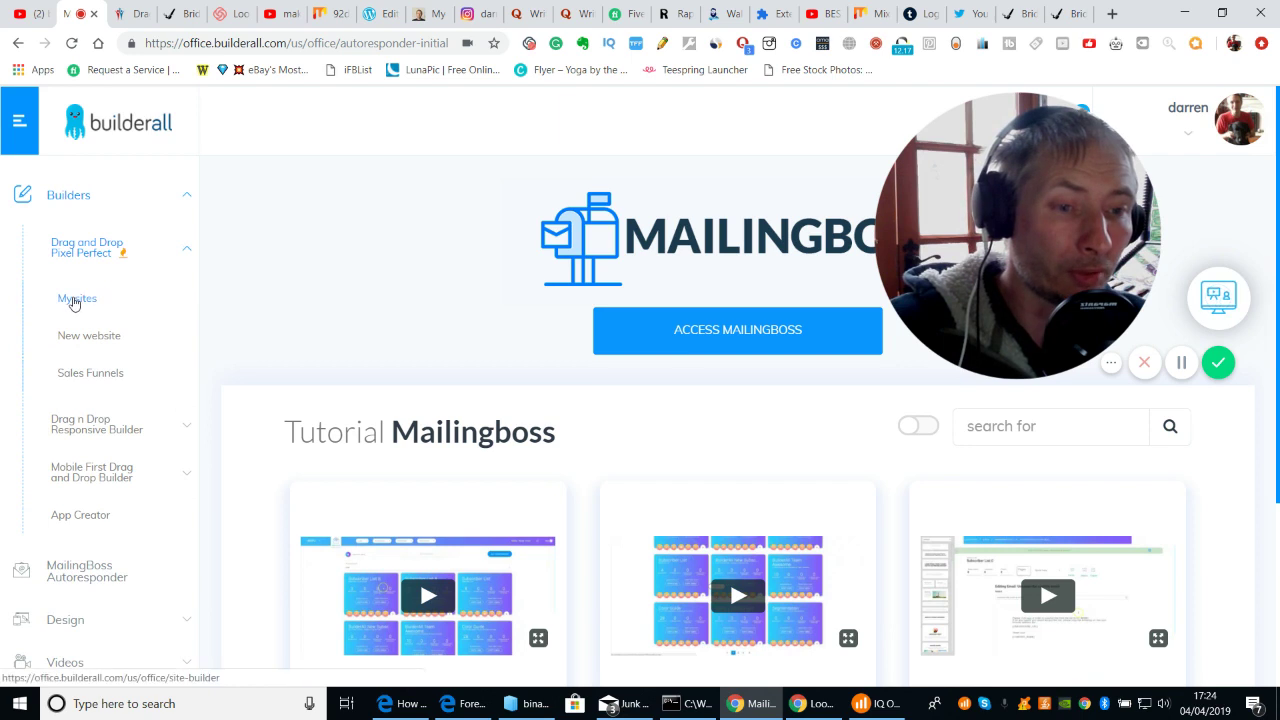
{"action": "left_click", "coordinate": [75, 376]}
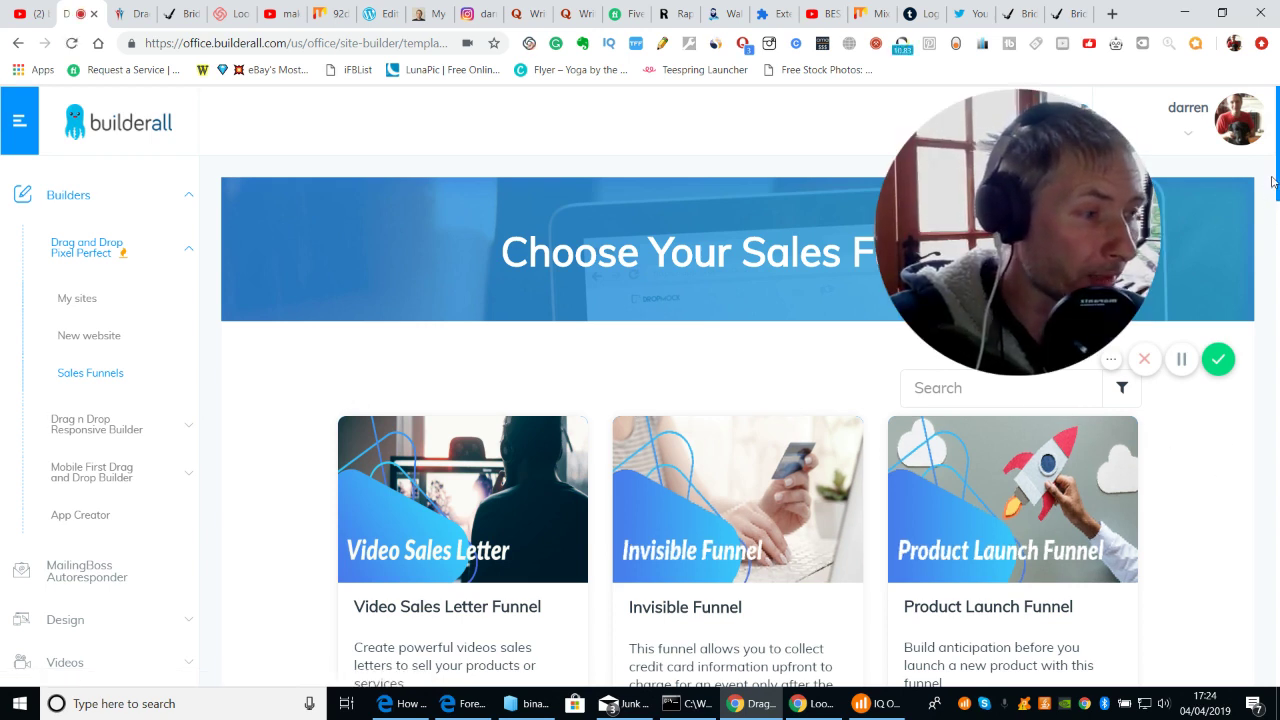
{"action": "scroll", "coordinate": [640, 400], "scroll_direction": "down", "scroll_amount": 1}
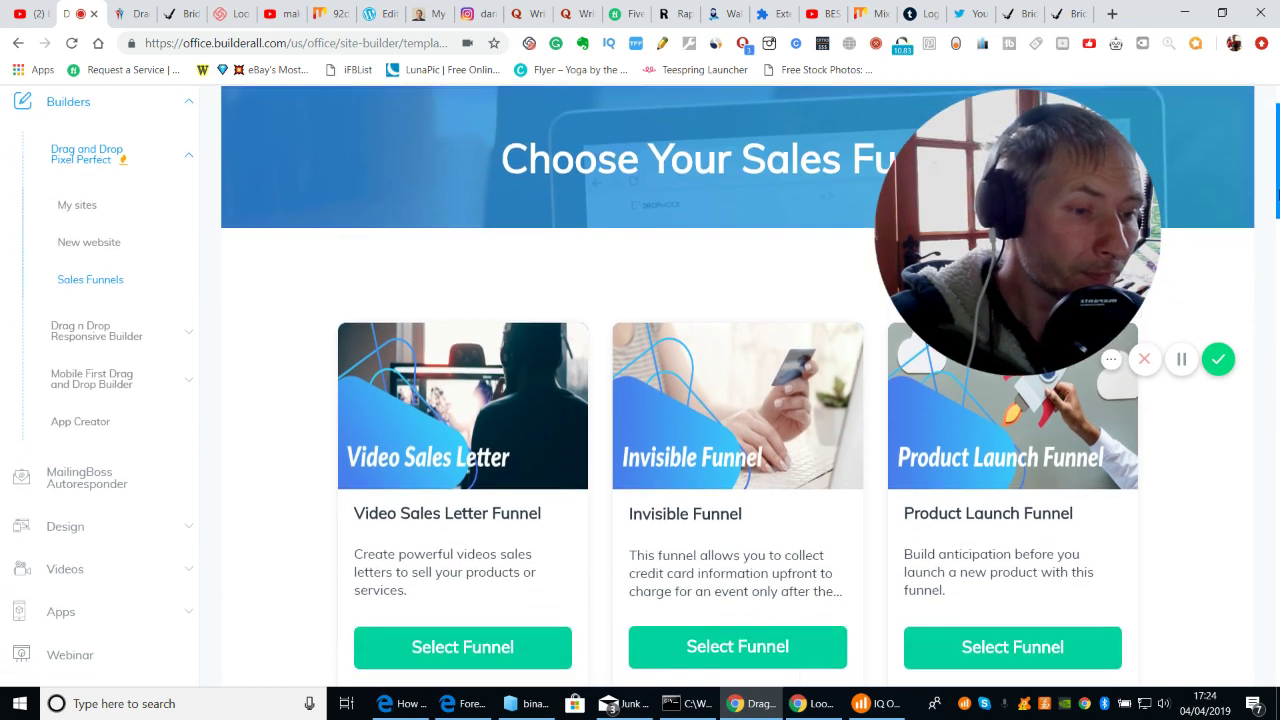
{"action": "scroll", "coordinate": [640, 400], "scroll_direction": "down", "scroll_amount": 3}
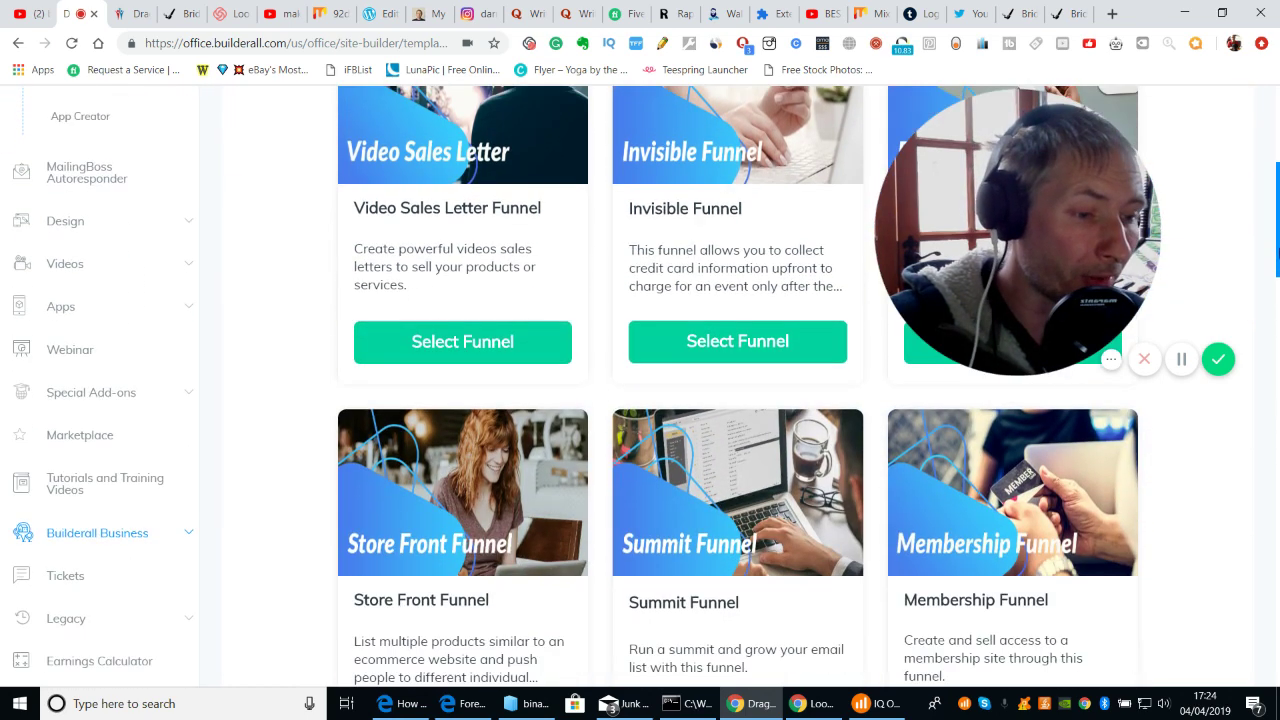
{"action": "scroll", "coordinate": [640, 400], "scroll_direction": "down", "scroll_amount": 3}
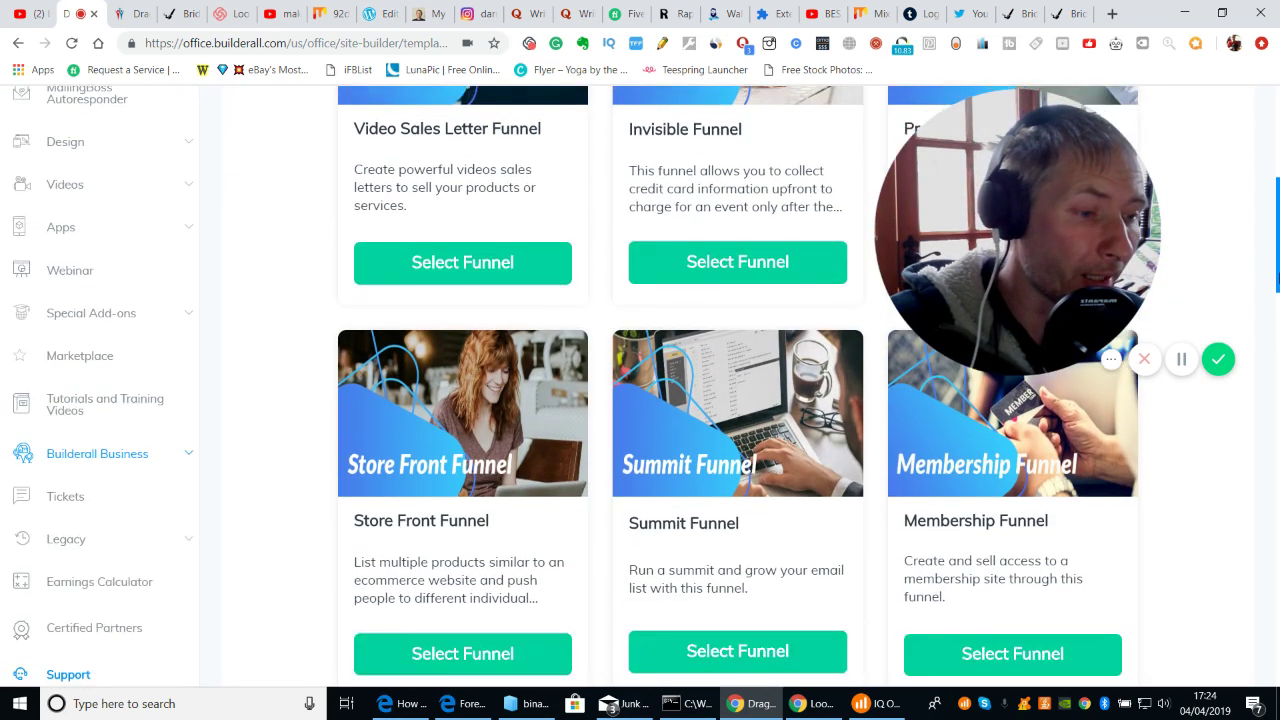
{"action": "scroll", "coordinate": [640, 400], "scroll_direction": "down", "scroll_amount": 1}
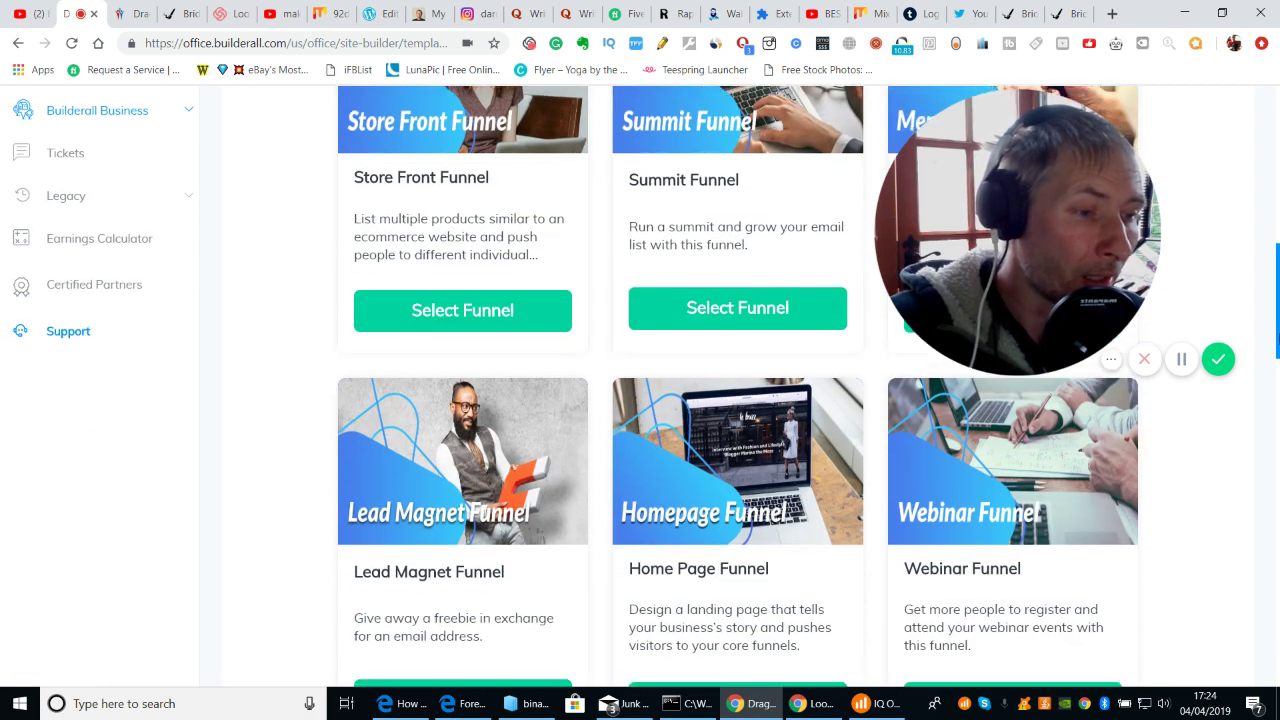
{"action": "scroll", "coordinate": [640, 400], "scroll_direction": "down", "scroll_amount": 3}
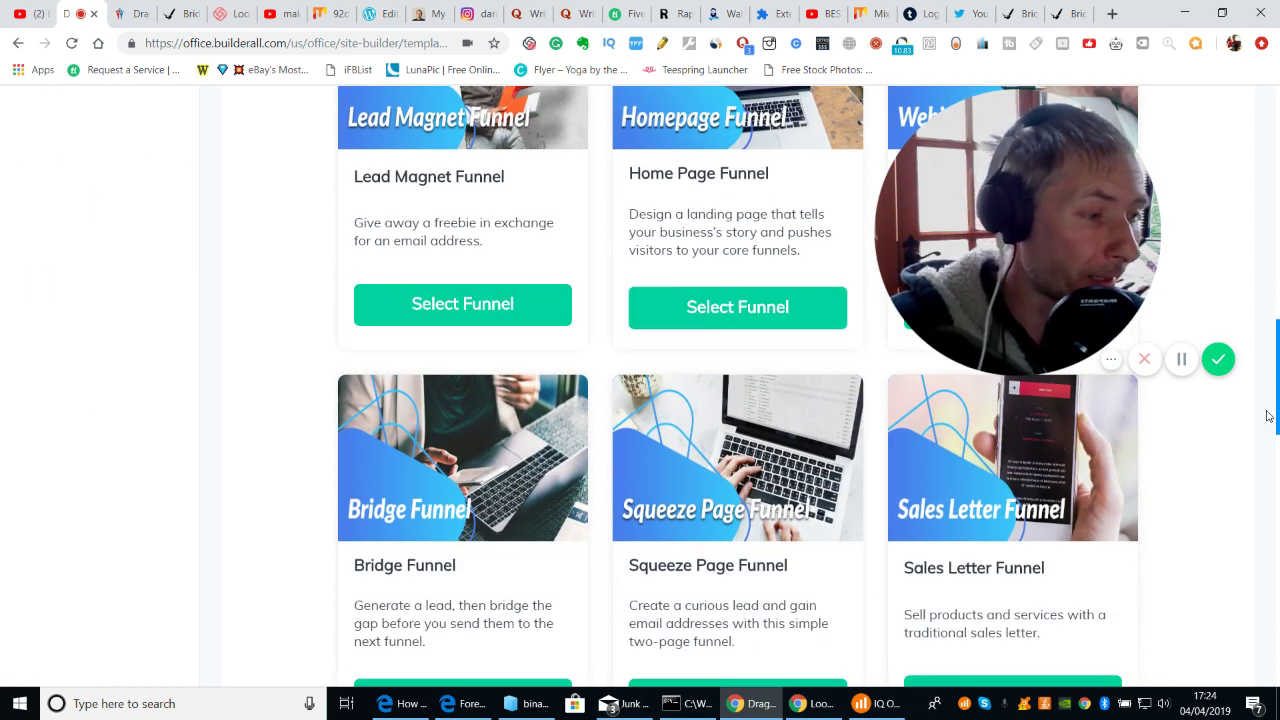
{"action": "scroll", "coordinate": [728, 470], "scroll_direction": "down", "scroll_amount": 1}
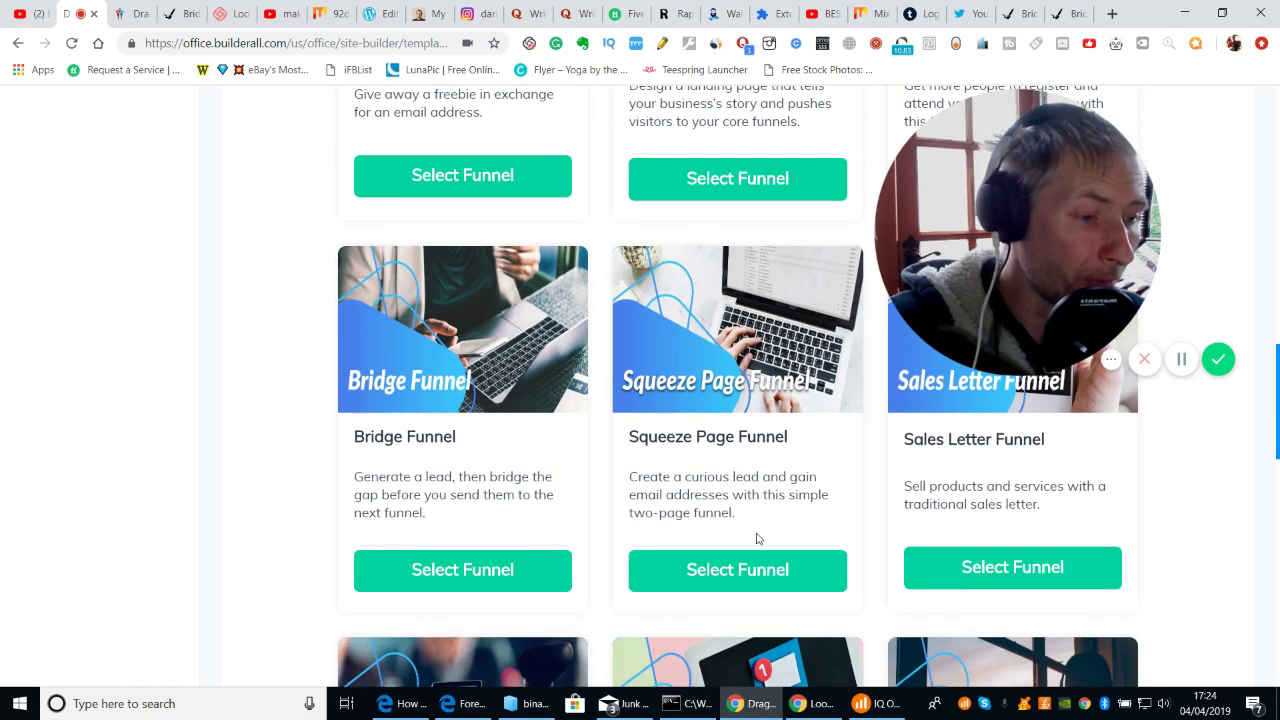
{"action": "left_click", "coordinate": [735, 574]}
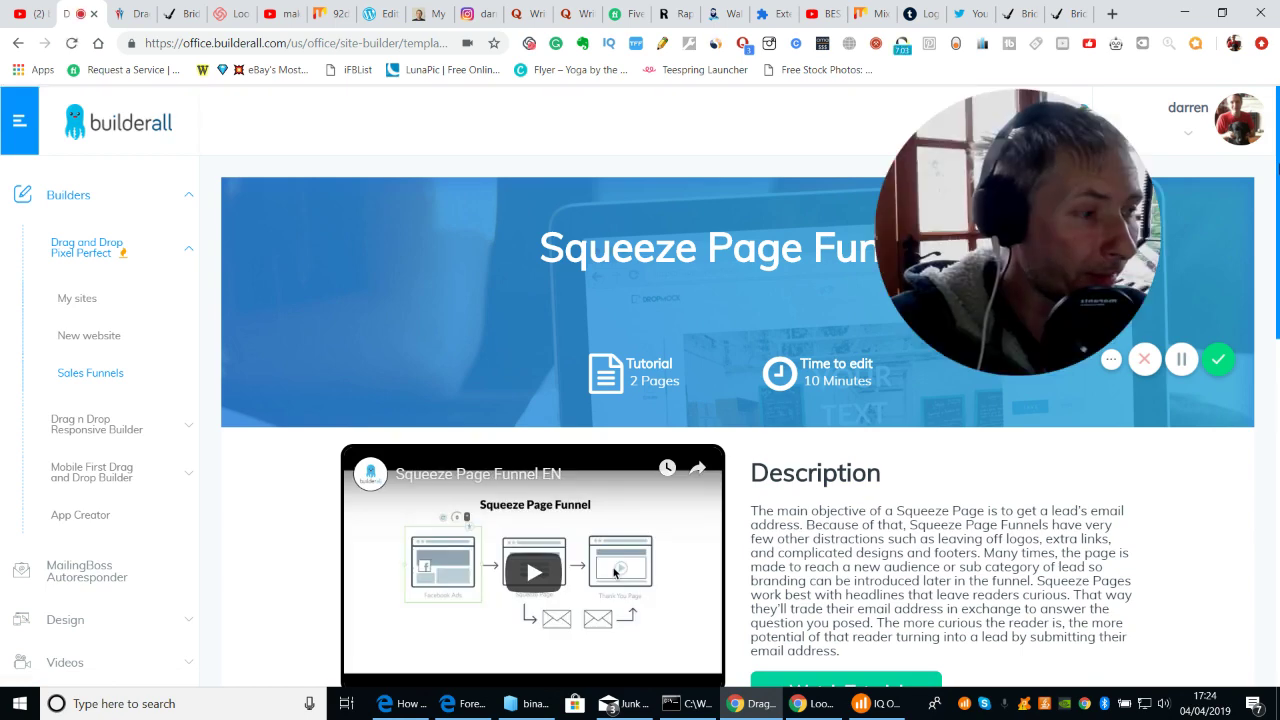
Step: Review the Squeeze Page Funnel's description and funnel blueprint down to the template selection
{"action": "scroll", "coordinate": [640, 400], "scroll_direction": "down", "scroll_amount": 1}
{"action": "scroll", "coordinate": [640, 400], "scroll_direction": "down", "scroll_amount": 2}
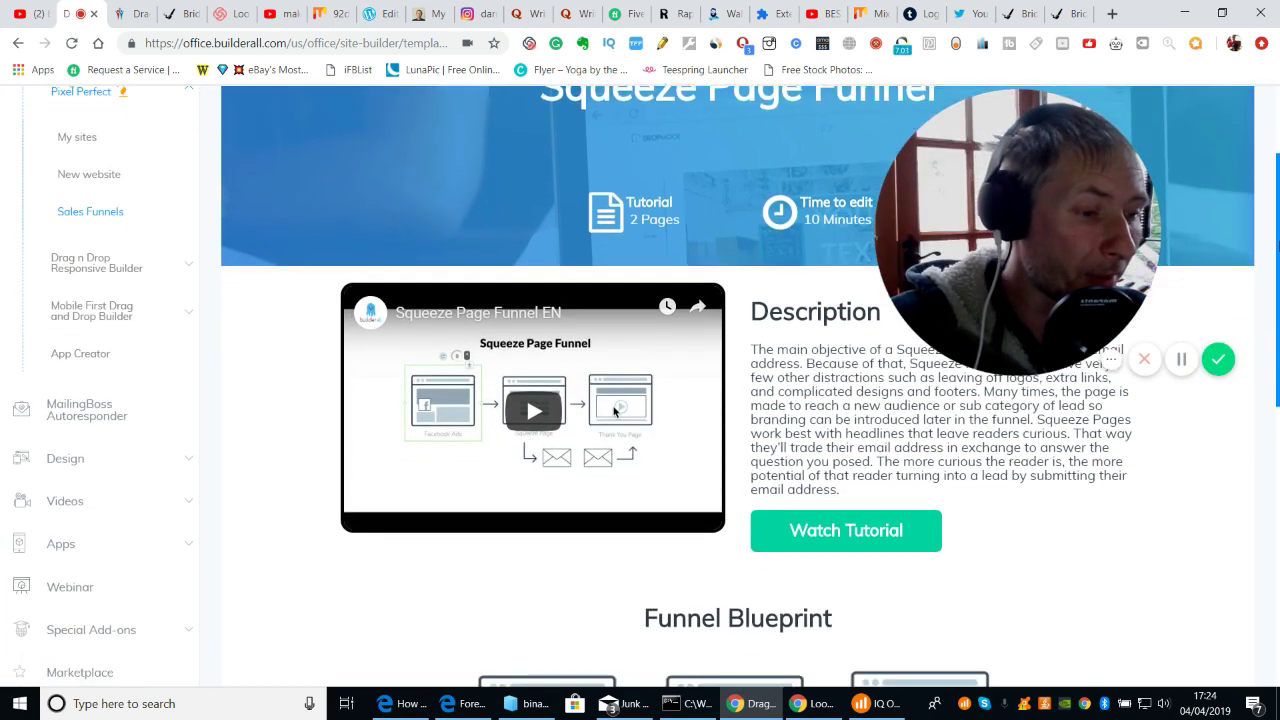
{"action": "scroll", "coordinate": [459, 447], "scroll_direction": "down", "scroll_amount": 1}
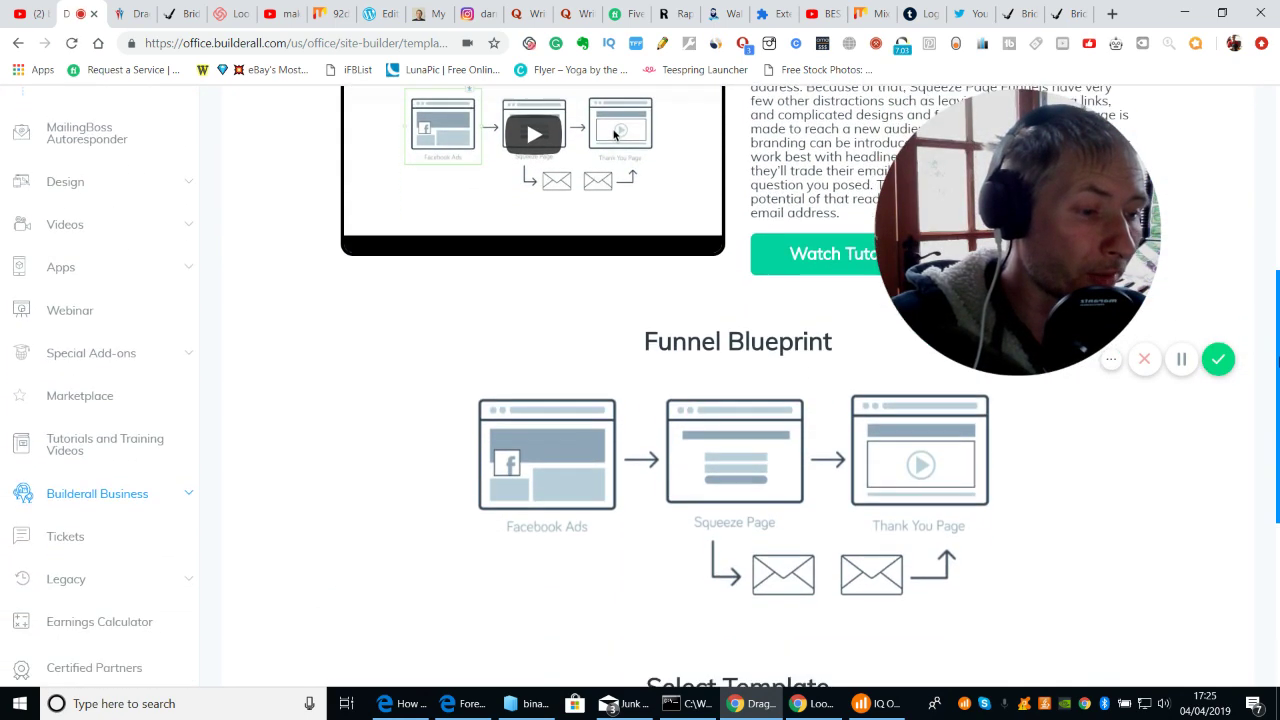
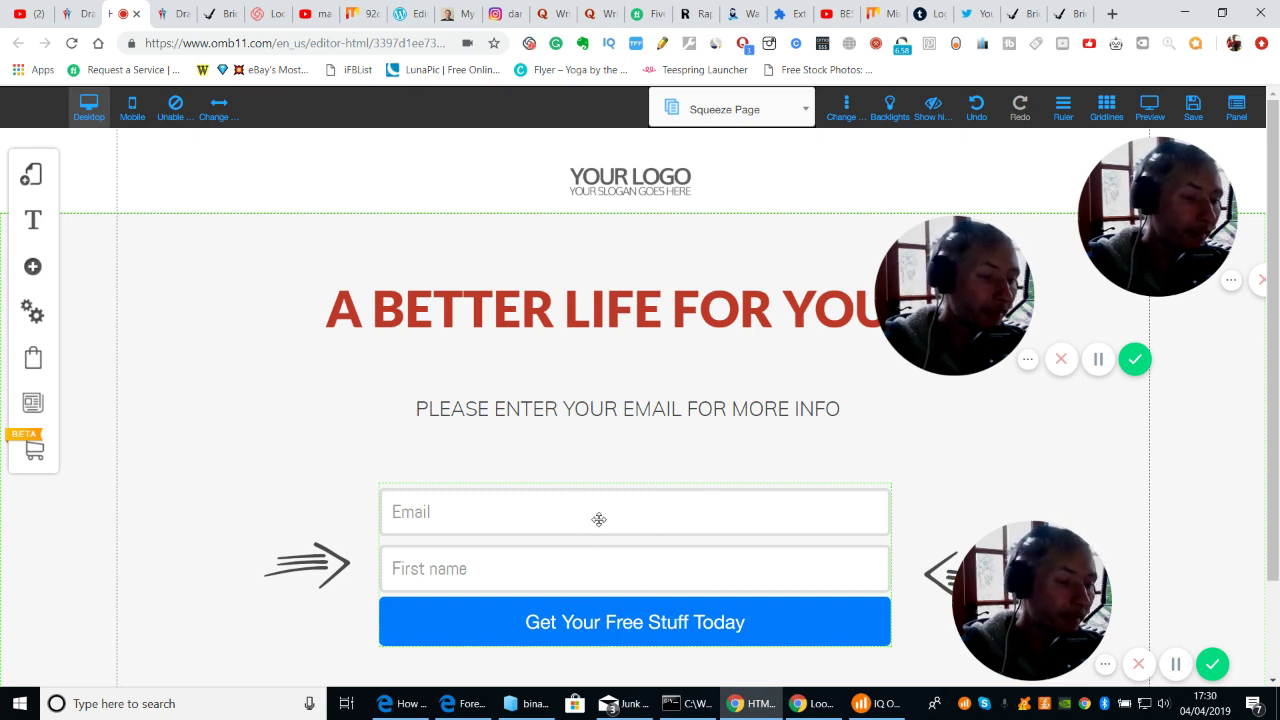
Step: Try to open the email marketing configuration of the squeeze page's opt-in form
{"action": "left_click", "coordinate": [599, 519]}
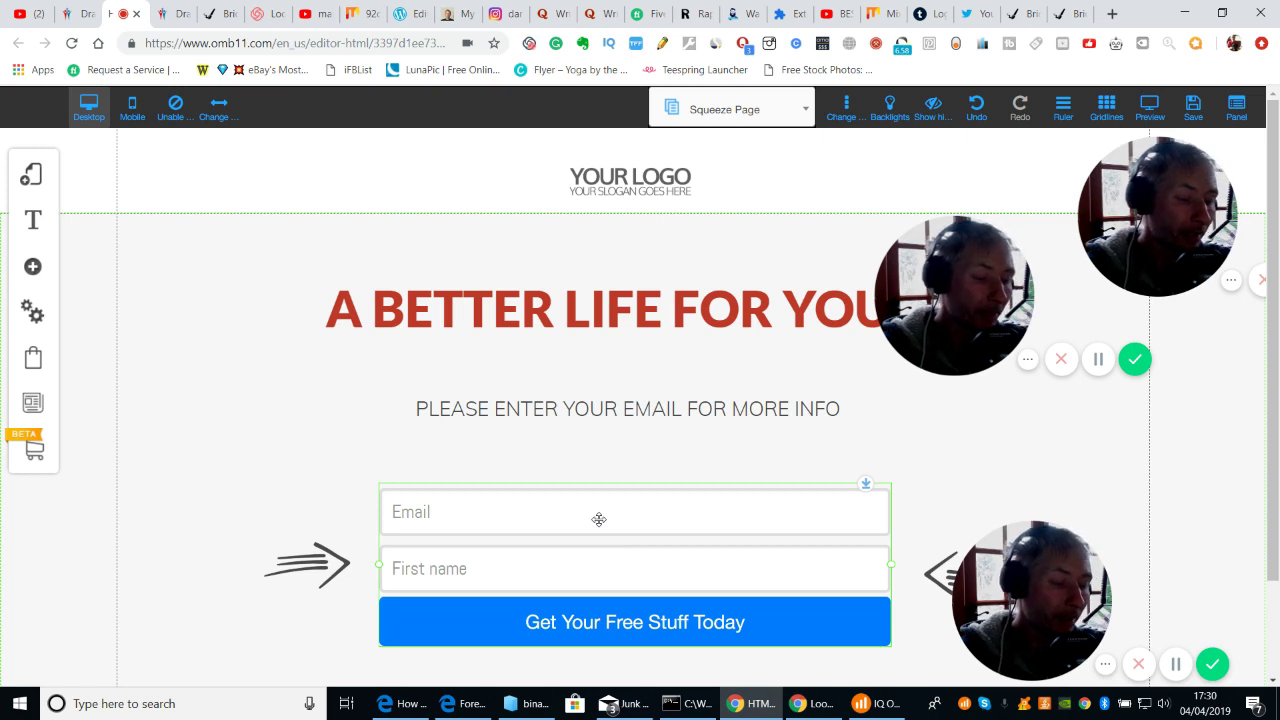
{"action": "double_click", "coordinate": [599, 519]}
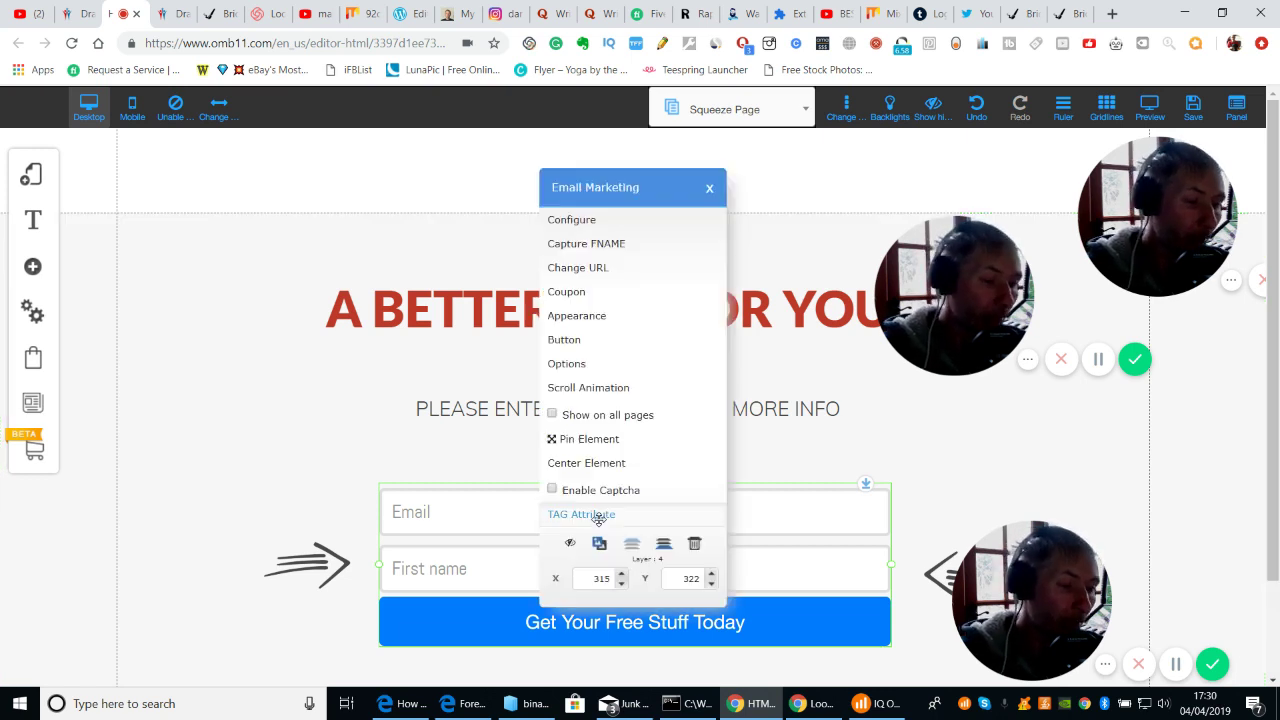
{"action": "left_click", "coordinate": [571, 220]}
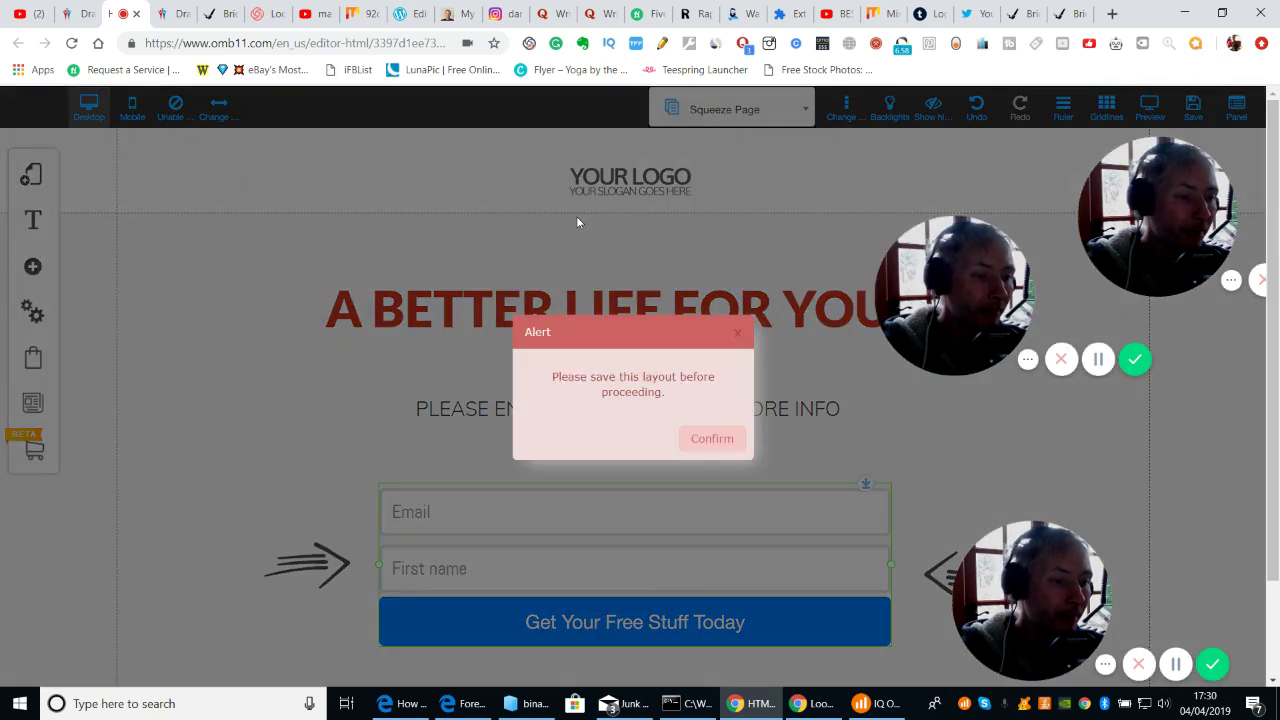
{"action": "left_click", "coordinate": [692, 440]}
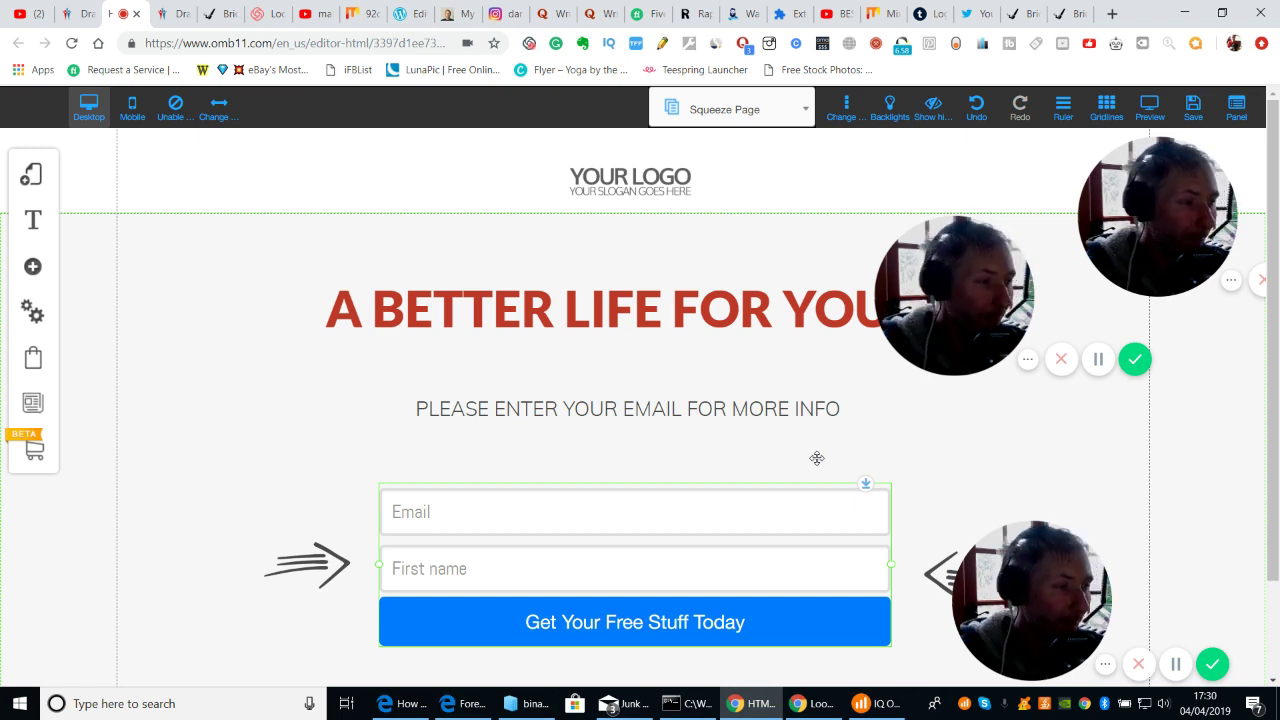
Step: Register the site under a name combining the owner's first name with "SHEALTHPAGE" and save the Squeeze Page changes
{"action": "left_click", "coordinate": [1193, 110]}
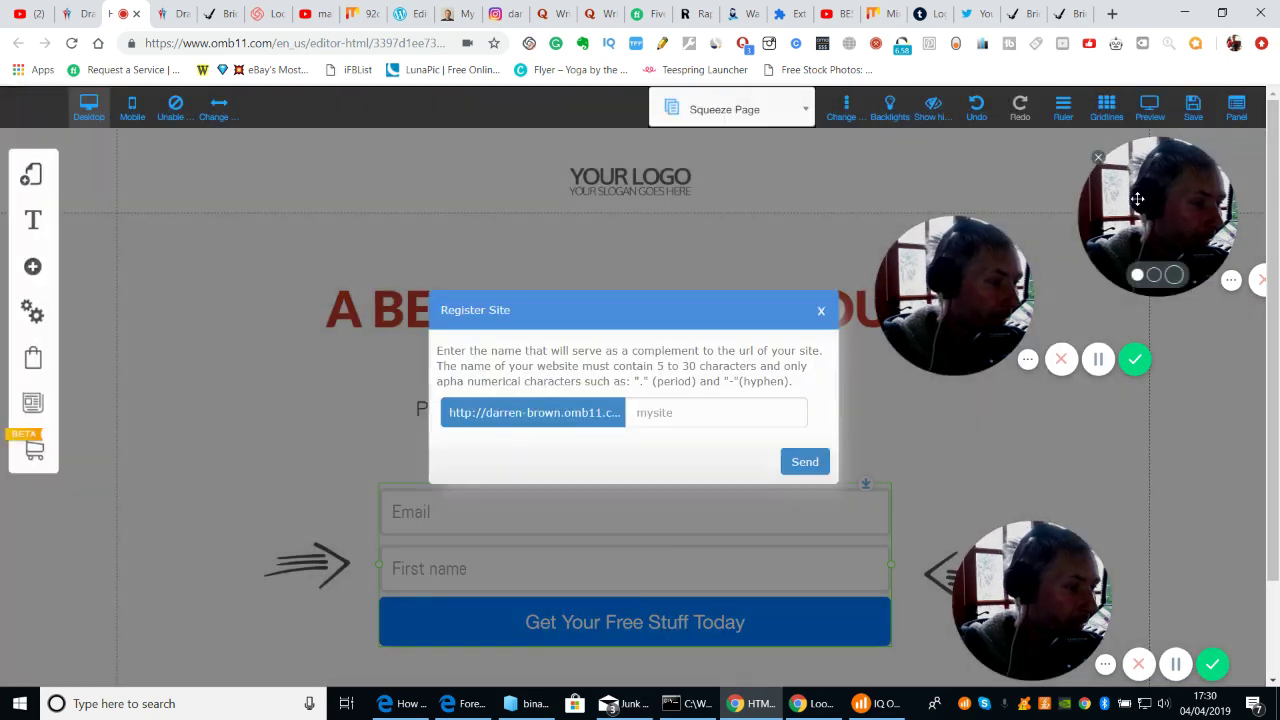
{"action": "left_click", "coordinate": [653, 413]}
{"action": "type", "text": "DARRE"}
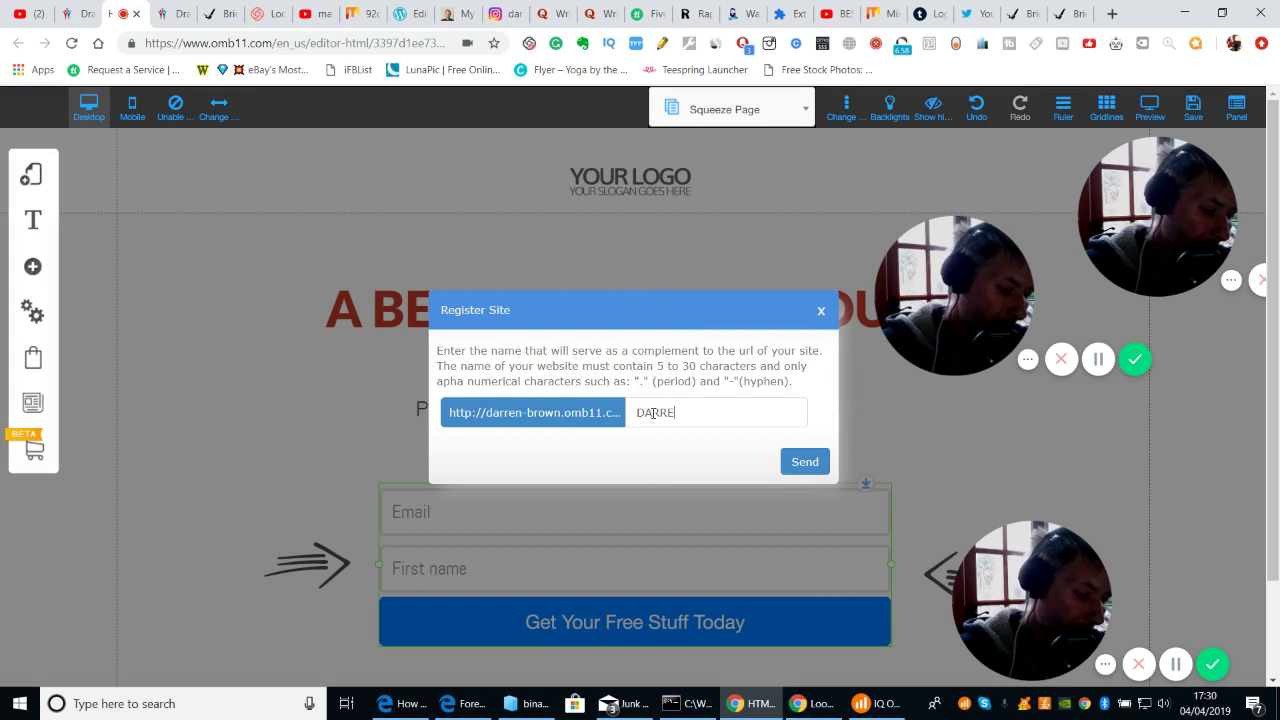
{"action": "type", "text": "NSHEALT"}
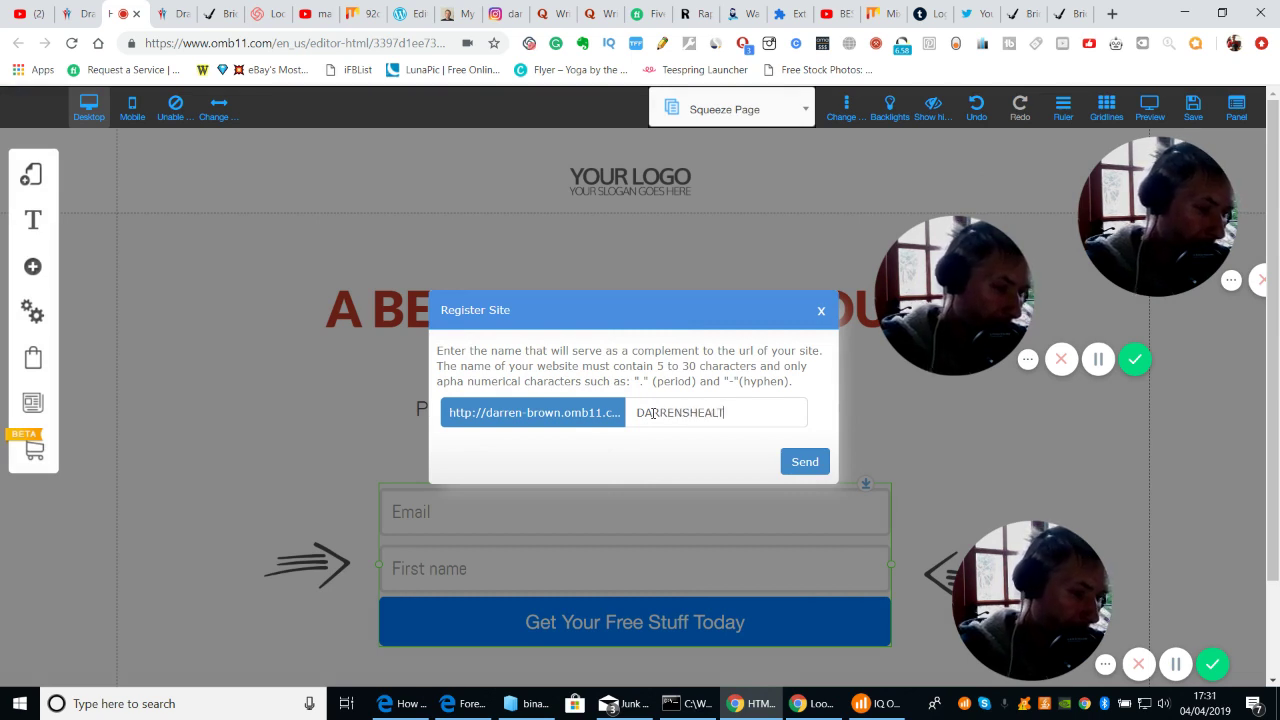
{"action": "type", "text": "HPAG"}
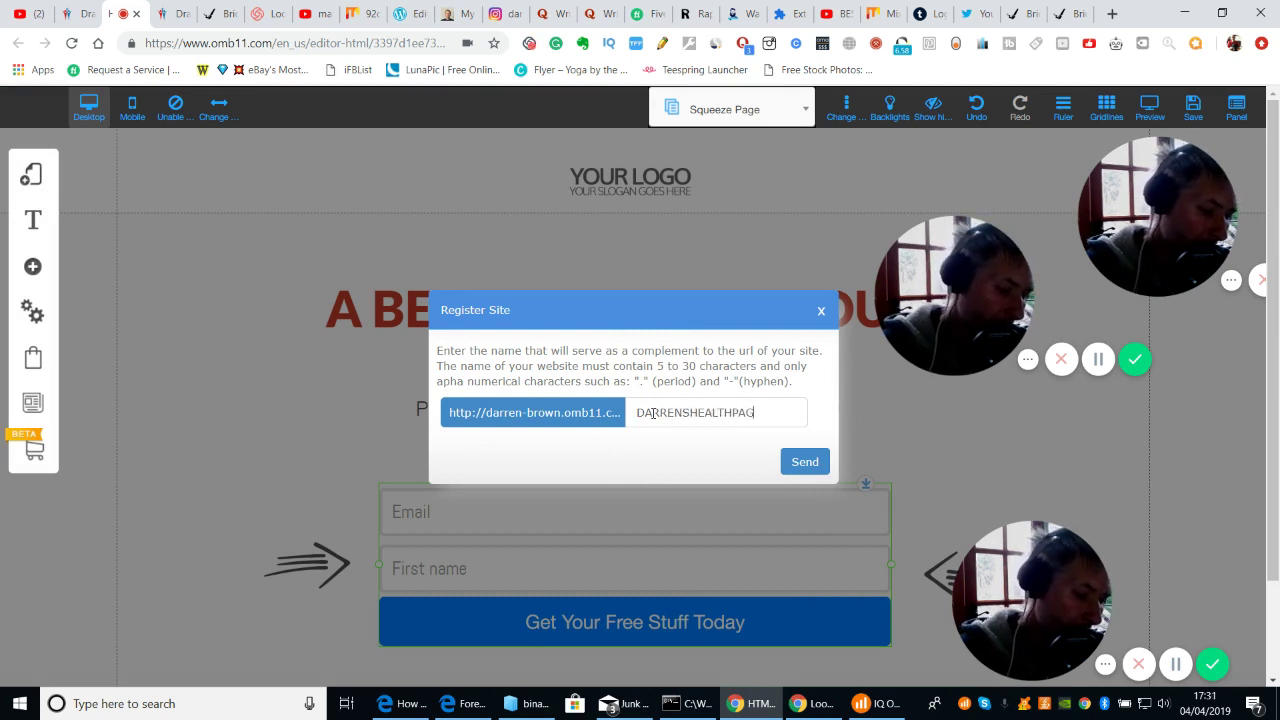
{"action": "type", "text": "E"}
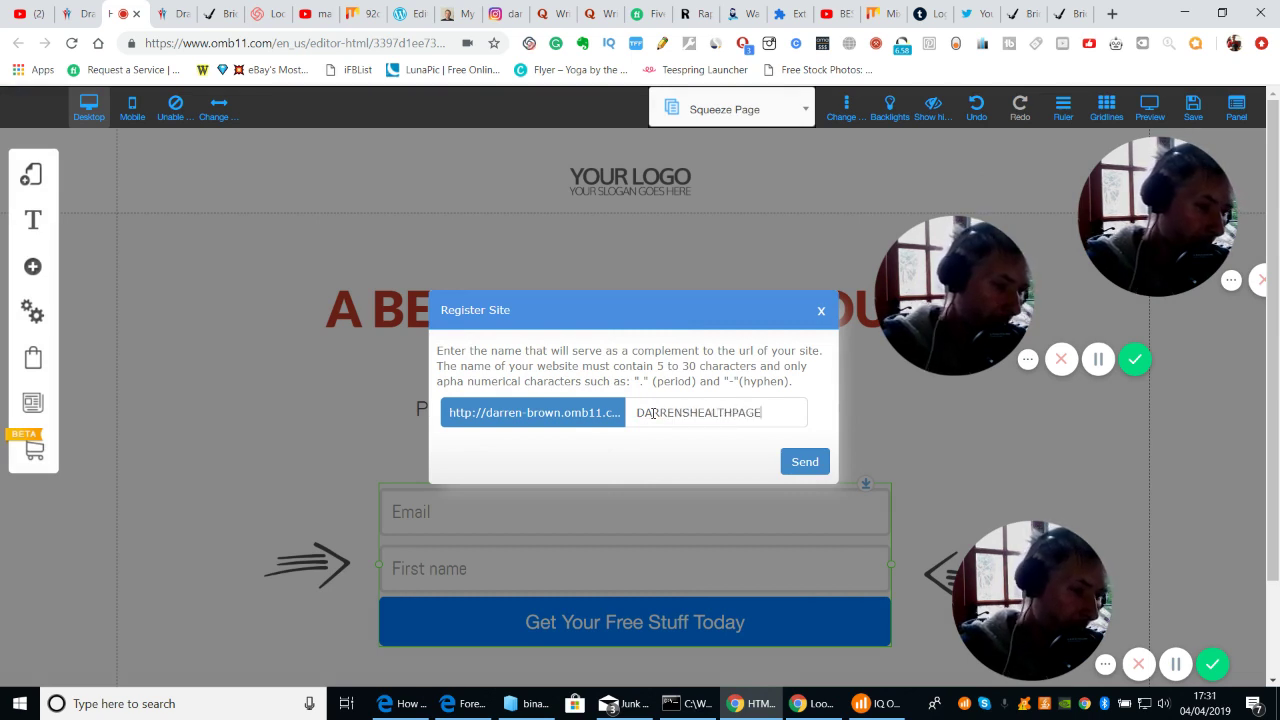
{"action": "left_click", "coordinate": [800, 465]}
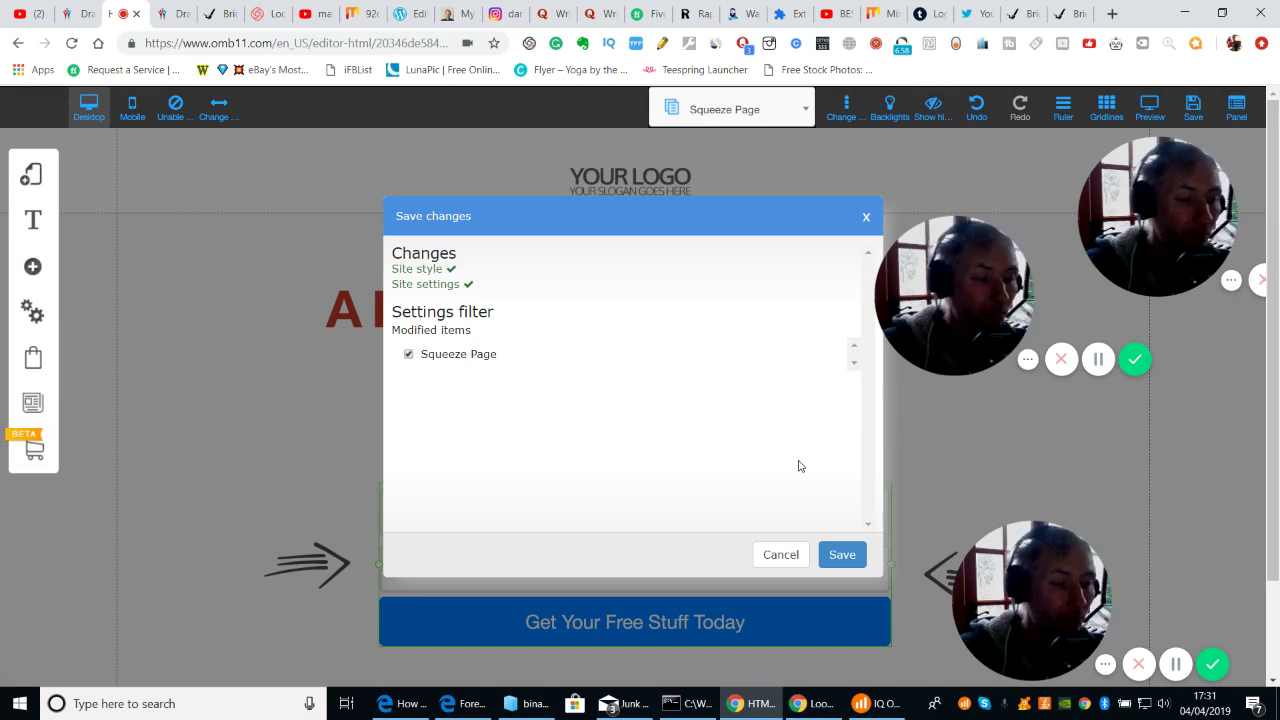
{"action": "left_click", "coordinate": [840, 558]}
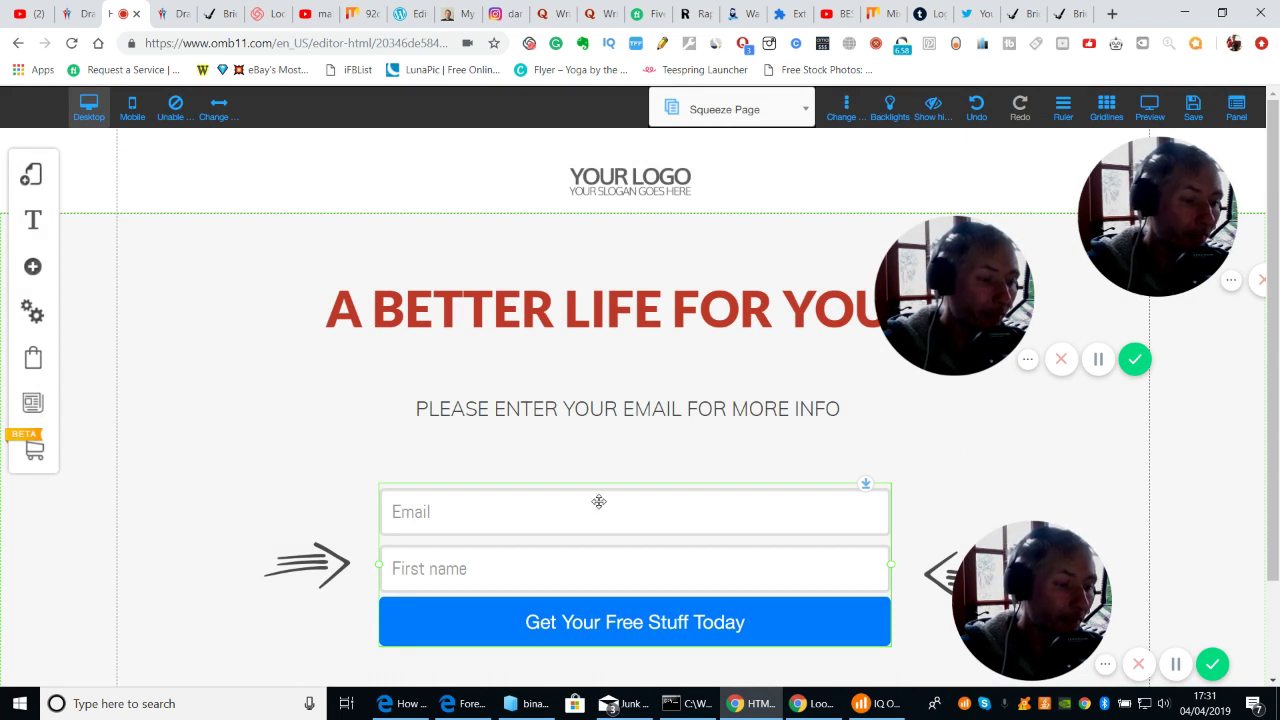
Step: Configure the squeeze page's opt-in form to use MailingBoss with the "health" list
{"action": "double_click", "coordinate": [485, 511]}
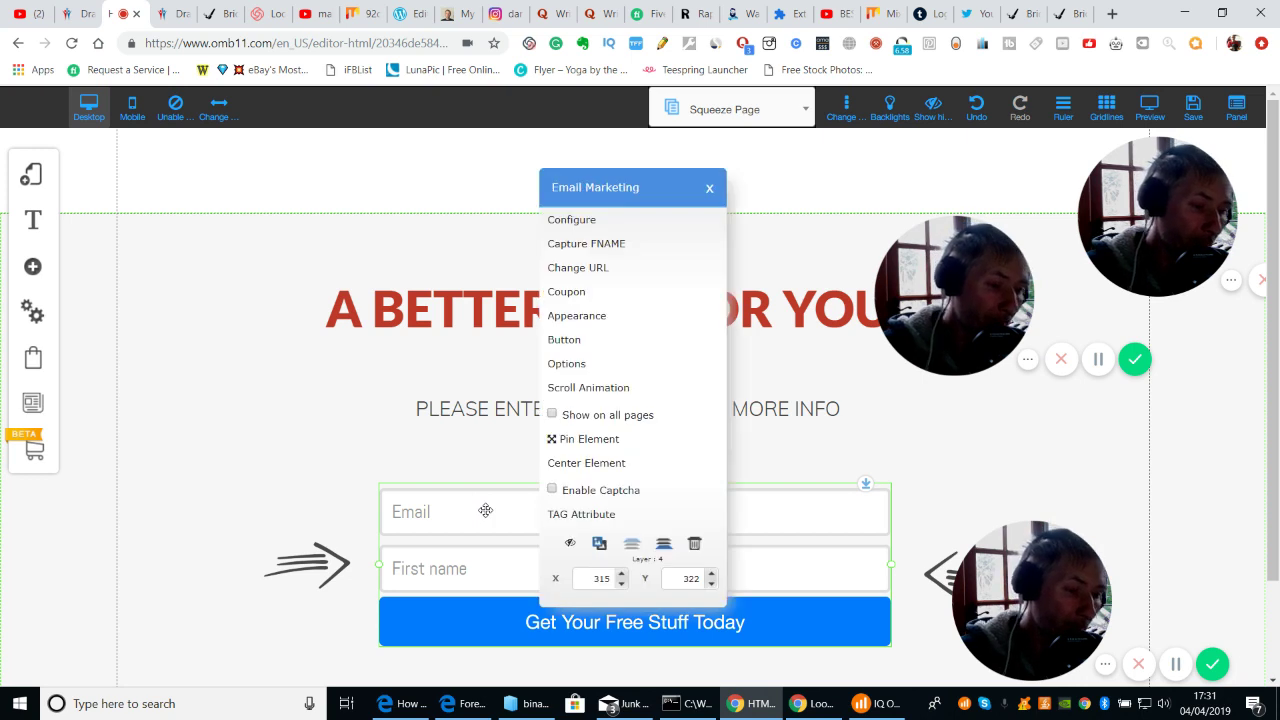
{"action": "left_click", "coordinate": [570, 222]}
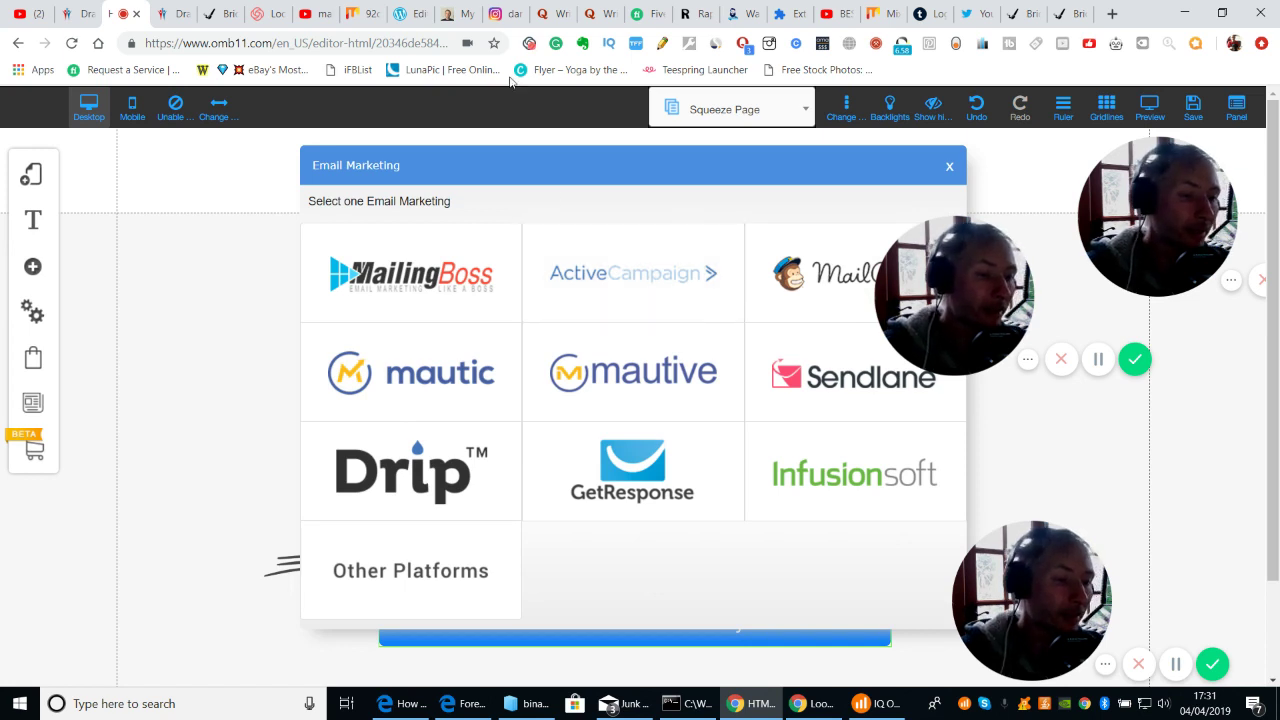
{"action": "left_click", "coordinate": [418, 276]}
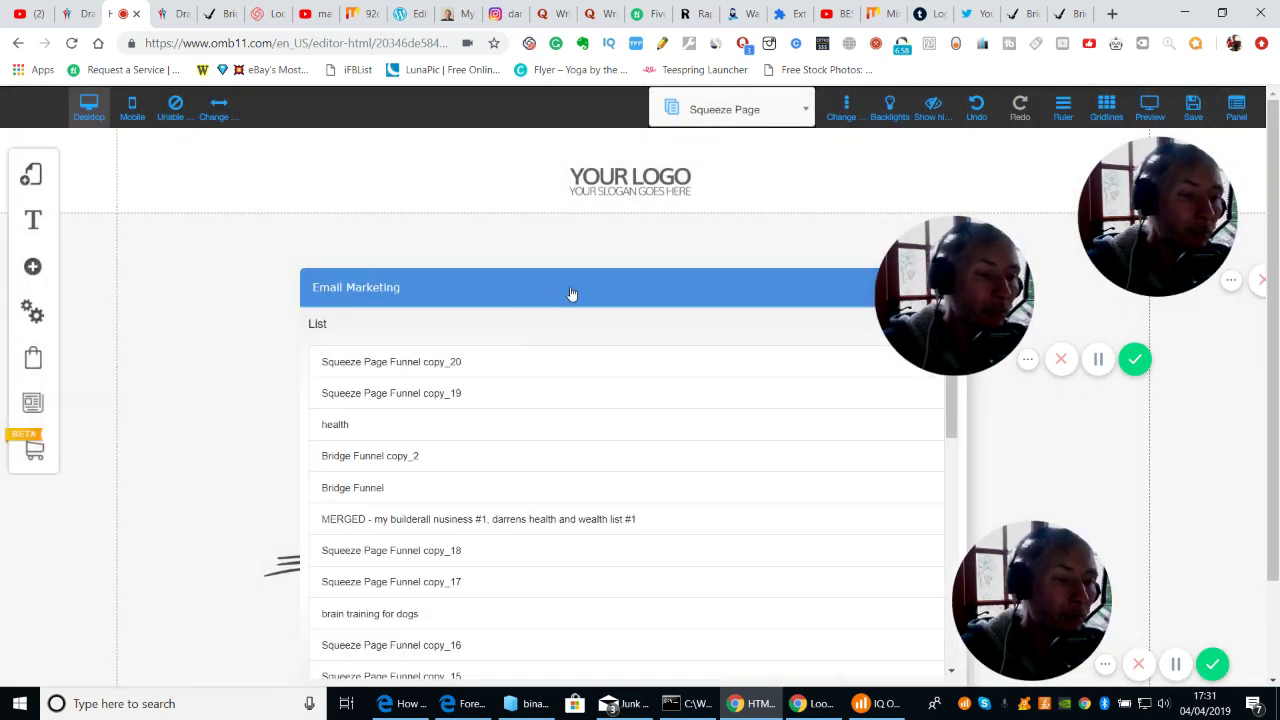
{"action": "left_click_drag", "start_coordinate": [571, 293], "coordinate": [389, 162]}
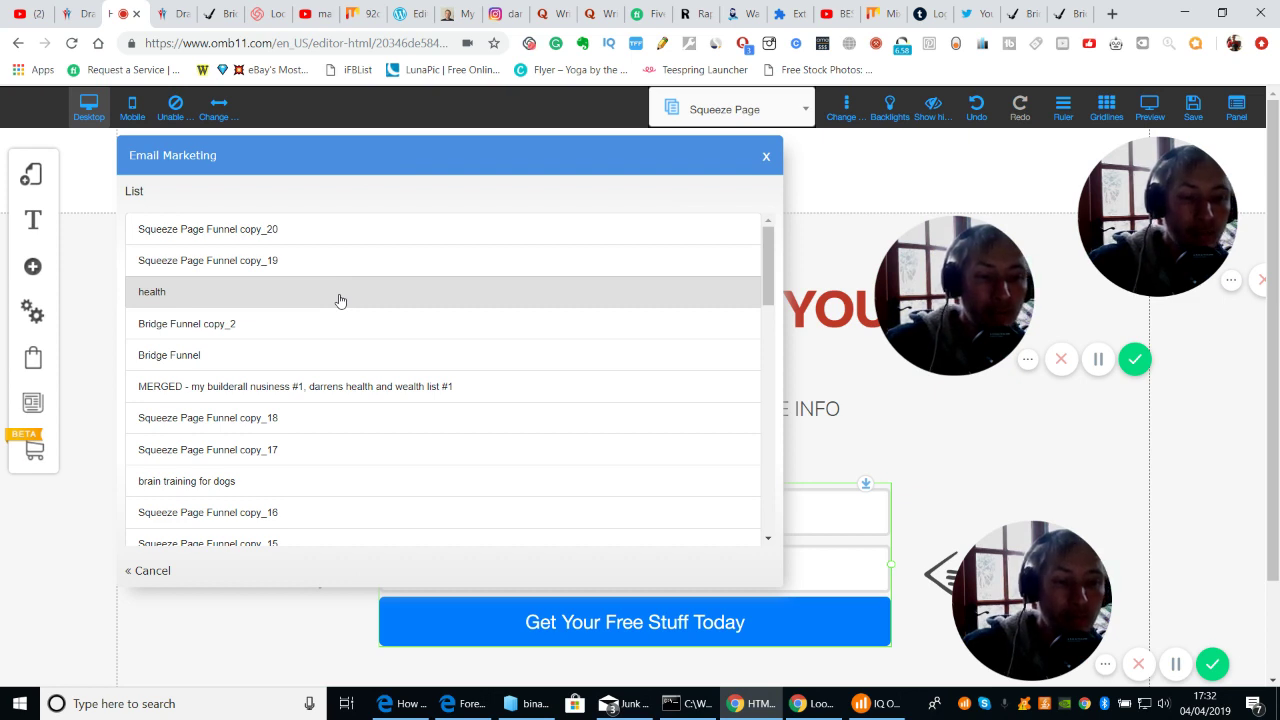
{"action": "left_click", "coordinate": [176, 294]}
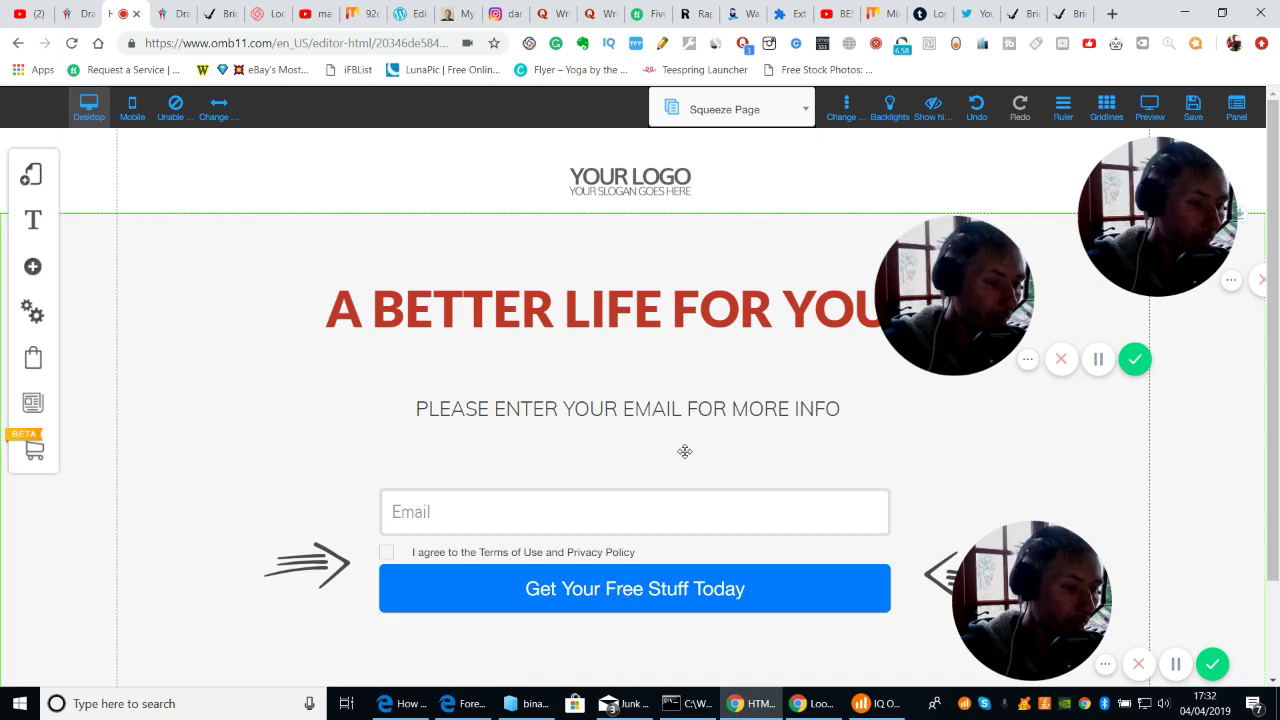
Step: Set the opt-in form's button text to "Get YOUR HEALTH PACK NOW"
{"action": "left_click", "coordinate": [639, 591]}
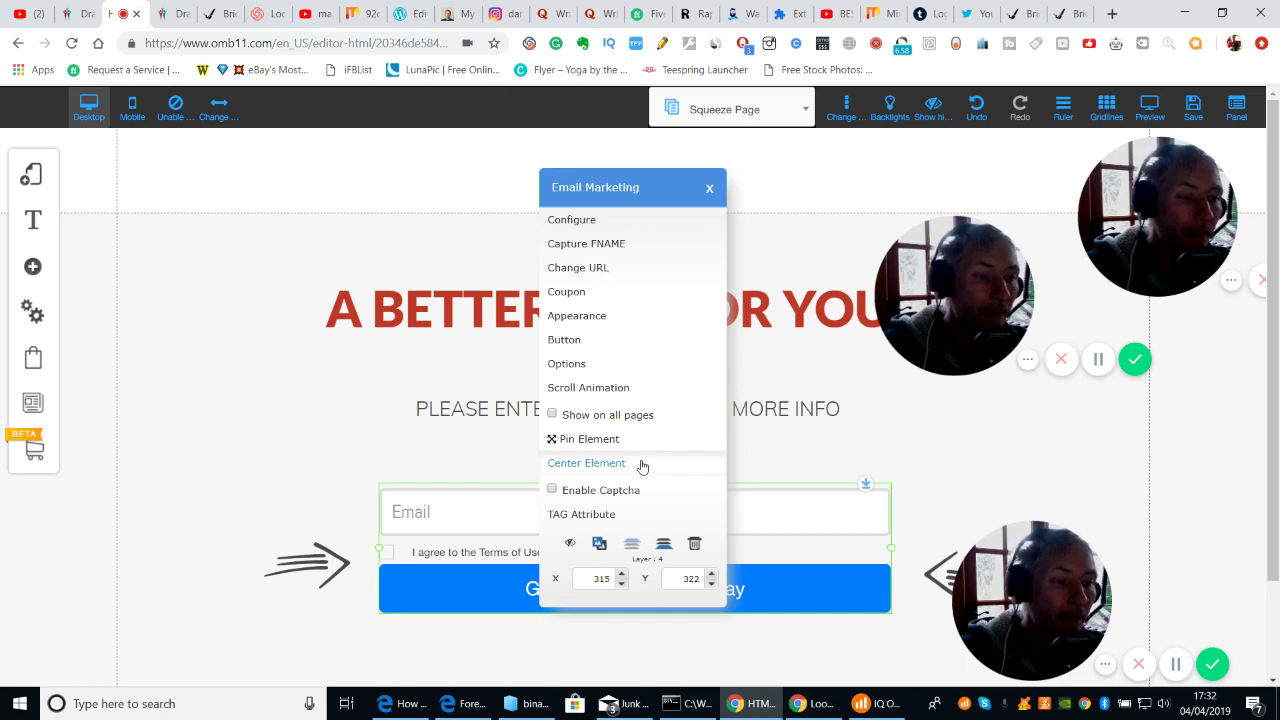
{"action": "left_click", "coordinate": [584, 342]}
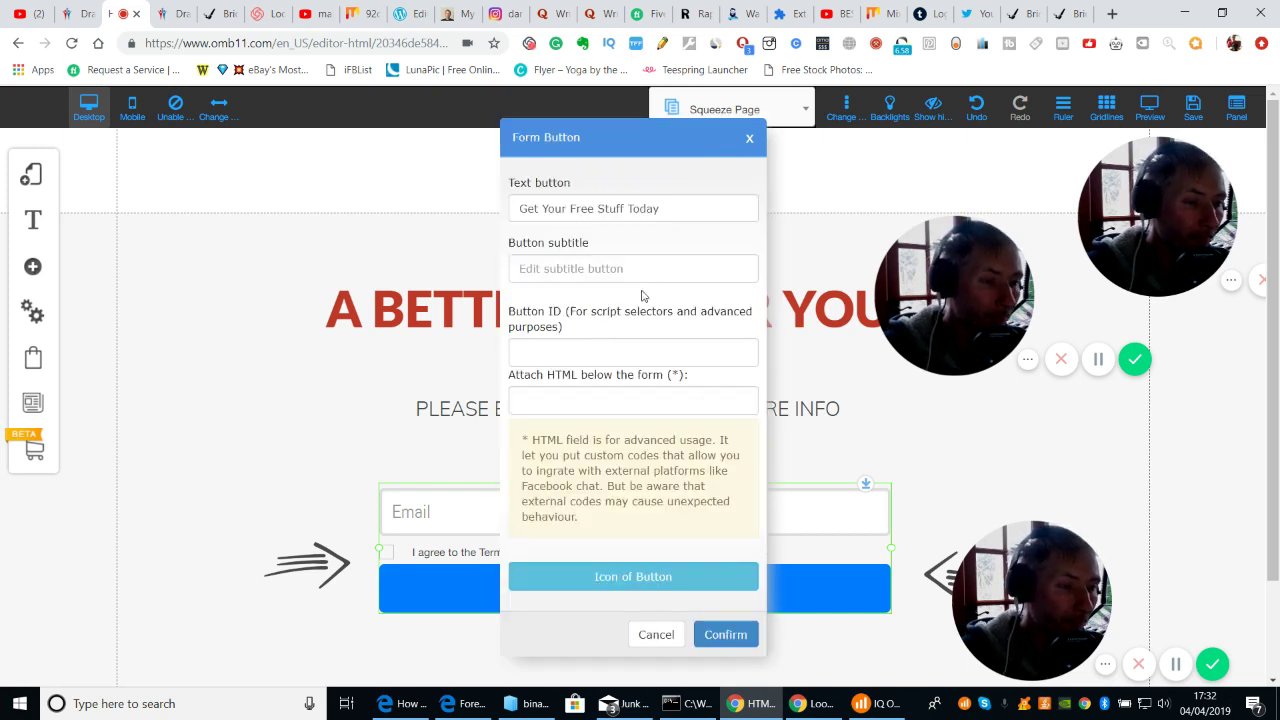
{"action": "left_click", "coordinate": [670, 208]}
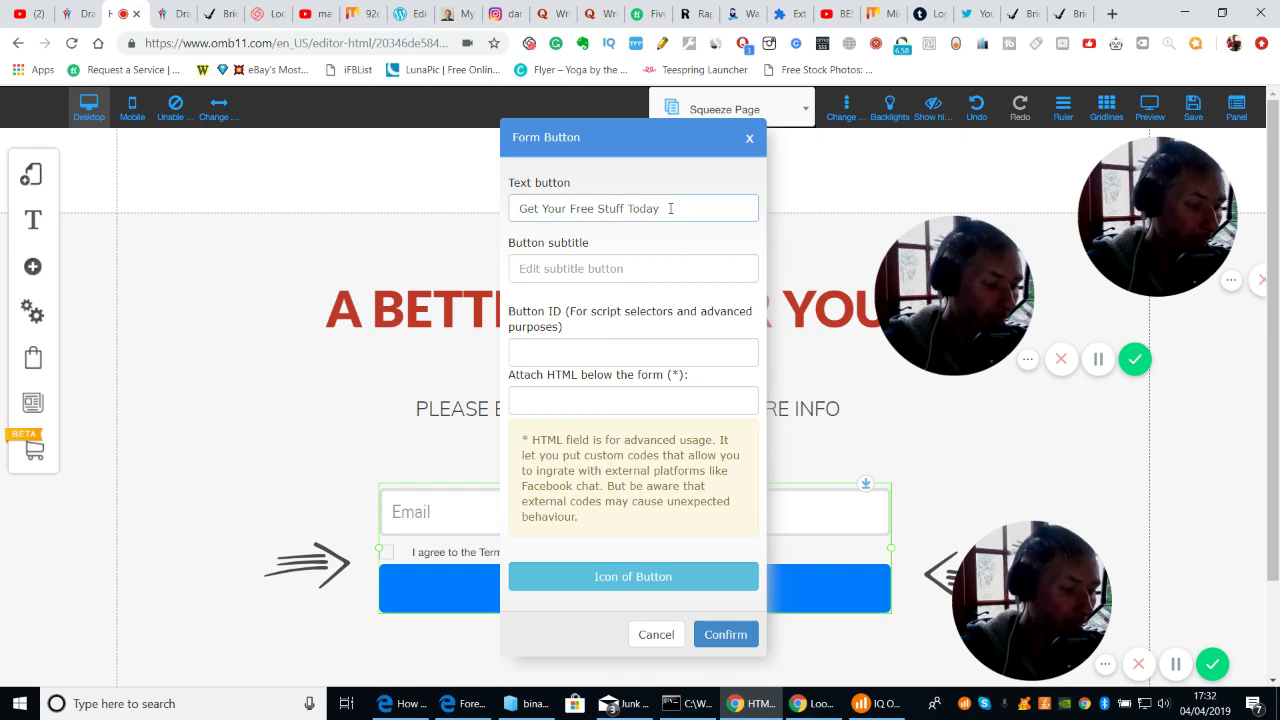
{"action": "key", "text": "BackSpace"}
{"action": "key", "text": "BackSpace"}
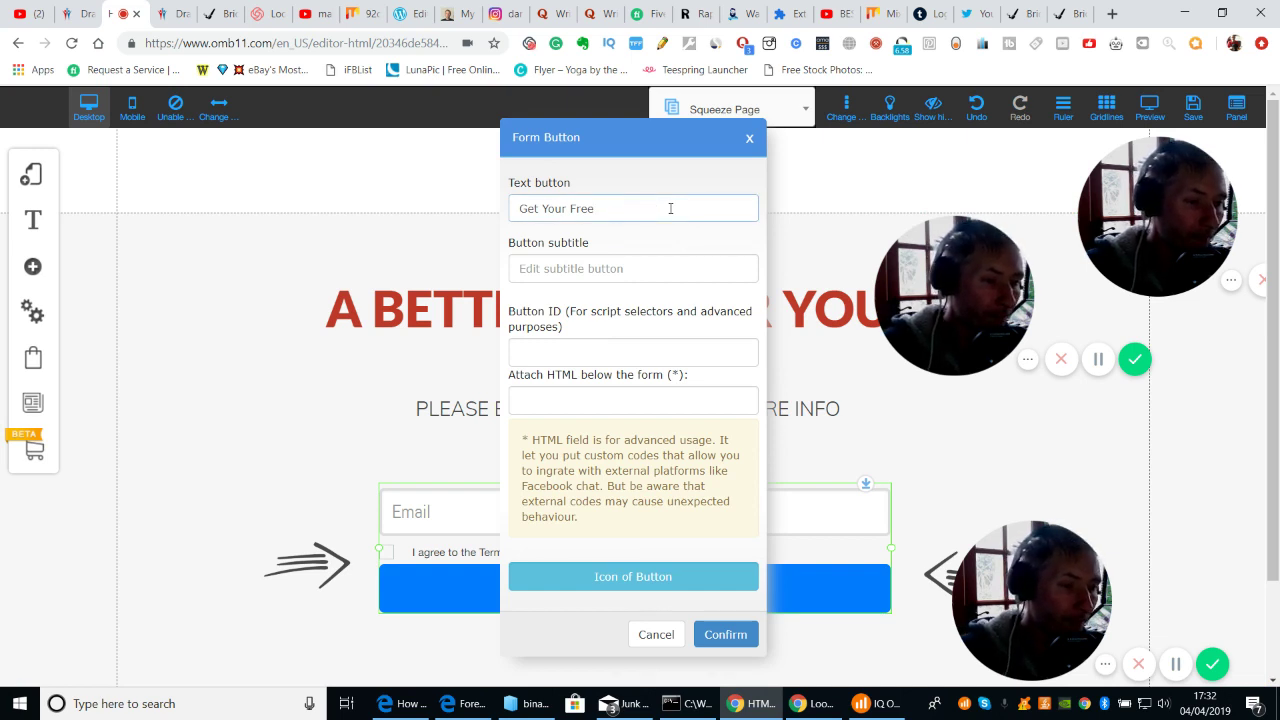
{"action": "key", "text": "BackSpace"}
{"action": "key", "text": "BackSpace"}
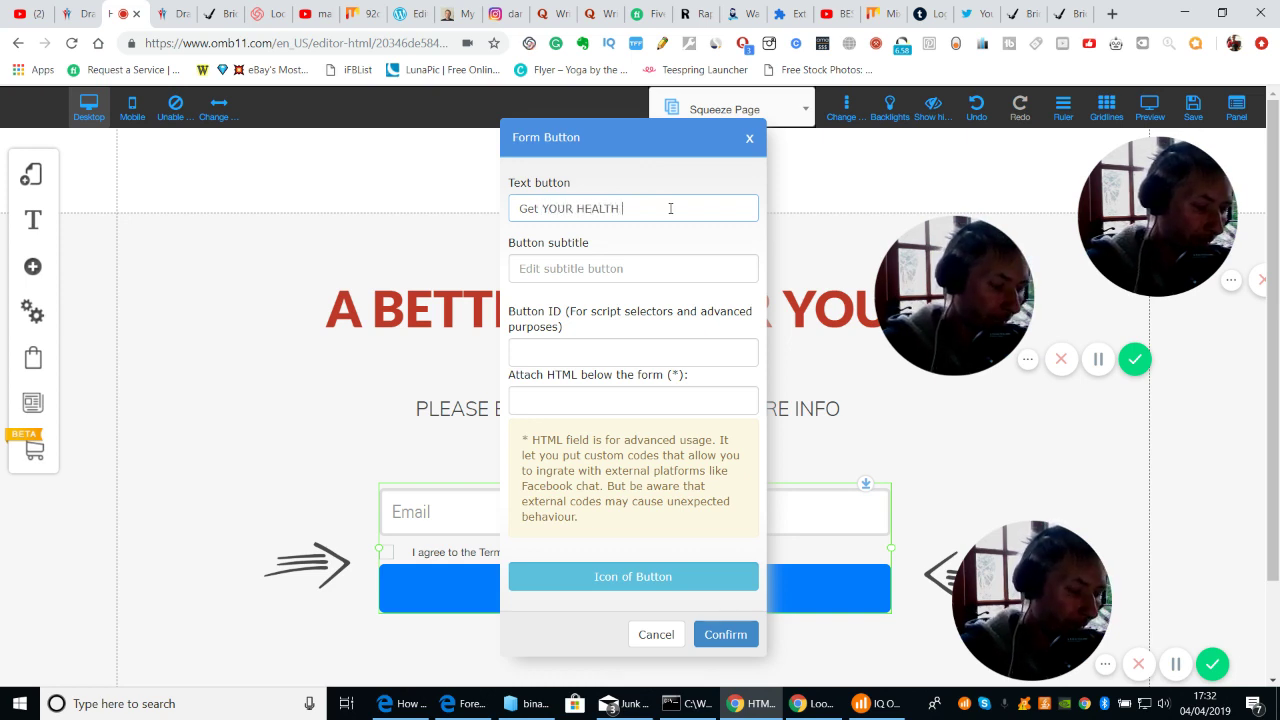
{"action": "type", "text": "K NOW"}
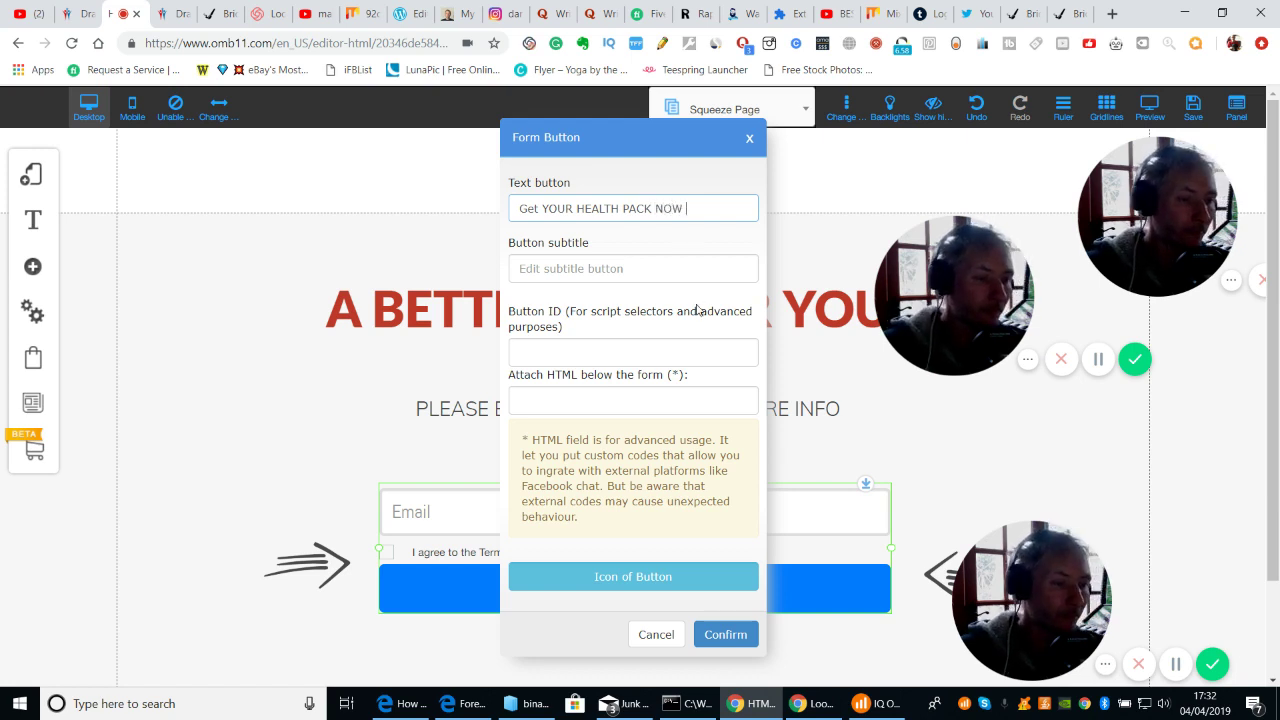
{"action": "left_click", "coordinate": [712, 635]}
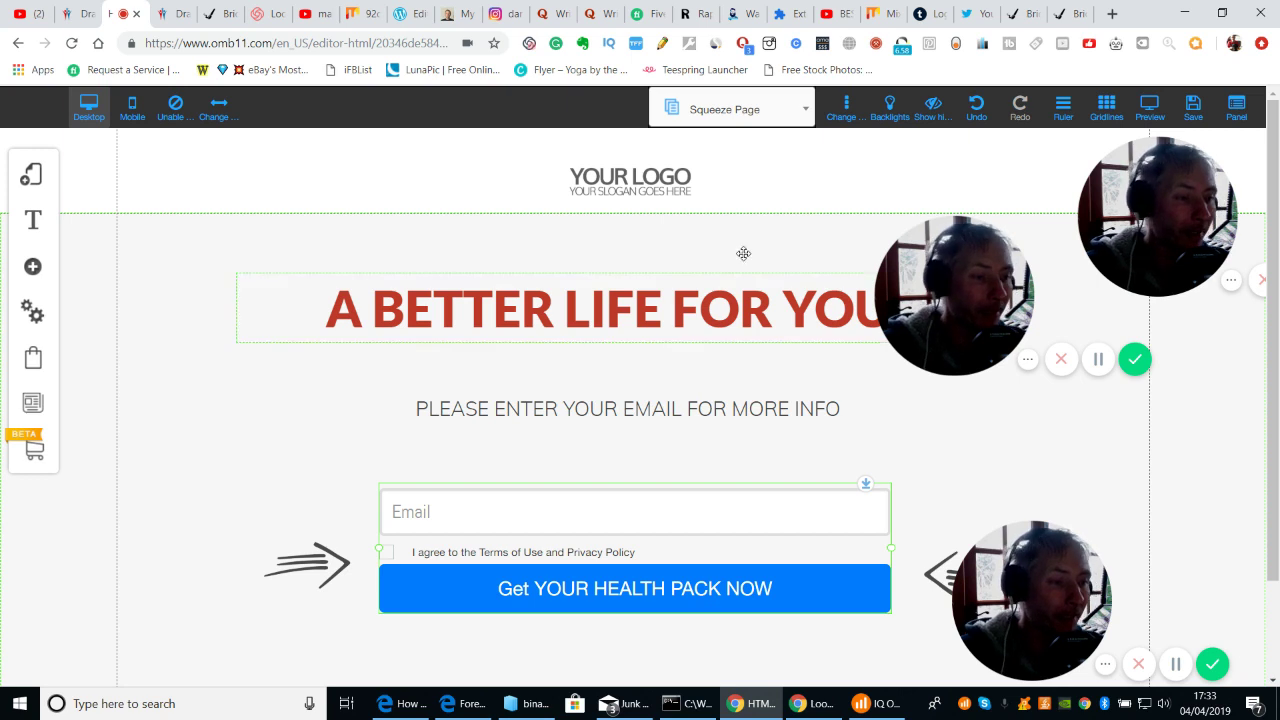
Step: Open the Thank You page for editing and replace its main headline with "GREAT YOU ARE IN"
{"action": "left_click", "coordinate": [807, 110]}
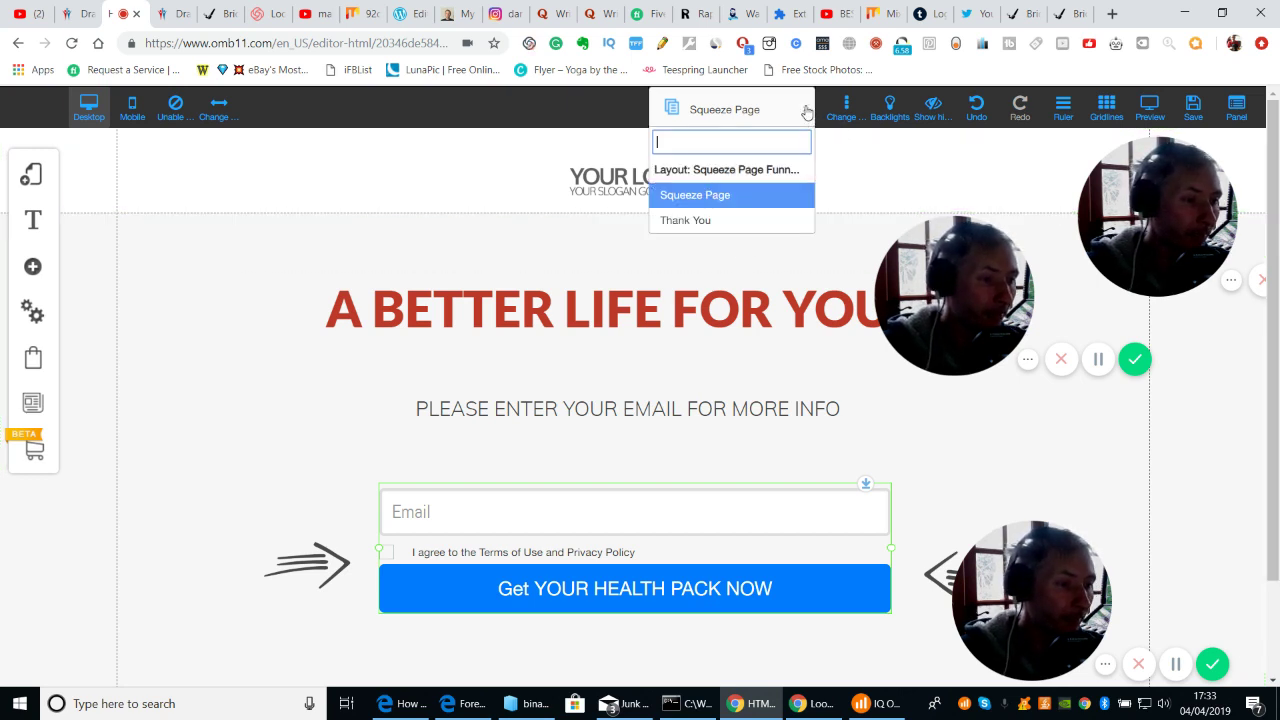
{"action": "left_click", "coordinate": [757, 222]}
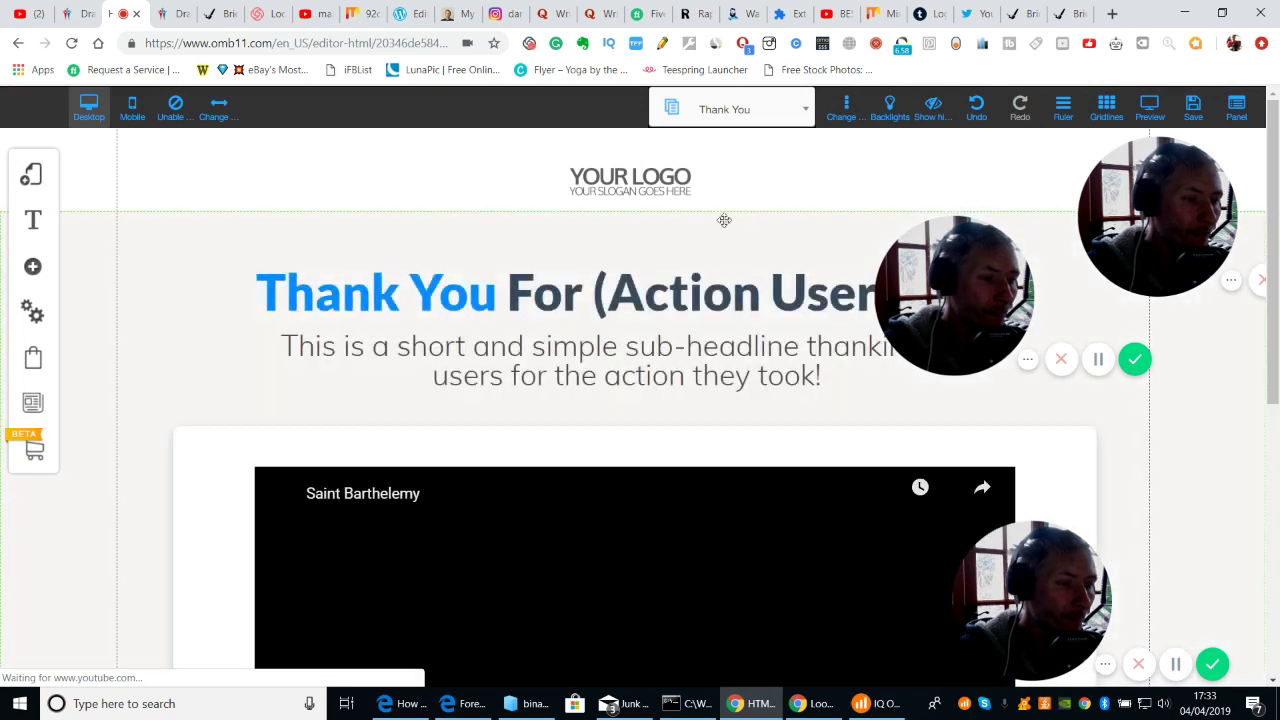
{"action": "left_click", "coordinate": [253, 294]}
{"action": "double_click", "coordinate": [253, 294]}
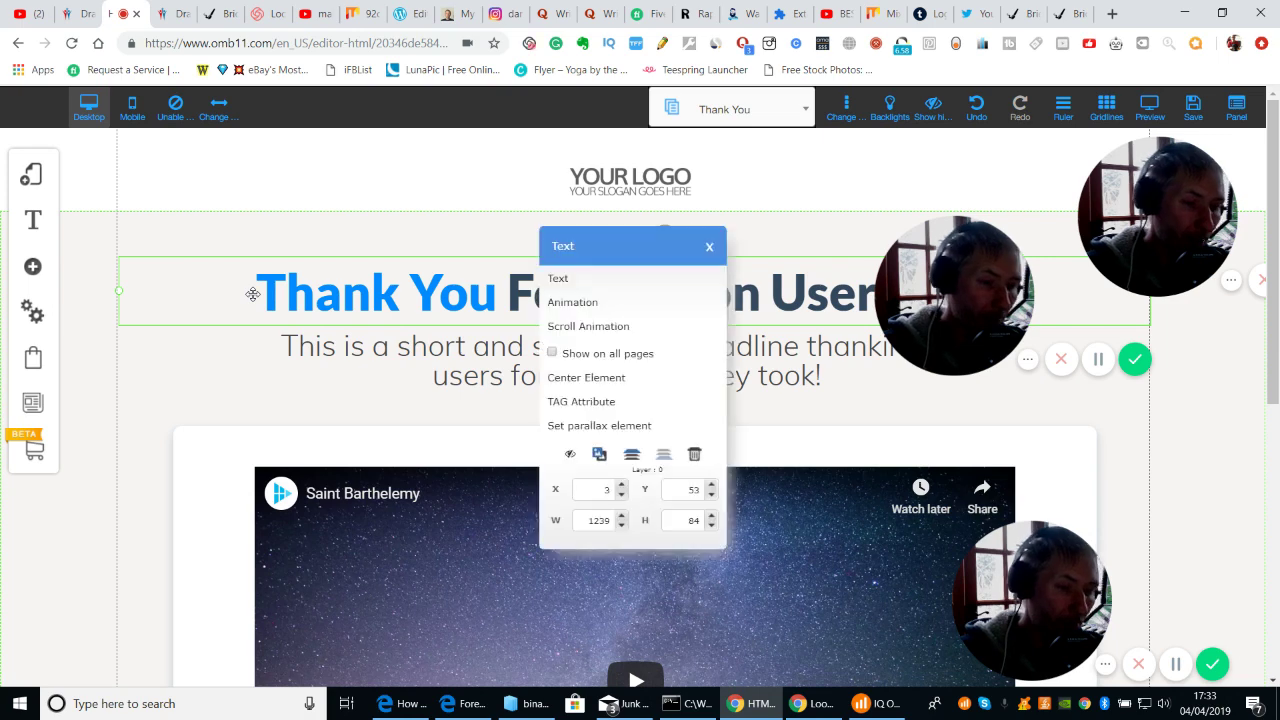
{"action": "left_click", "coordinate": [565, 290]}
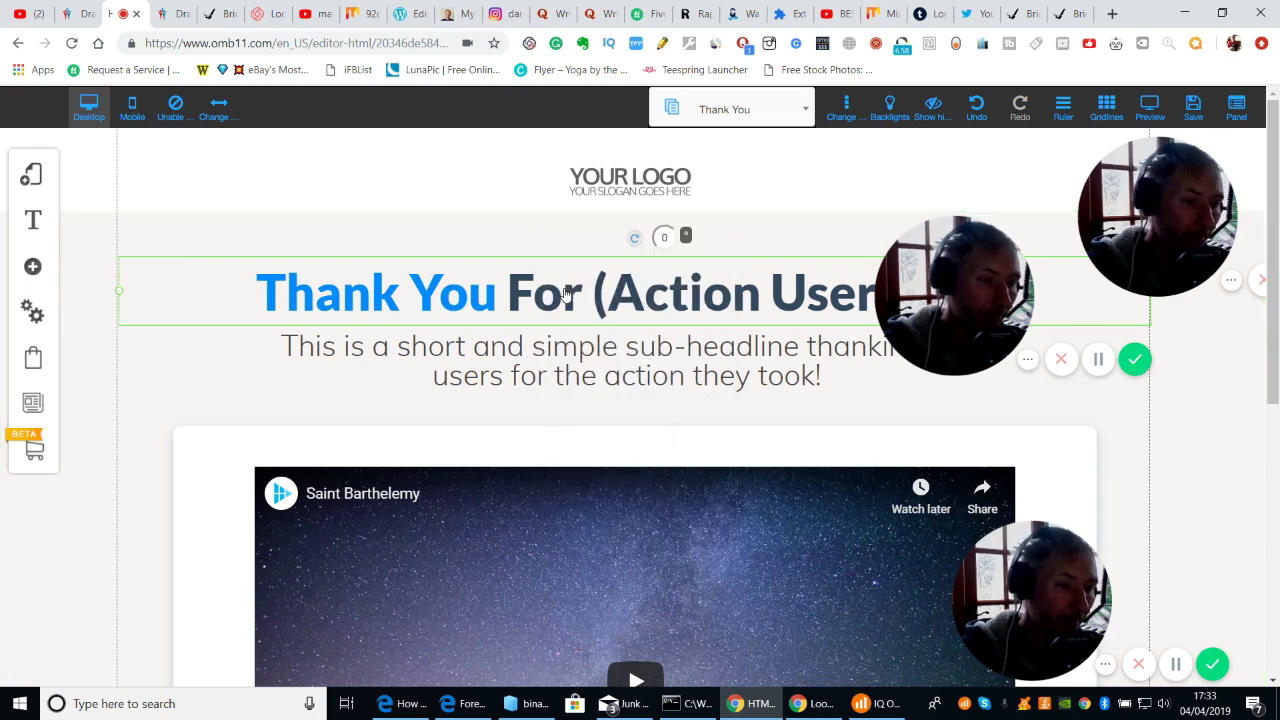
{"action": "left_click_drag", "start_coordinate": [256, 293], "coordinate": [562, 293]}
{"action": "triple_click", "coordinate": [609, 300]}
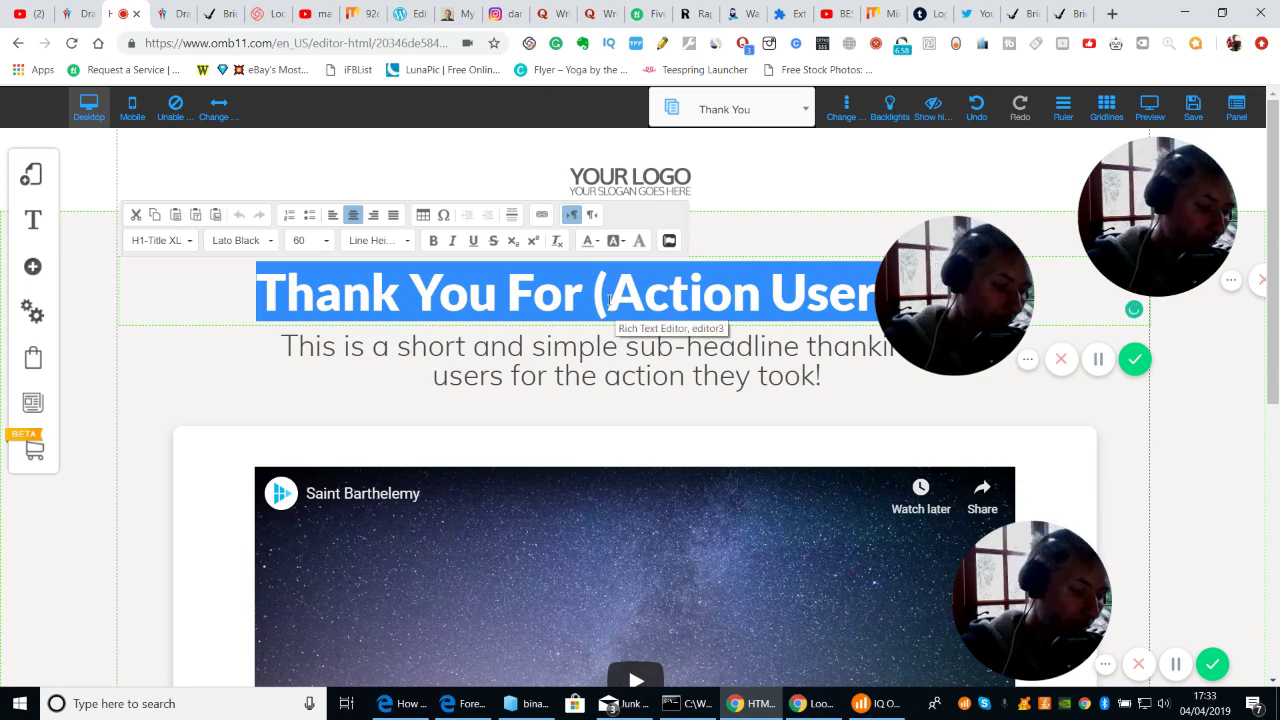
{"action": "type", "text": "GREAT"}
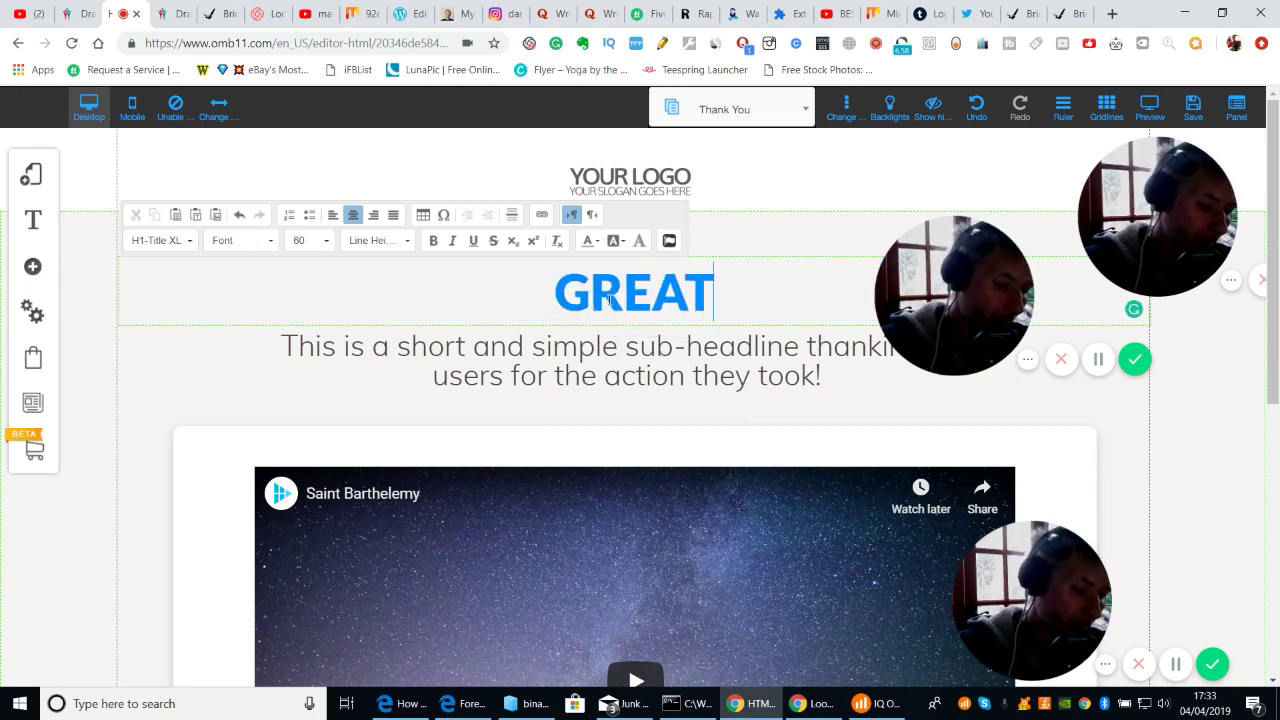
{"action": "type", "text": " YOU ARE"}
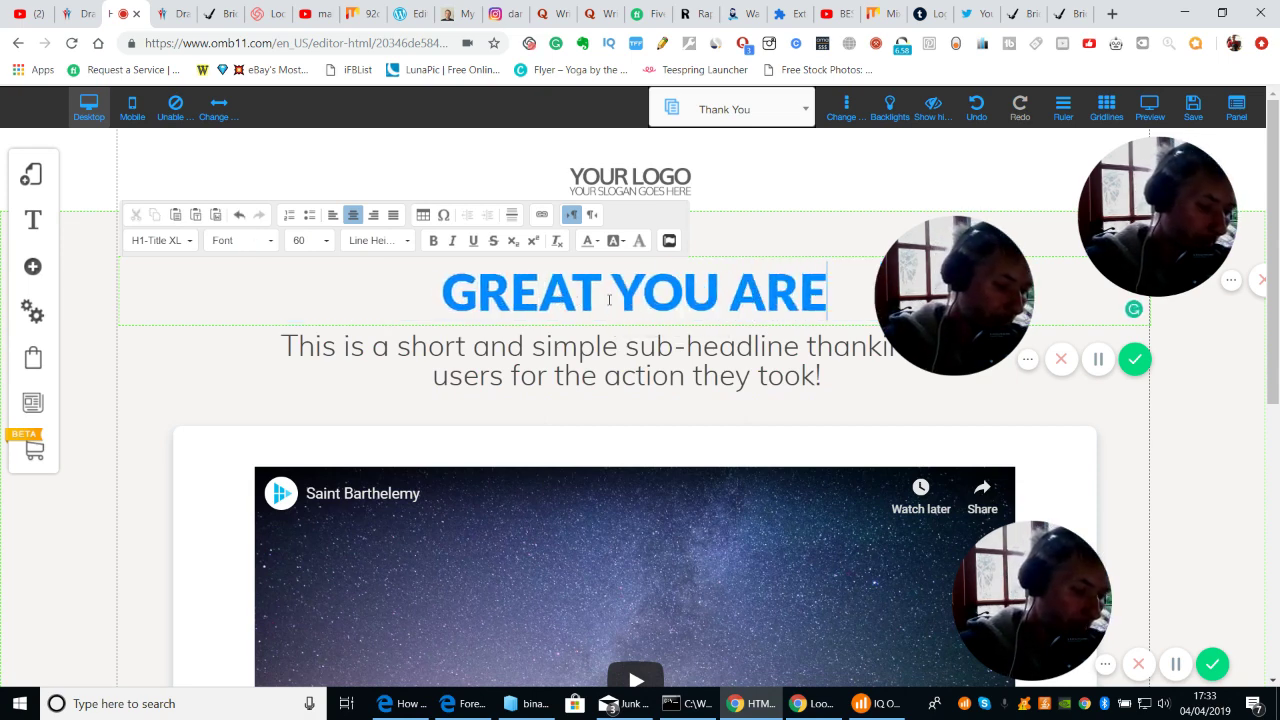
{"action": "type", "text": " IN"}
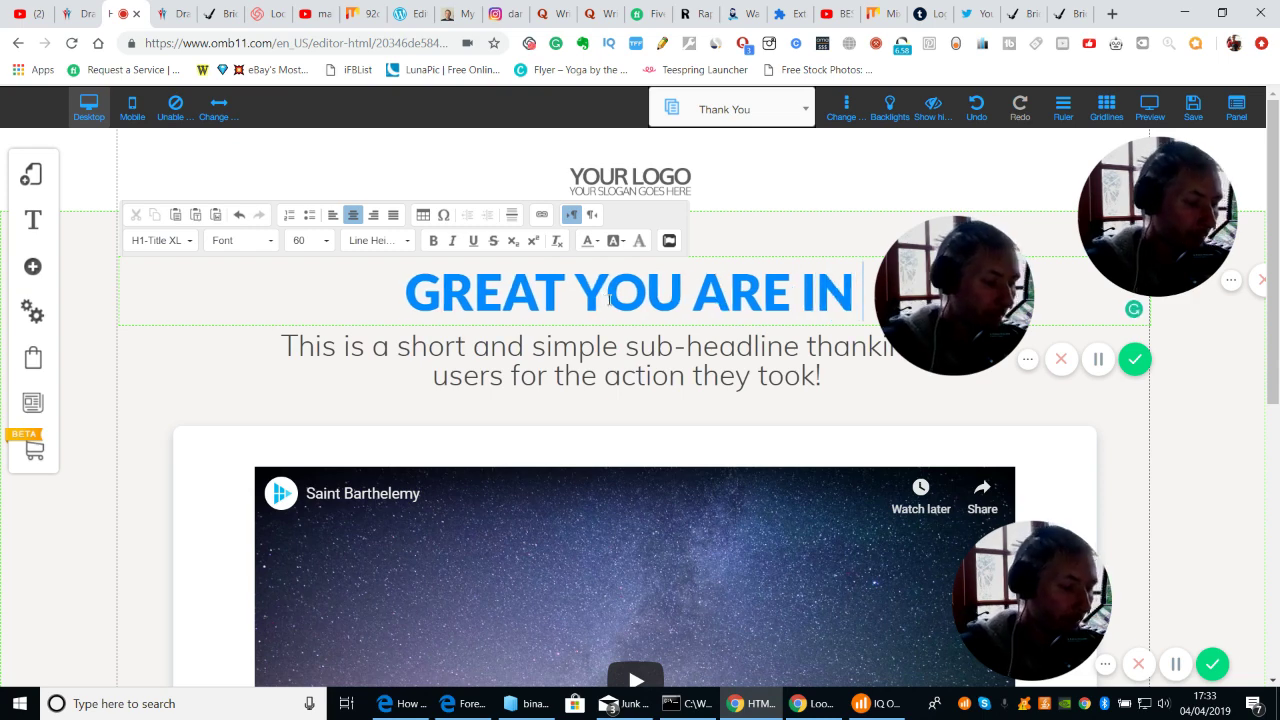
Step: Replace the Thank You page's sub-headline with "CLICK THE LINK FOR YOUR STUFF"
{"action": "left_click", "coordinate": [469, 385]}
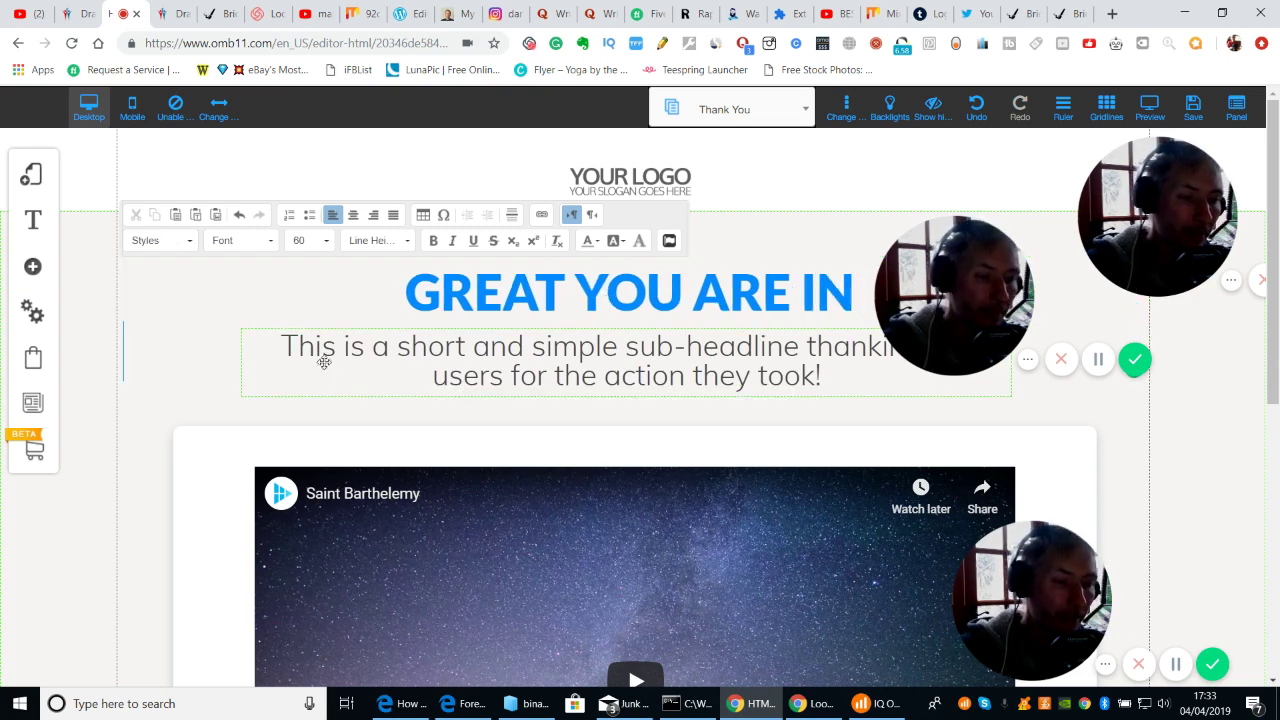
{"action": "left_click", "coordinate": [279, 345]}
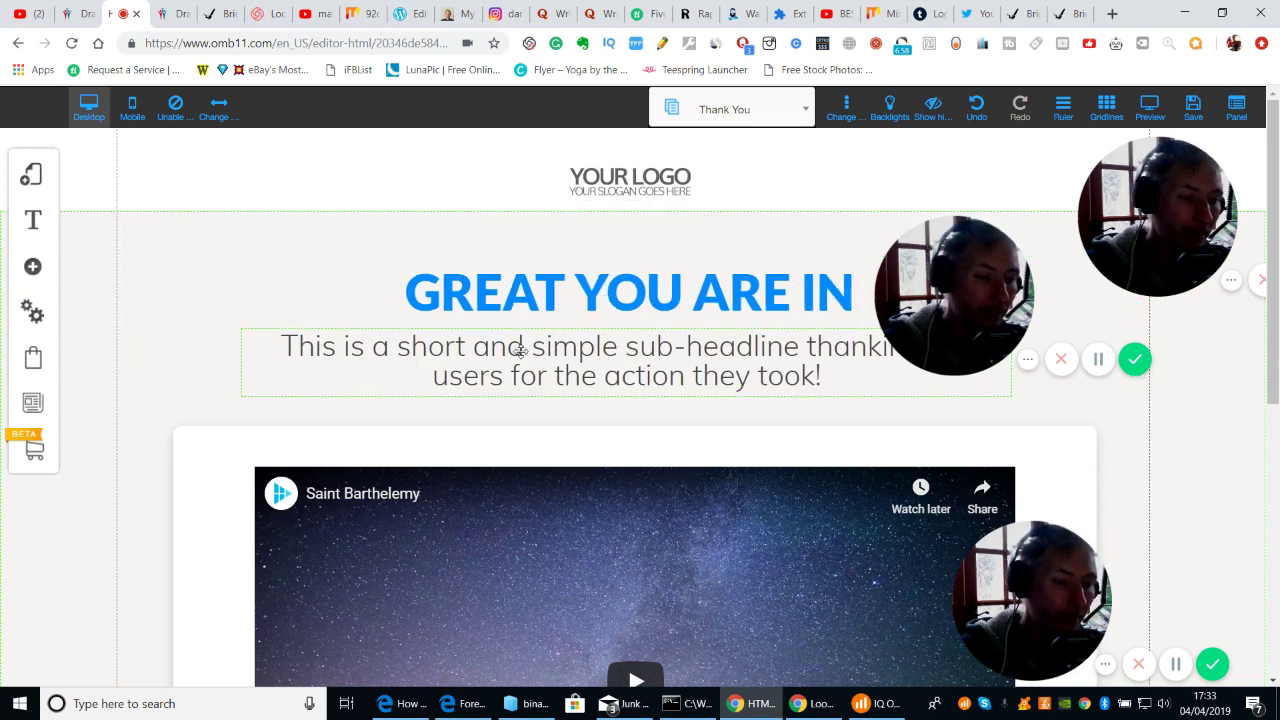
{"action": "left_click", "coordinate": [276, 351]}
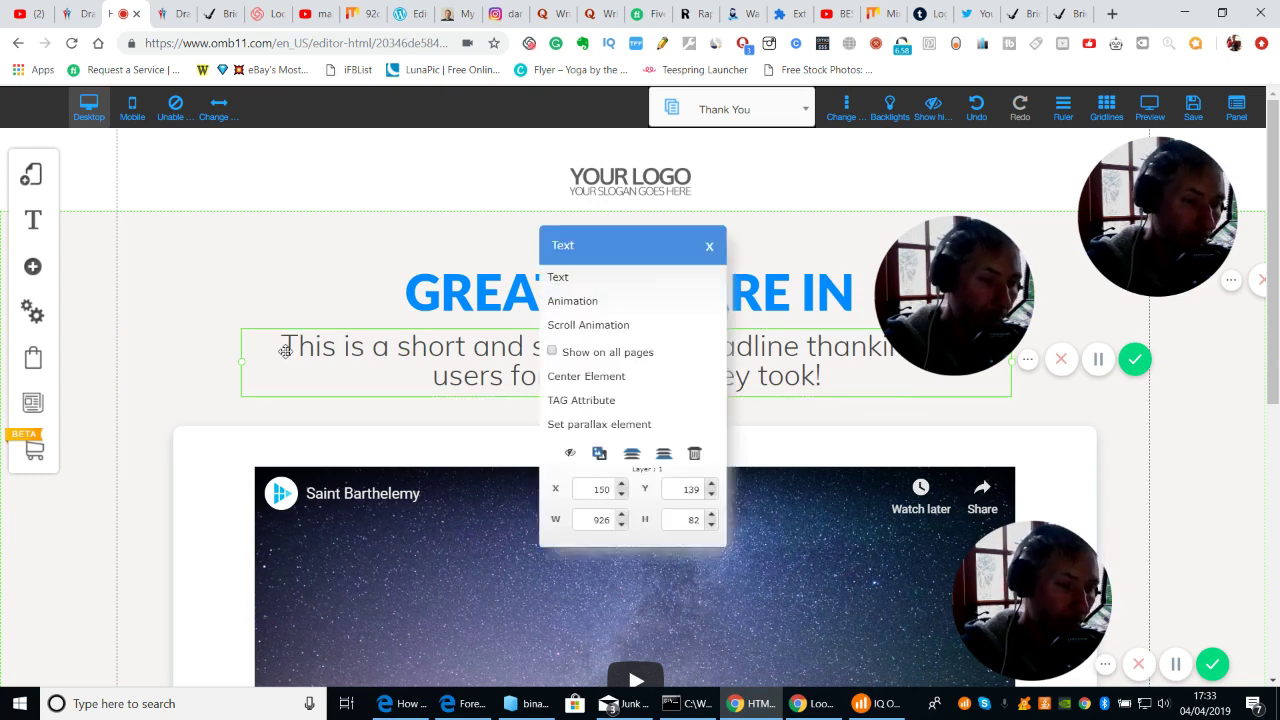
{"action": "left_click", "coordinate": [583, 290]}
{"action": "left_click_drag", "start_coordinate": [279, 345], "coordinate": [920, 349]}
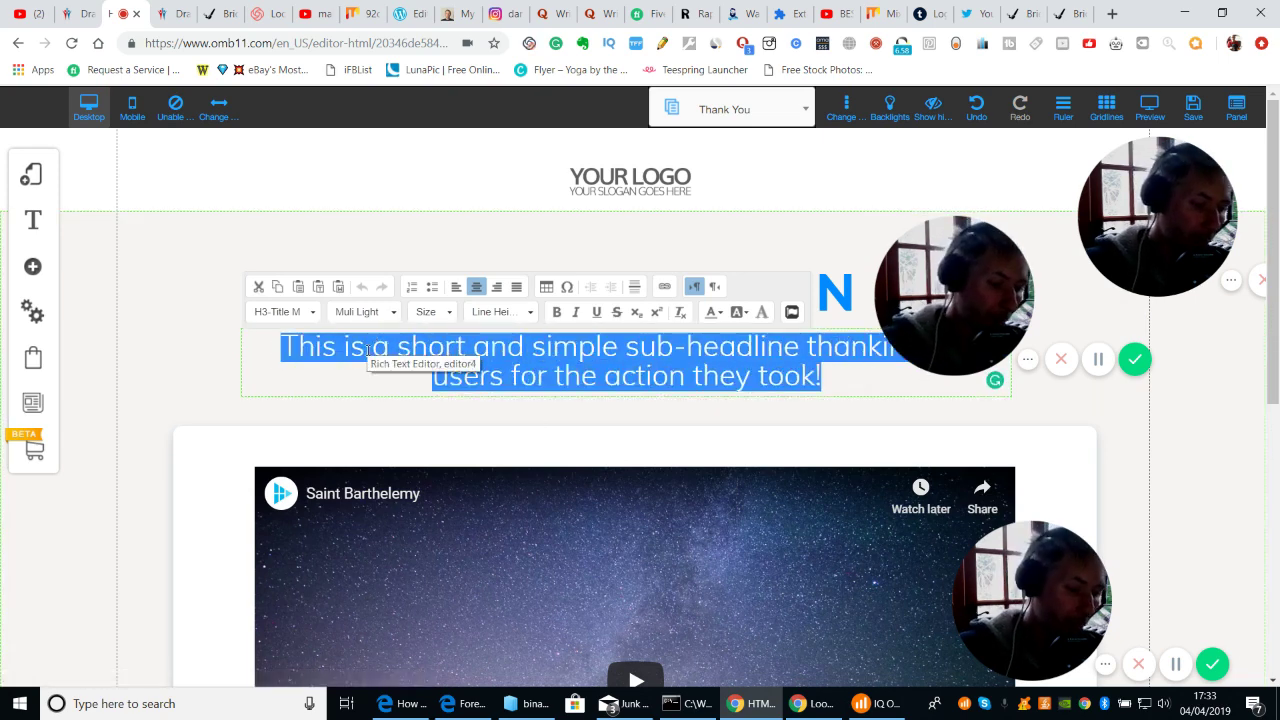
{"action": "type", "text": "CLI"}
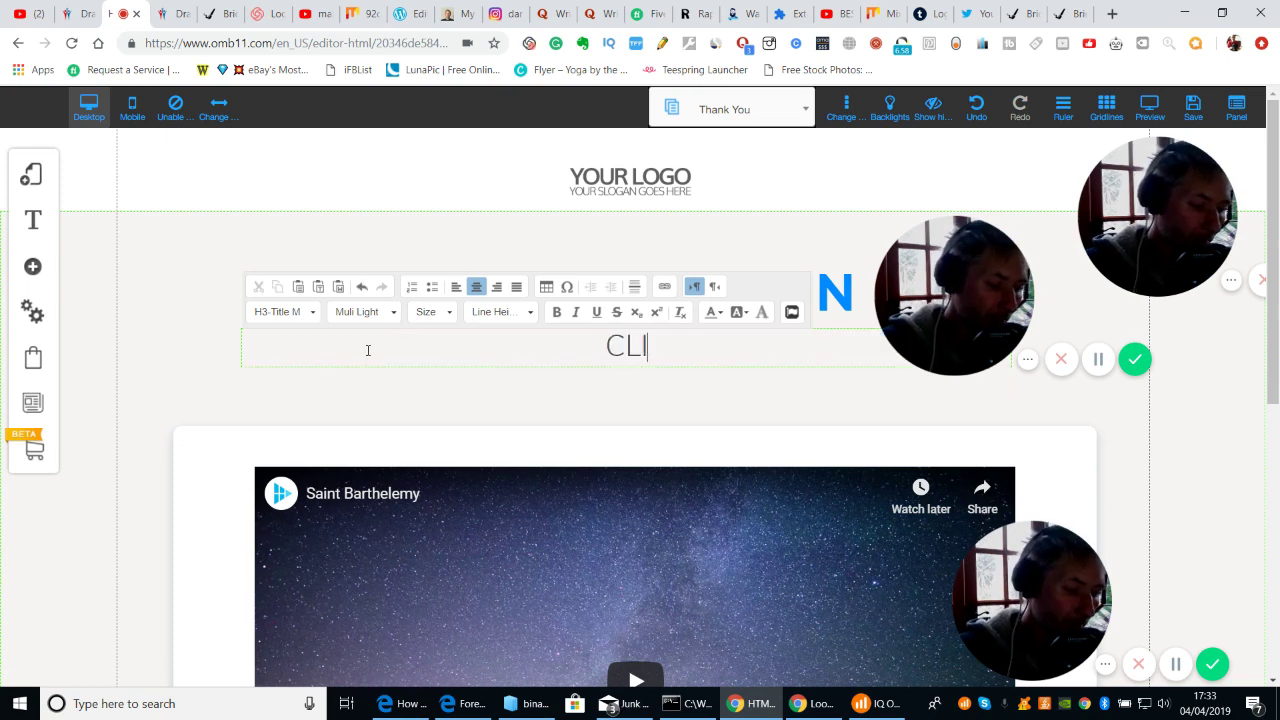
{"action": "type", "text": "CK TH E"}
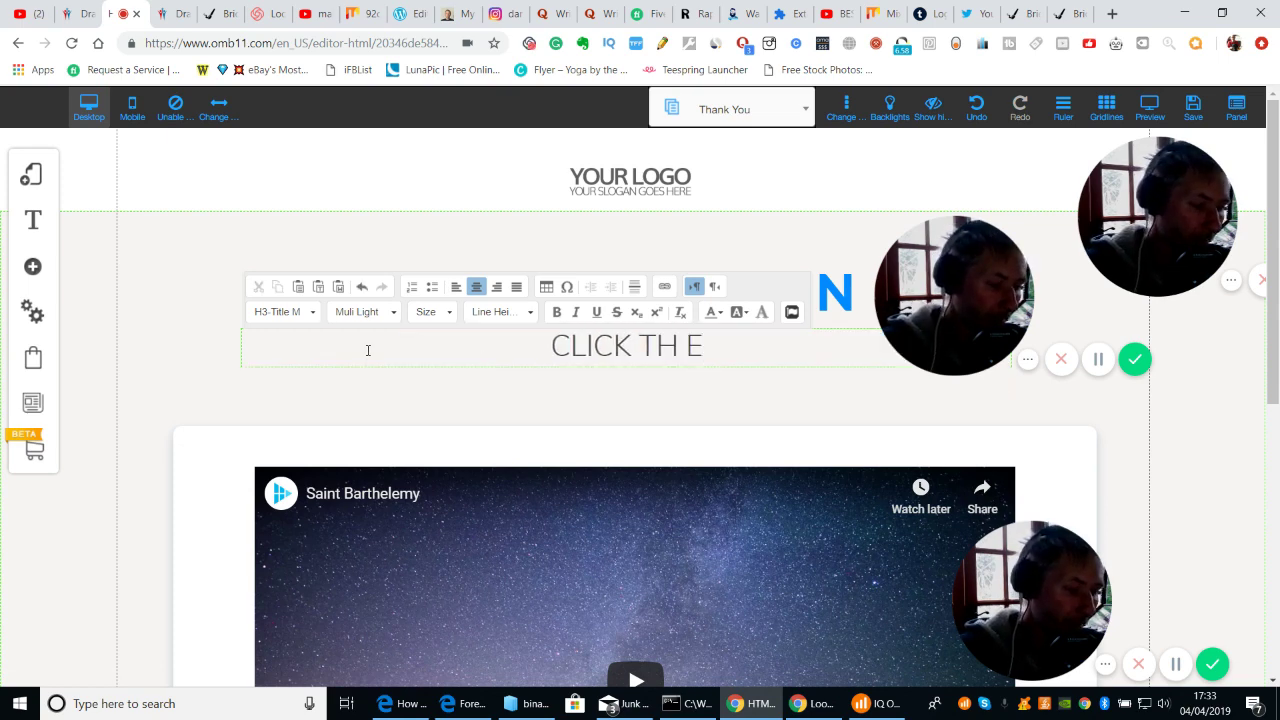
{"action": "key", "text": "BackSpace"}
{"action": "key", "text": "BackSpace"}
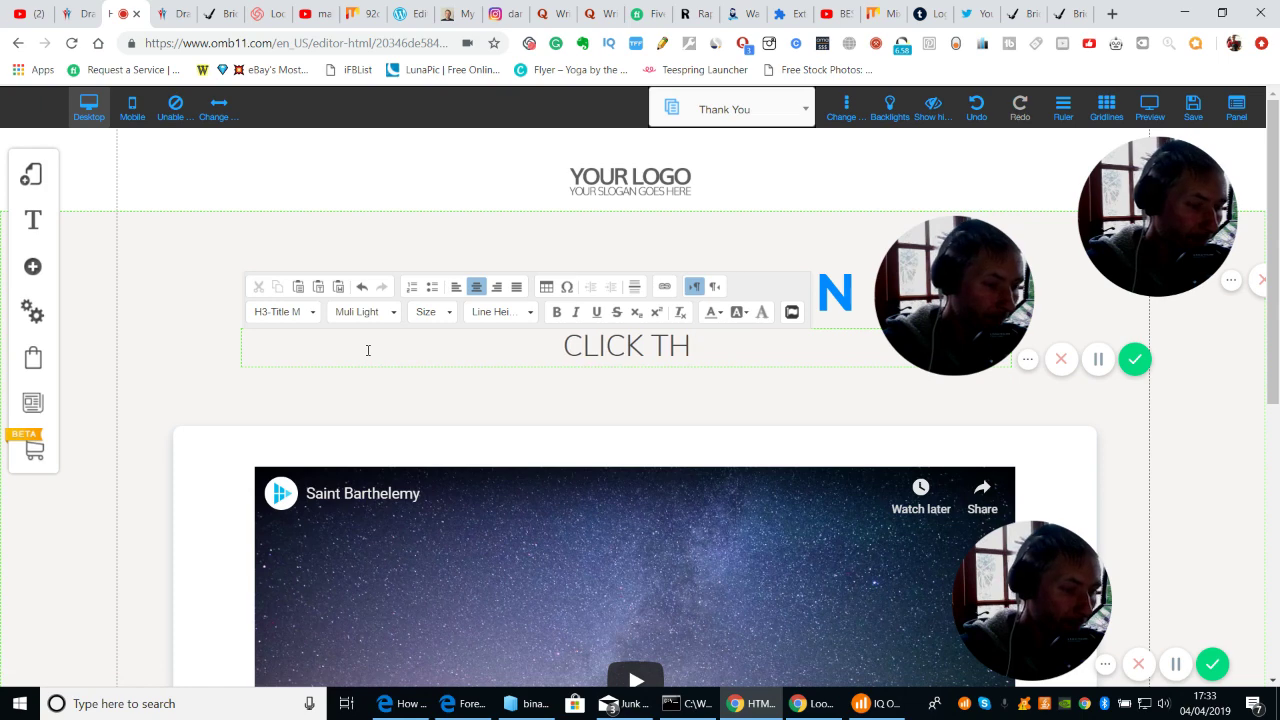
{"action": "type", "text": "R"}
{"action": "key", "text": "BackSpace"}
{"action": "type", "text": "E LINK"}
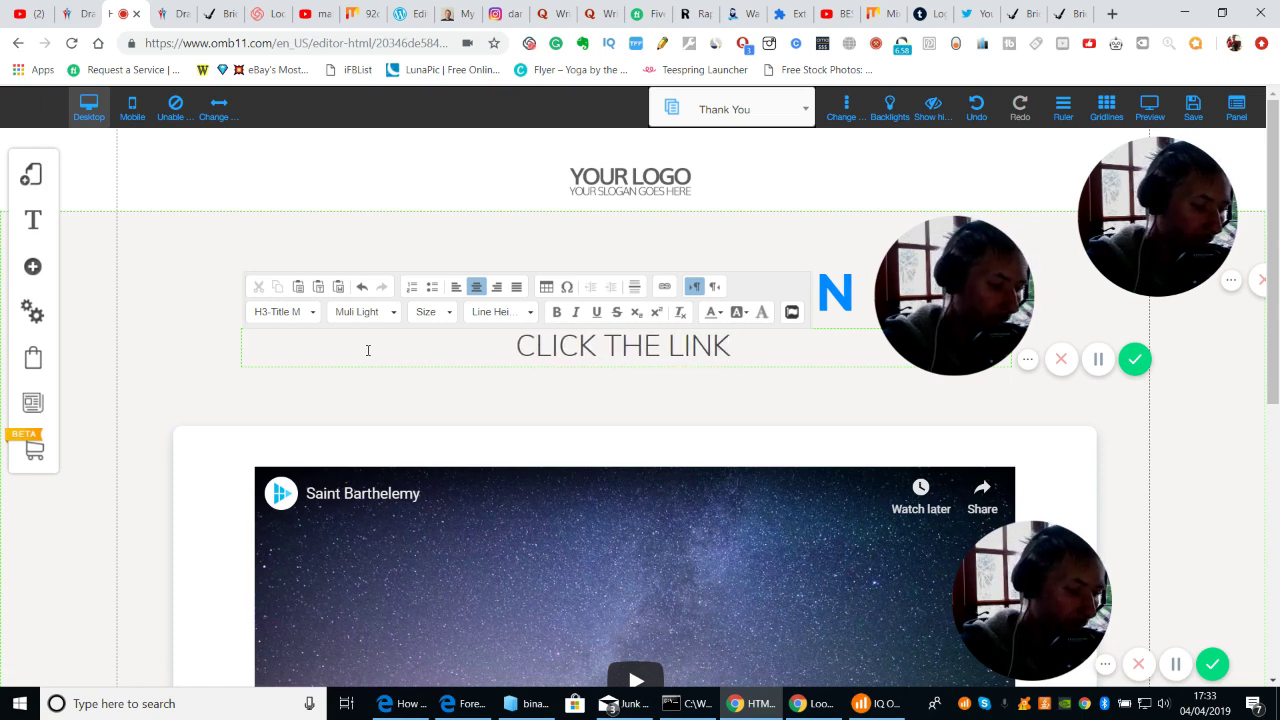
{"action": "type", "text": " FOR YOUR"}
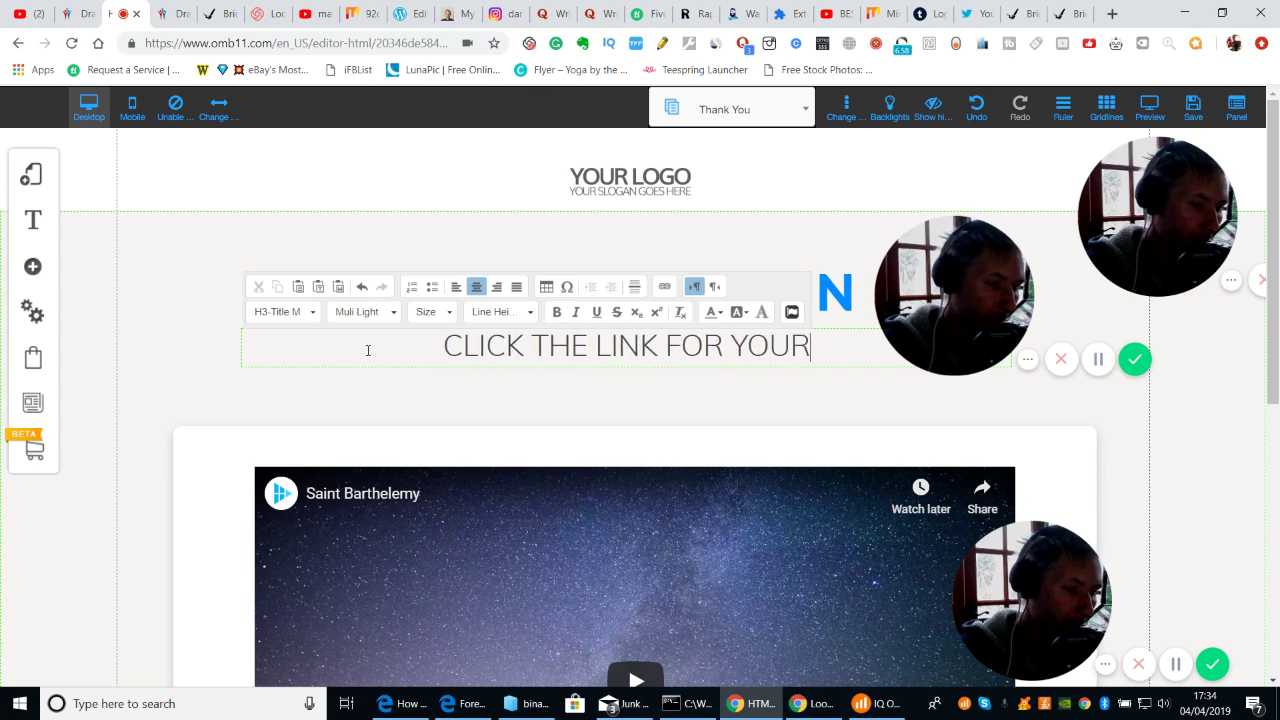
{"action": "type", "text": " STU"}
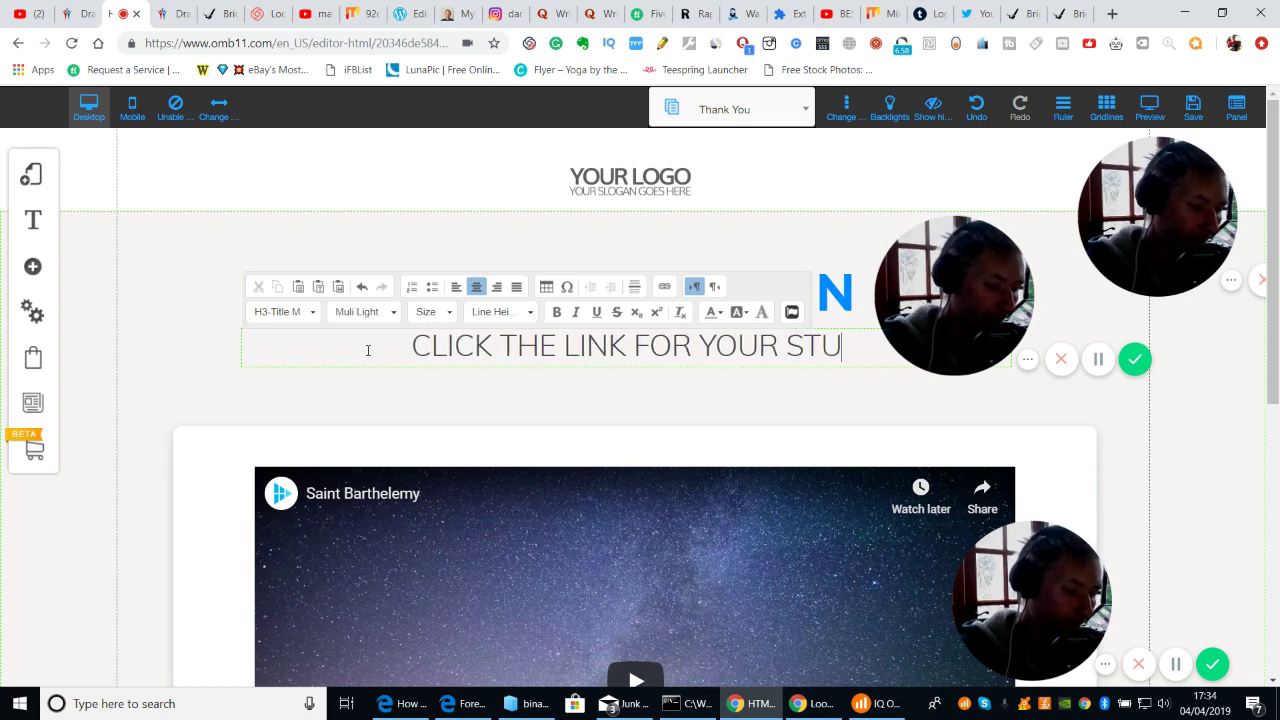
{"action": "type", "text": "FF"}
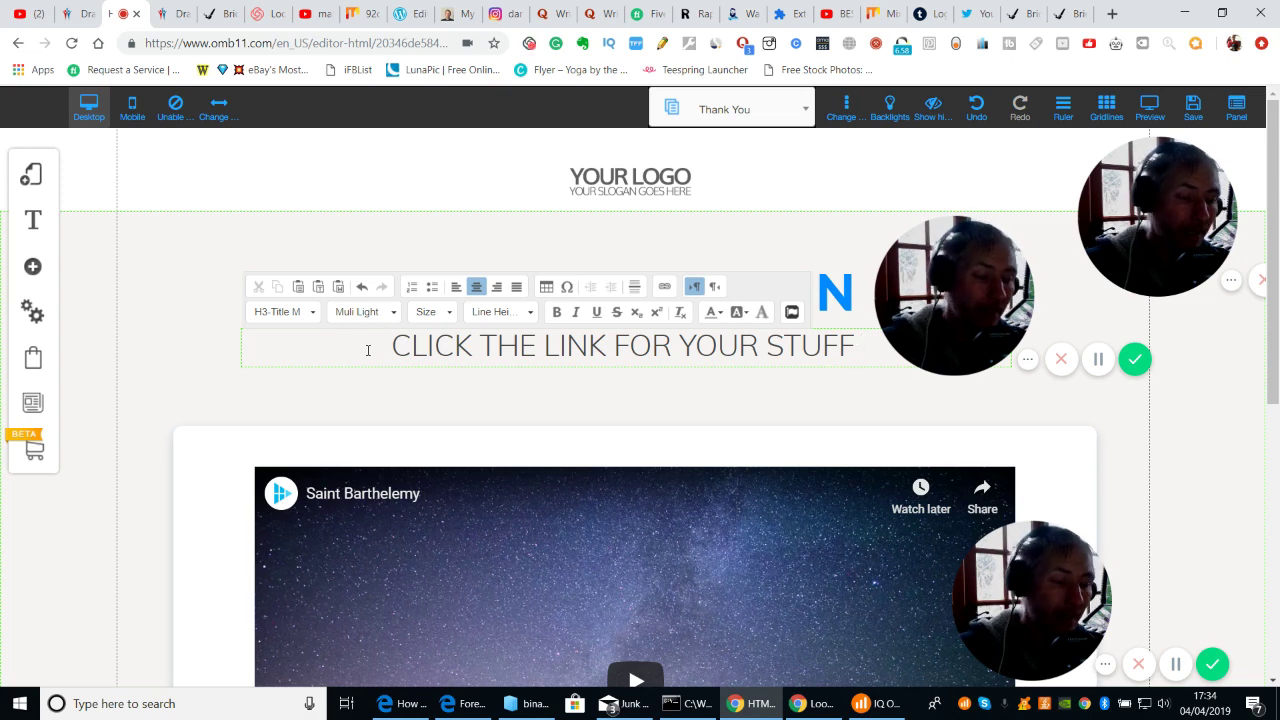
{"action": "left_click", "coordinate": [383, 400]}
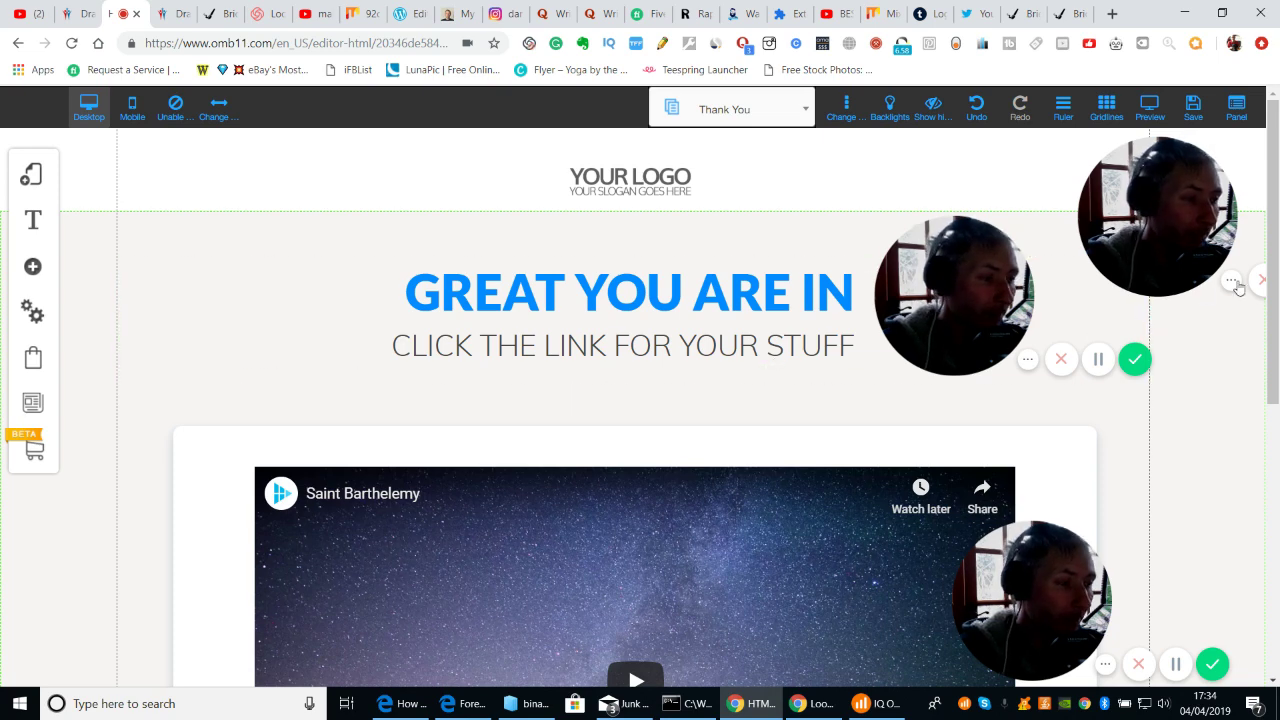
Step: Open the configuration of the Thank You page's placeholder video and clear its video URL
{"action": "left_click_drag", "start_coordinate": [1276, 155], "coordinate": [1277, 243]}
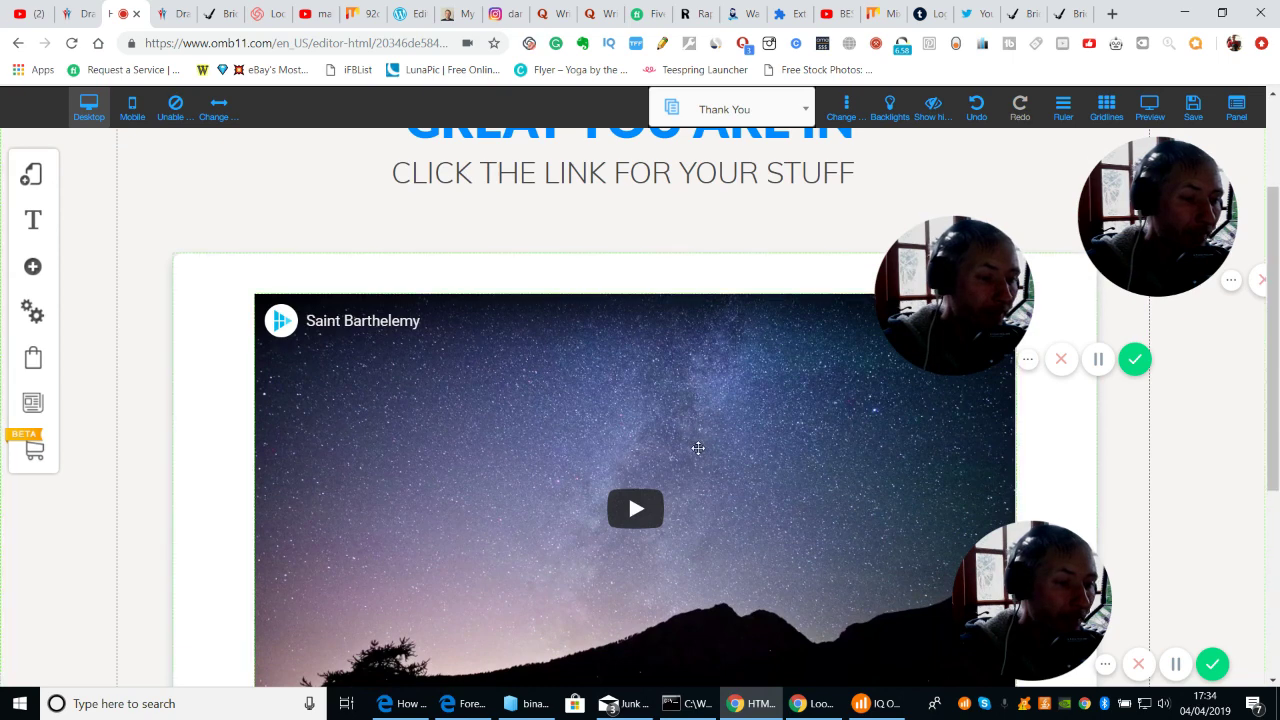
{"action": "left_click", "coordinate": [596, 464]}
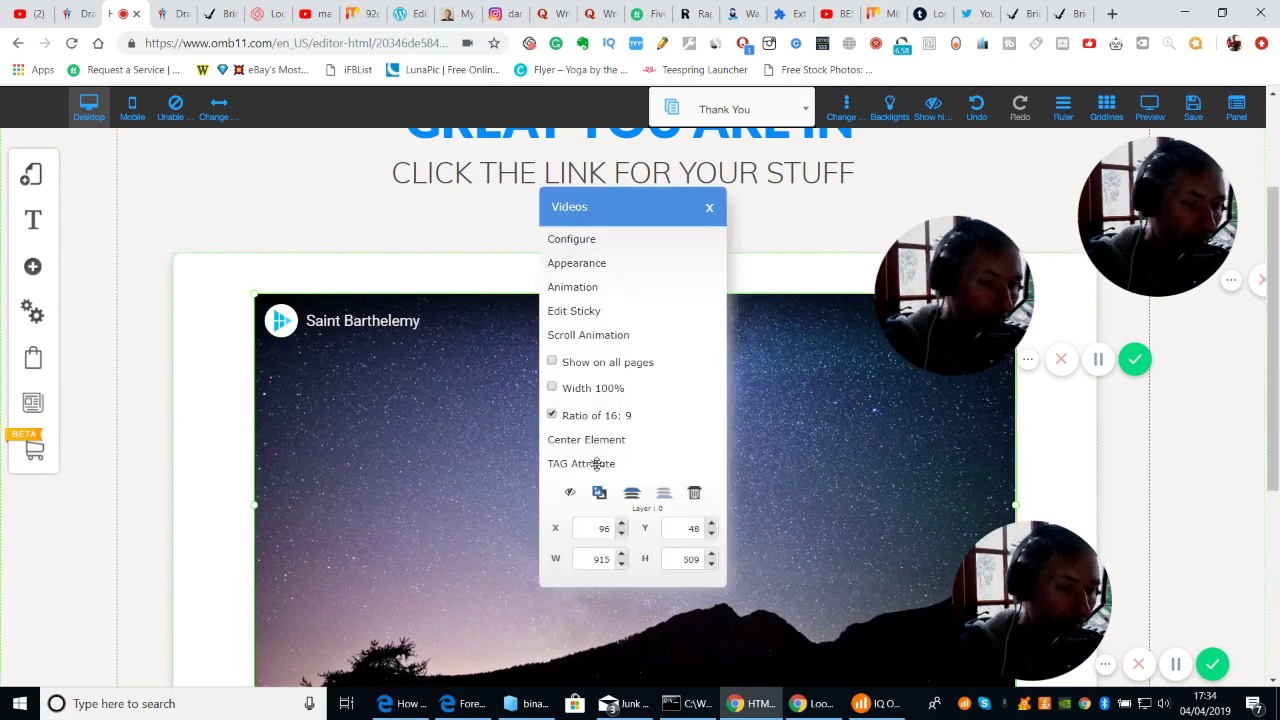
{"action": "left_click", "coordinate": [603, 241]}
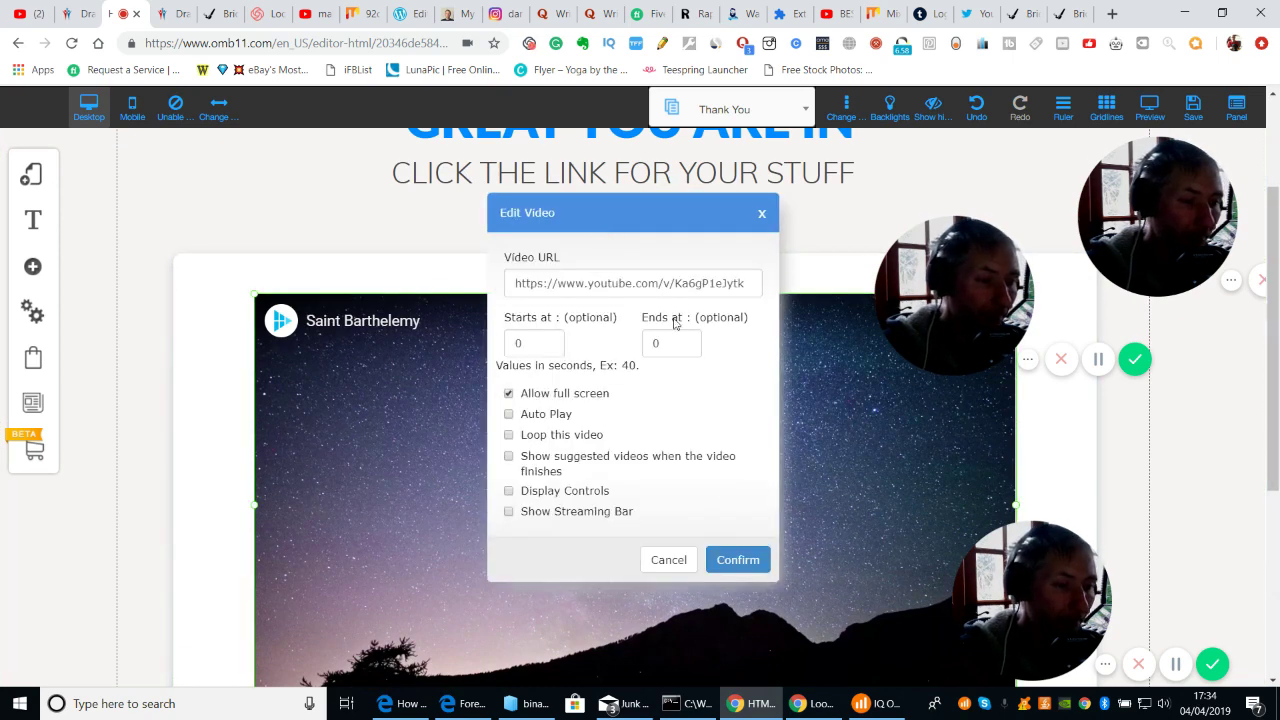
{"action": "left_click_drag", "start_coordinate": [748, 283], "coordinate": [458, 279]}
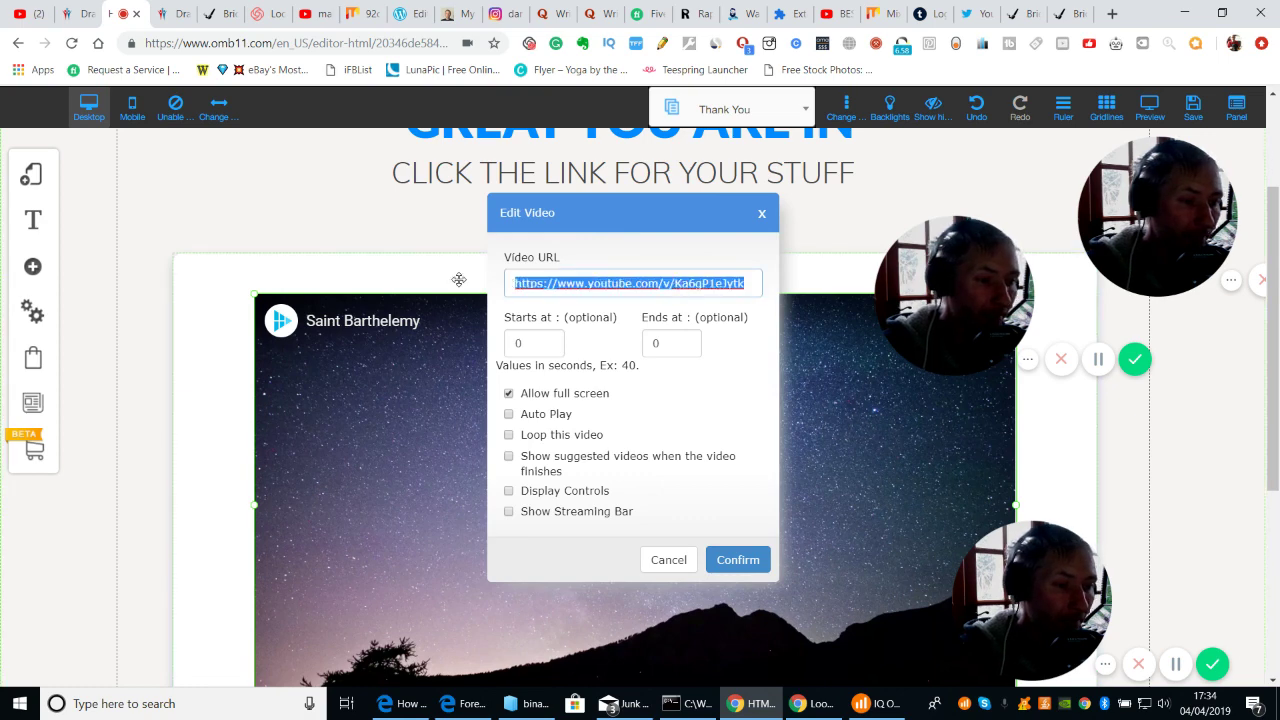
{"action": "key", "text": "BackSpace"}
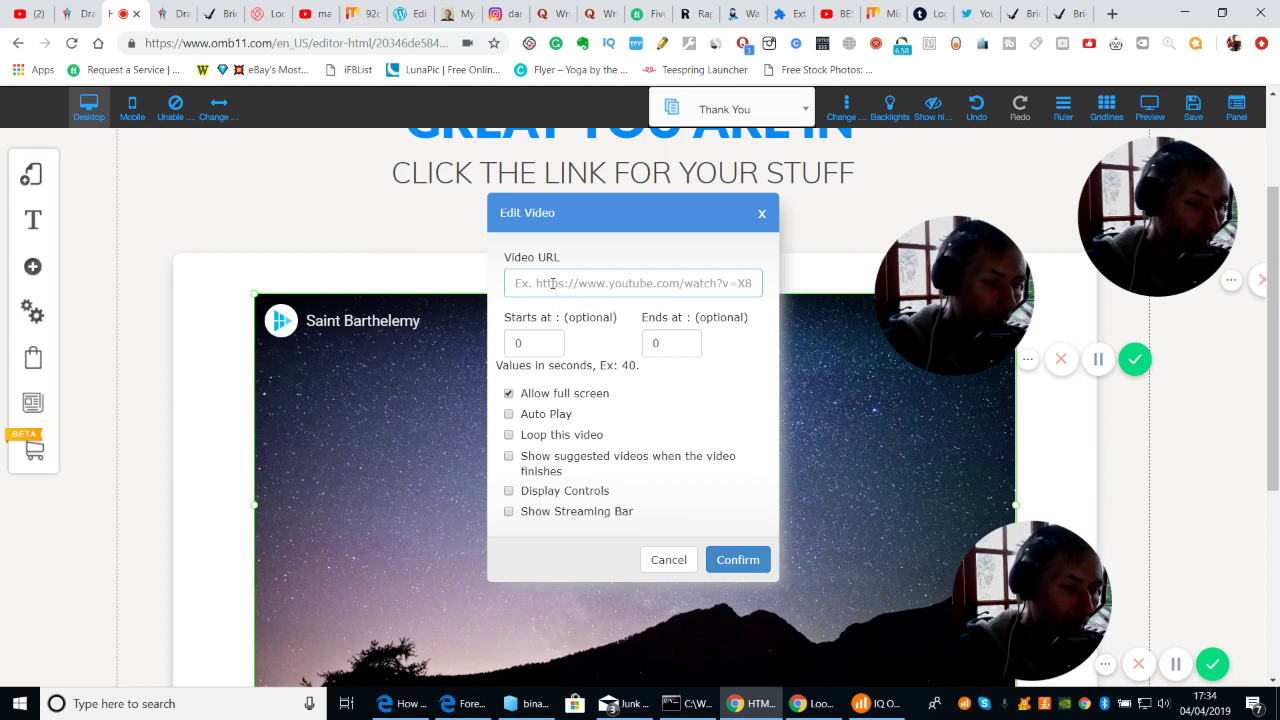
Step: Switch to YouTube, copy the URL of the "make money with builderall 2019" video, and close that page
{"action": "left_click", "coordinate": [319, 16]}
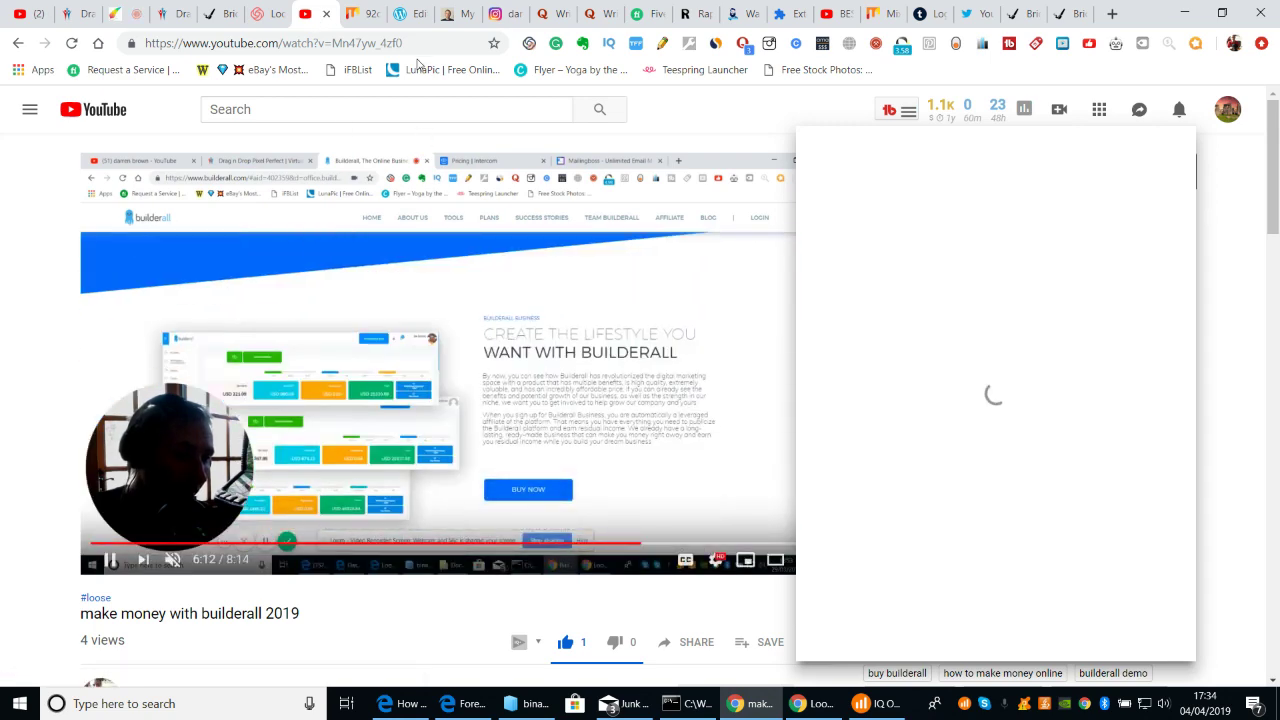
{"action": "left_click_drag", "start_coordinate": [407, 42], "coordinate": [145, 40]}
{"action": "key", "text": "ctrl+c"}
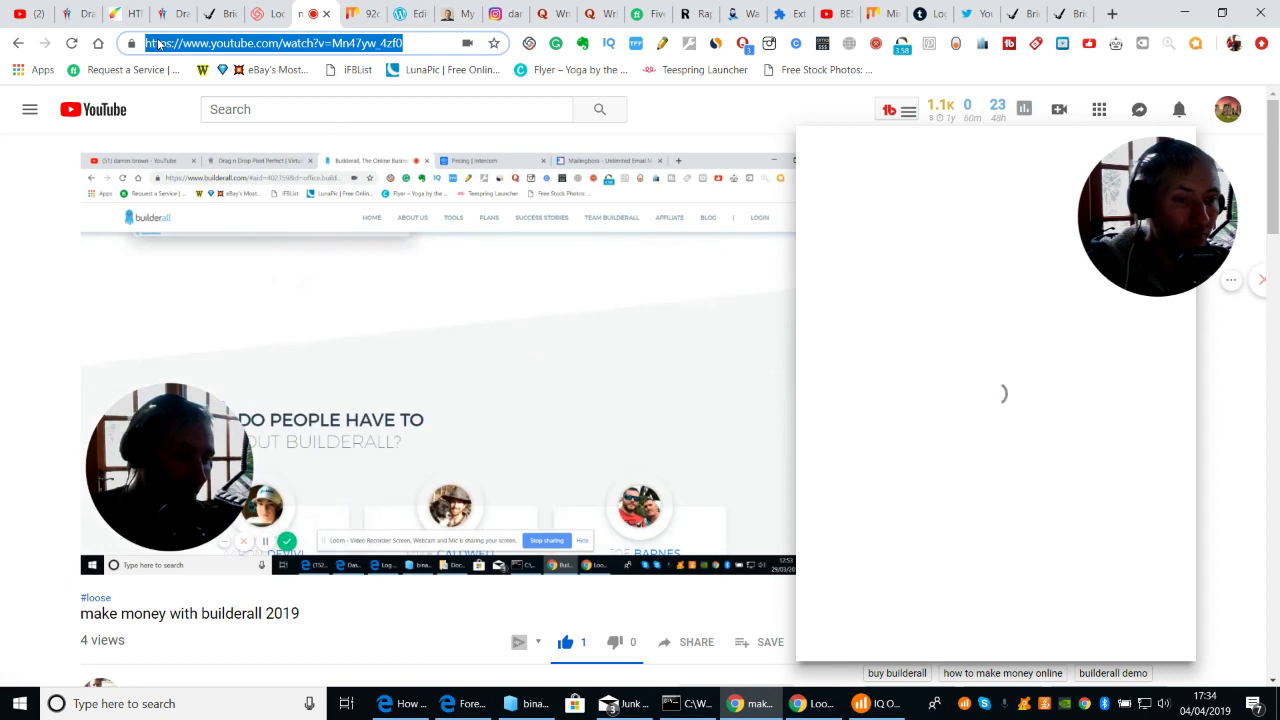
{"action": "right_click", "coordinate": [156, 42]}
{"action": "left_click", "coordinate": [186, 129]}
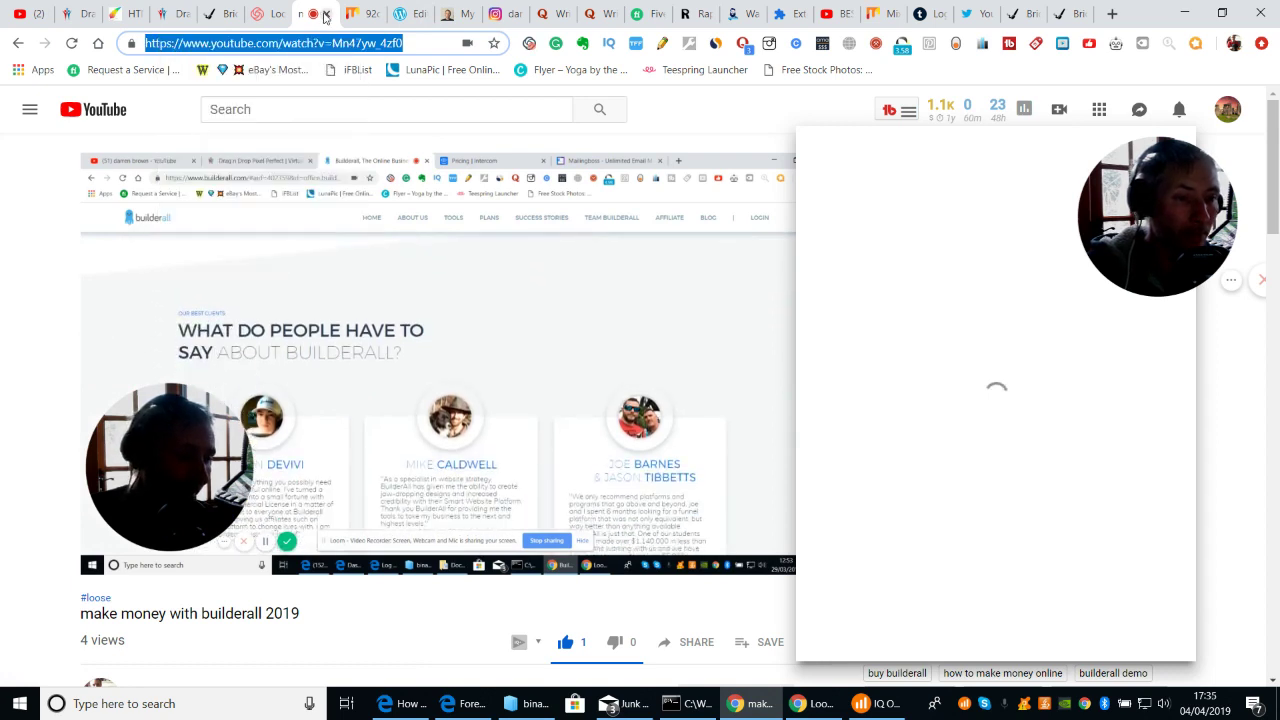
{"action": "key", "text": "ctrl+w"}
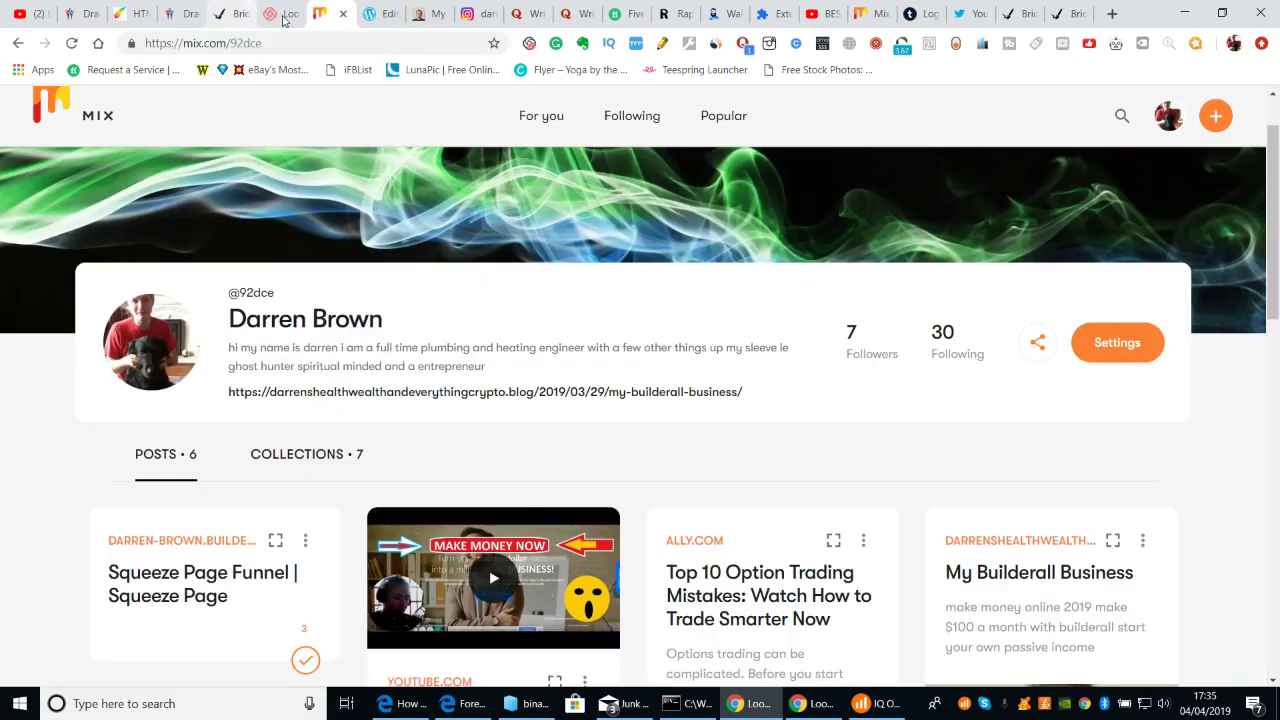
{"action": "left_click", "coordinate": [284, 17]}
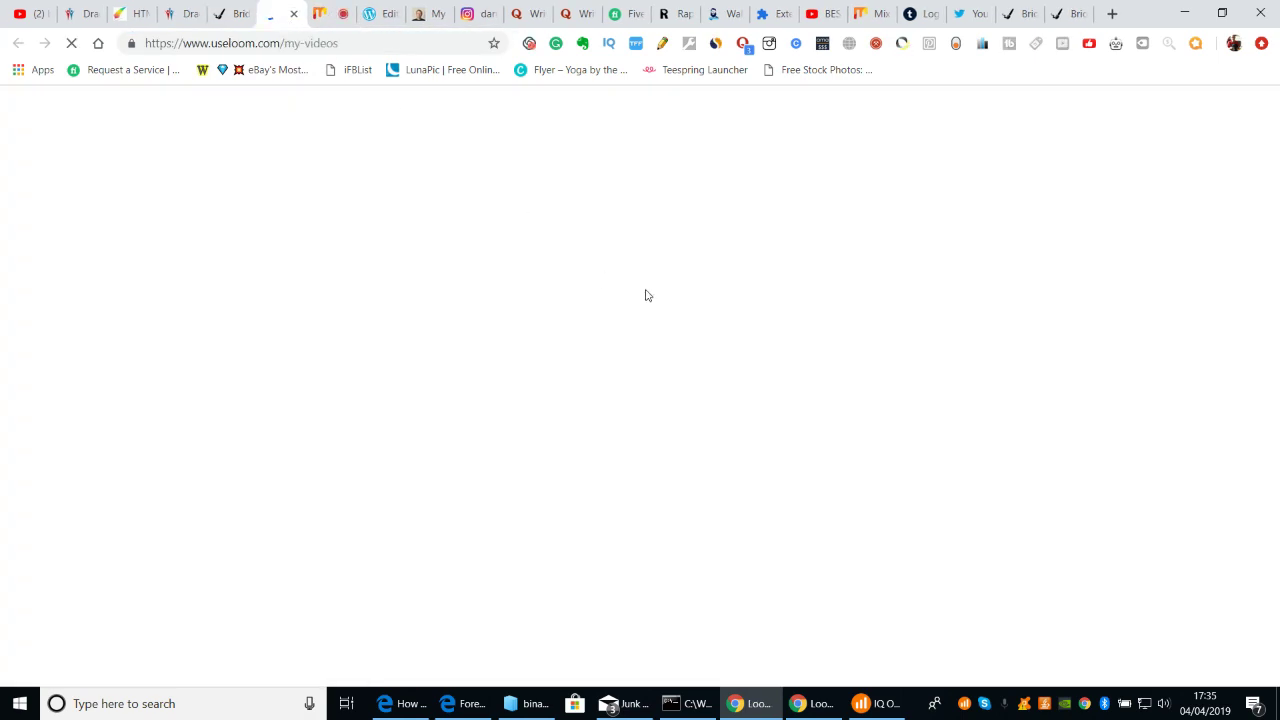
{"action": "left_click", "coordinate": [226, 15]}
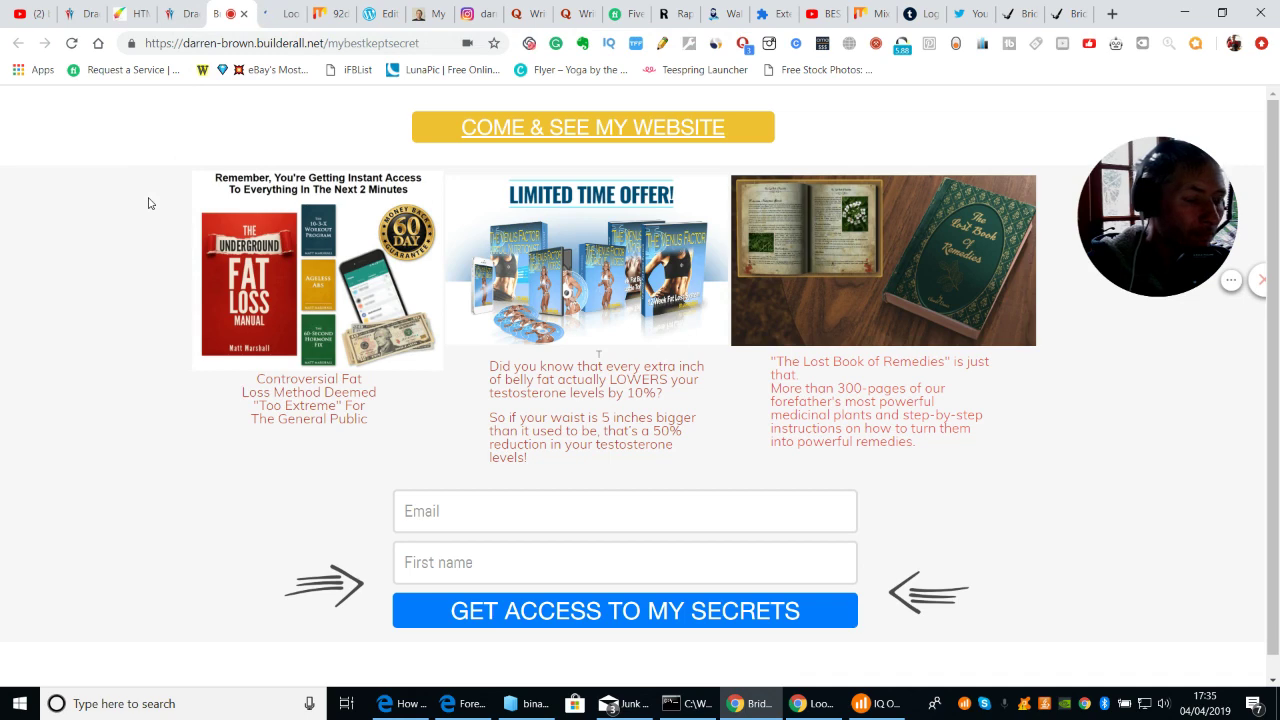
{"action": "left_click", "coordinate": [179, 16]}
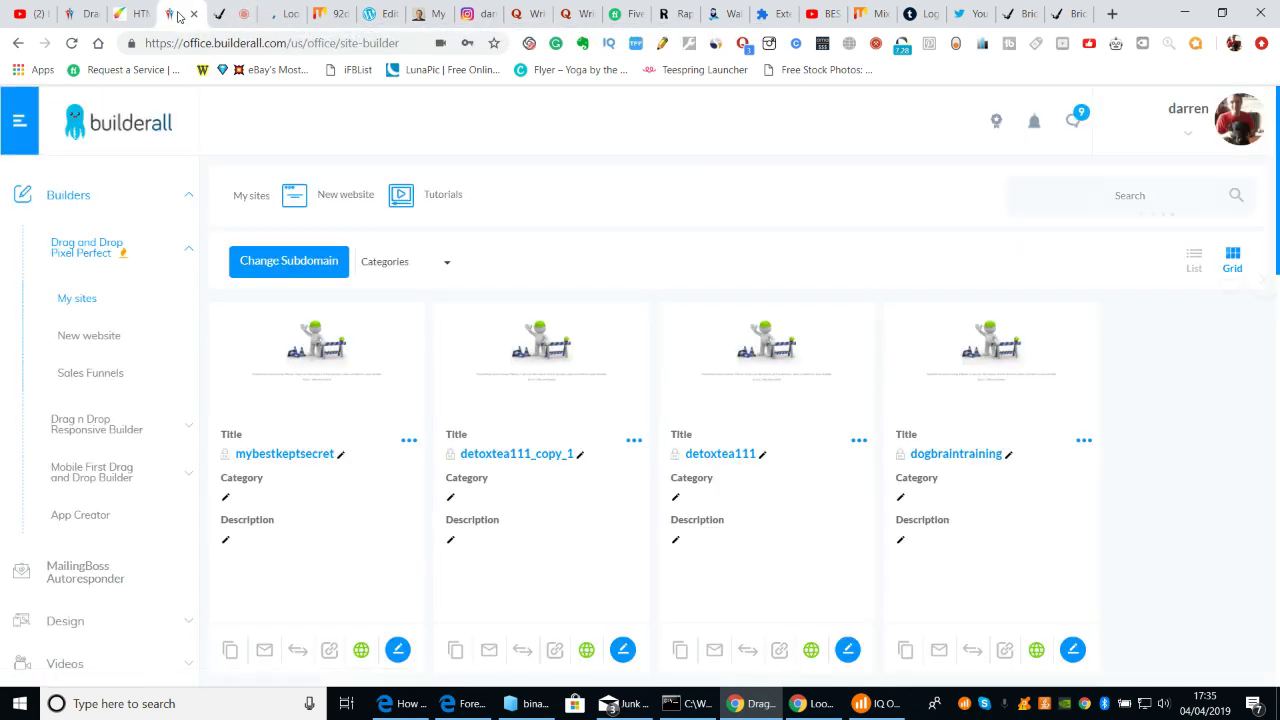
{"action": "left_click", "coordinate": [133, 16]}
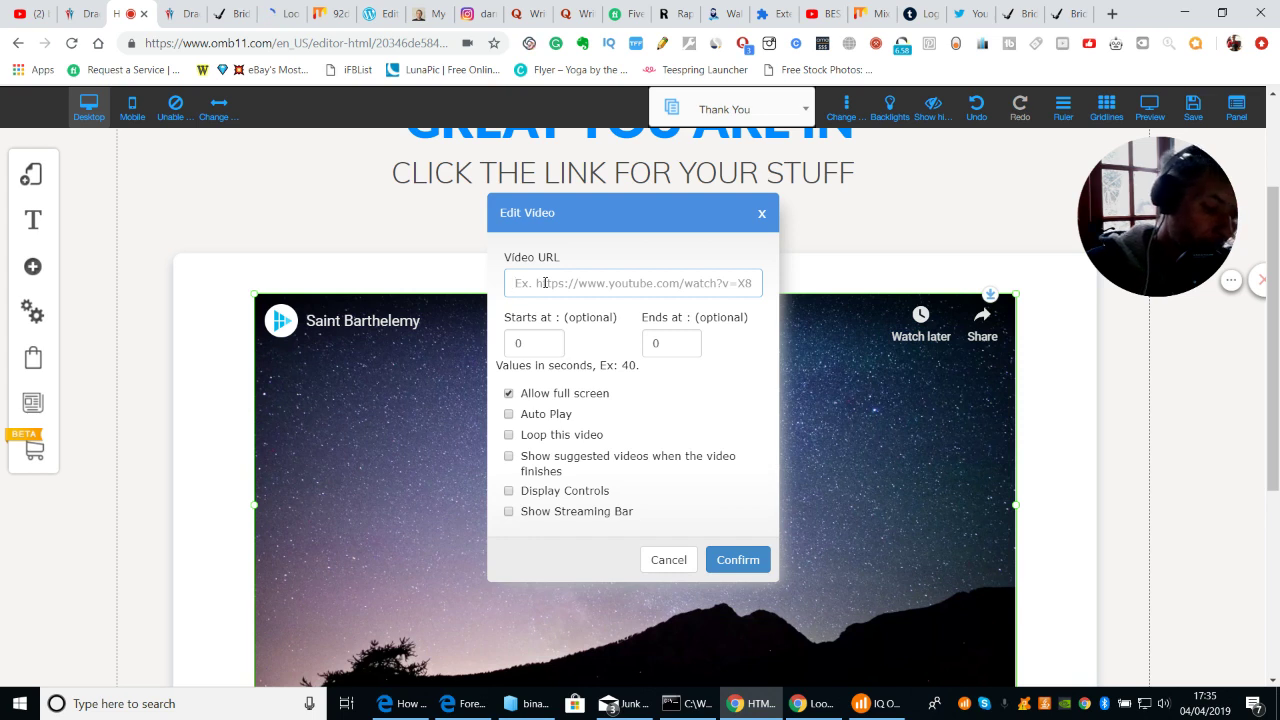
{"action": "key", "text": "ctrl+v"}
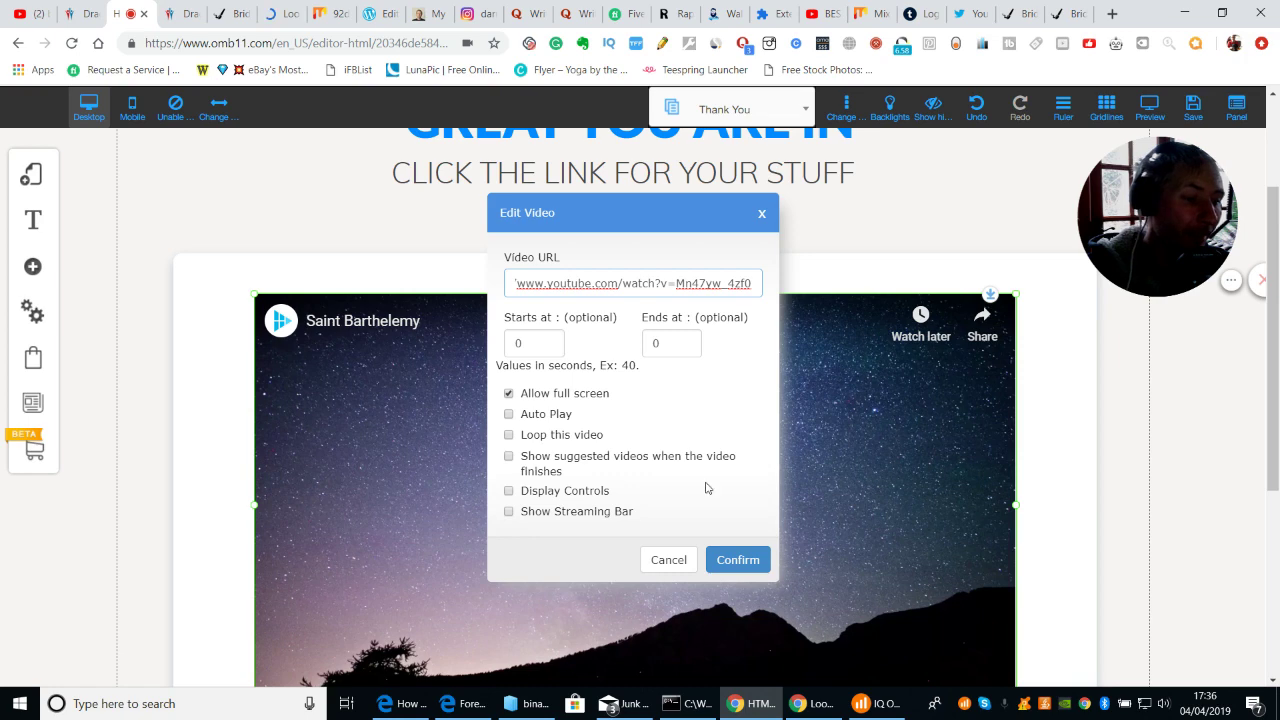
{"action": "left_click", "coordinate": [735, 560]}
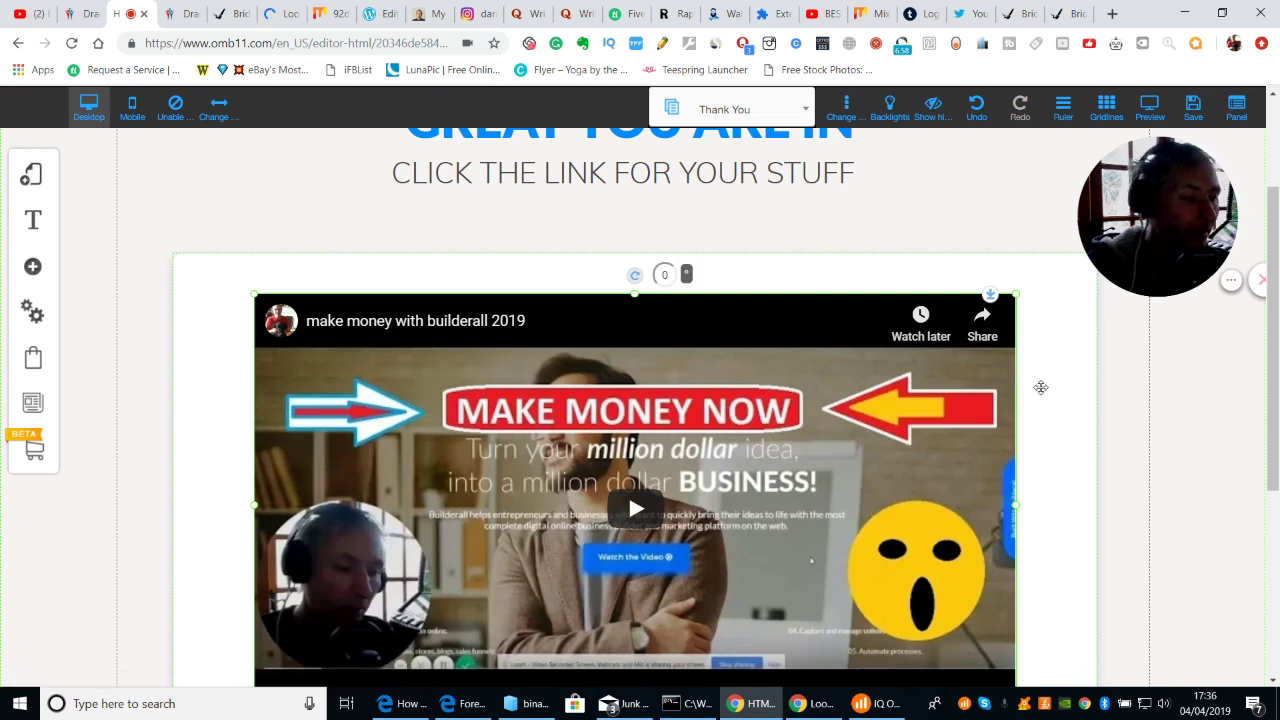
Step: Replace the Thank You page's upsell text below the video with "TAKE THE NEXT PATH AND CLICK ON THIS LINK"
{"action": "mouse_move", "coordinate": [1274, 250]}
{"action": "left_mouse_down"}
{"action": "mouse_move", "coordinate": [1275, 183]}
{"action": "mouse_move", "coordinate": [1277, 225]}
{"action": "left_mouse_up"}
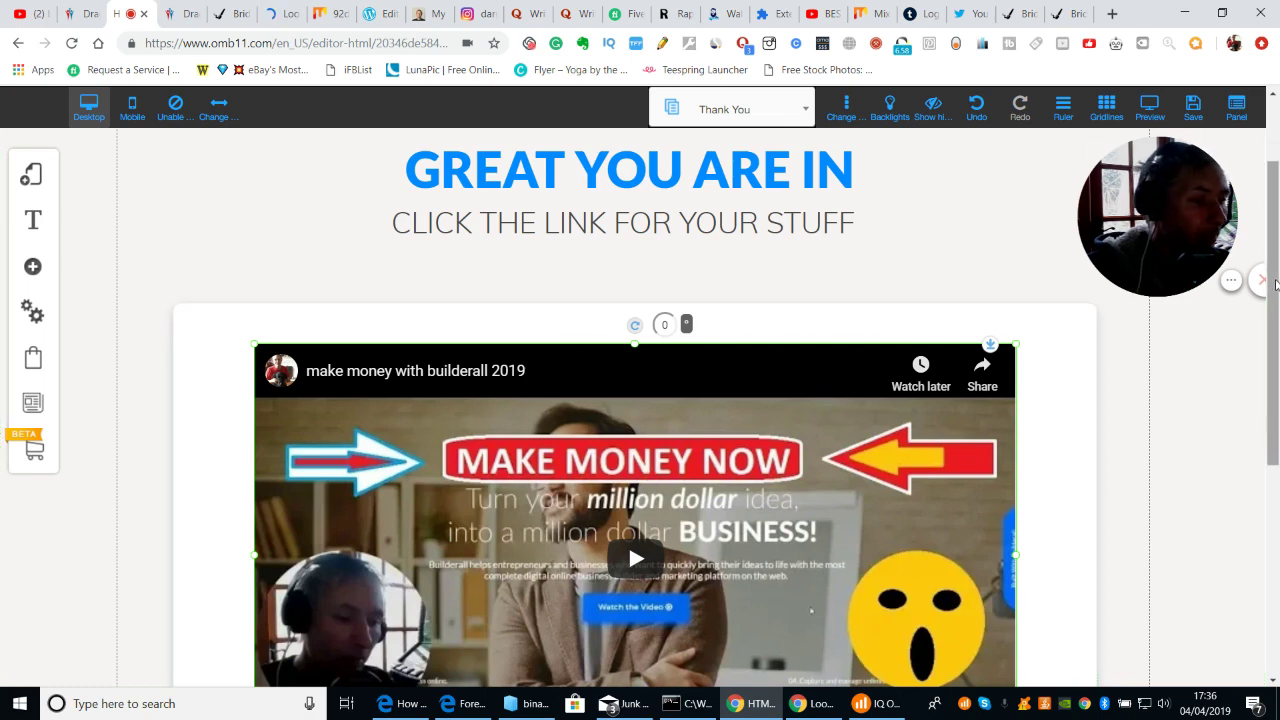
{"action": "left_click_drag", "start_coordinate": [1276, 207], "coordinate": [1277, 415]}
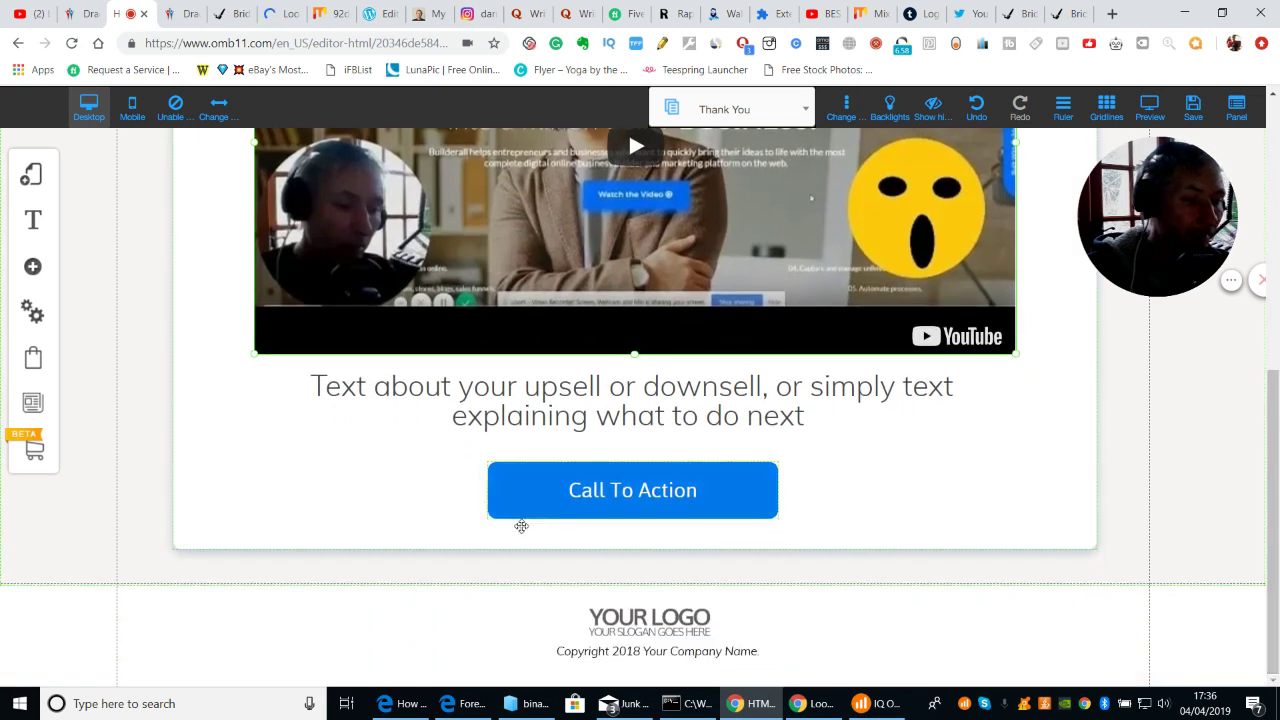
{"action": "left_click", "coordinate": [315, 393]}
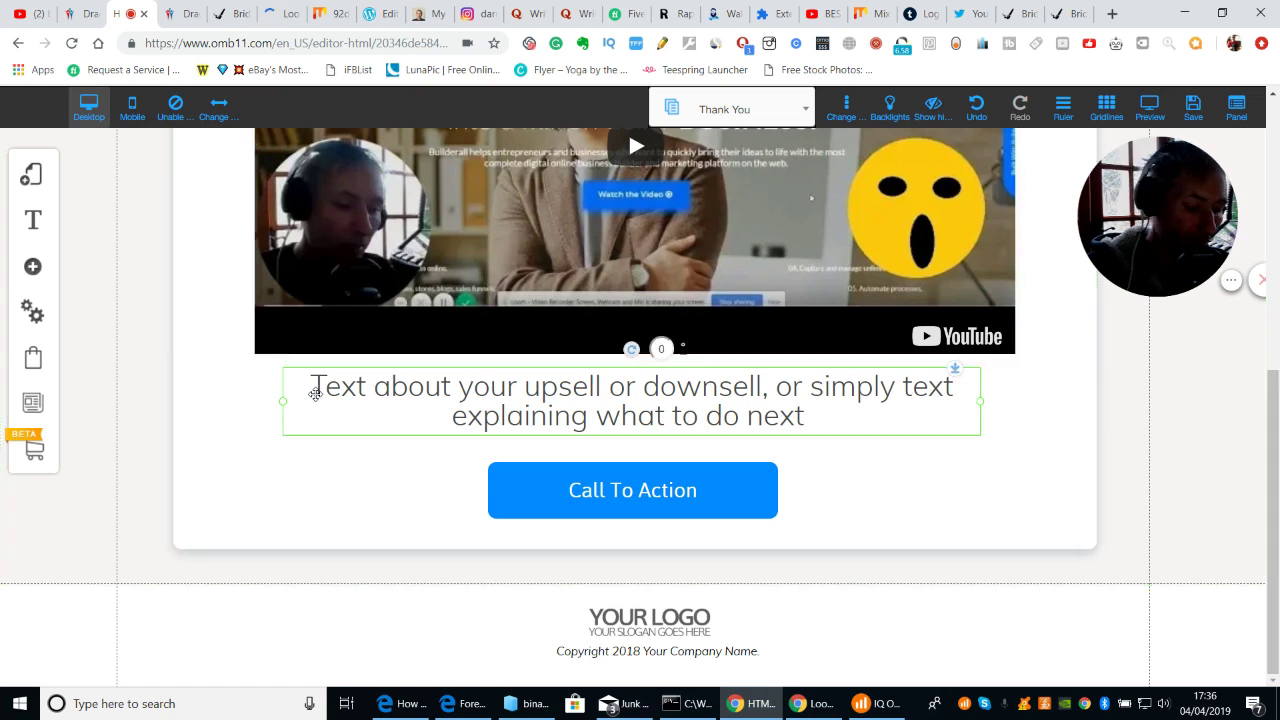
{"action": "right_click", "coordinate": [315, 393]}
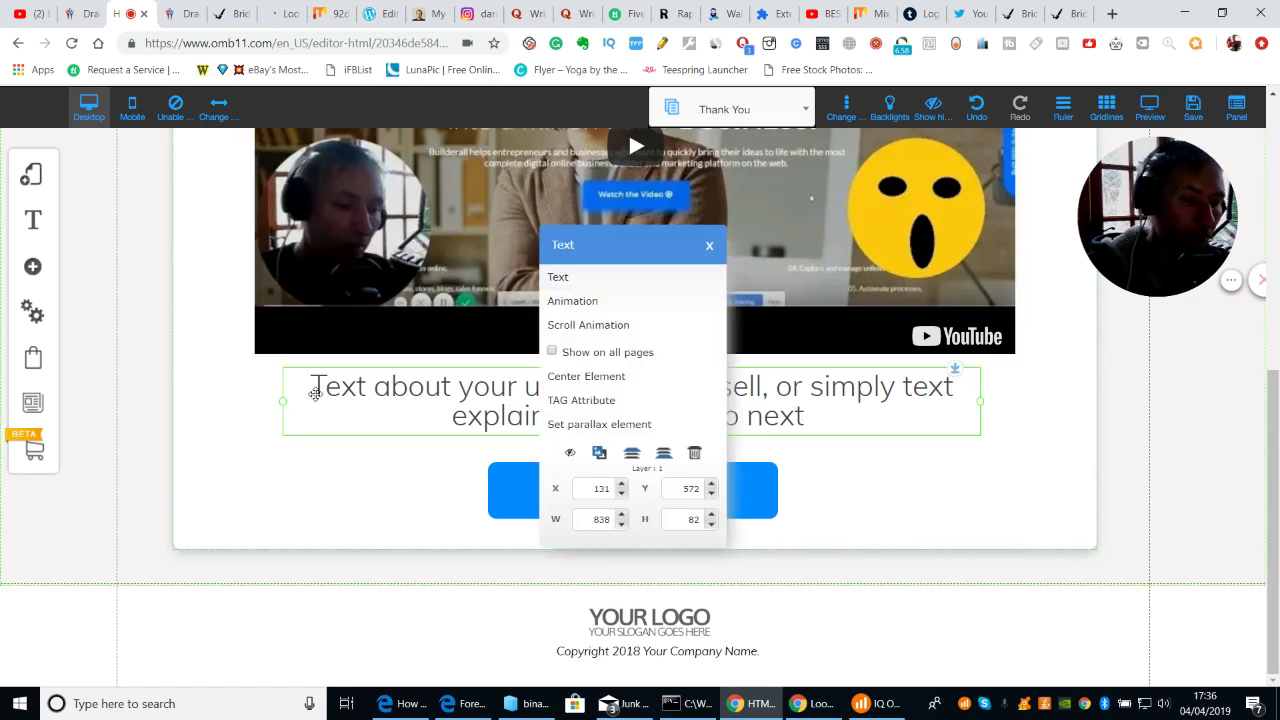
{"action": "left_click", "coordinate": [565, 285]}
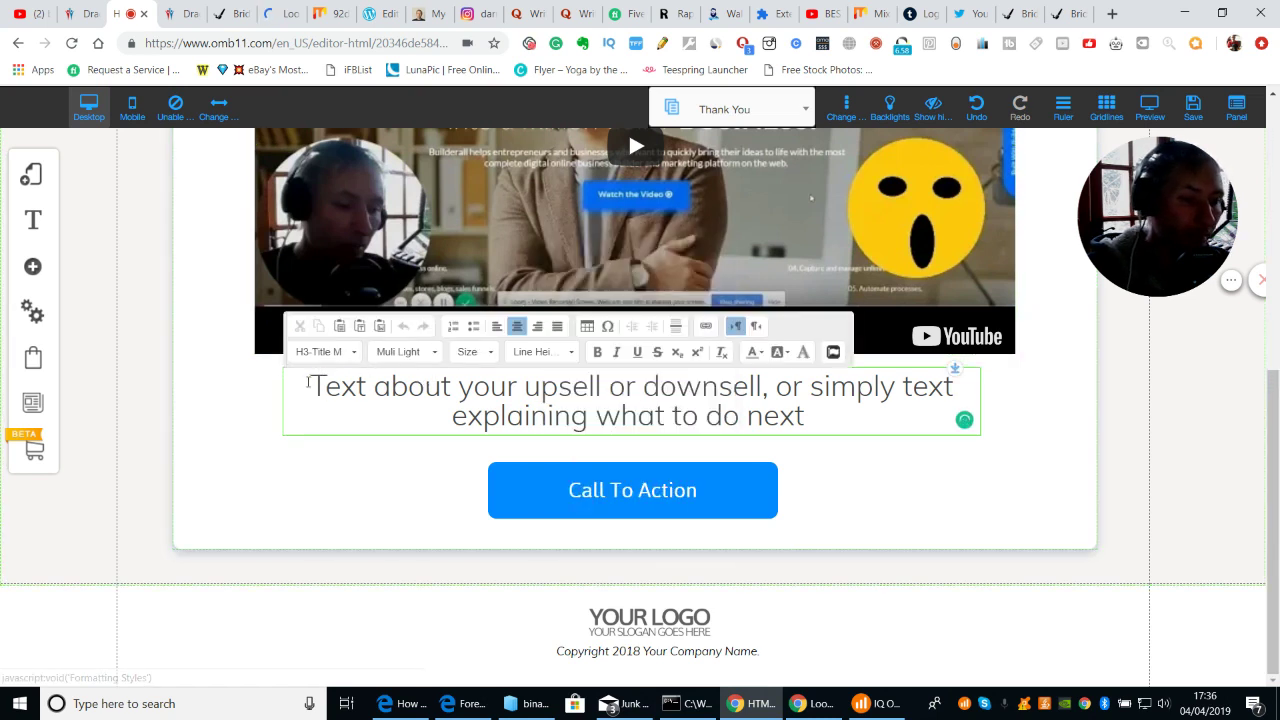
{"action": "left_click_drag", "start_coordinate": [309, 386], "coordinate": [601, 388]}
{"action": "key", "text": "shift+End"}
{"action": "key", "text": "Left"}
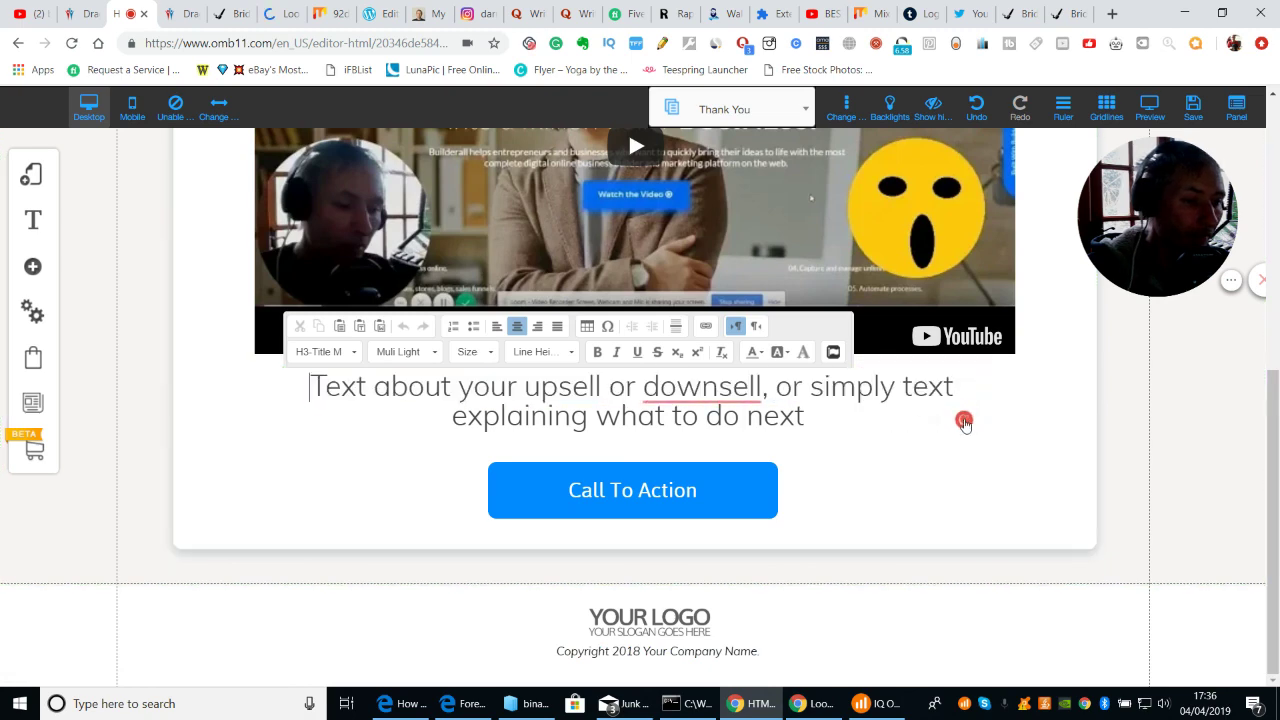
{"action": "left_click_drag", "start_coordinate": [908, 403], "coordinate": [923, 449]}
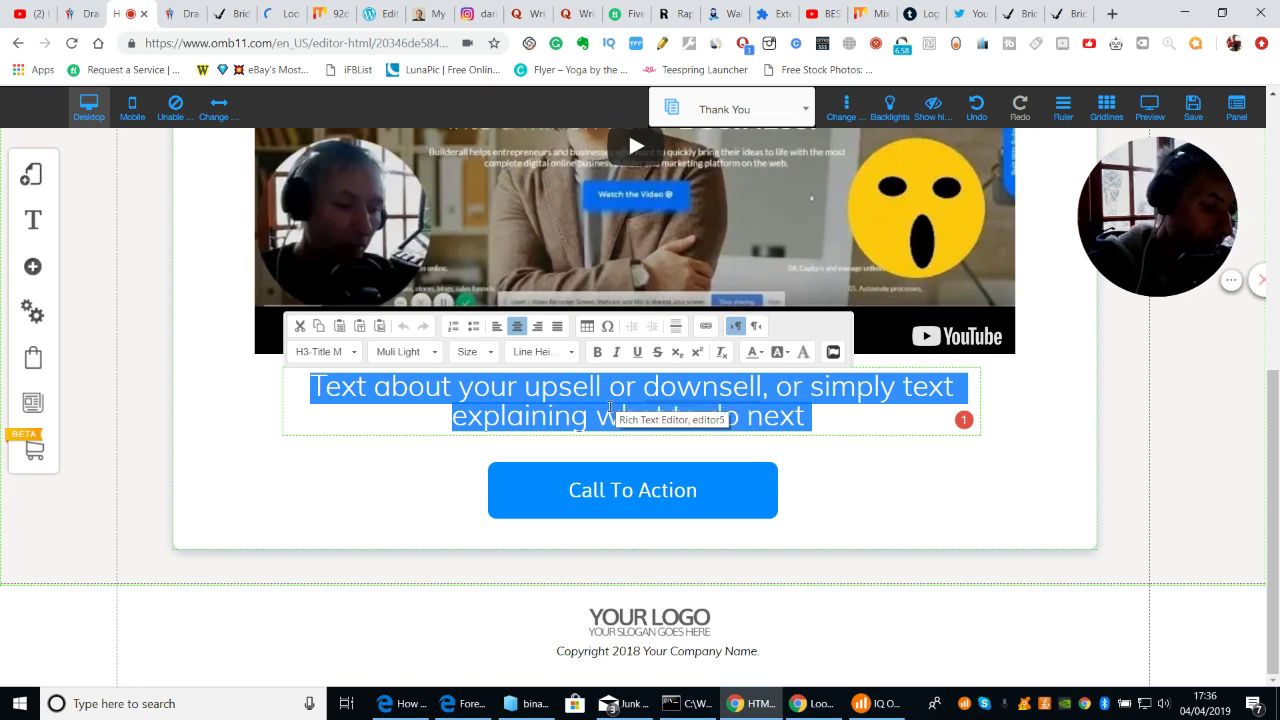
{"action": "type", "text": "TAK"}
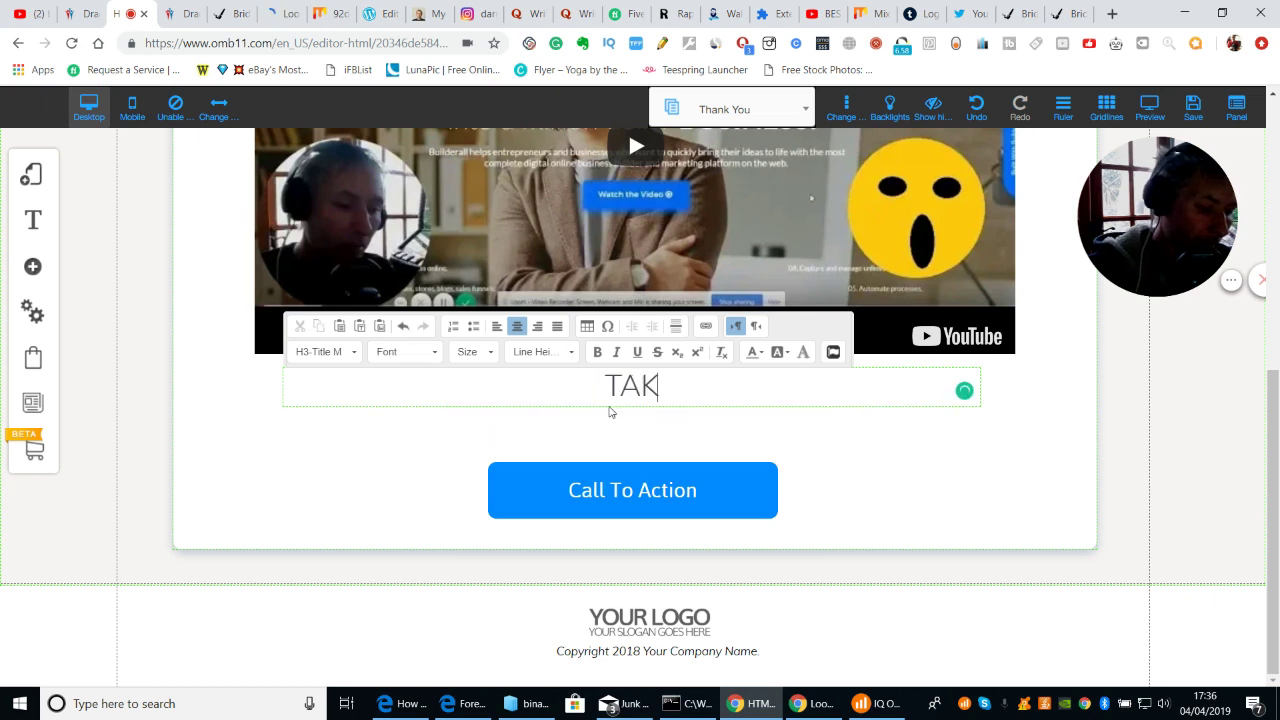
{"action": "type", "text": "E THE NES"}
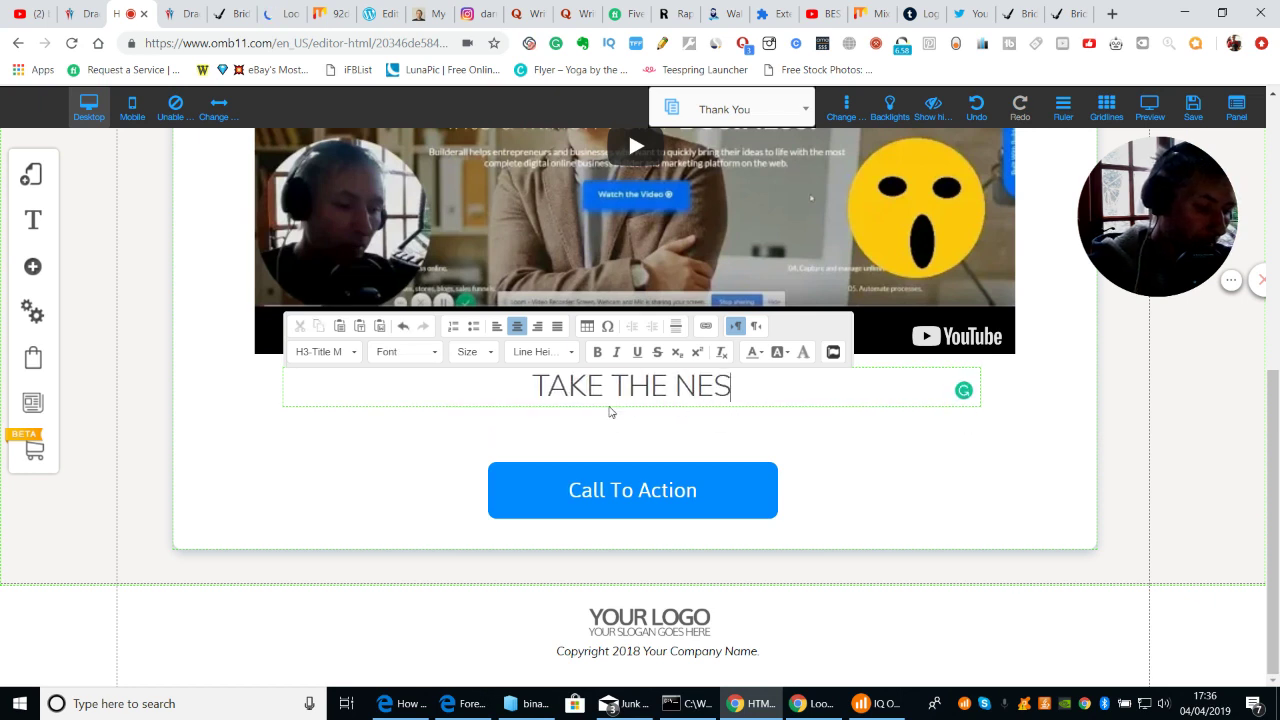
{"action": "type", "text": "T [A"}
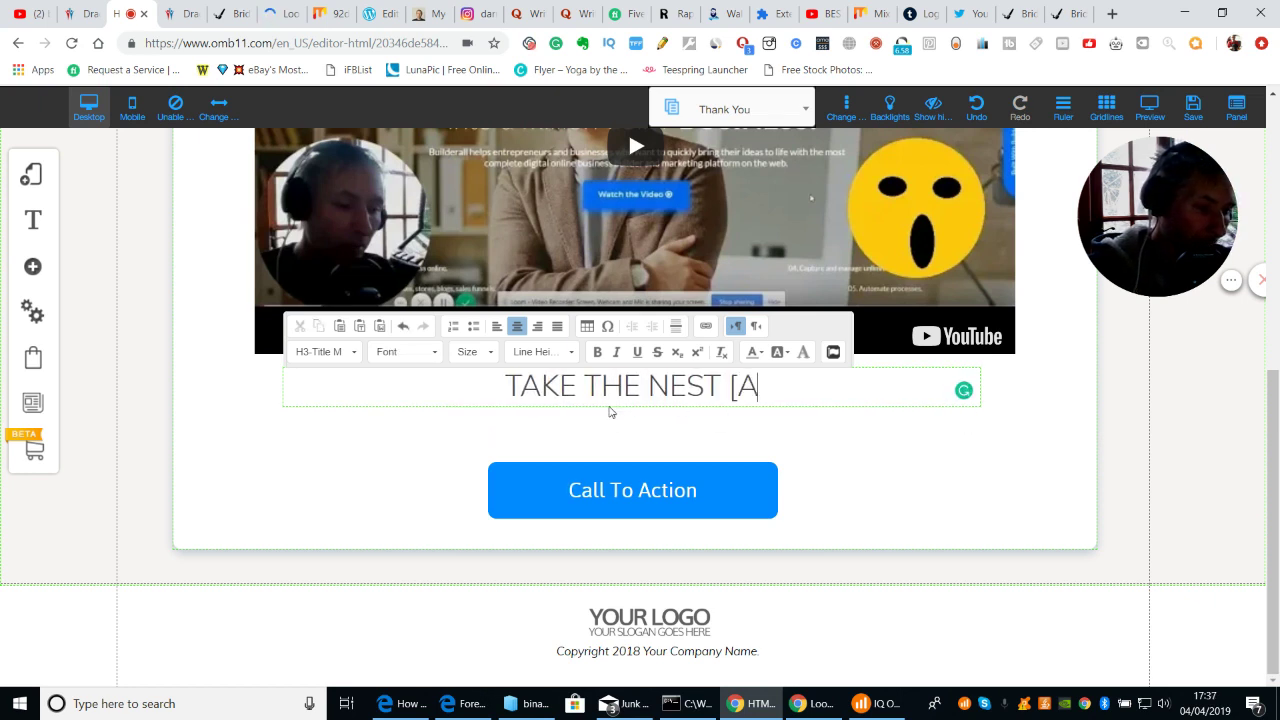
{"action": "key", "text": "BackSpace"}
{"action": "key", "text": "BackSpace"}
{"action": "key", "text": "BackSpace"}
{"action": "key", "text": "BackSpace"}
{"action": "key", "text": "BackSpace"}
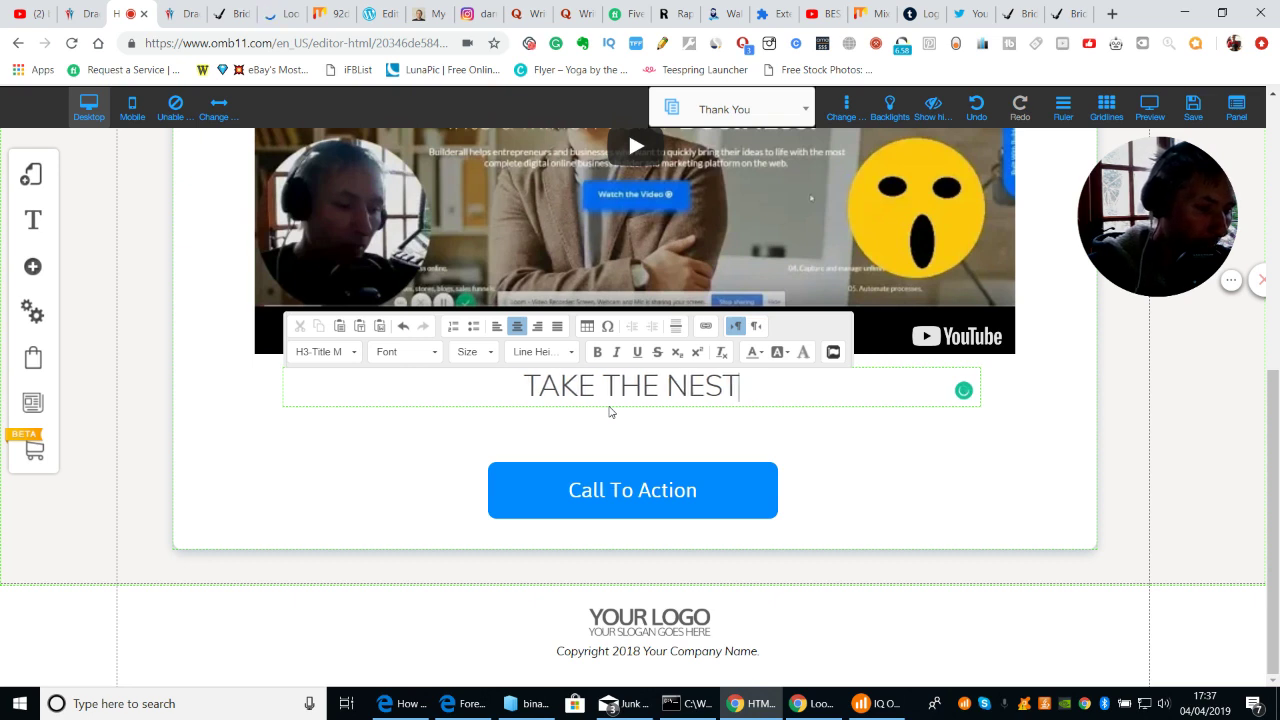
{"action": "type", "text": "XT PAT"}
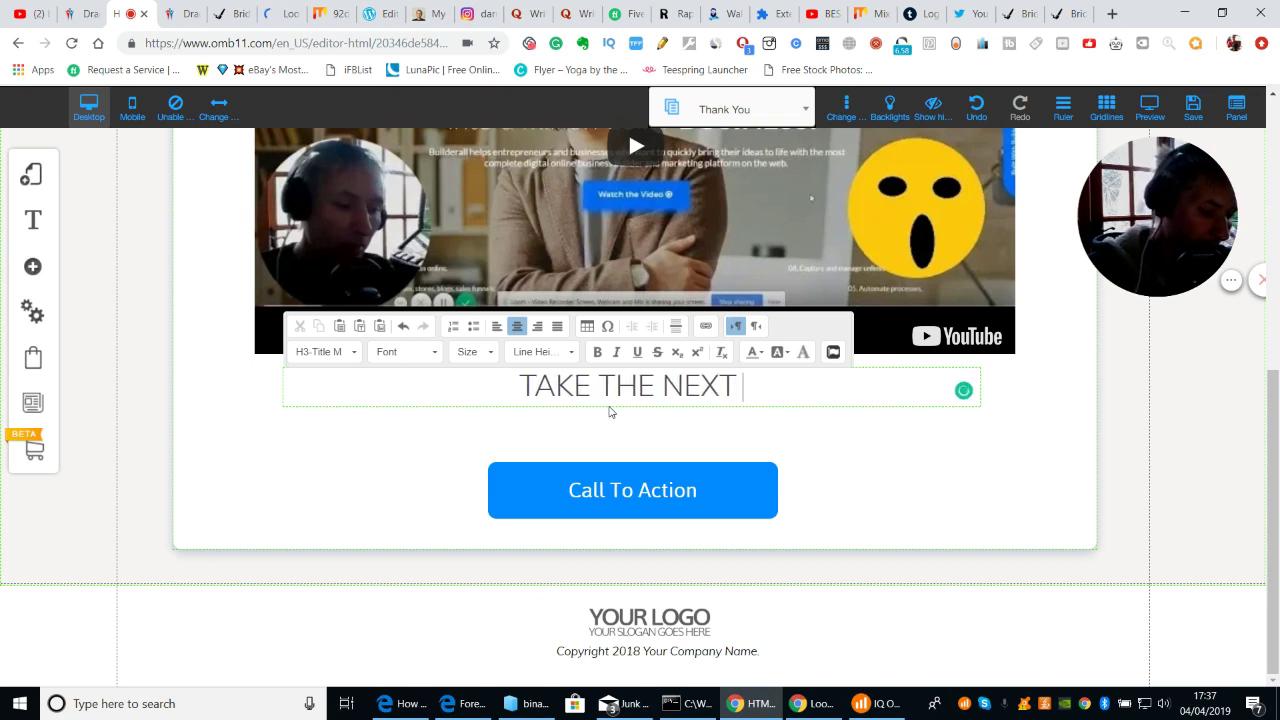
{"action": "type", "text": "A"}
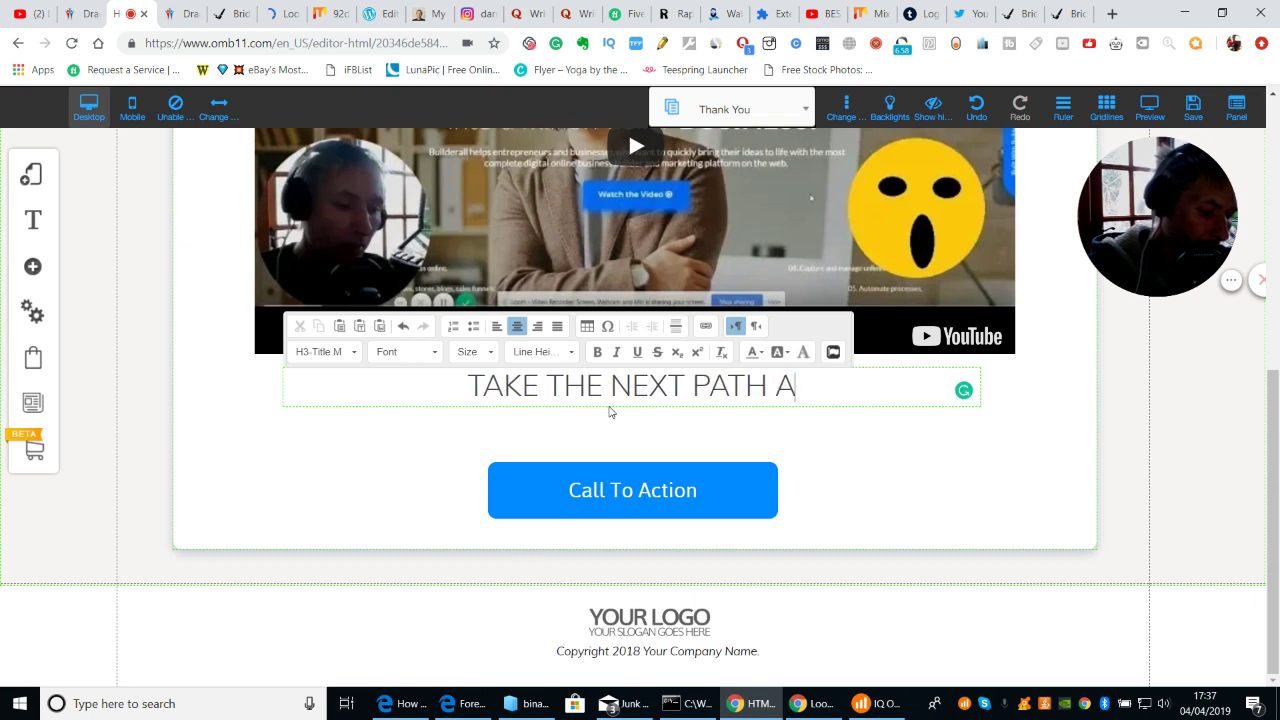
{"action": "type", "text": "ND CLICK "}
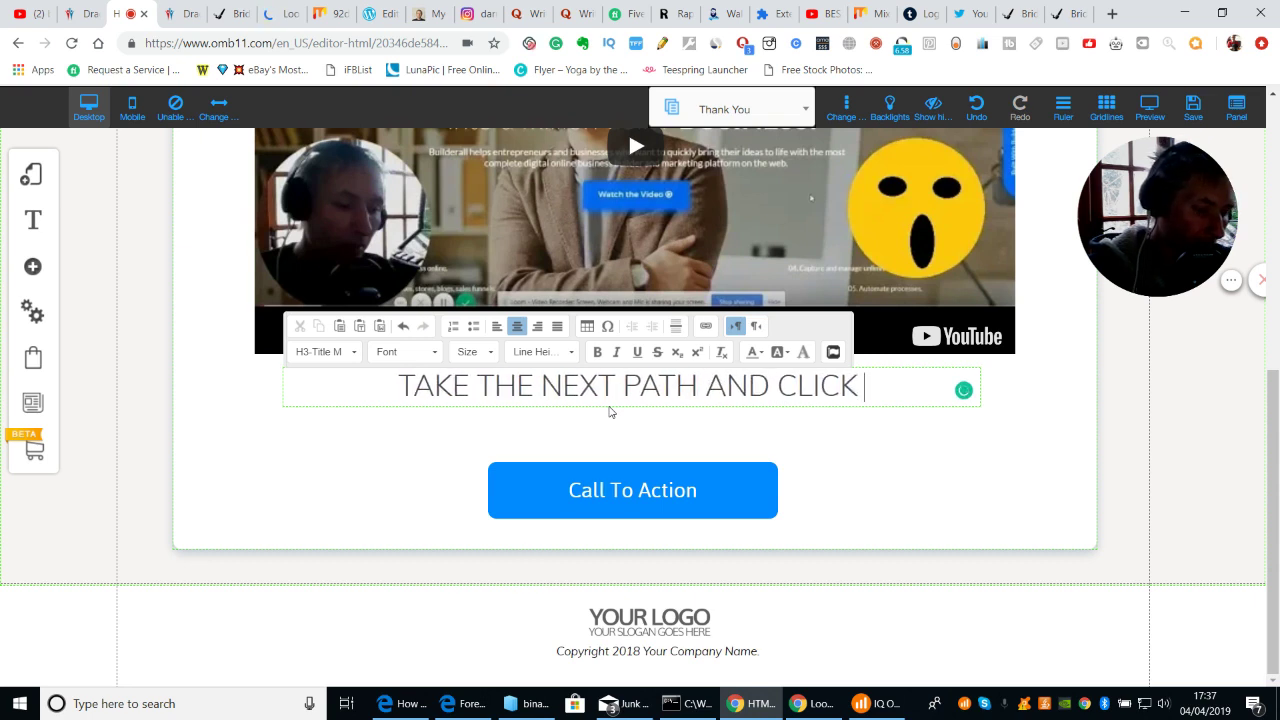
{"action": "type", "text": "ON THIS LINK"}
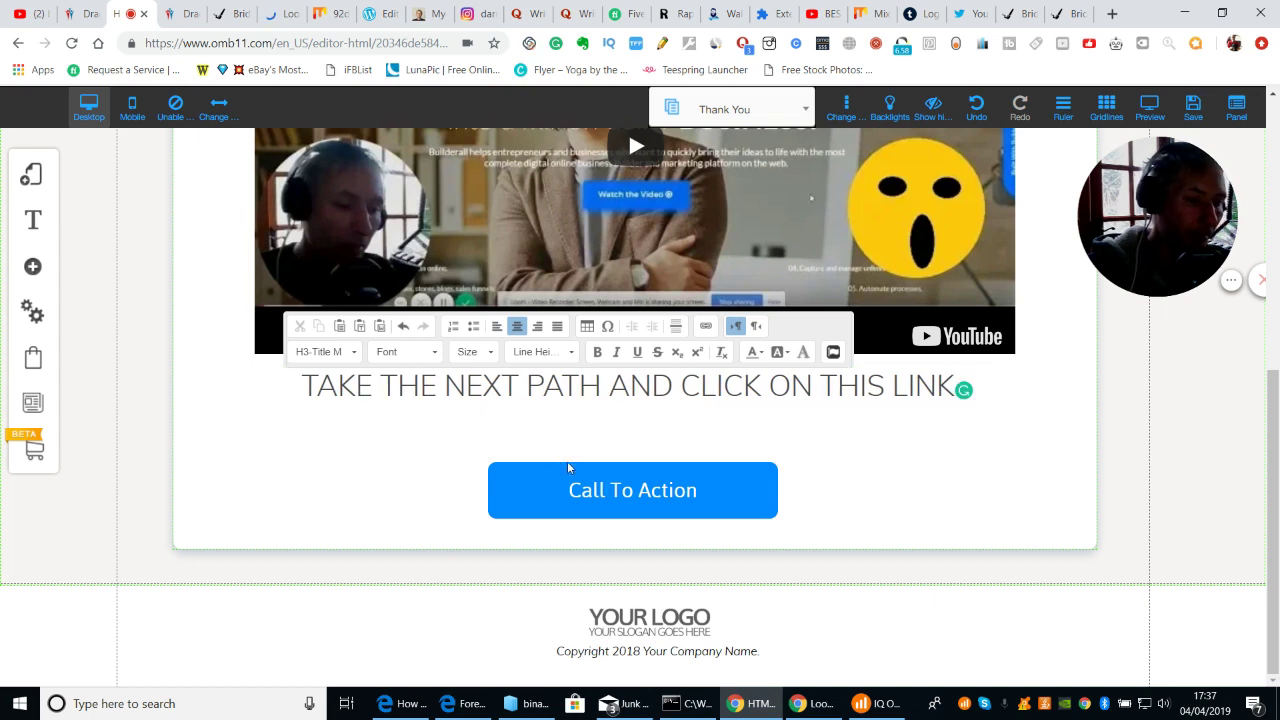
{"action": "left_click", "coordinate": [932, 443]}
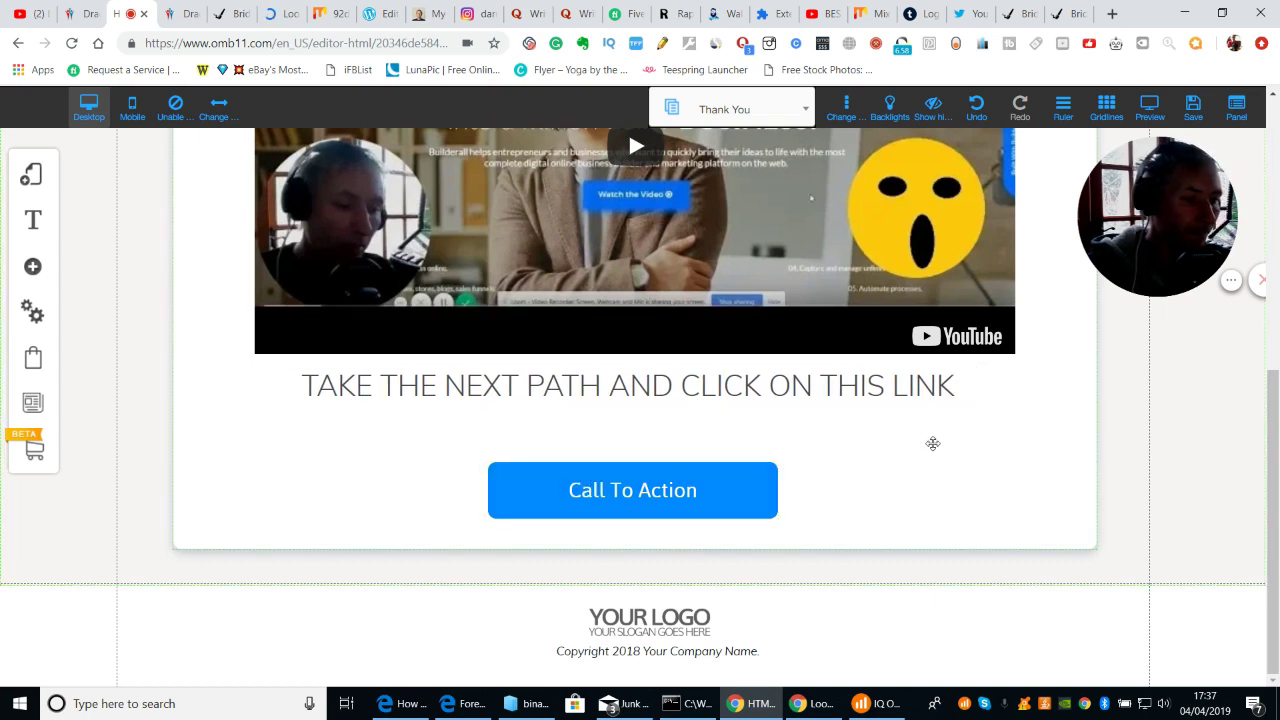
Step: Choose a document link as the Call To Action button's action and open the file picker for uploading a document
{"action": "left_click", "coordinate": [616, 497]}
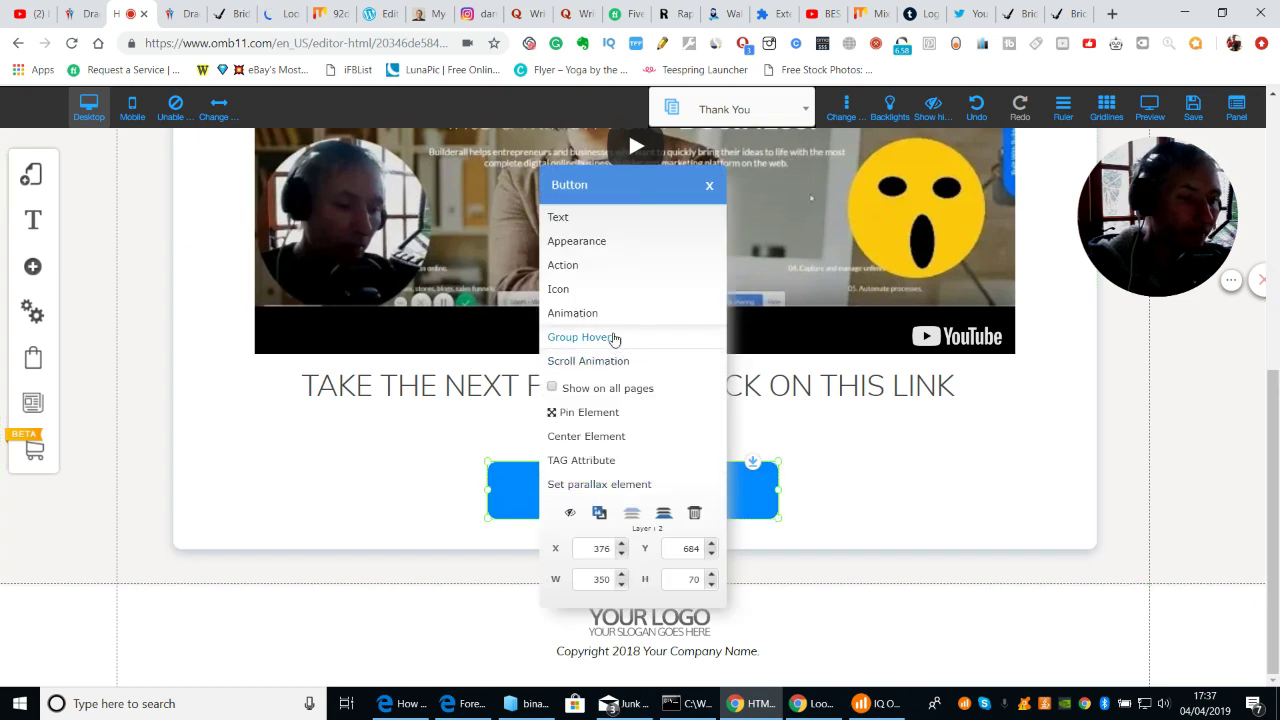
{"action": "left_click", "coordinate": [591, 268]}
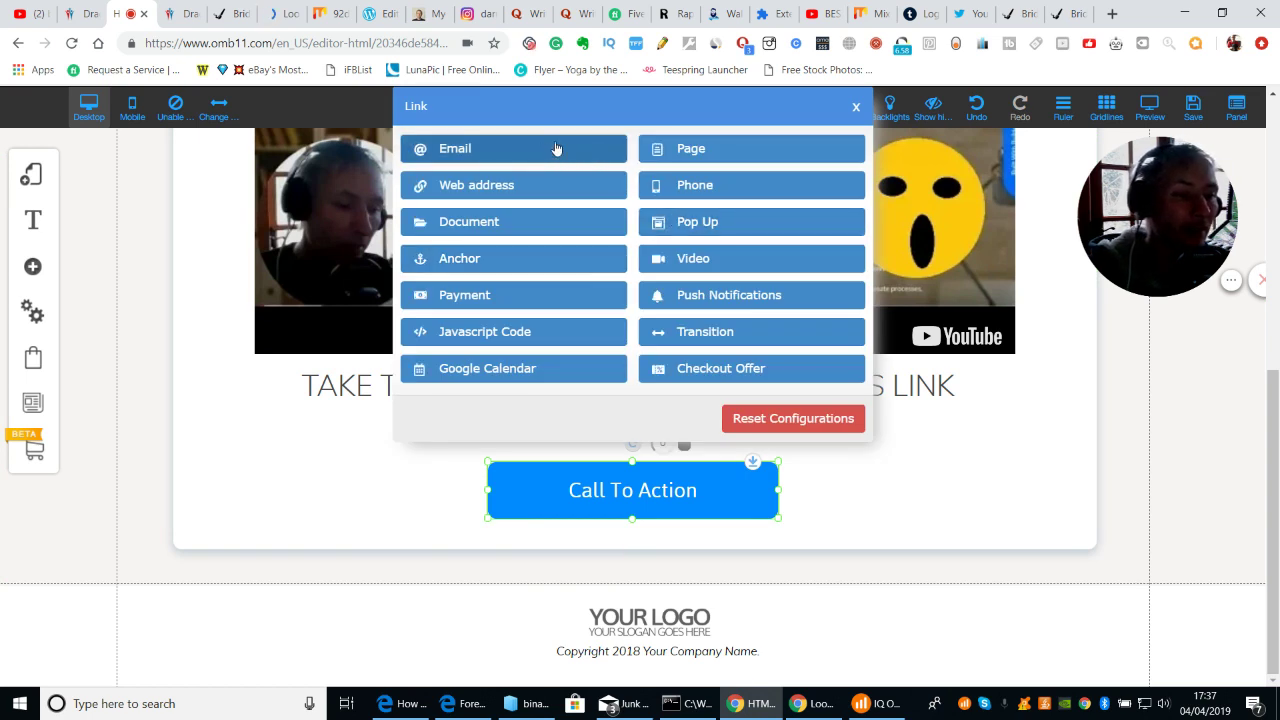
{"action": "left_click", "coordinate": [552, 223]}
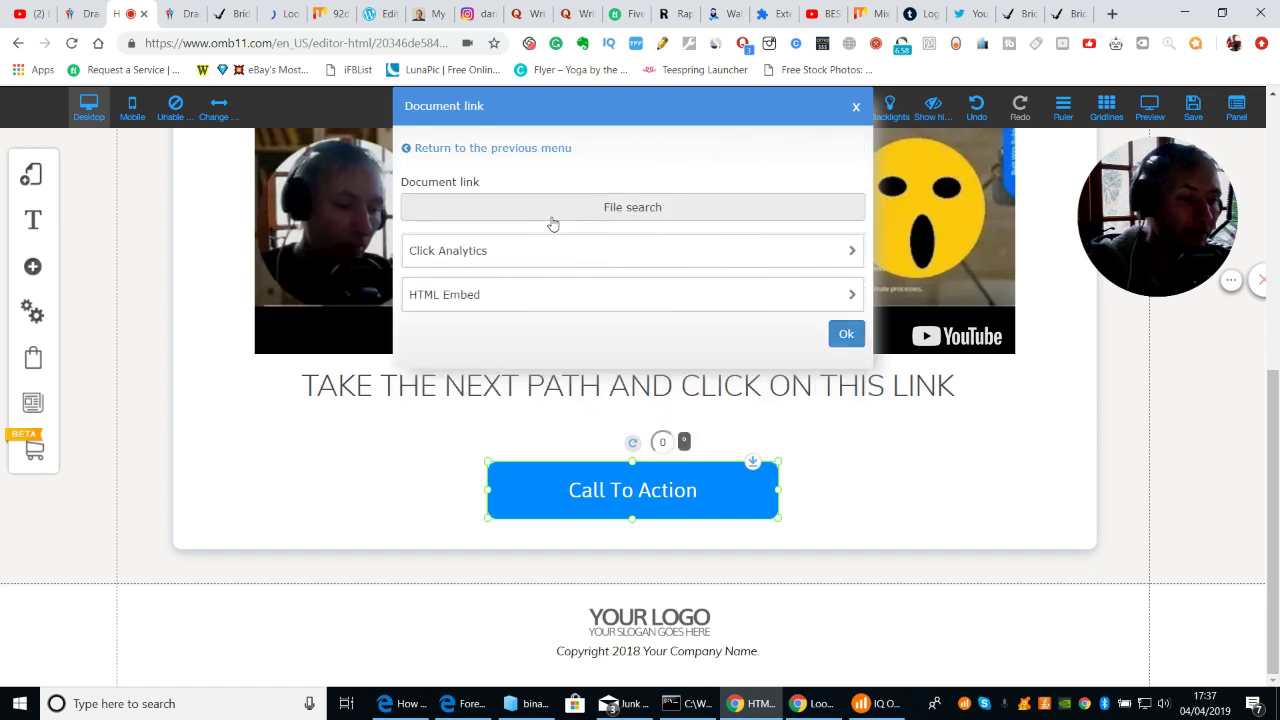
{"action": "left_click", "coordinate": [631, 208]}
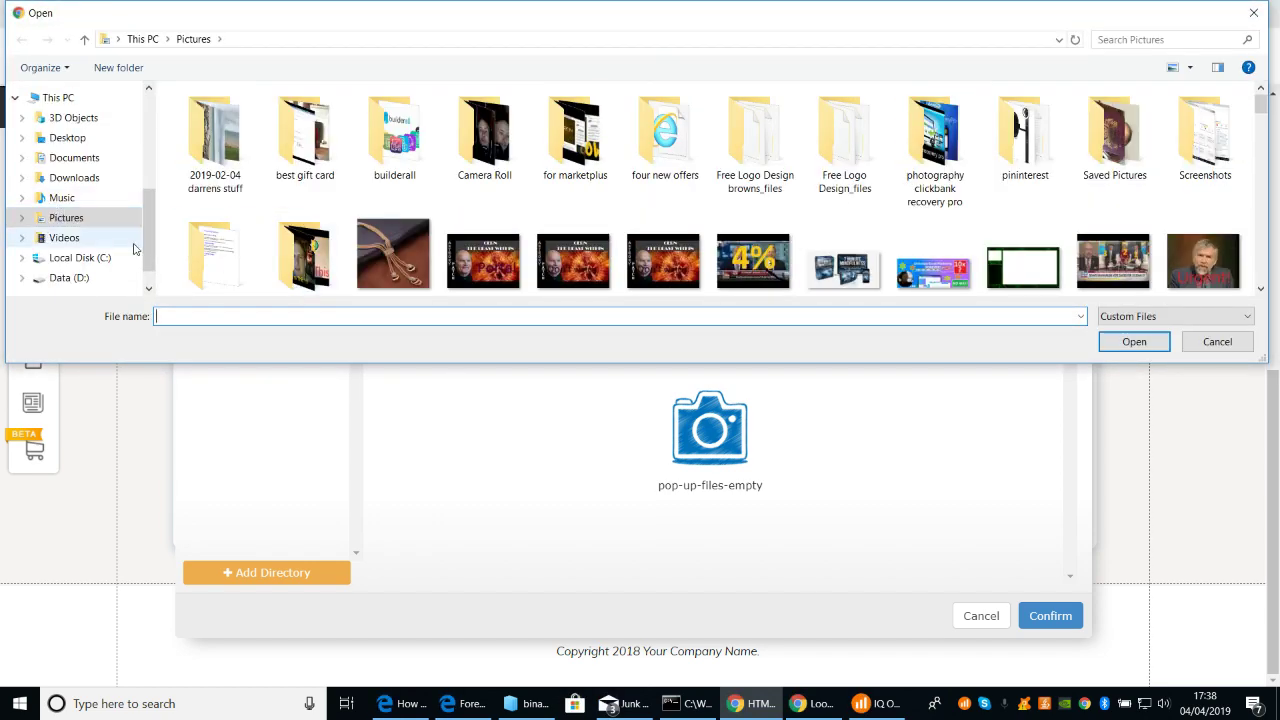
Step: Browse the network, Local Disk (C:) and Downloads for a document to upload, and cancel the file selection
{"action": "left_click_drag", "start_coordinate": [148, 252], "coordinate": [150, 280]}
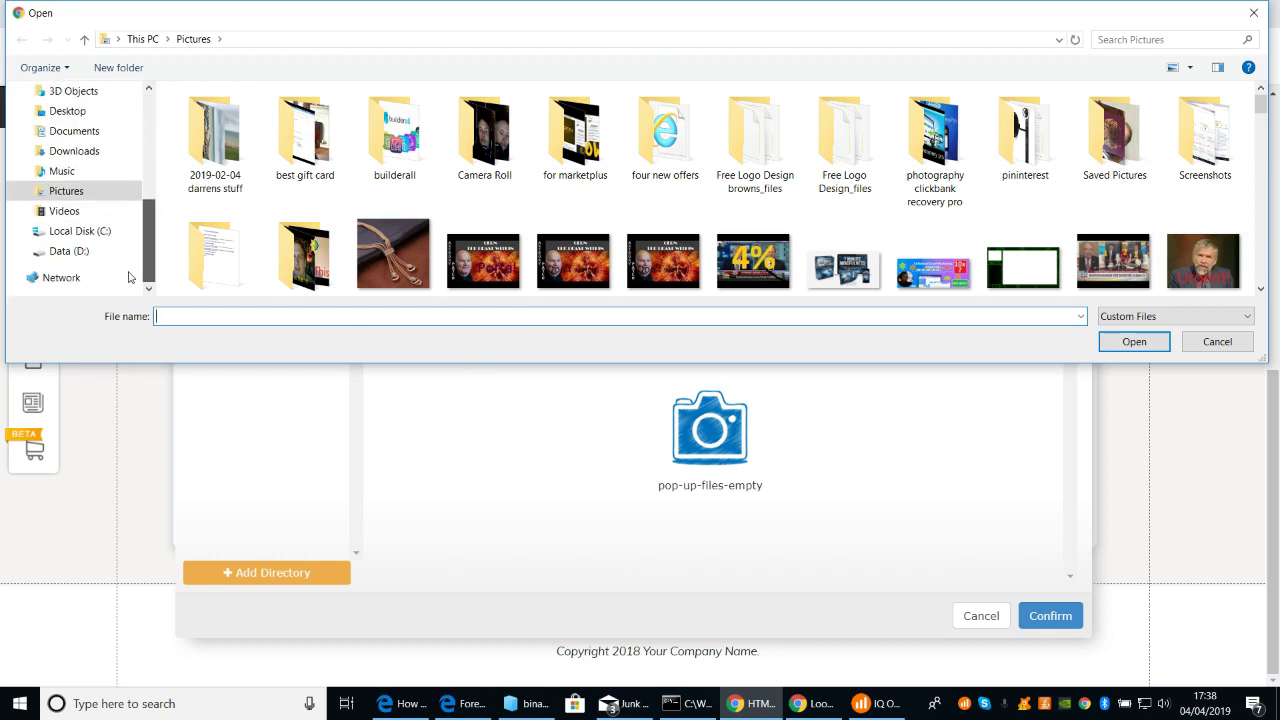
{"action": "left_click", "coordinate": [79, 279]}
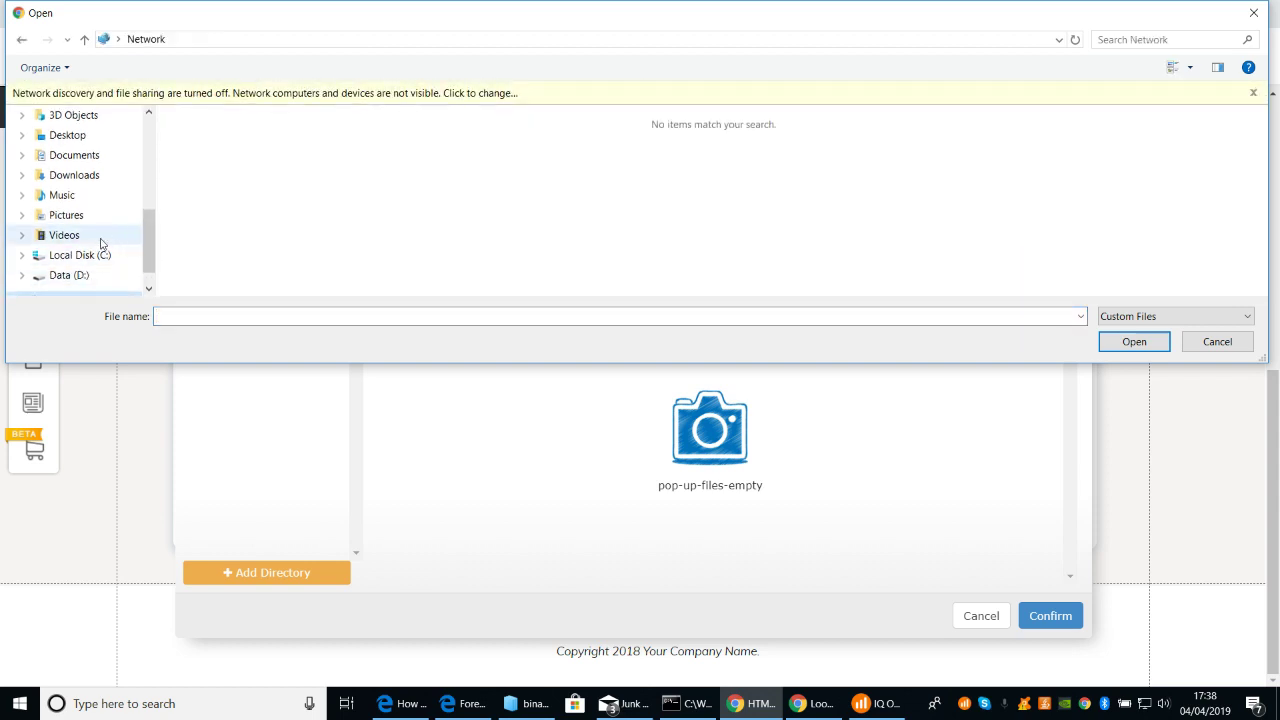
{"action": "left_click", "coordinate": [83, 255]}
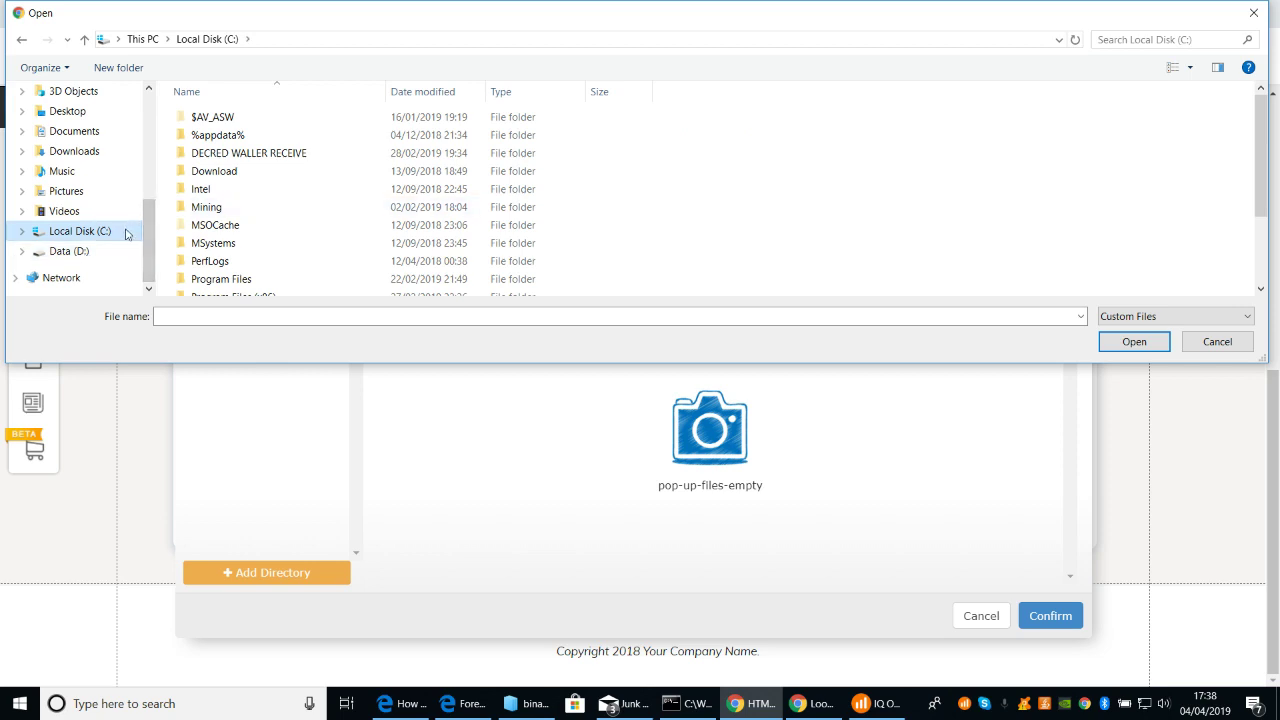
{"action": "left_click", "coordinate": [112, 160]}
{"action": "left_click_drag", "start_coordinate": [149, 222], "coordinate": [150, 97]}
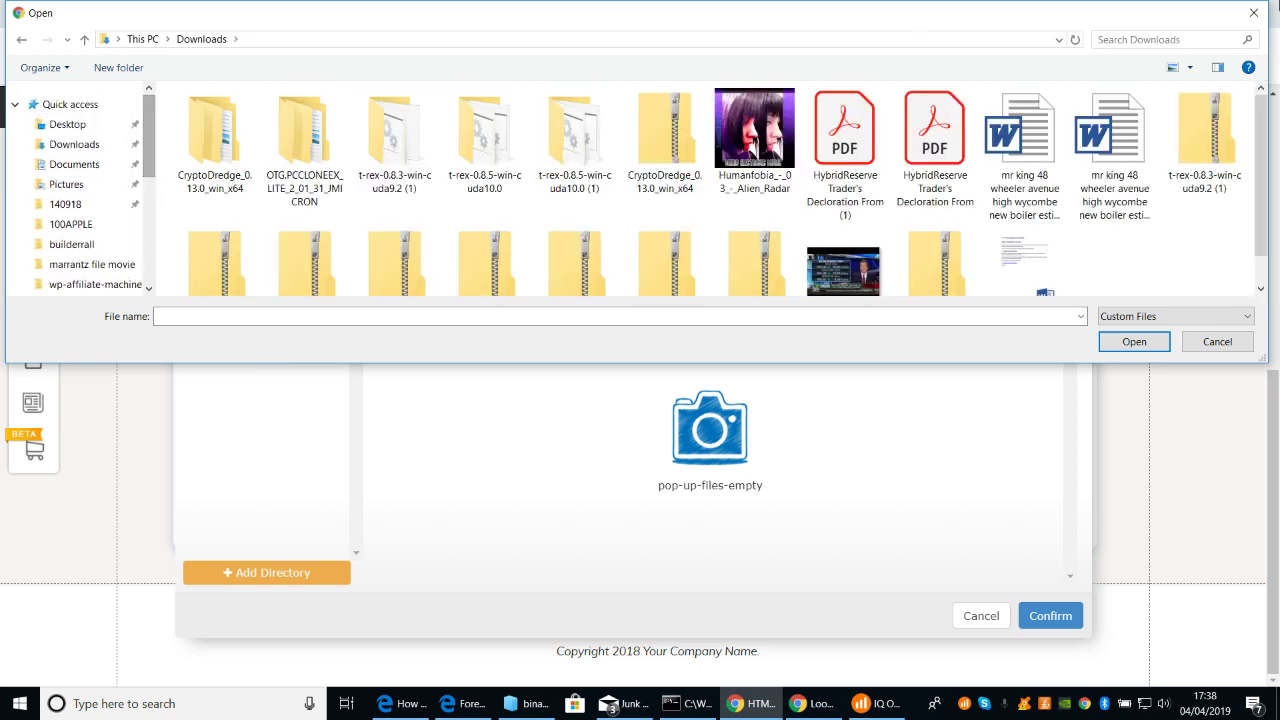
{"action": "left_click", "coordinate": [1260, 16]}
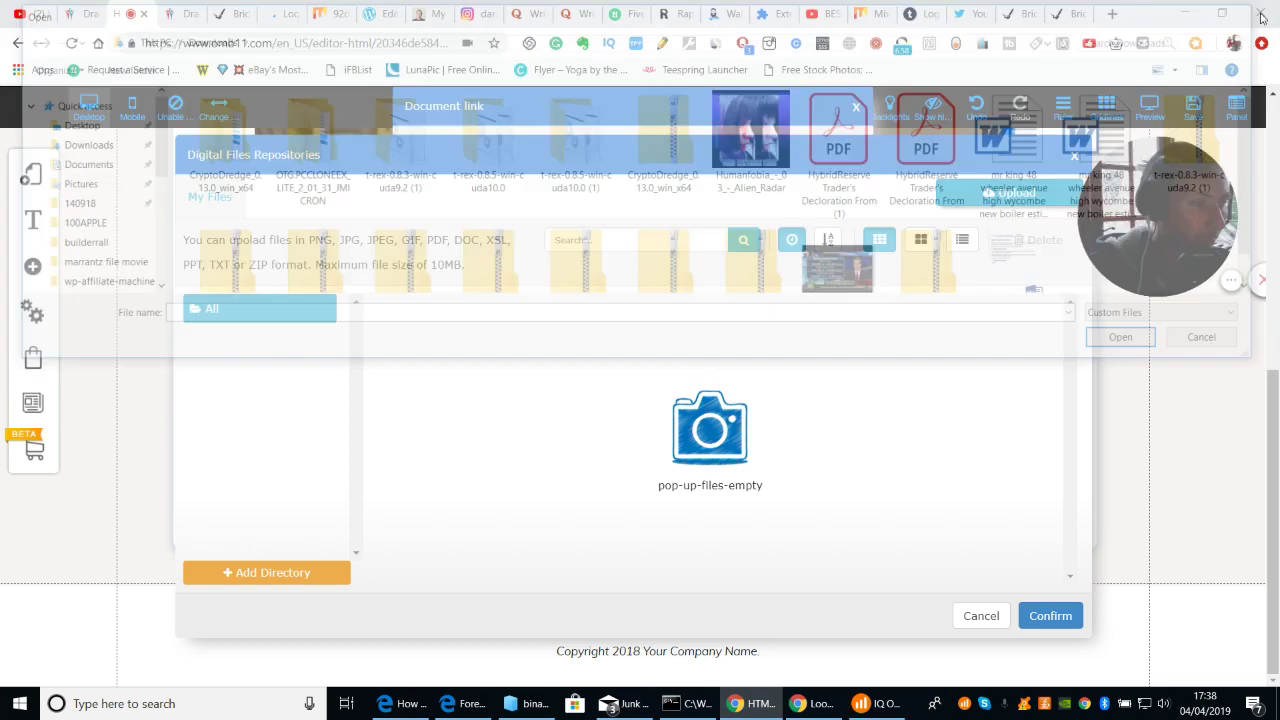
Step: Look over the Windows desktop, return to the Builderall editor, and close the file repository and document link settings
{"action": "left_click", "coordinate": [1182, 14]}
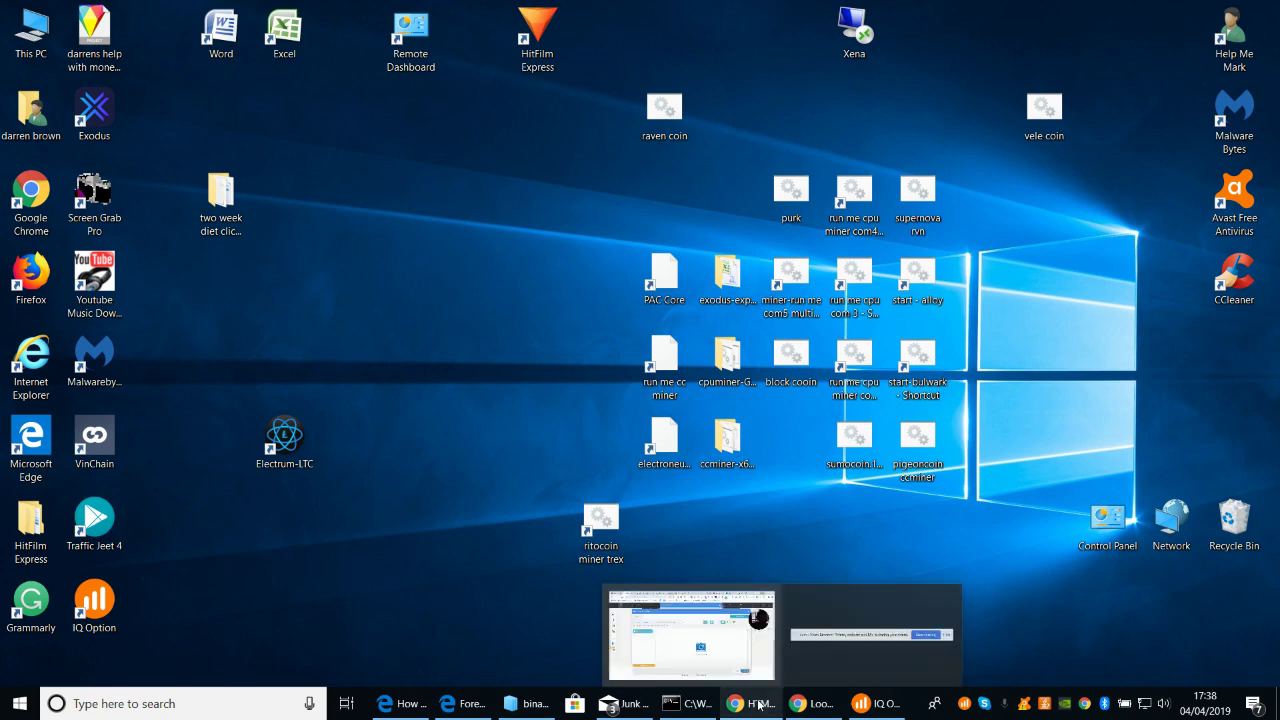
{"action": "left_click", "coordinate": [690, 630]}
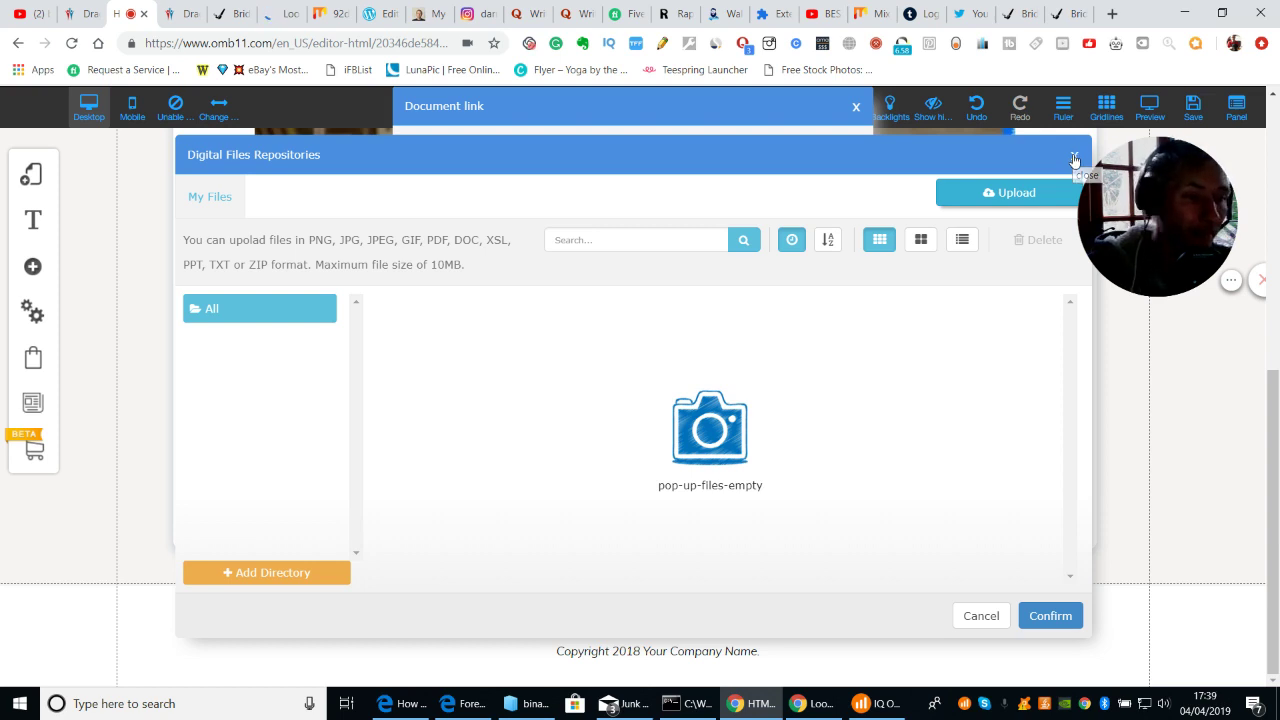
{"action": "left_click", "coordinate": [1074, 160]}
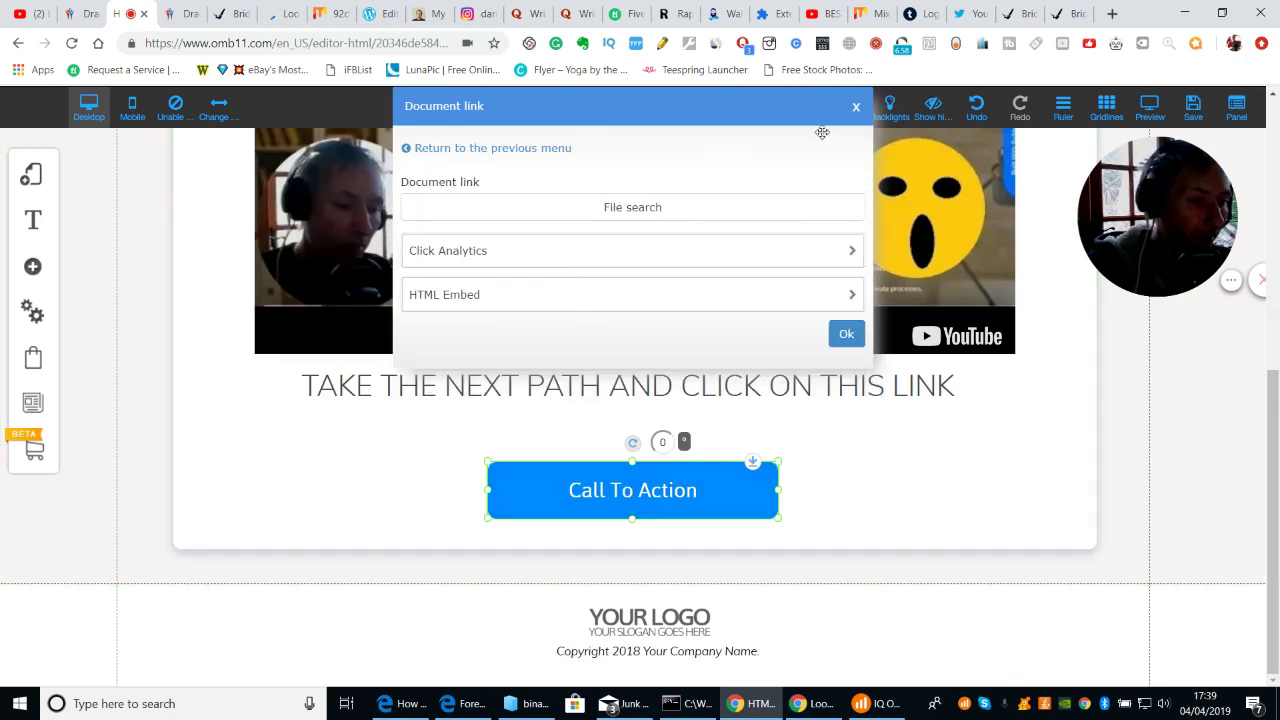
{"action": "left_click", "coordinate": [855, 108]}
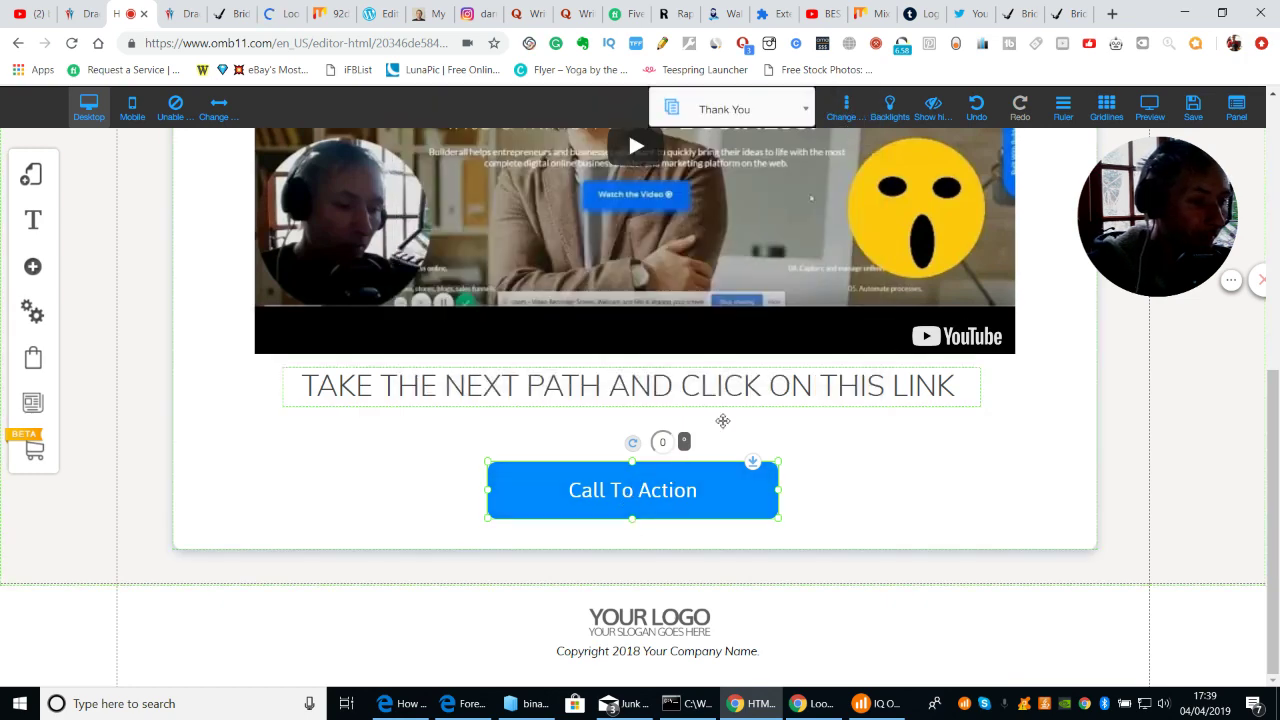
{"action": "left_click", "coordinate": [643, 487]}
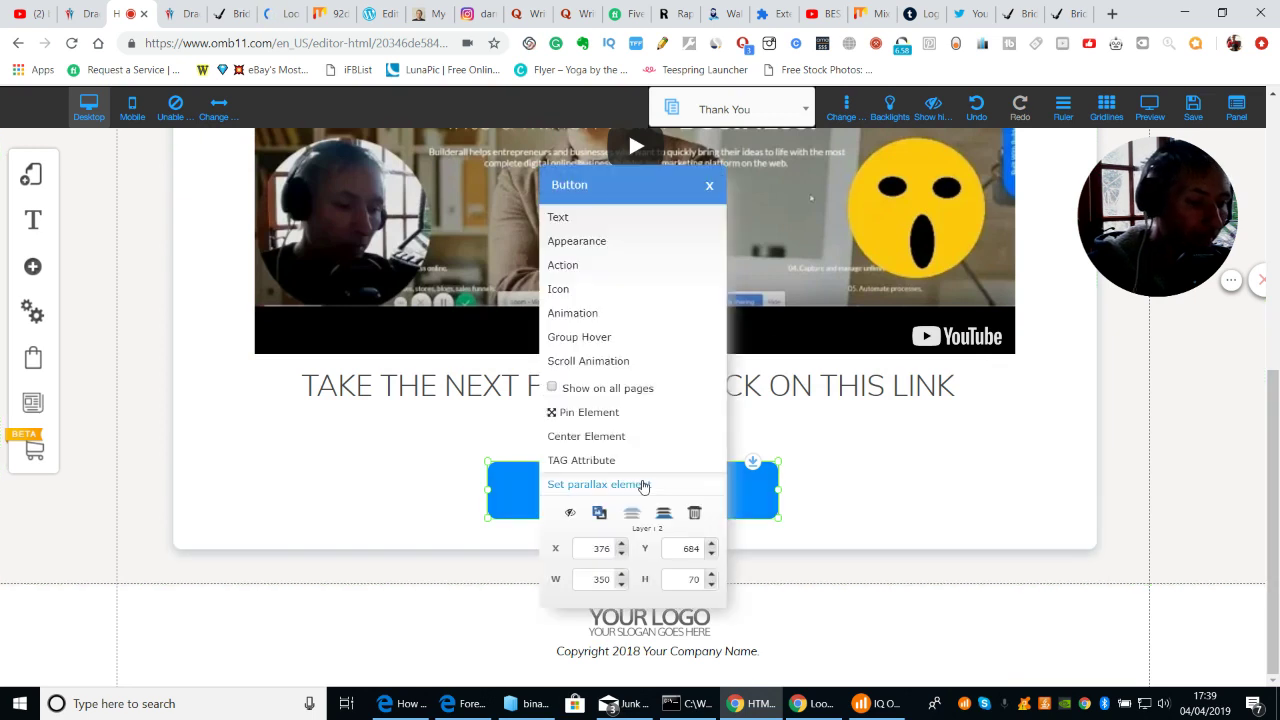
{"action": "left_click", "coordinate": [607, 267]}
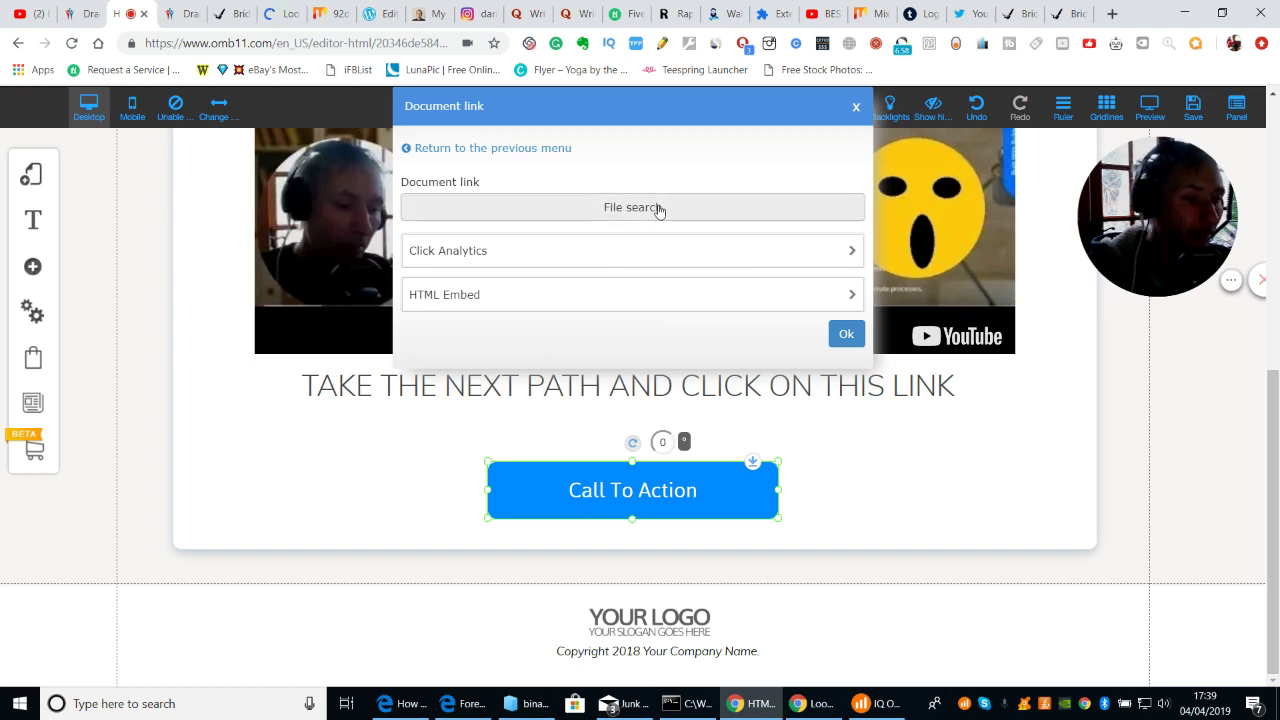
{"action": "left_click", "coordinate": [856, 106]}
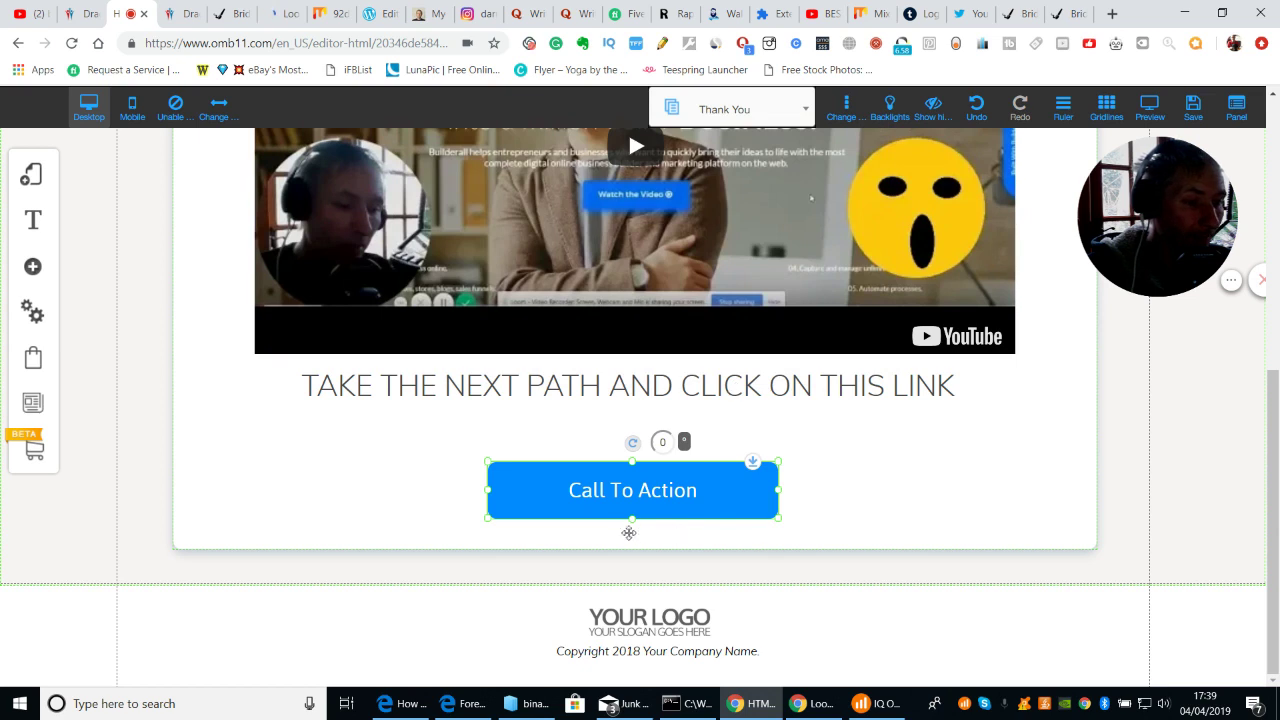
Step: Change the Call To Action button's action from a document link to a web address link
{"action": "left_click", "coordinate": [641, 497]}
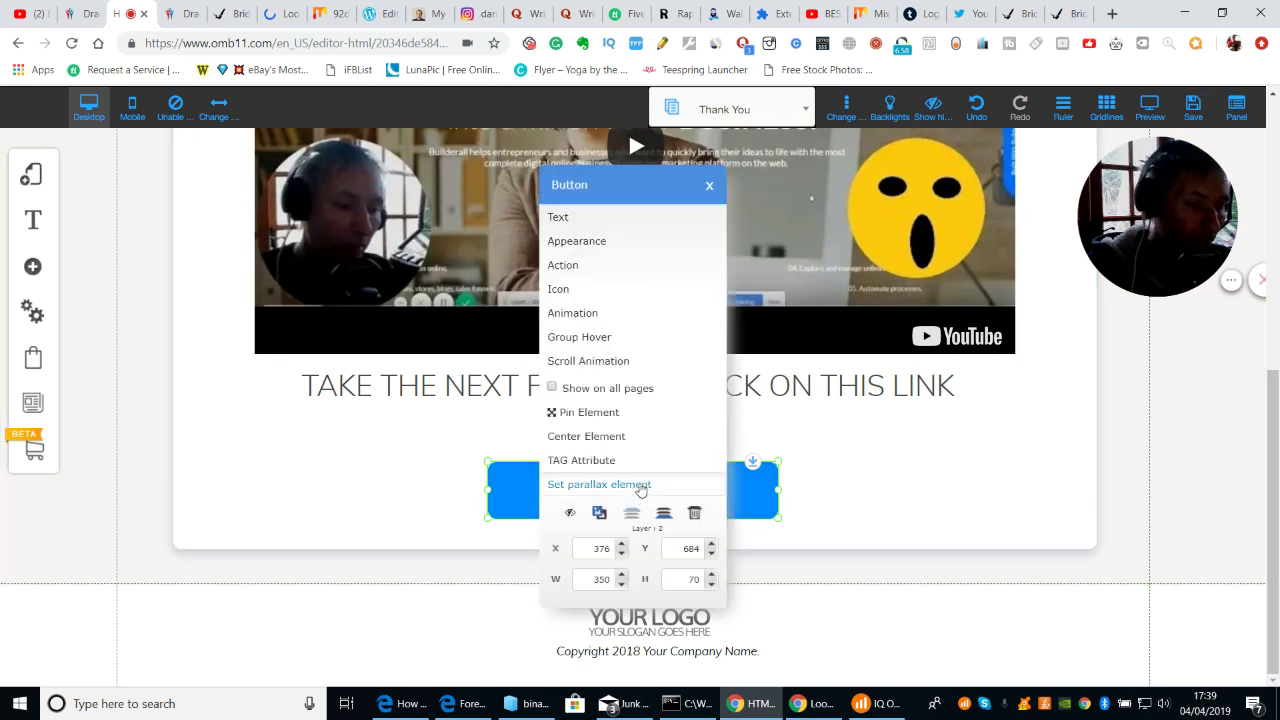
{"action": "left_click", "coordinate": [594, 265]}
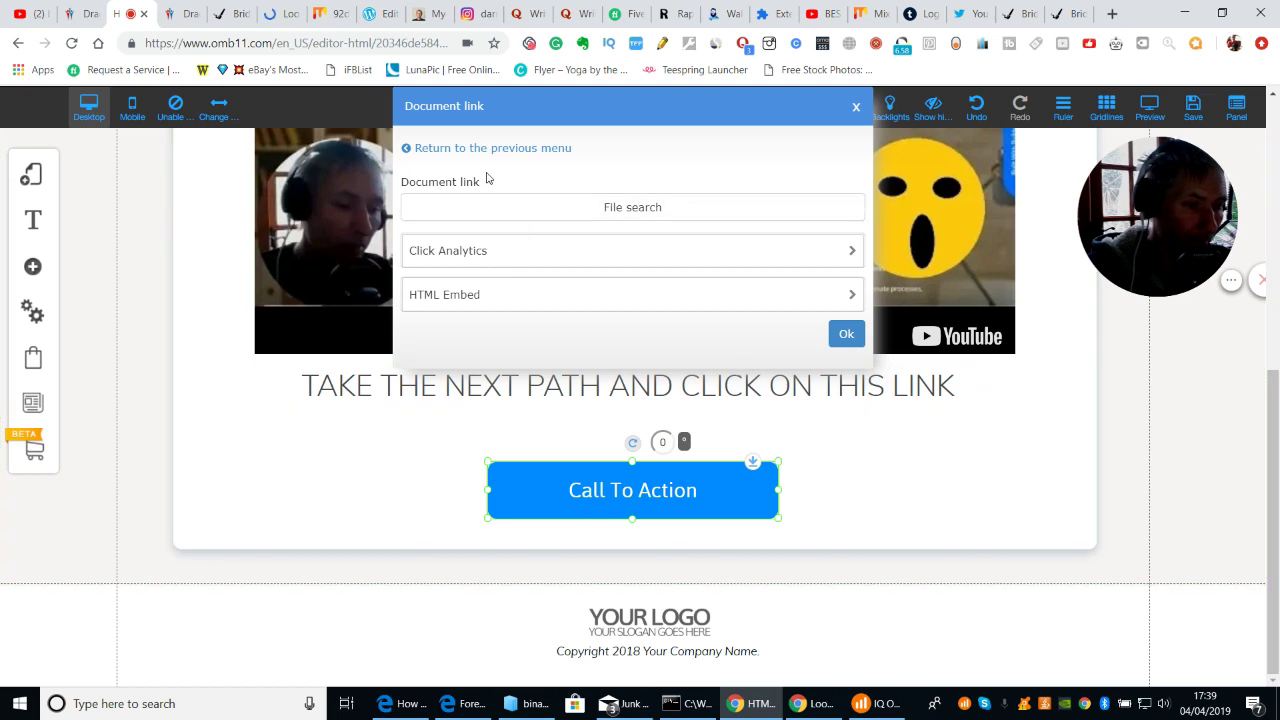
{"action": "left_click", "coordinate": [430, 148]}
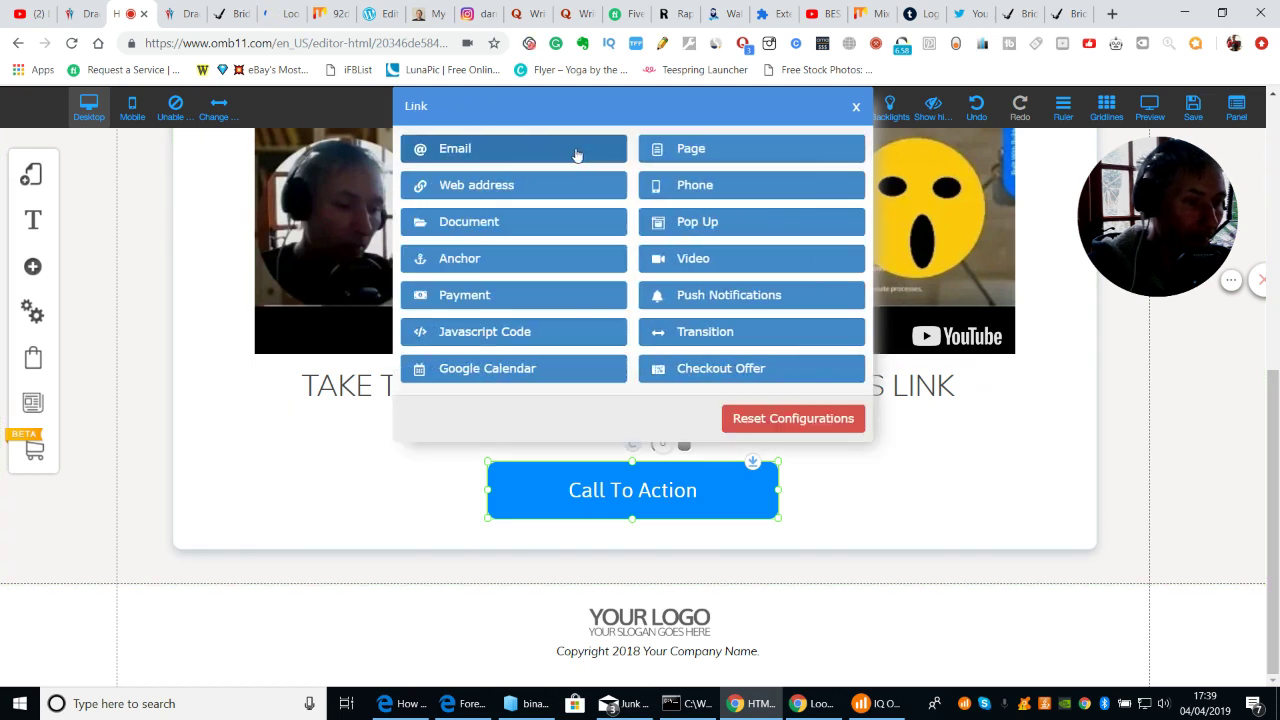
{"action": "left_click", "coordinate": [484, 186]}
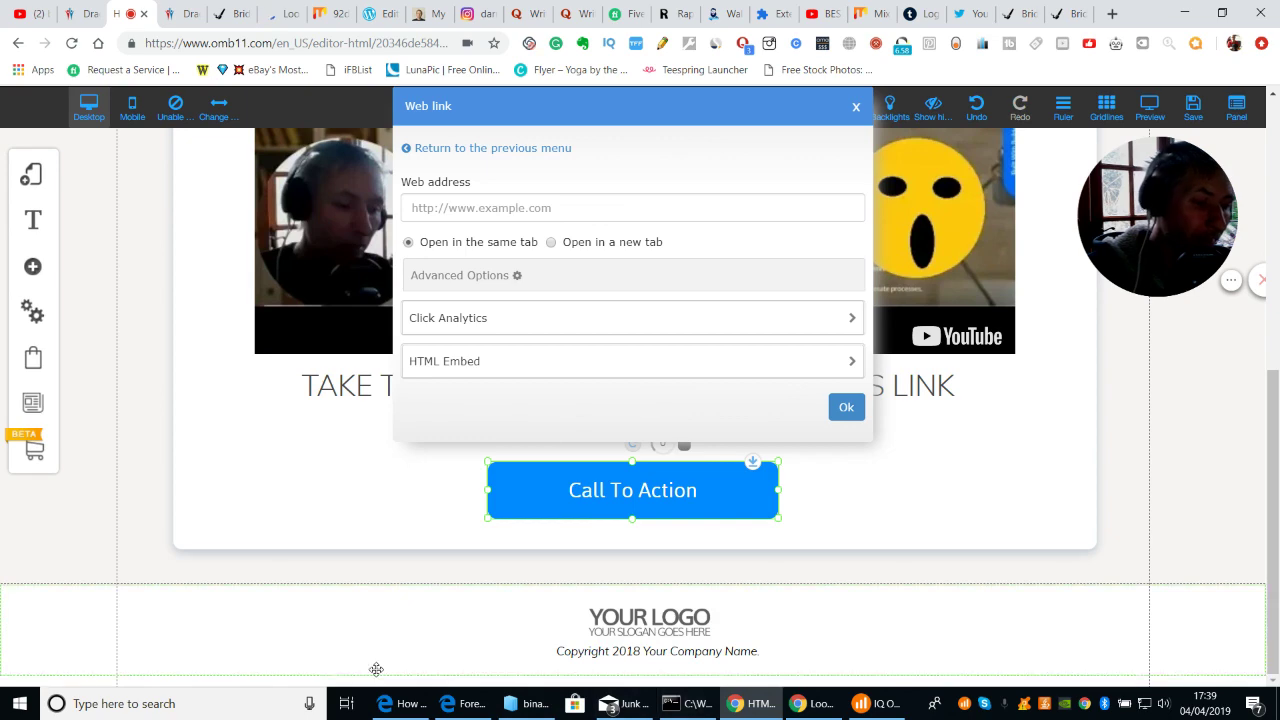
{"action": "left_click", "coordinate": [19, 704]}
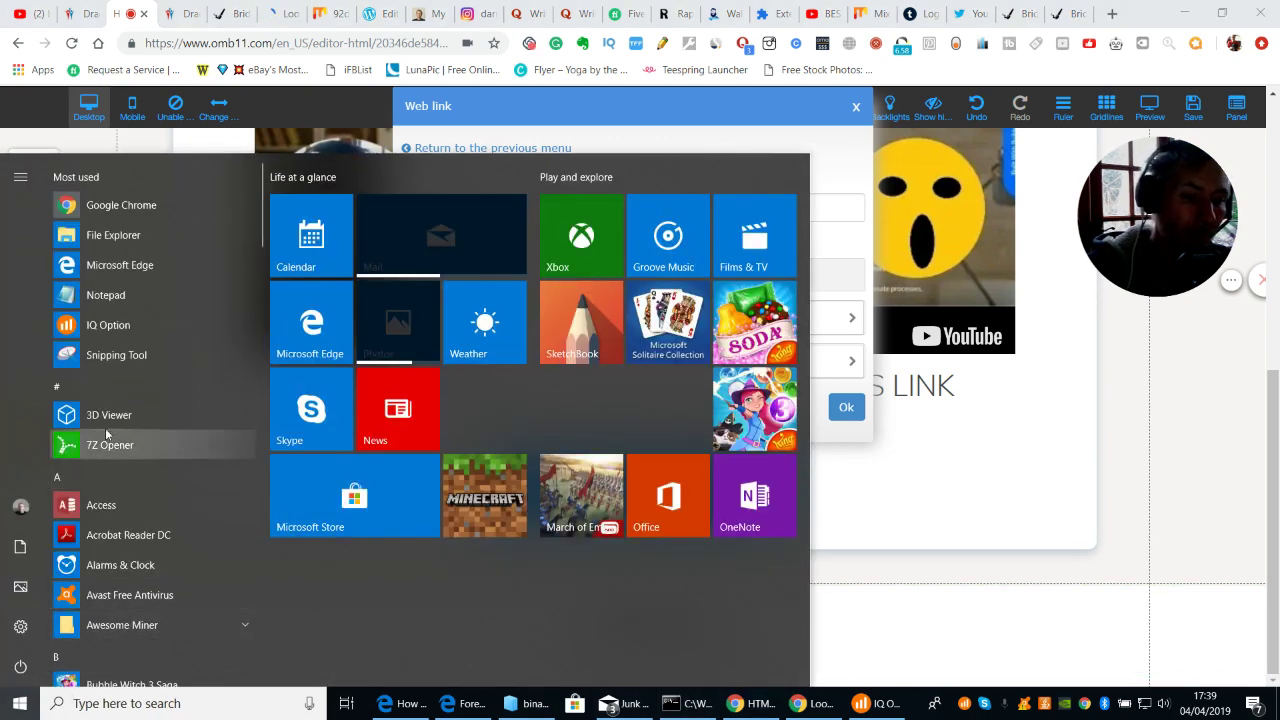
{"action": "left_click", "coordinate": [110, 295]}
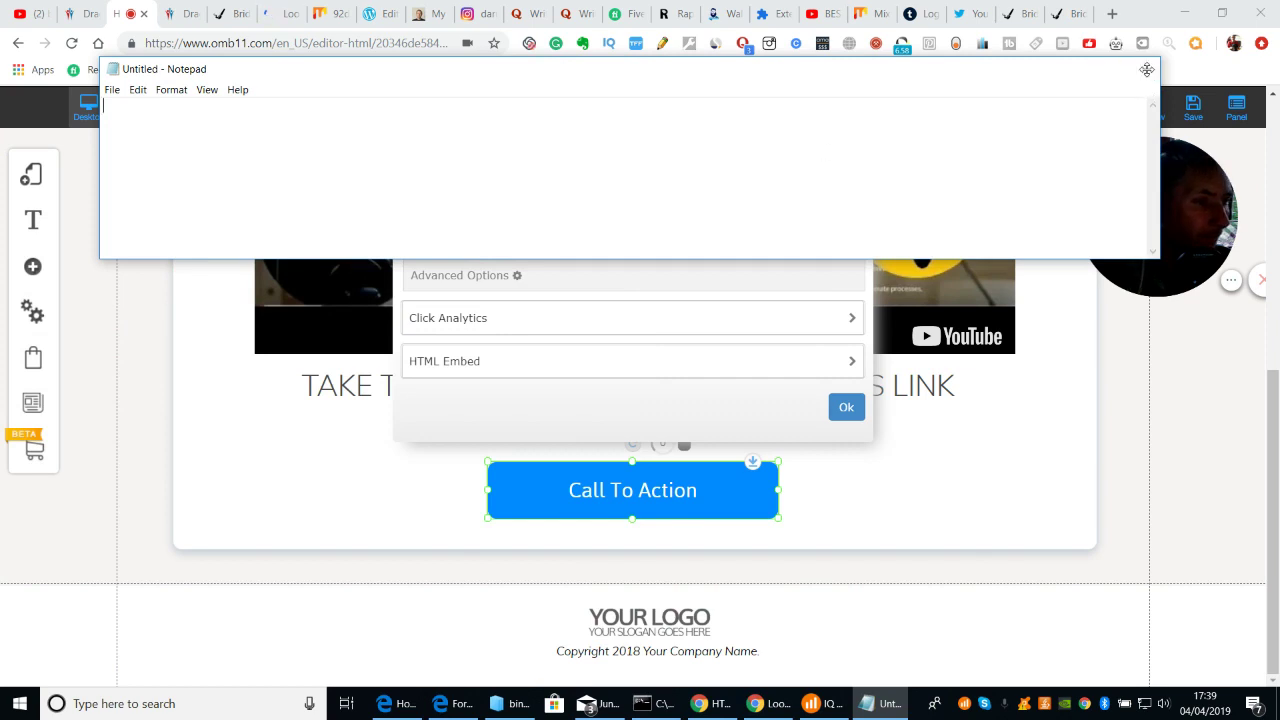
{"action": "left_click", "coordinate": [1139, 68]}
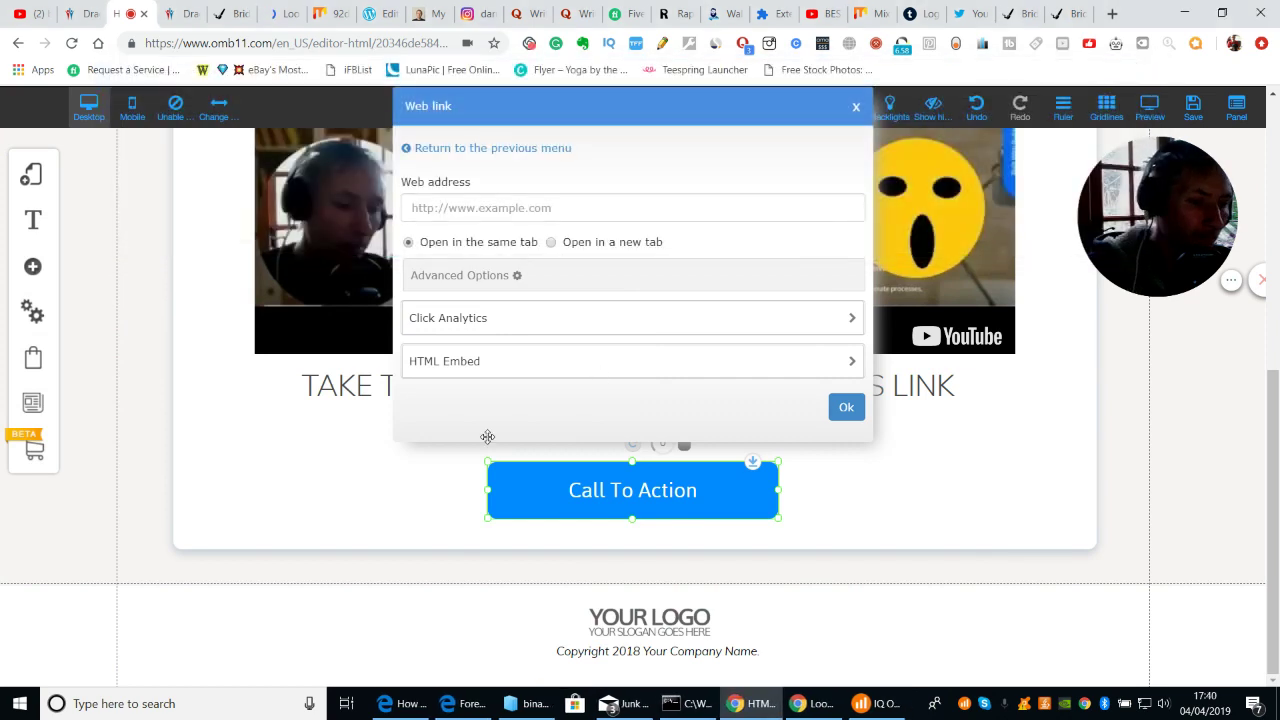
Step: Switch to File Explorer and open the "affiliate links" text file from the "fat diciminator" folder in Documents
{"action": "left_click", "coordinate": [19, 708]}
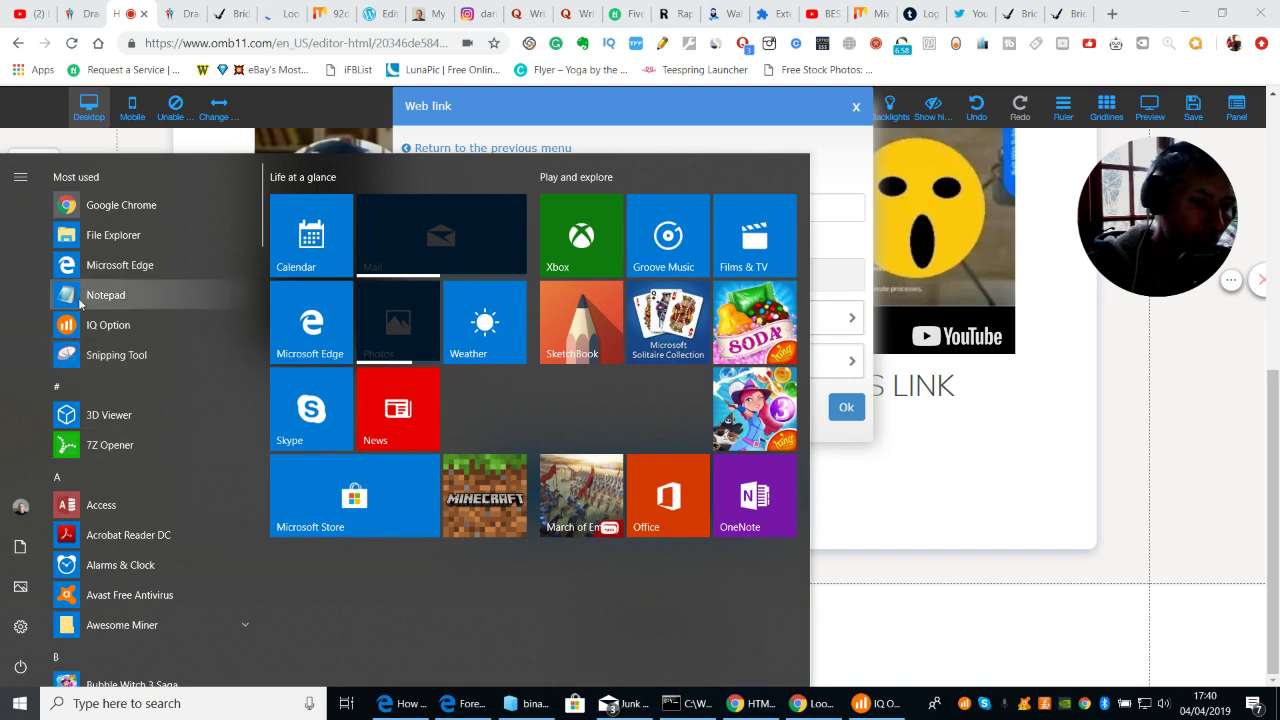
{"action": "left_click", "coordinate": [92, 237]}
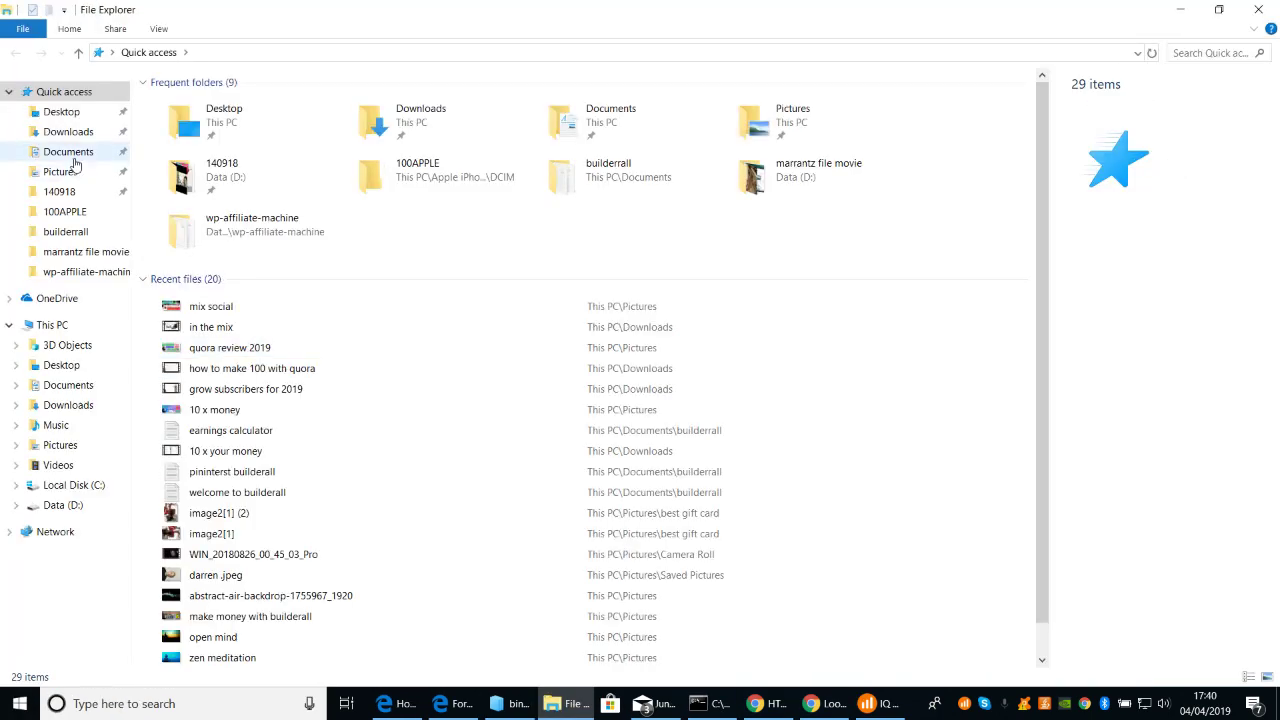
{"action": "left_click", "coordinate": [70, 152]}
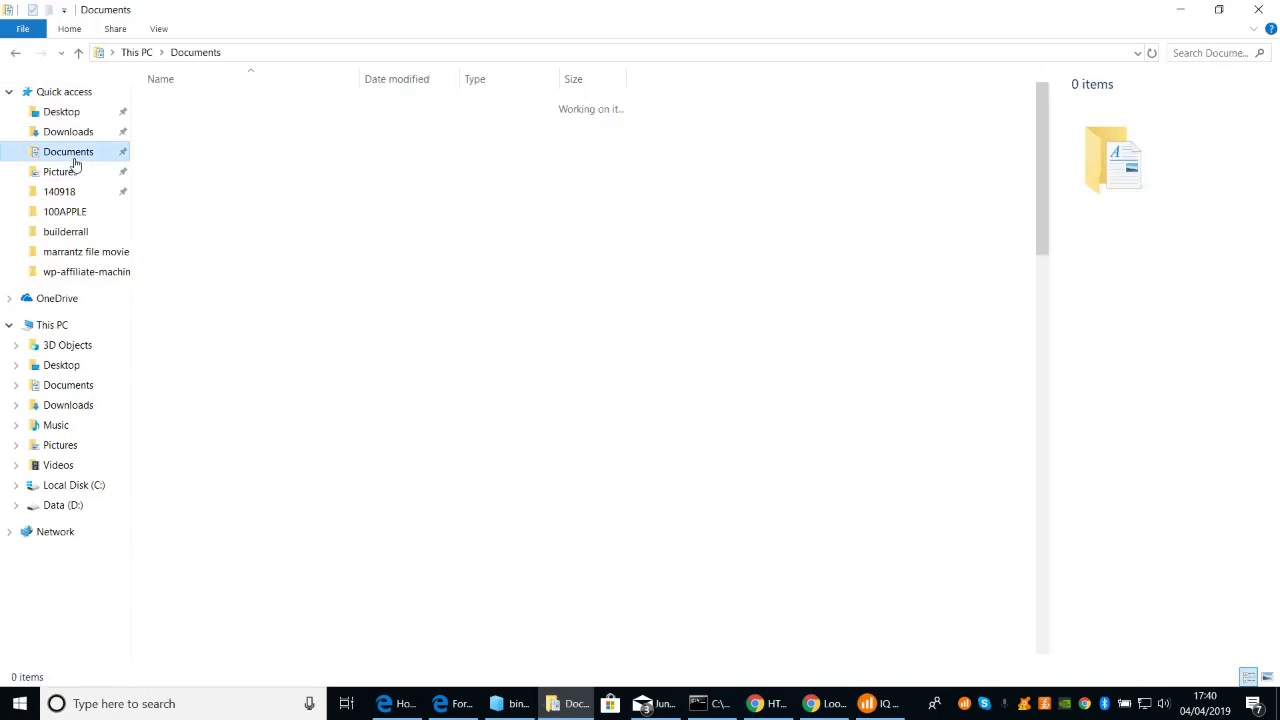
{"action": "double_click", "coordinate": [234, 230]}
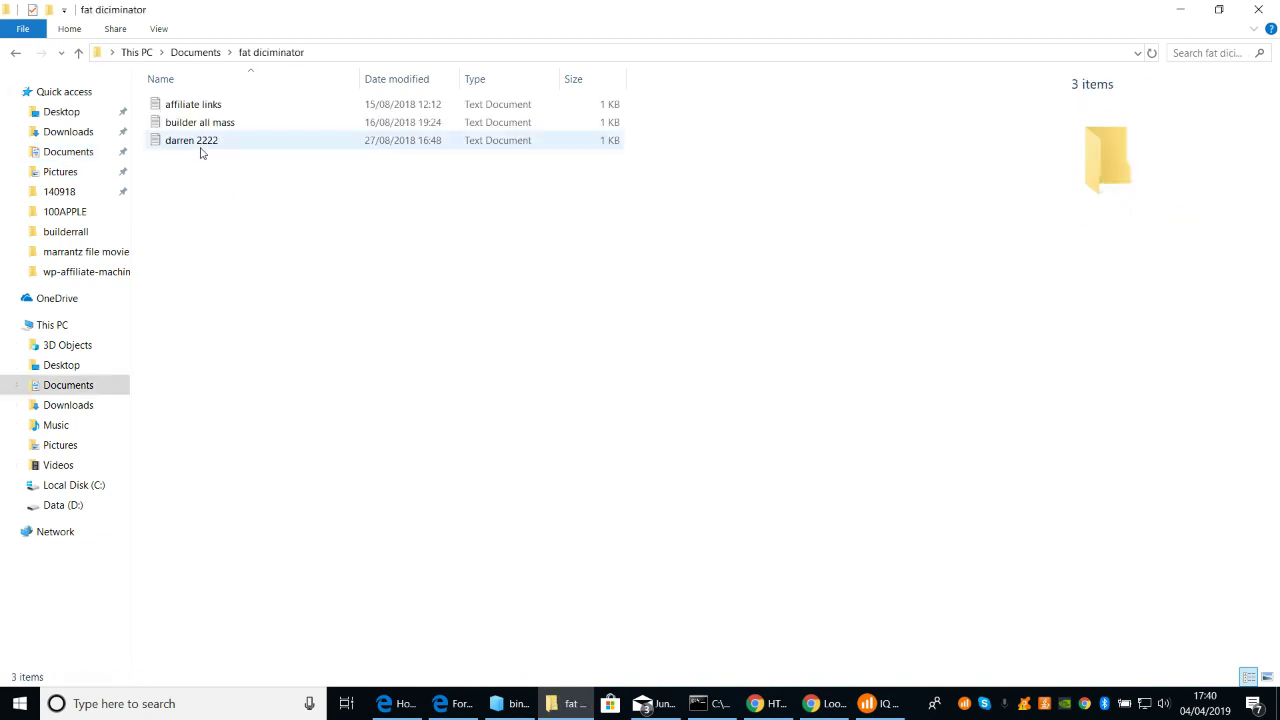
{"action": "double_click", "coordinate": [209, 106]}
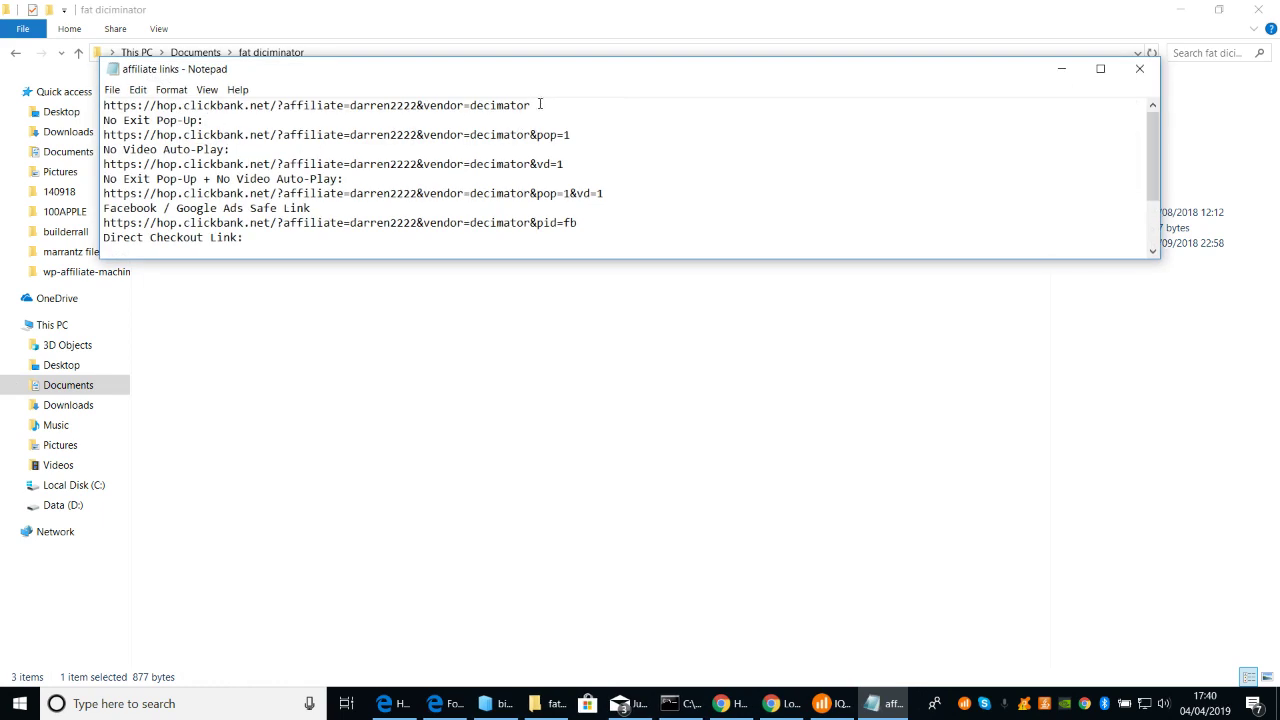
Step: Copy the ClickBank affiliate link on the file's first line, and close the text file and the folder window
{"action": "left_click_drag", "start_coordinate": [535, 105], "coordinate": [101, 105]}
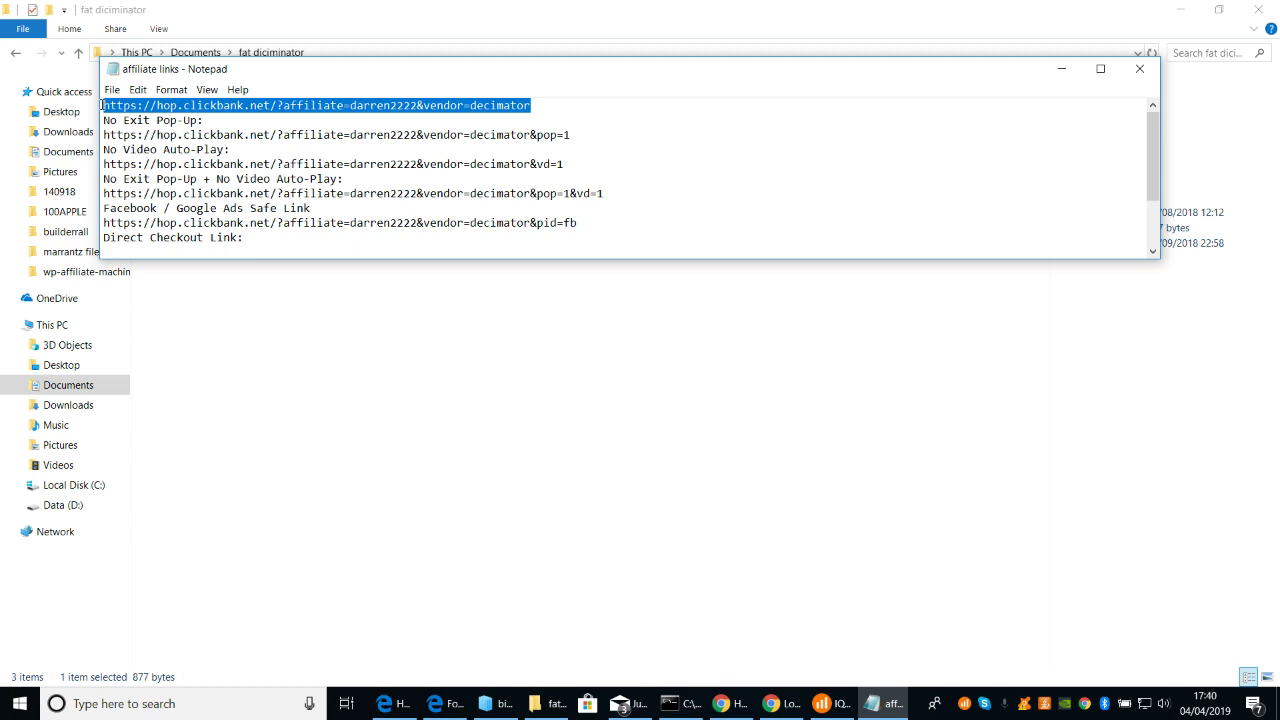
{"action": "right_click", "coordinate": [146, 105]}
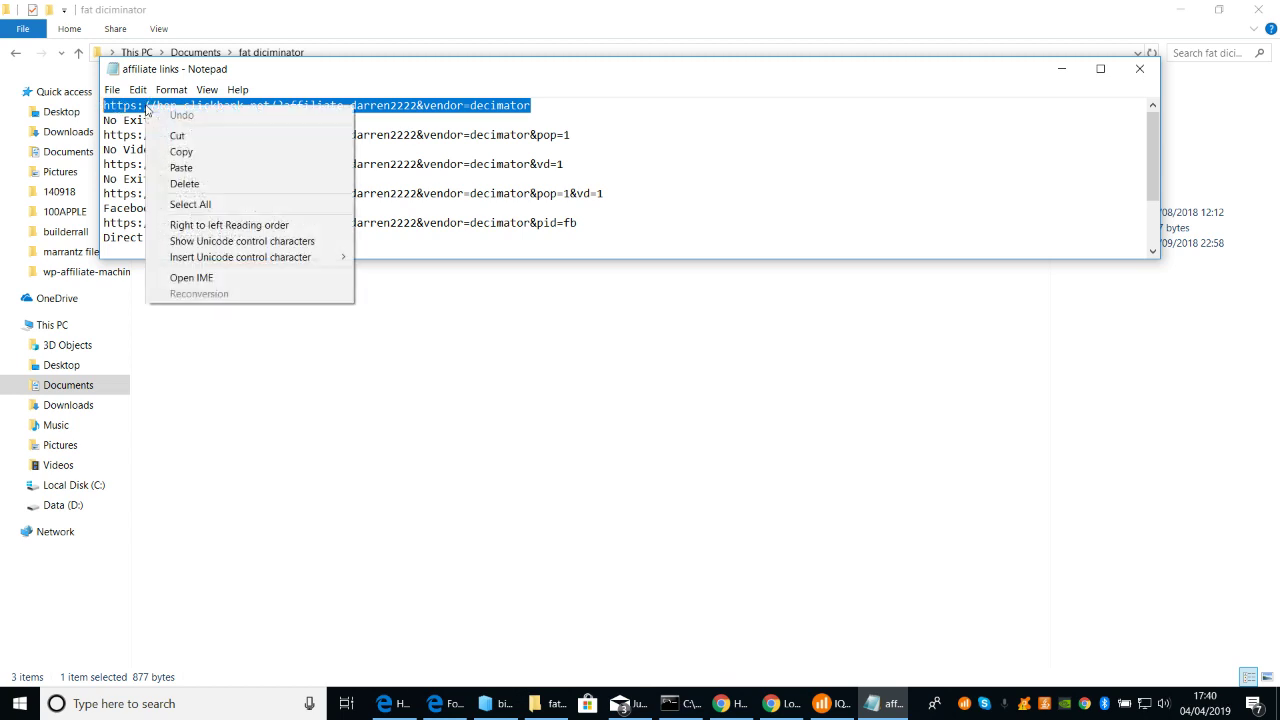
{"action": "left_click", "coordinate": [162, 153]}
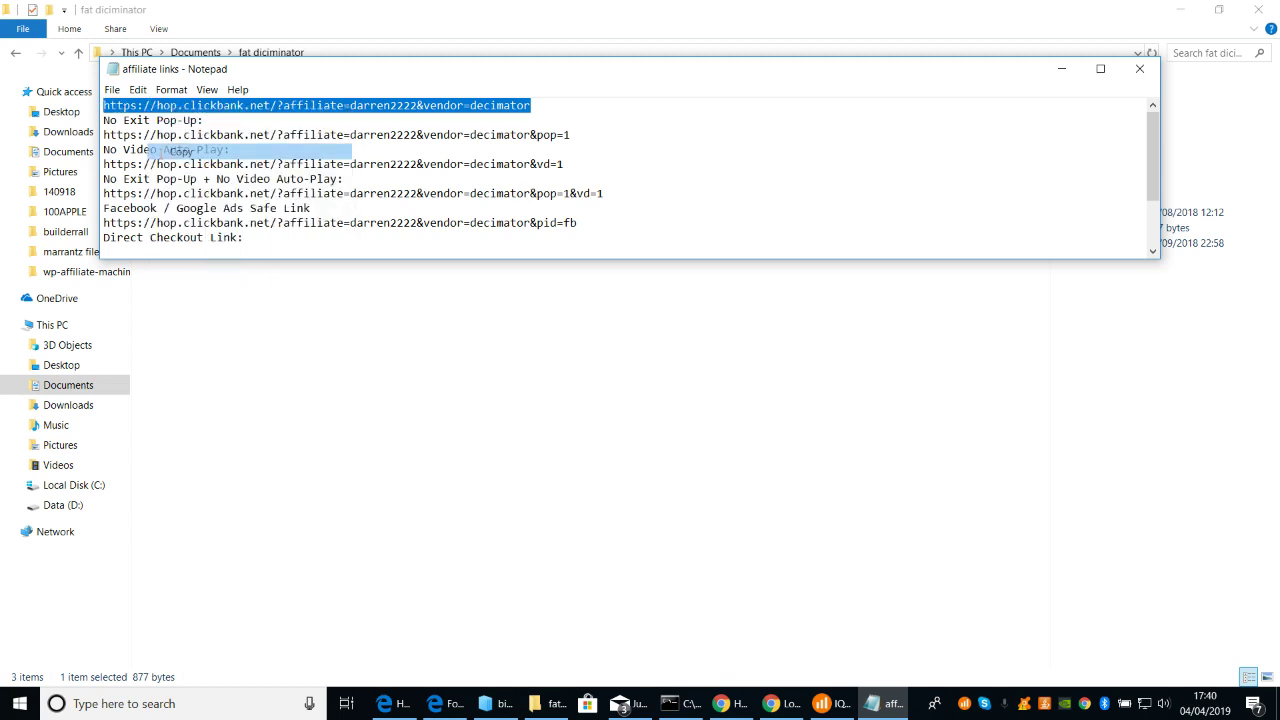
{"action": "left_click", "coordinate": [1140, 70]}
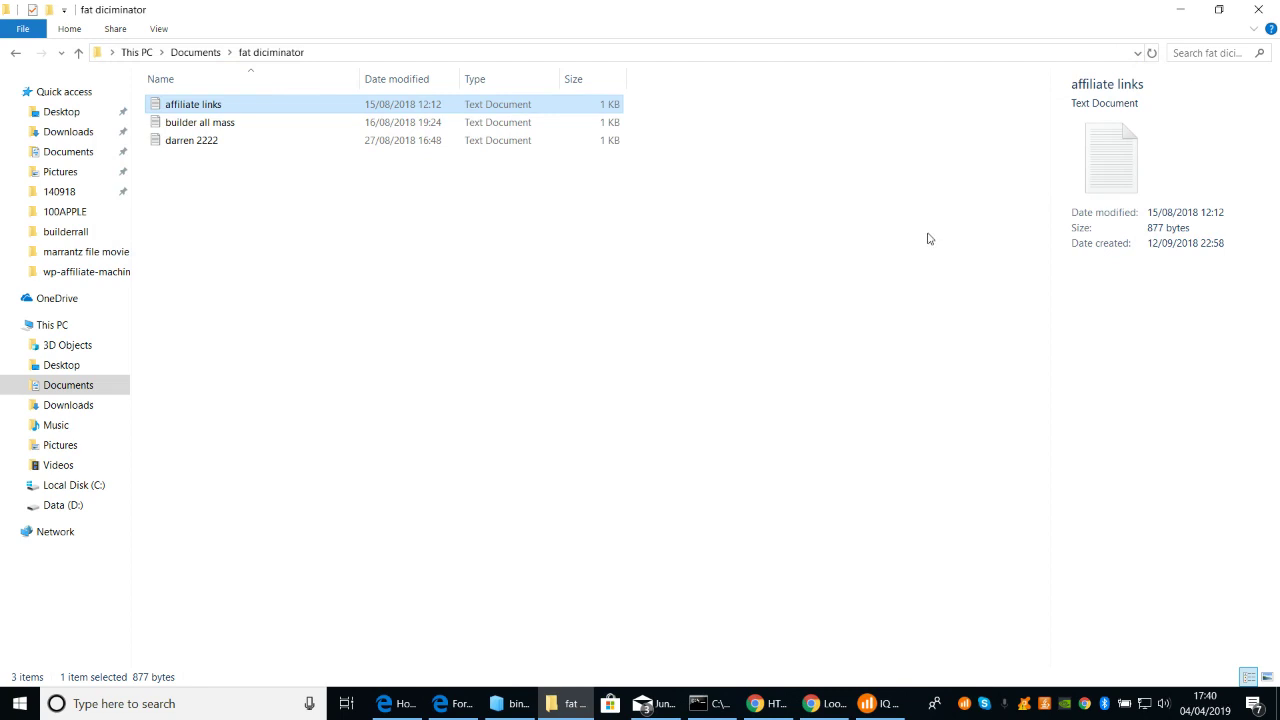
{"action": "left_click", "coordinate": [1258, 9]}
Step: Paste the copied ClickBank affiliate link as the Call To Action button's web address and apply it
{"action": "left_click", "coordinate": [474, 207]}
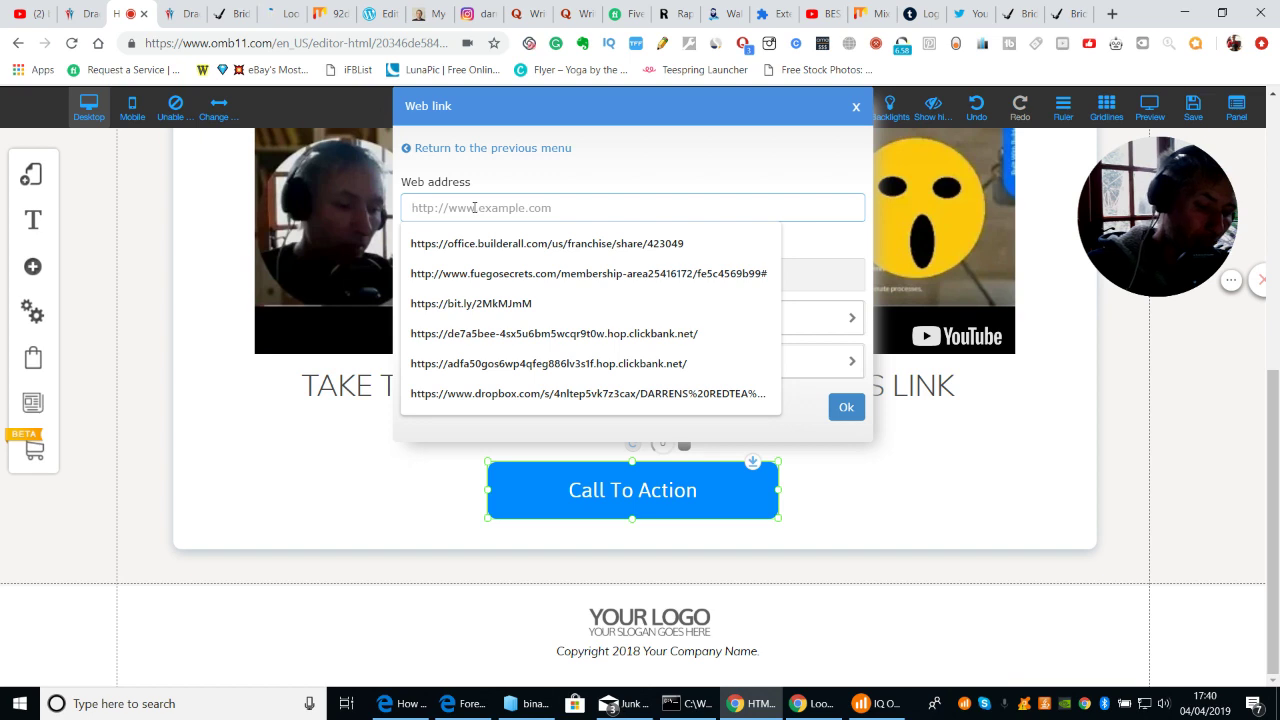
{"action": "key", "text": "ctrl+v"}
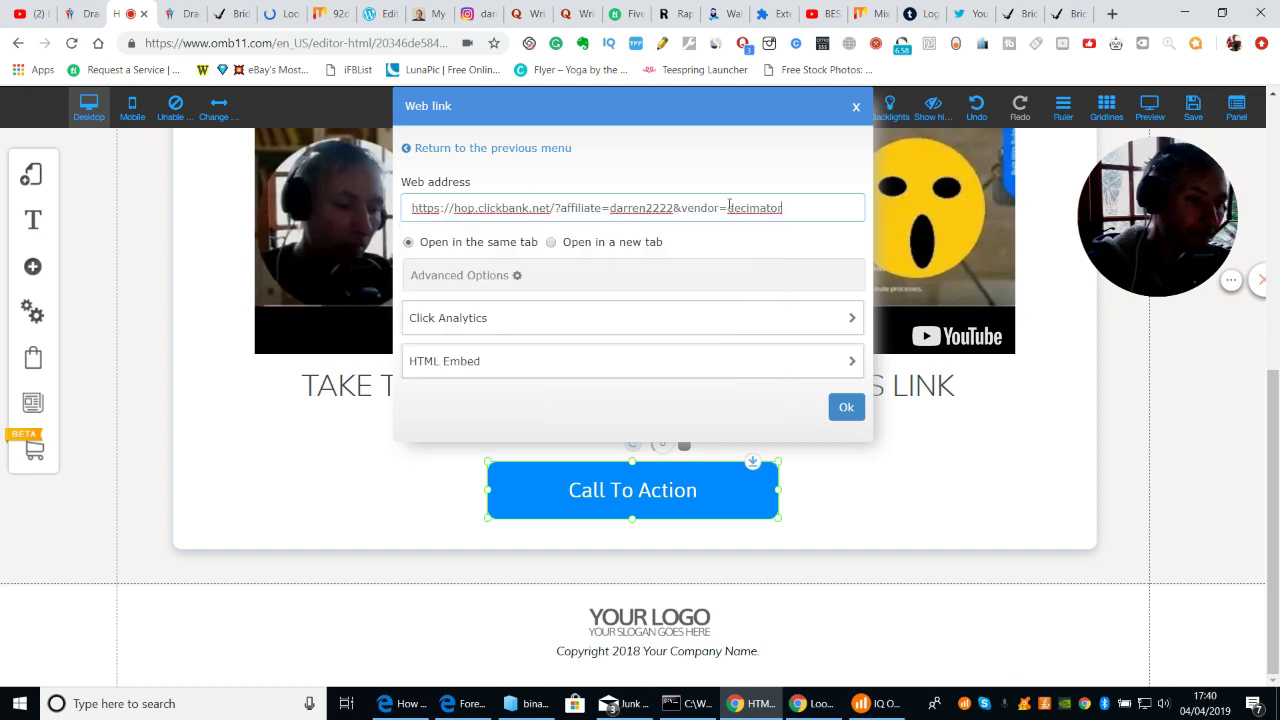
{"action": "left_click", "coordinate": [843, 405]}
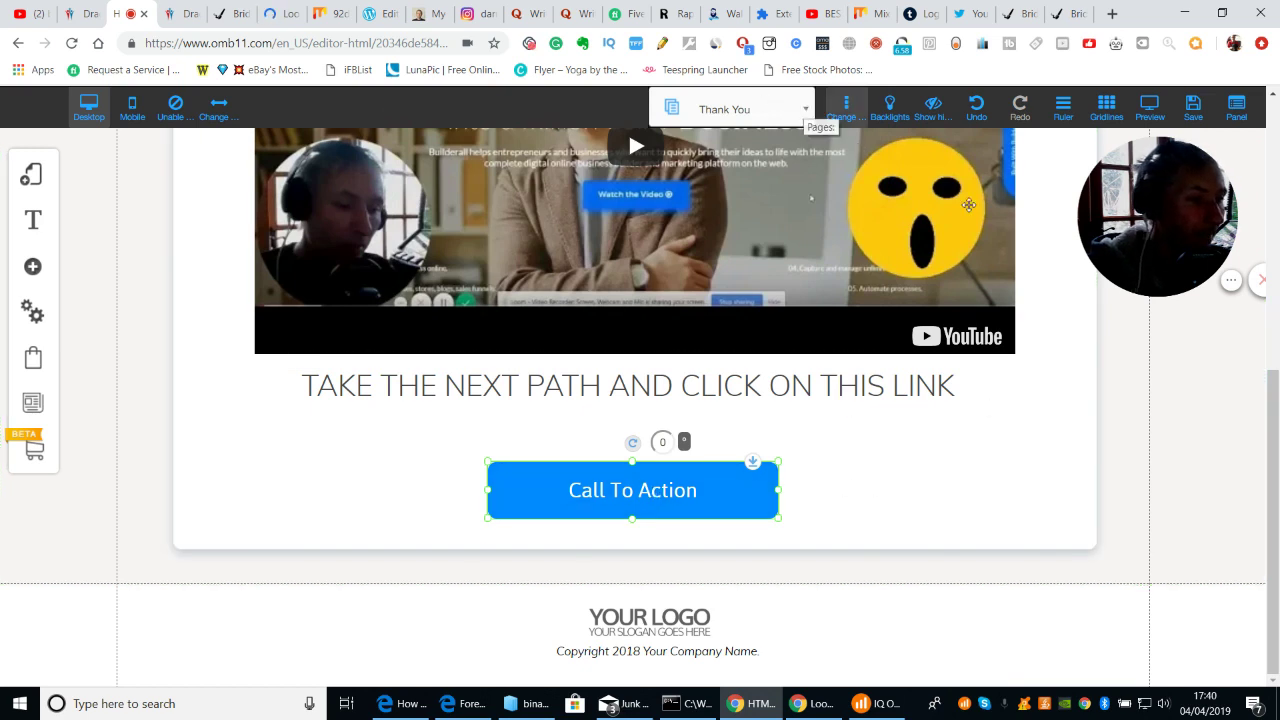
Step: Preview the Thank You page, test the Call To Action button without leaving the site, and return to editing
{"action": "left_click", "coordinate": [1150, 108]}
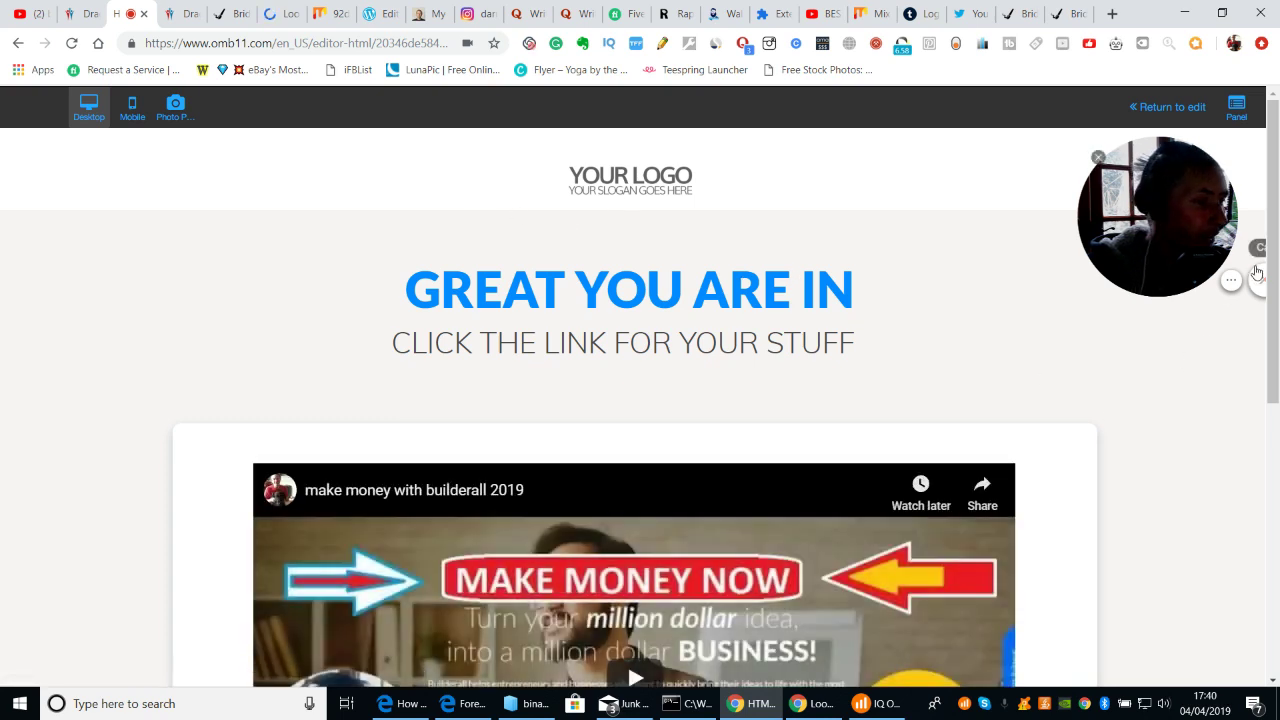
{"action": "left_click_drag", "start_coordinate": [1274, 227], "coordinate": [1276, 494]}
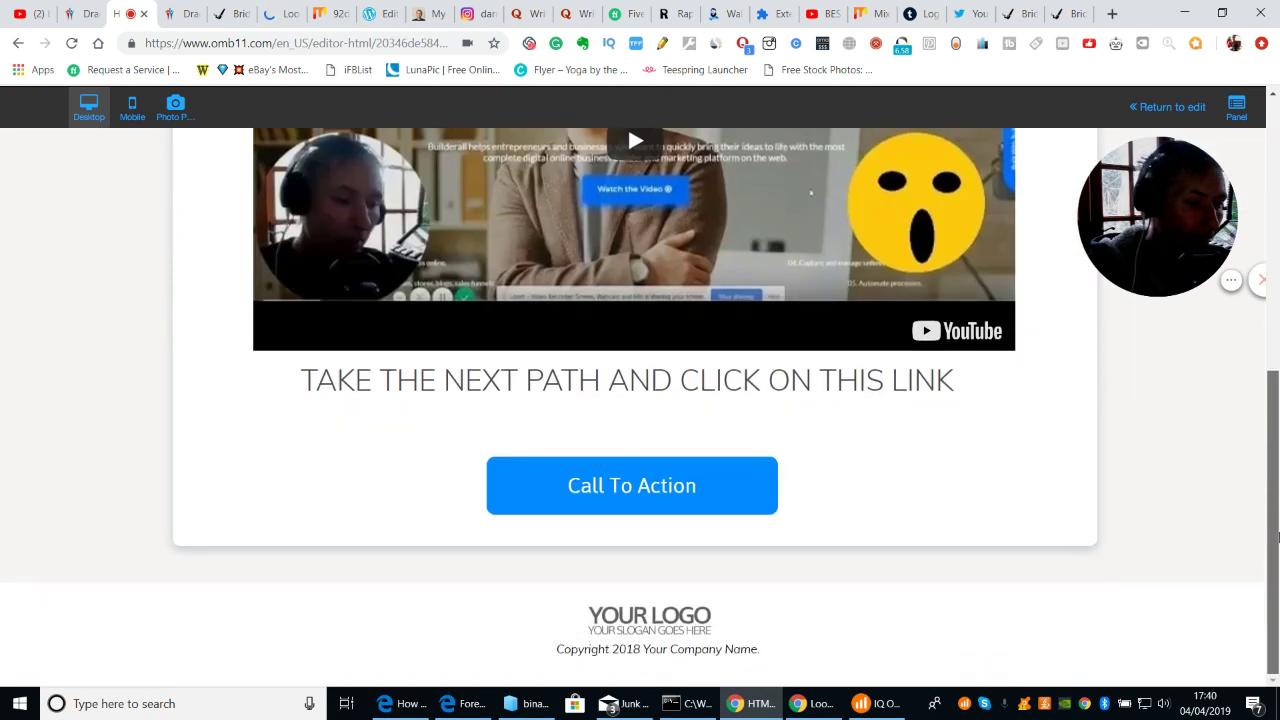
{"action": "left_click", "coordinate": [634, 487]}
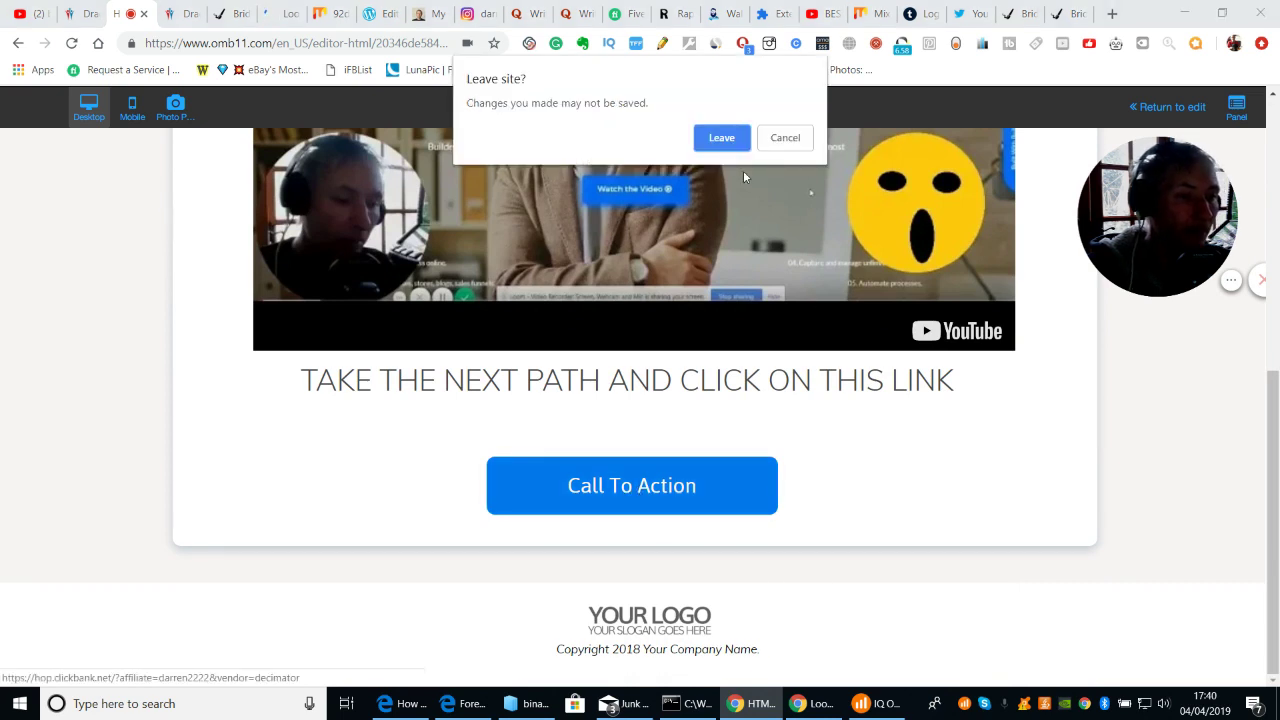
{"action": "left_click", "coordinate": [783, 139]}
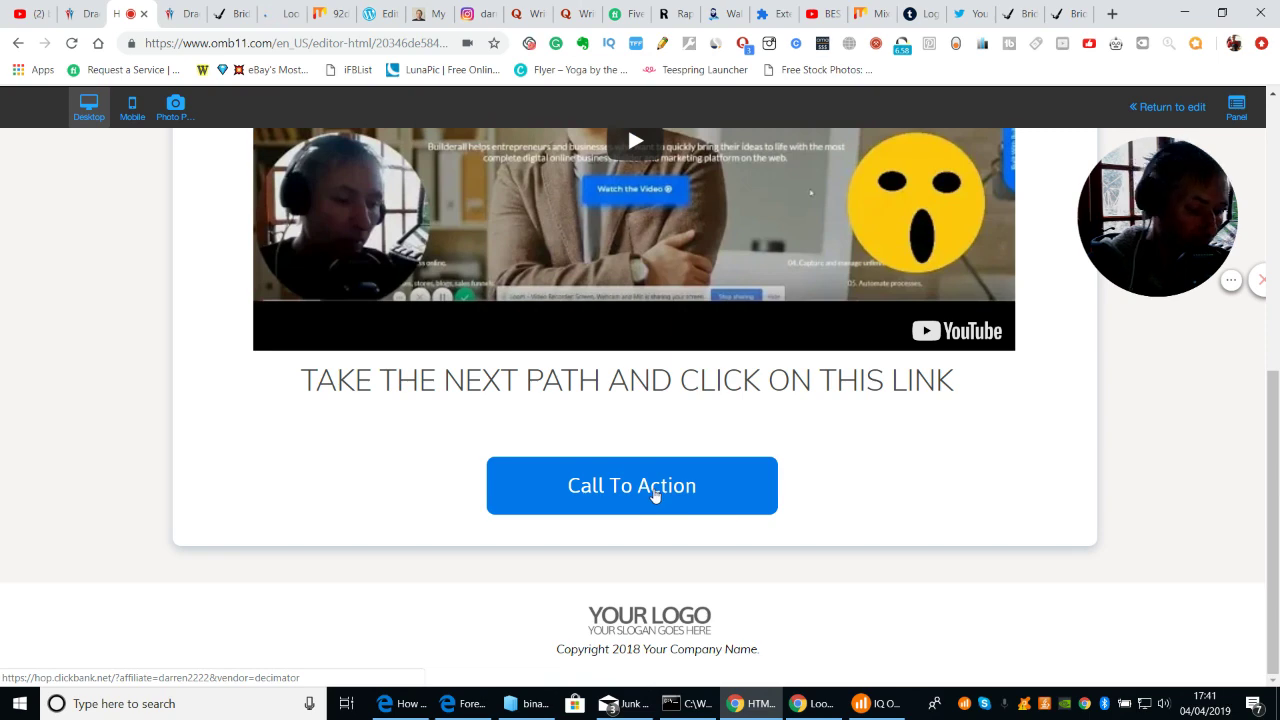
{"action": "left_click", "coordinate": [1166, 106]}
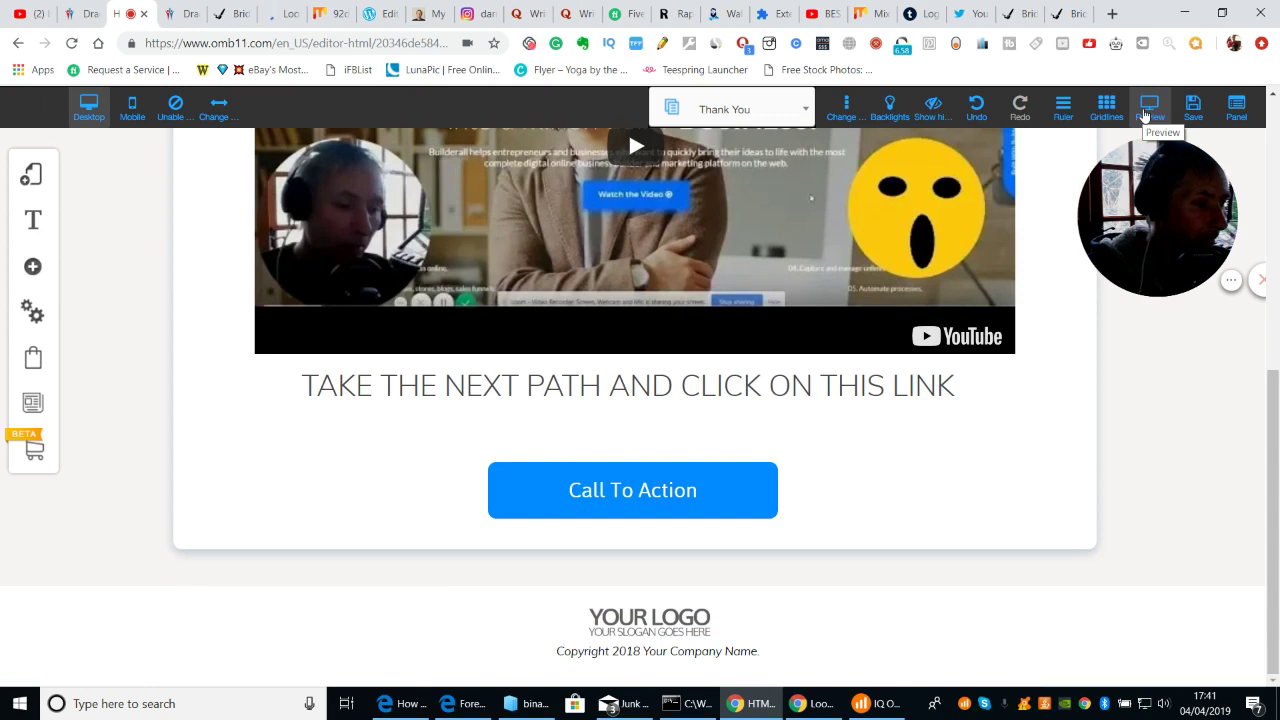
Step: Set the Call To Action button's web link to open in a new tab
{"action": "left_click", "coordinate": [645, 494]}
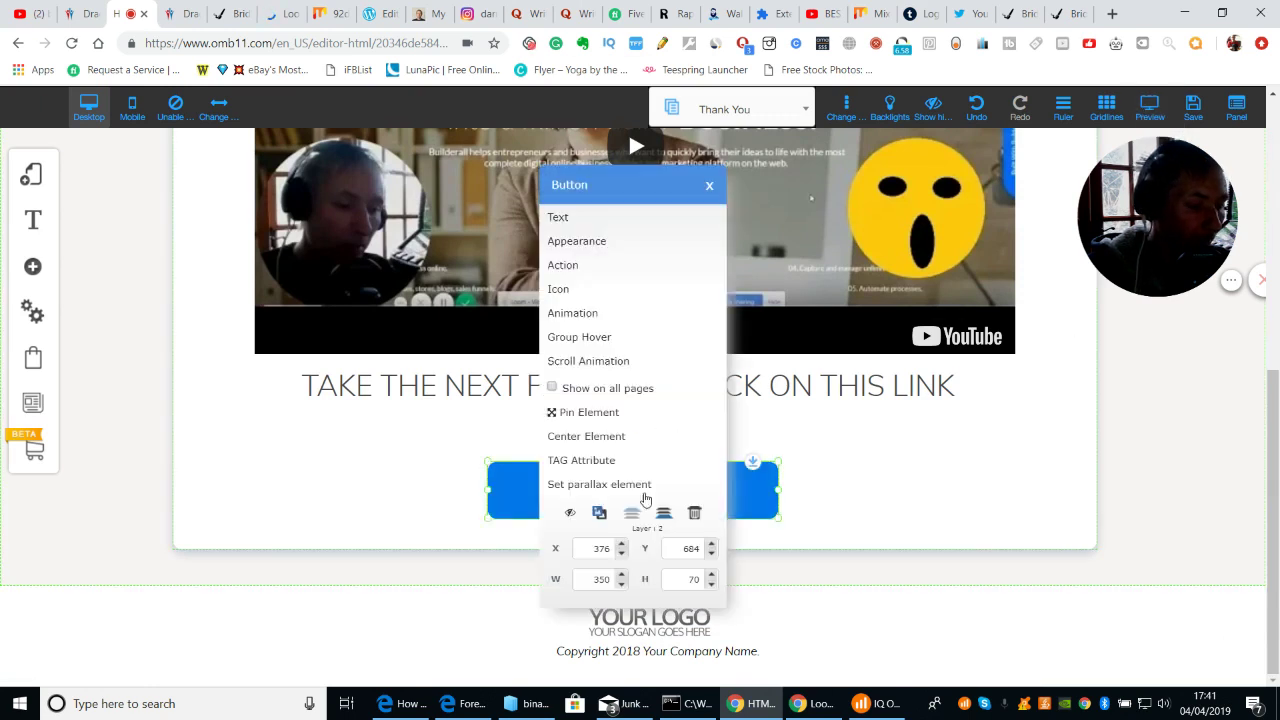
{"action": "left_click", "coordinate": [596, 265]}
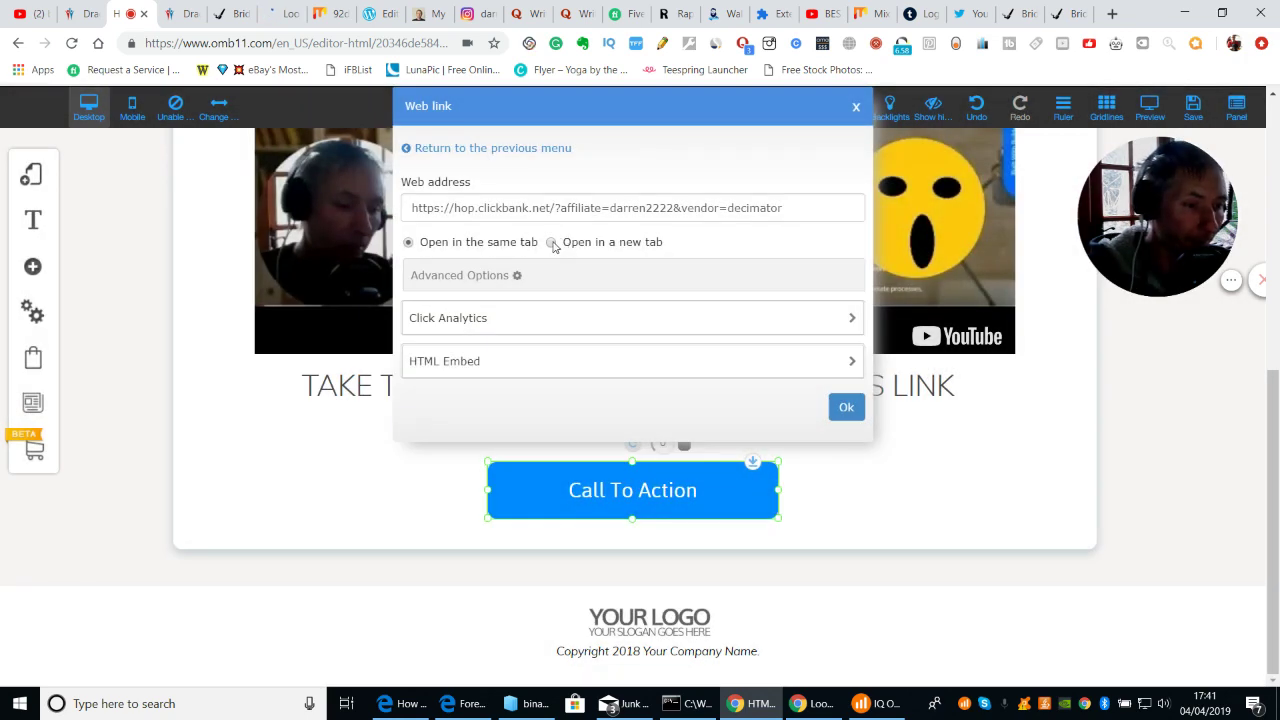
{"action": "left_click", "coordinate": [552, 243]}
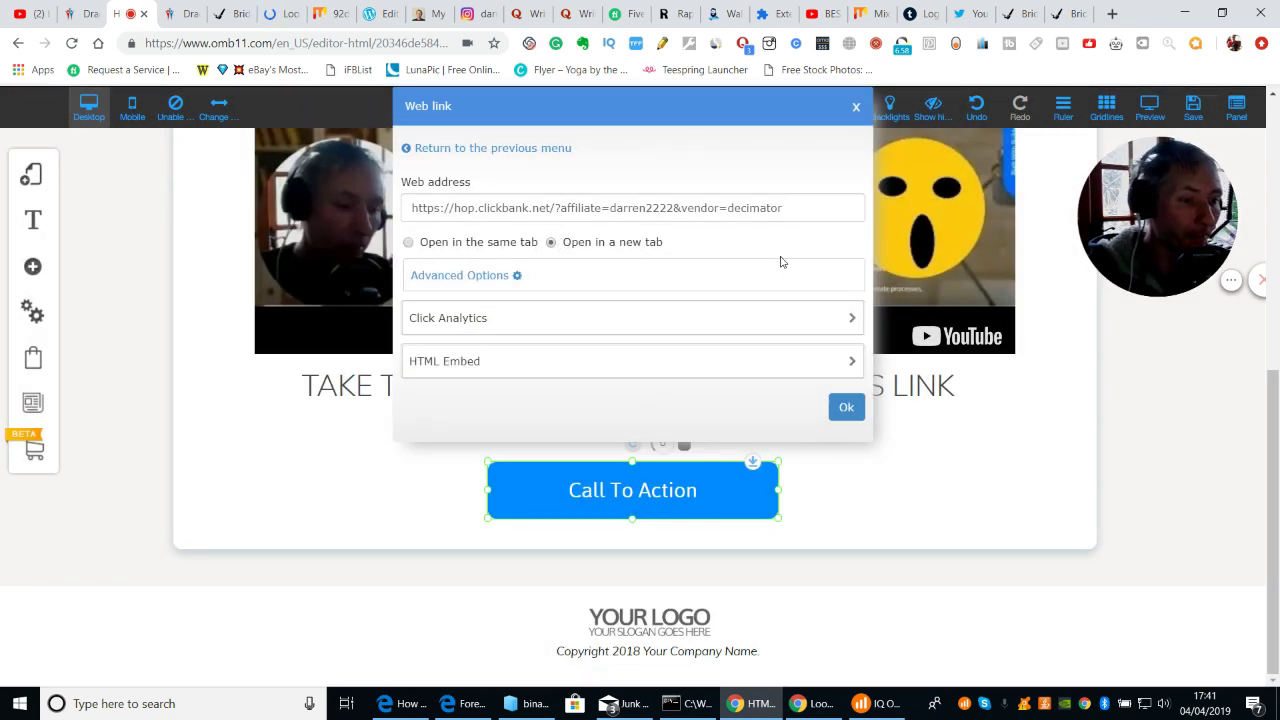
{"action": "left_click", "coordinate": [843, 410]}
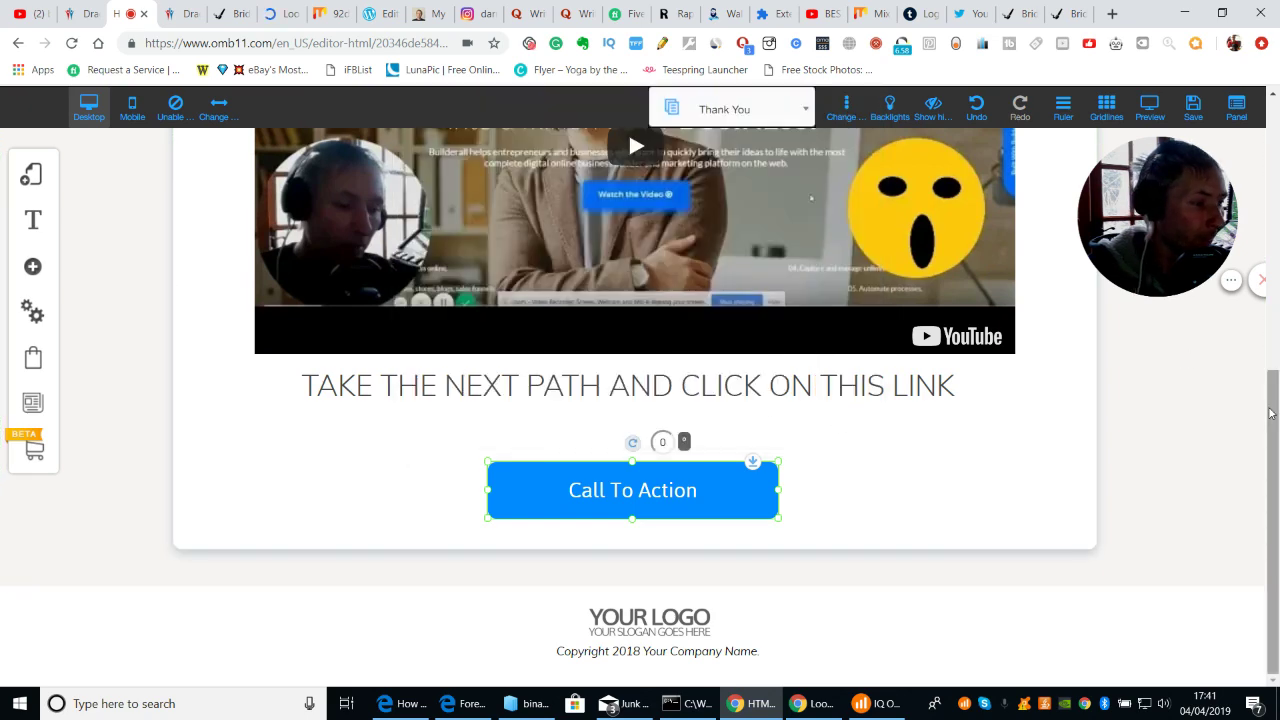
Step: Test the Call To Action button in the Thank You page preview and look through the sales page it opens
{"action": "scroll", "coordinate": [1278, 260], "scroll_direction": "up", "scroll_amount": 3}
{"action": "left_click_drag", "start_coordinate": [1278, 260], "coordinate": [1278, 343]}
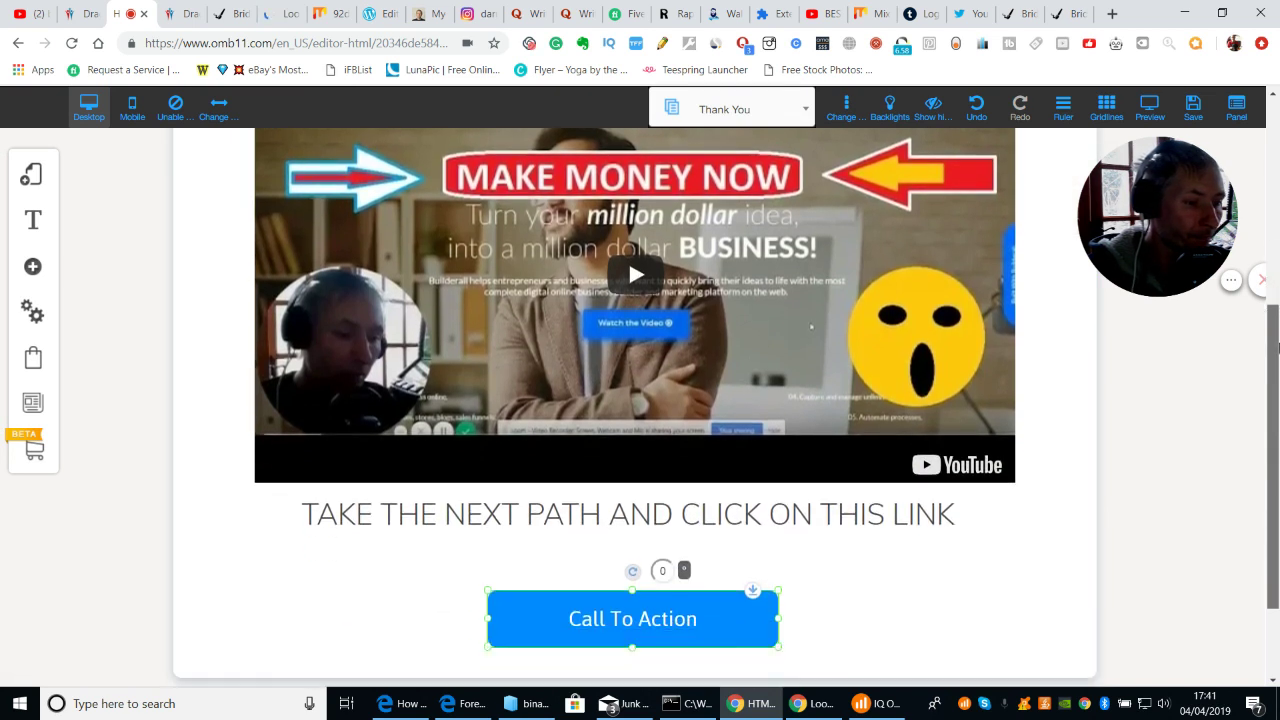
{"action": "left_click", "coordinate": [1148, 106]}
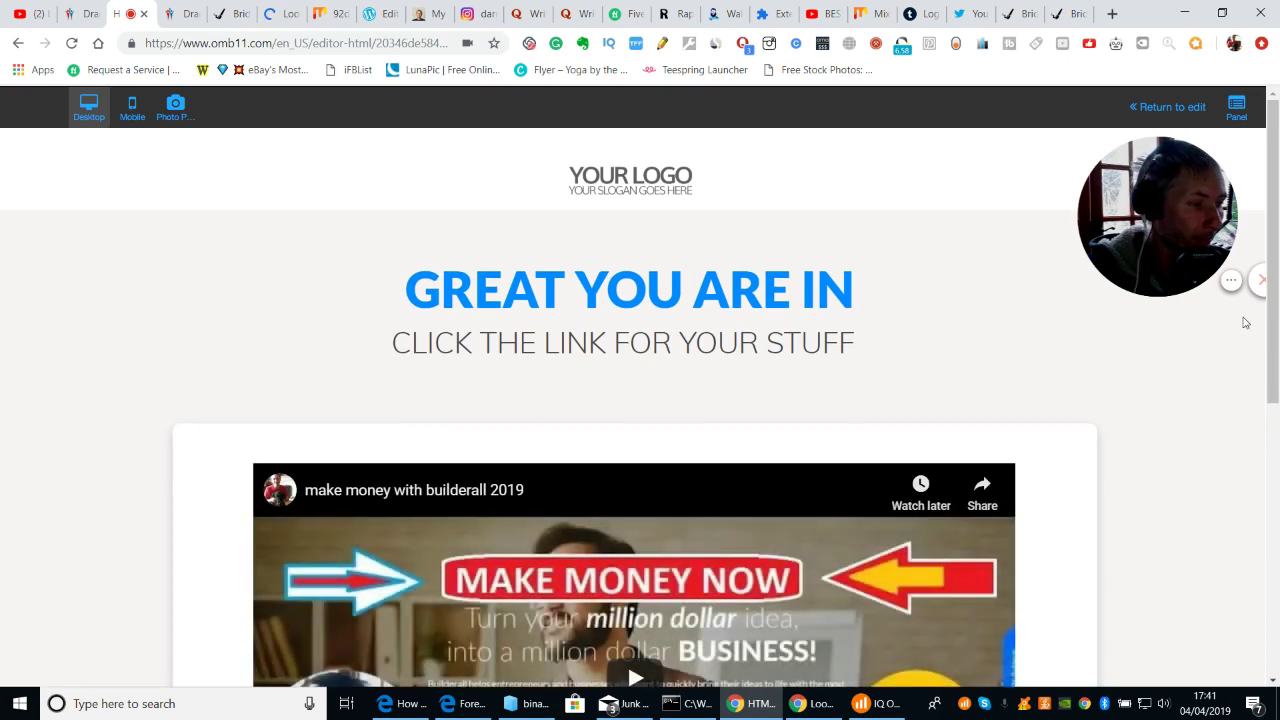
{"action": "left_click_drag", "start_coordinate": [1272, 322], "coordinate": [1276, 590]}
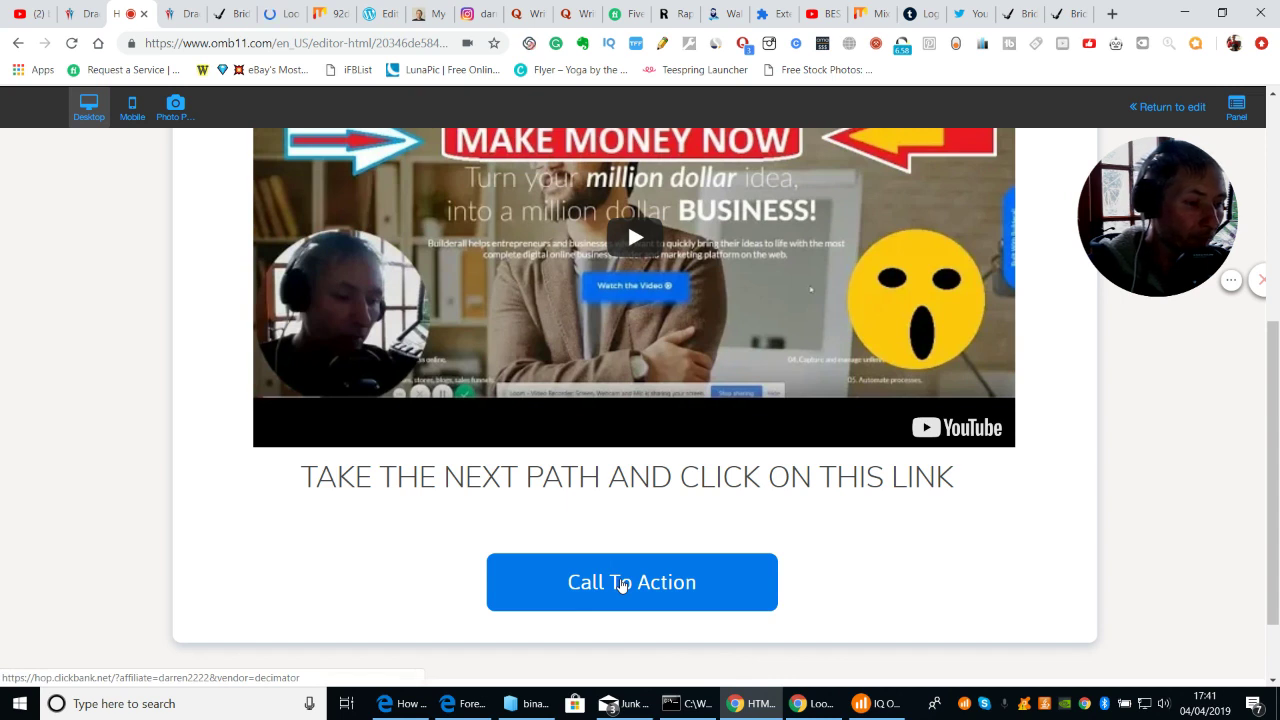
{"action": "left_click", "coordinate": [666, 586]}
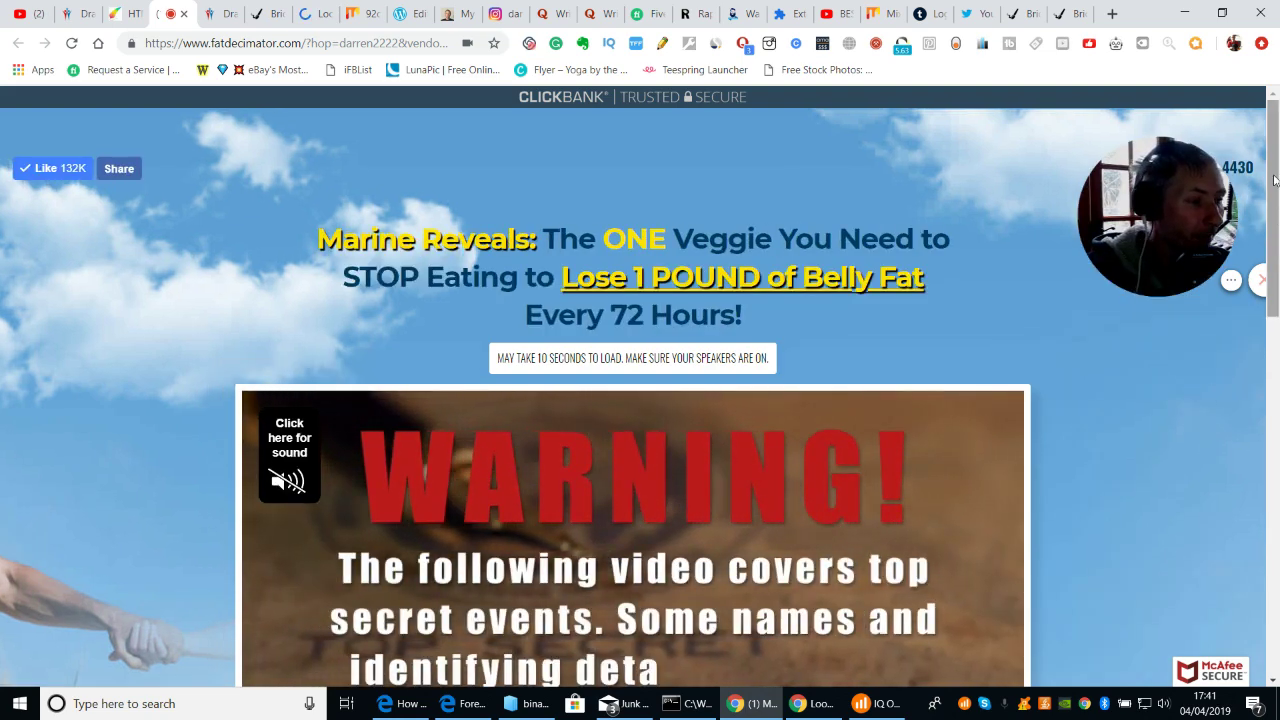
{"action": "scroll", "coordinate": [1276, 268], "scroll_direction": "down", "scroll_amount": 1}
{"action": "scroll", "coordinate": [1276, 268], "scroll_direction": "down", "scroll_amount": 3}
{"action": "scroll", "coordinate": [1277, 250], "scroll_direction": "up", "scroll_amount": 1}
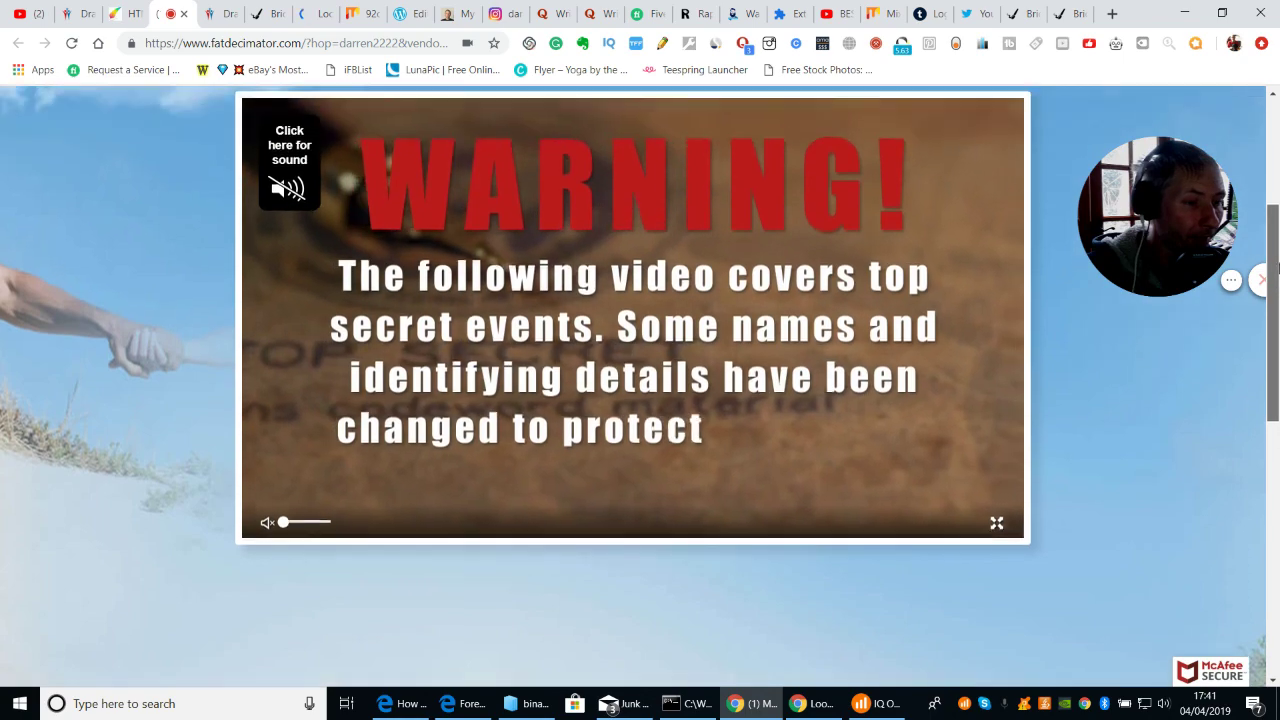
{"action": "scroll", "coordinate": [1276, 248], "scroll_direction": "down", "scroll_amount": 3}
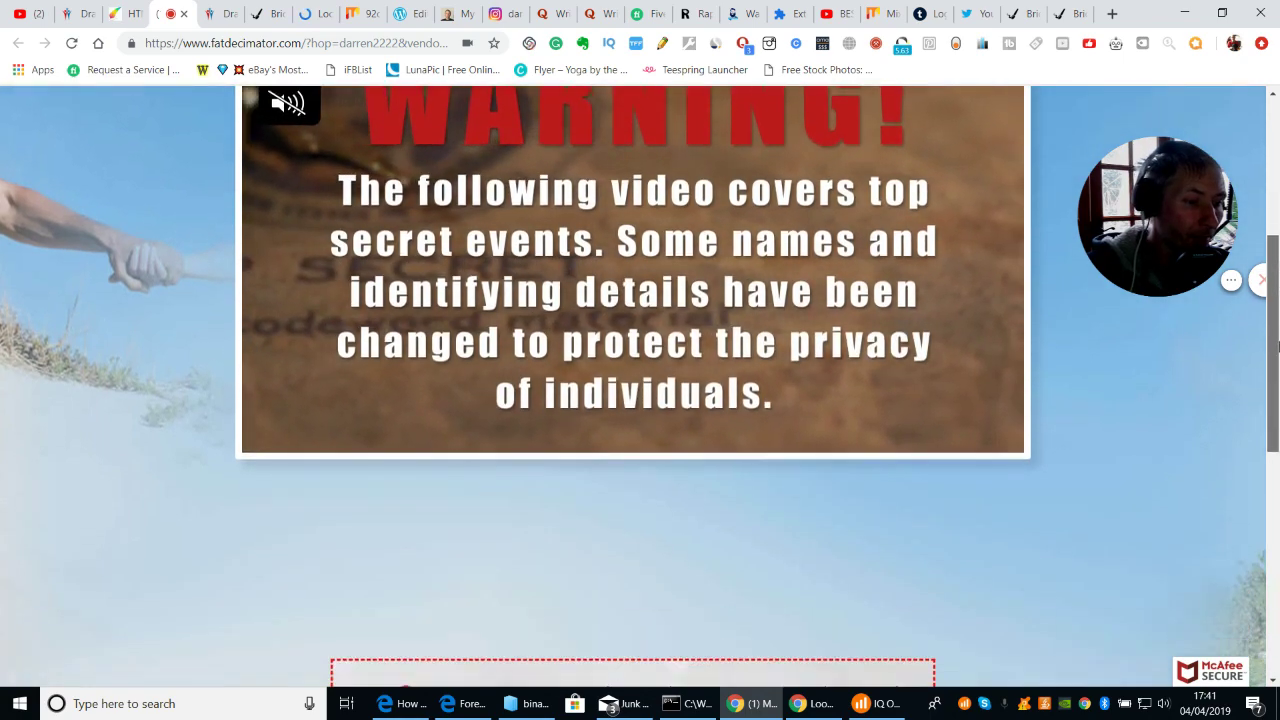
{"action": "scroll", "coordinate": [1276, 440], "scroll_direction": "down", "scroll_amount": 2}
{"action": "scroll", "coordinate": [1276, 185], "scroll_direction": "up", "scroll_amount": 6}
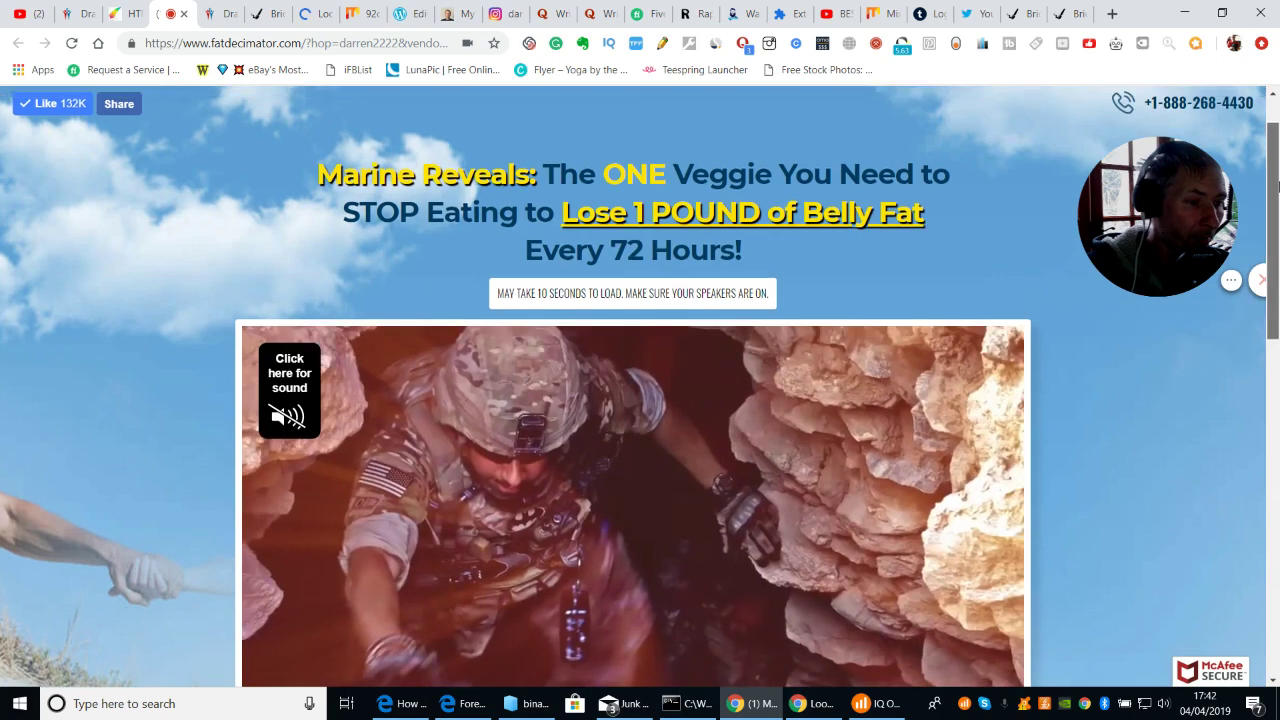
Step: Close the affiliate sales page, confirming leaving the site, and return from the Thank You page preview to editing
{"action": "left_click_drag", "start_coordinate": [1277, 185], "coordinate": [1277, 150]}
{"action": "scroll", "coordinate": [1277, 220], "scroll_direction": "down", "scroll_amount": 1}
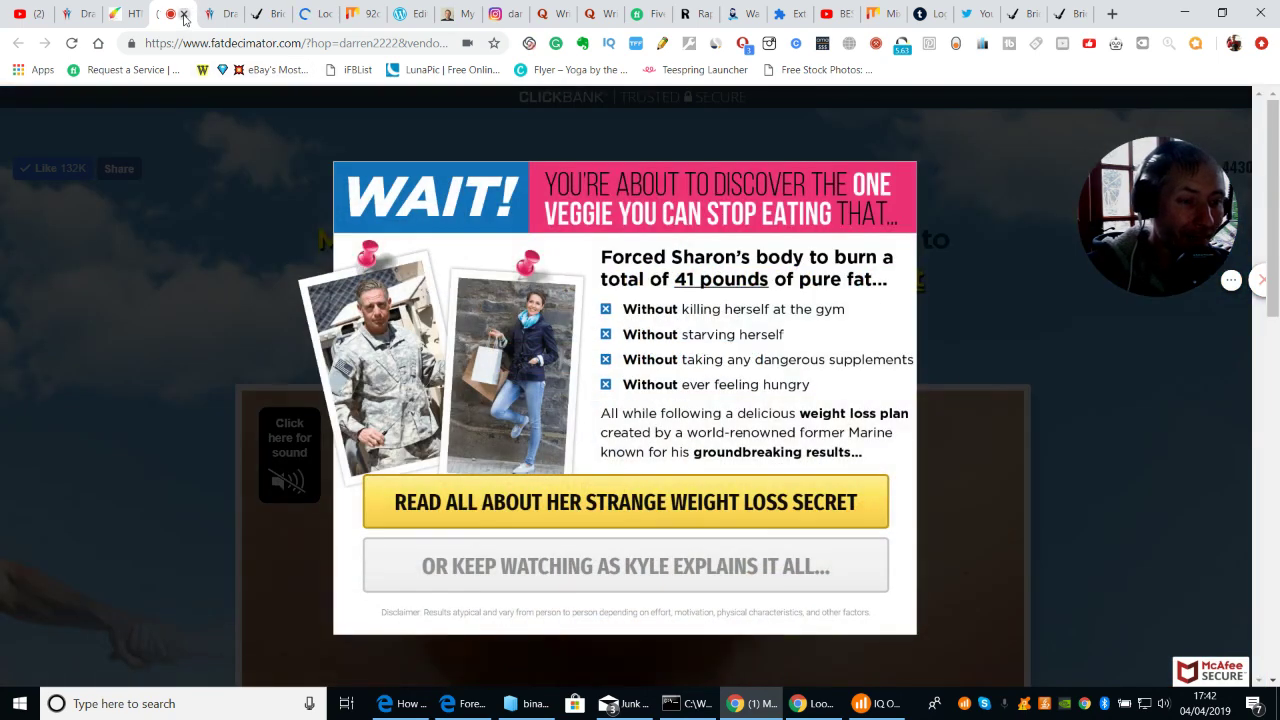
{"action": "left_click", "coordinate": [184, 13]}
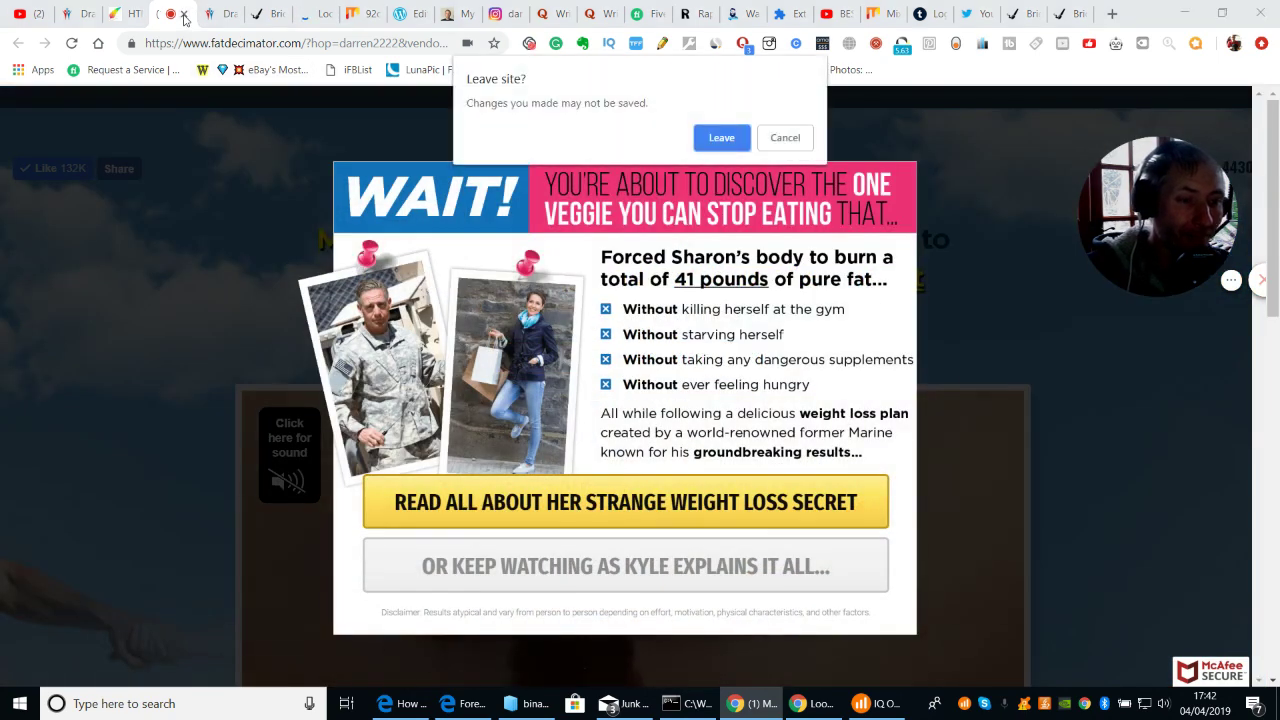
{"action": "left_click", "coordinate": [713, 139]}
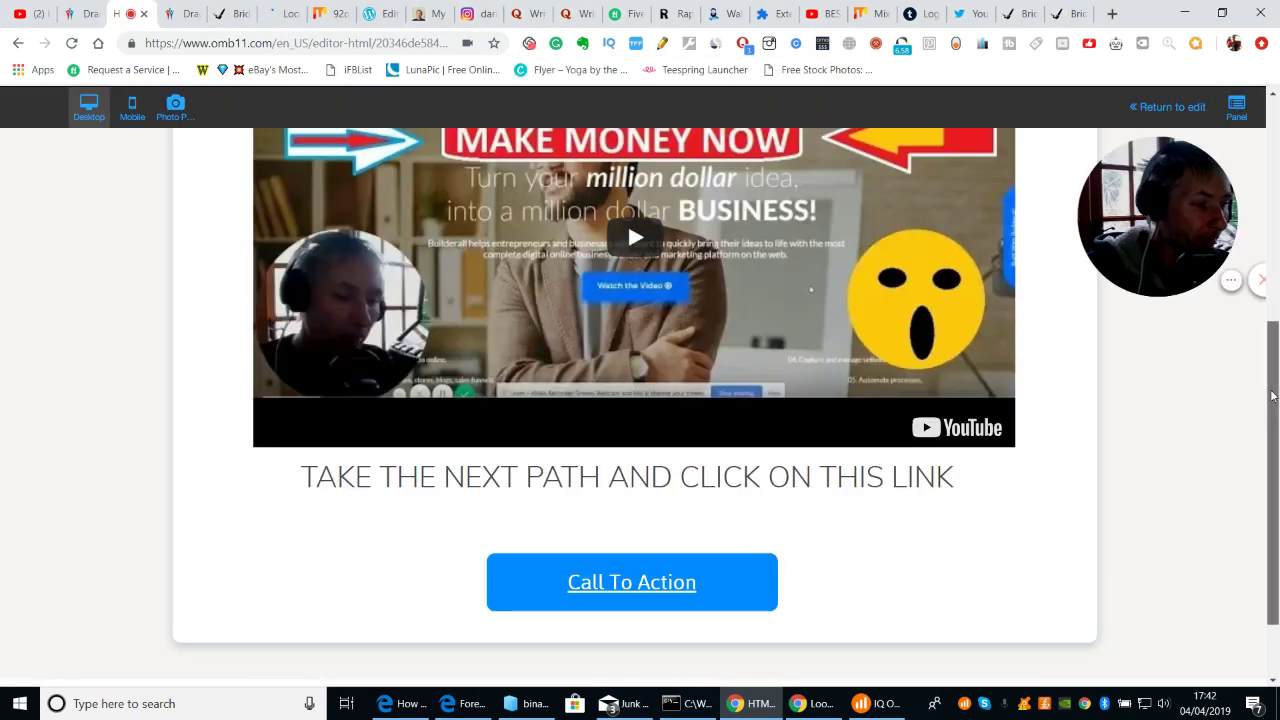
{"action": "scroll", "coordinate": [1271, 396], "scroll_direction": "up", "scroll_amount": 5}
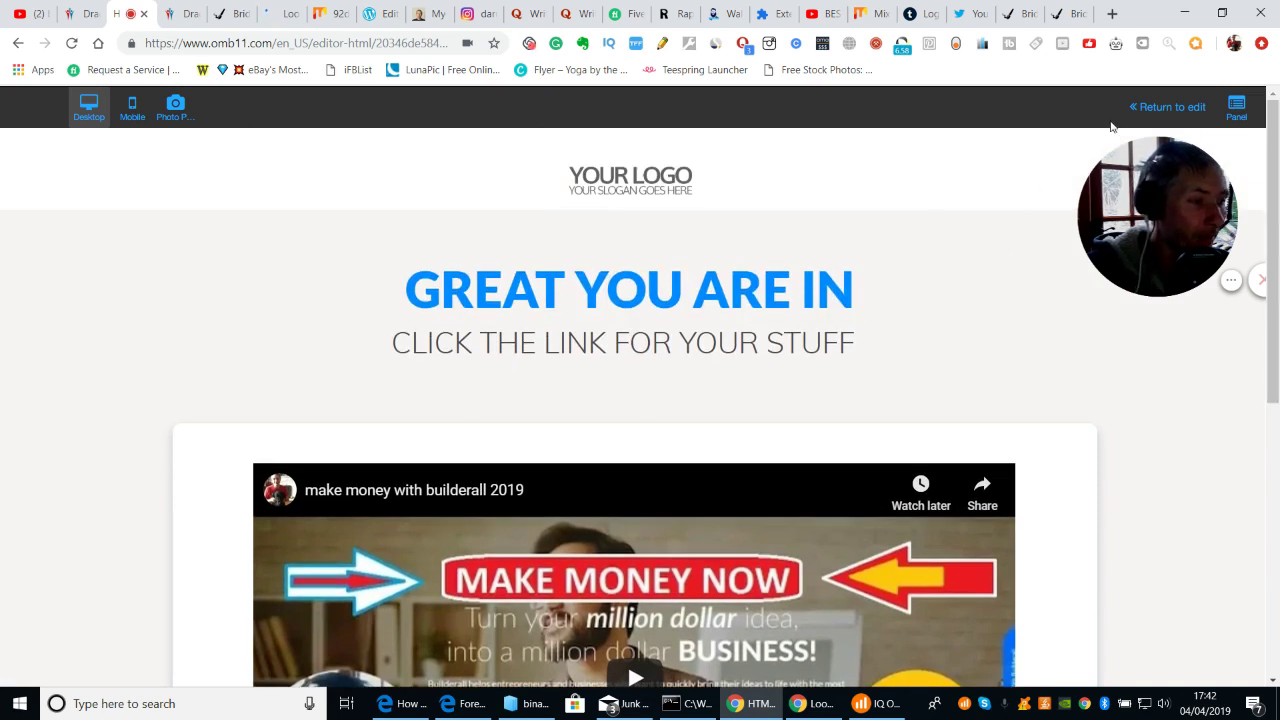
{"action": "left_click", "coordinate": [1160, 106]}
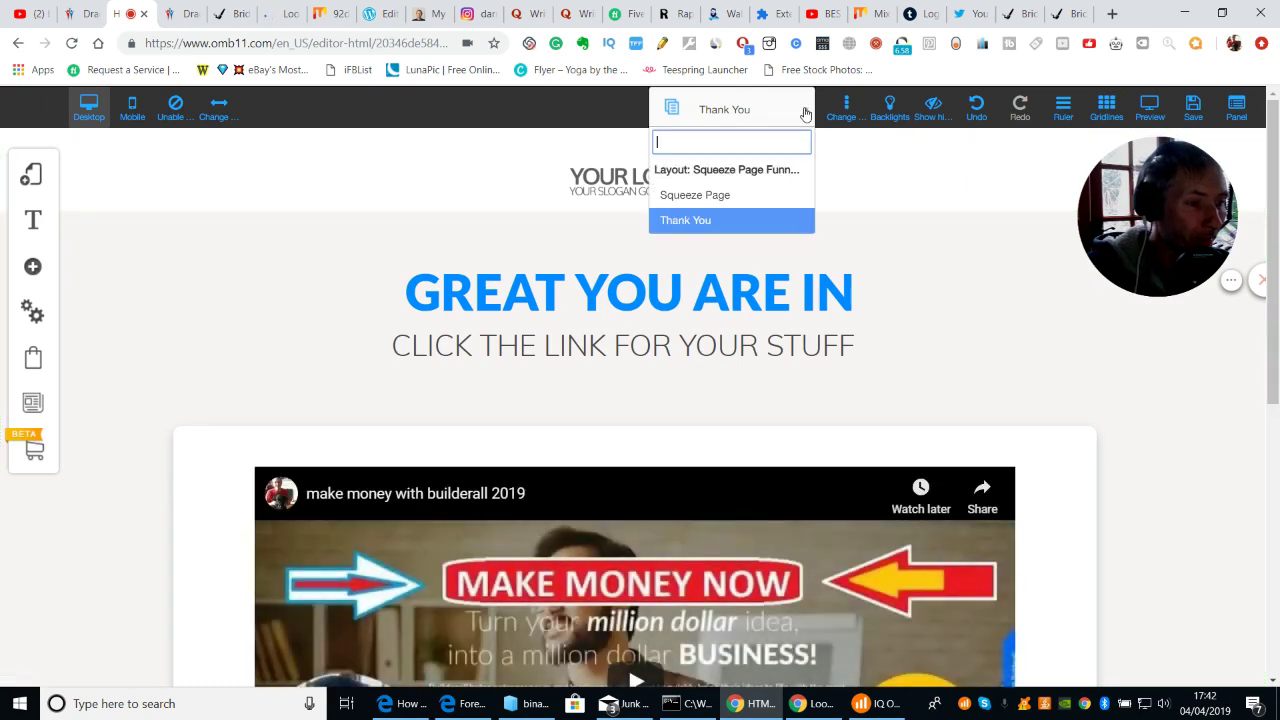
Step: Switch the editor to the Squeeze Page and dismiss the email marketing alert
{"action": "left_click", "coordinate": [804, 111]}
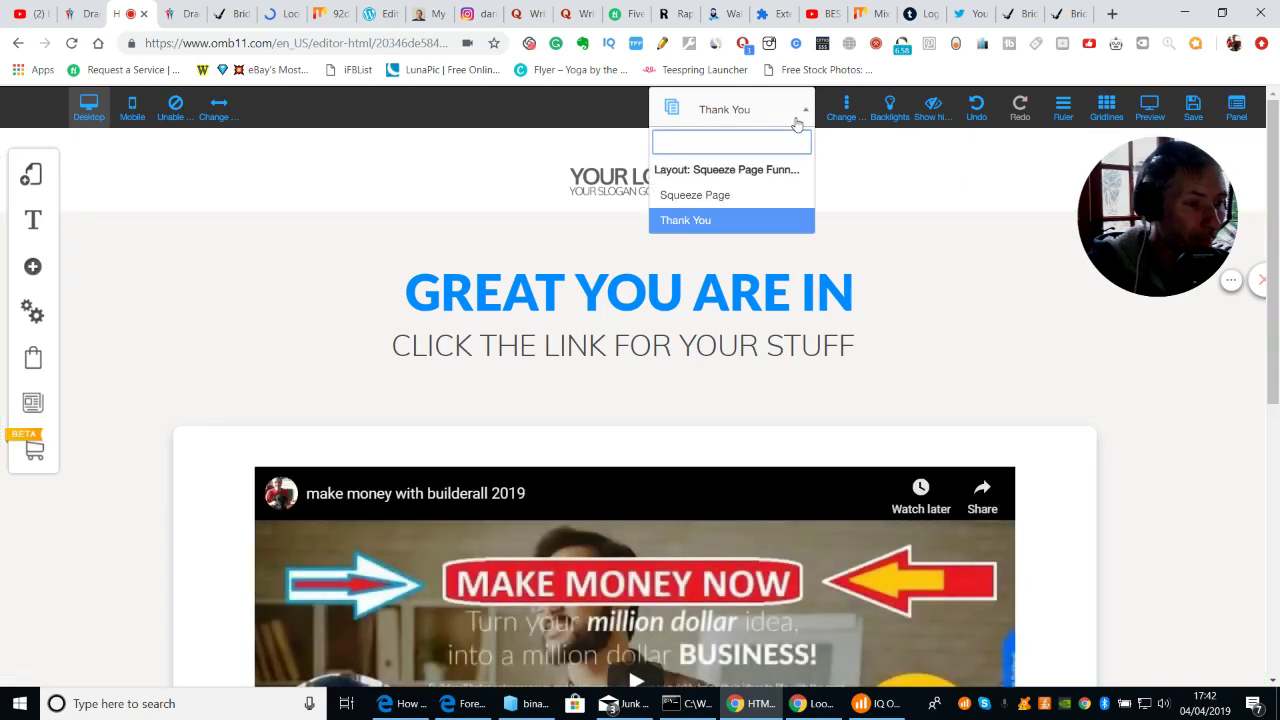
{"action": "left_click", "coordinate": [723, 196]}
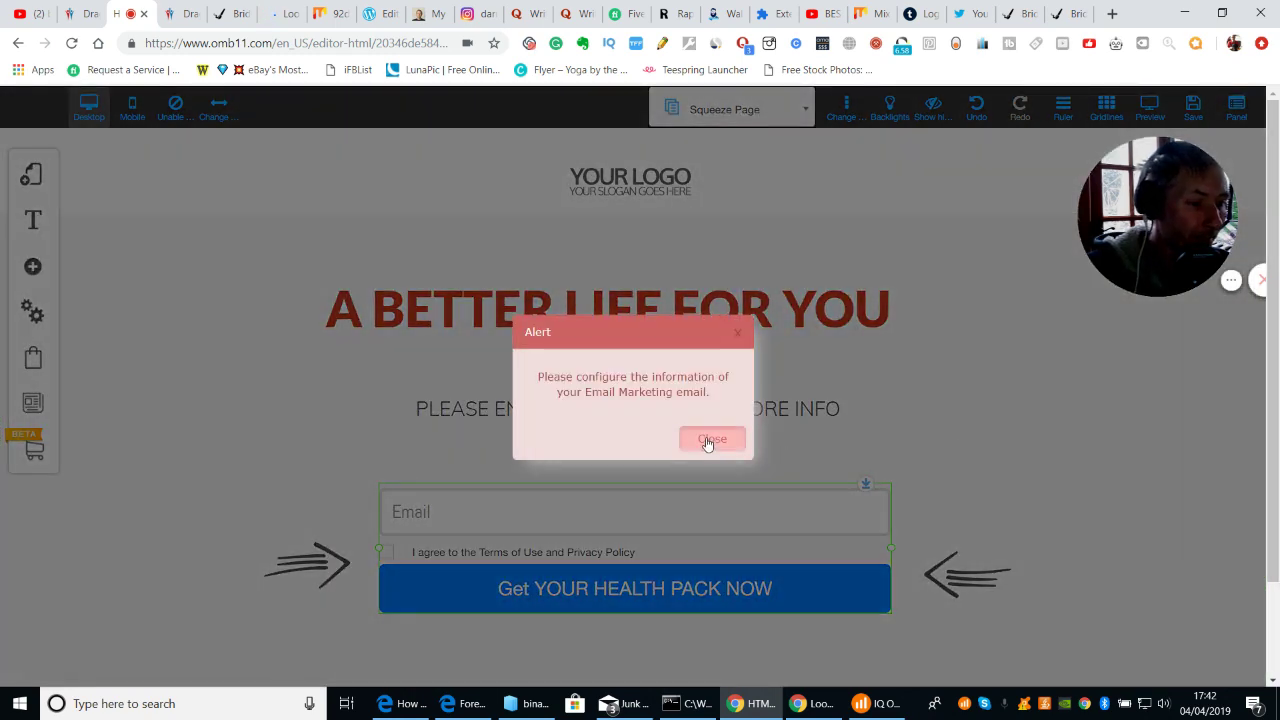
{"action": "left_click", "coordinate": [708, 440]}
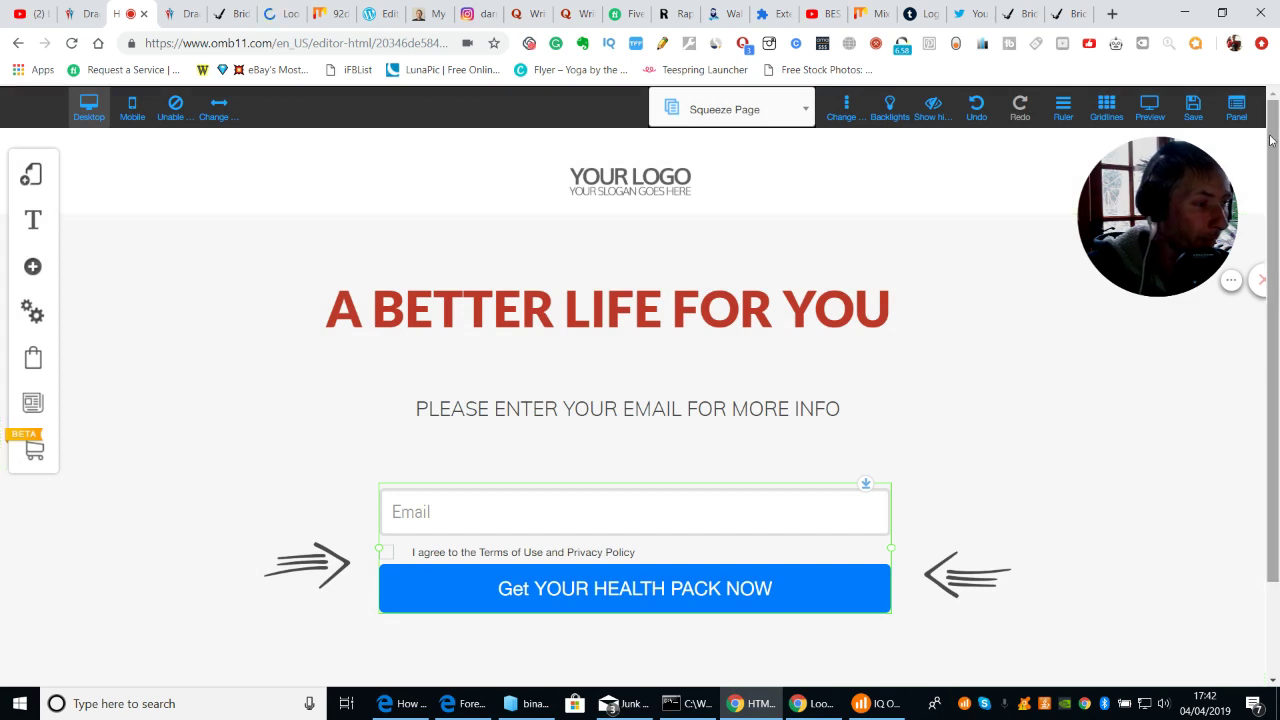
Step: Set the opt-in form's Pending subscribe URL to link to the Squeeze Page
{"action": "left_click_drag", "start_coordinate": [1270, 140], "coordinate": [1276, 168]}
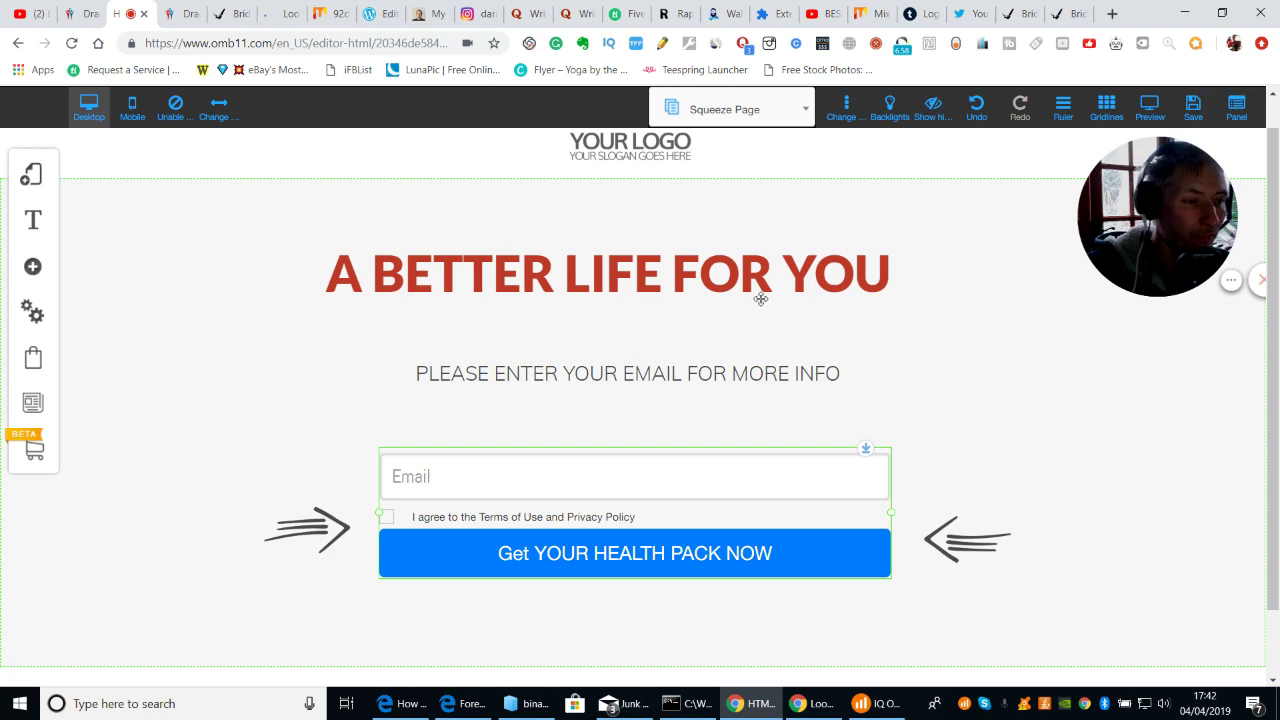
{"action": "left_click", "coordinate": [719, 556]}
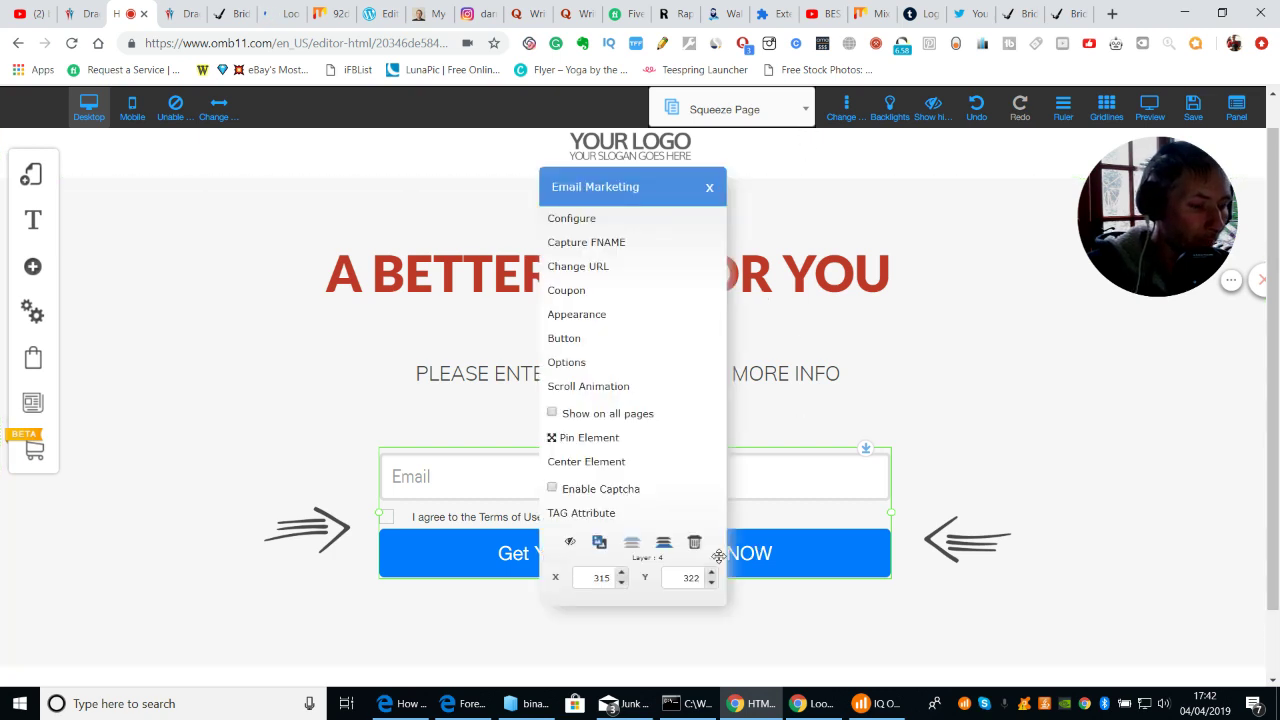
{"action": "left_click", "coordinate": [605, 266]}
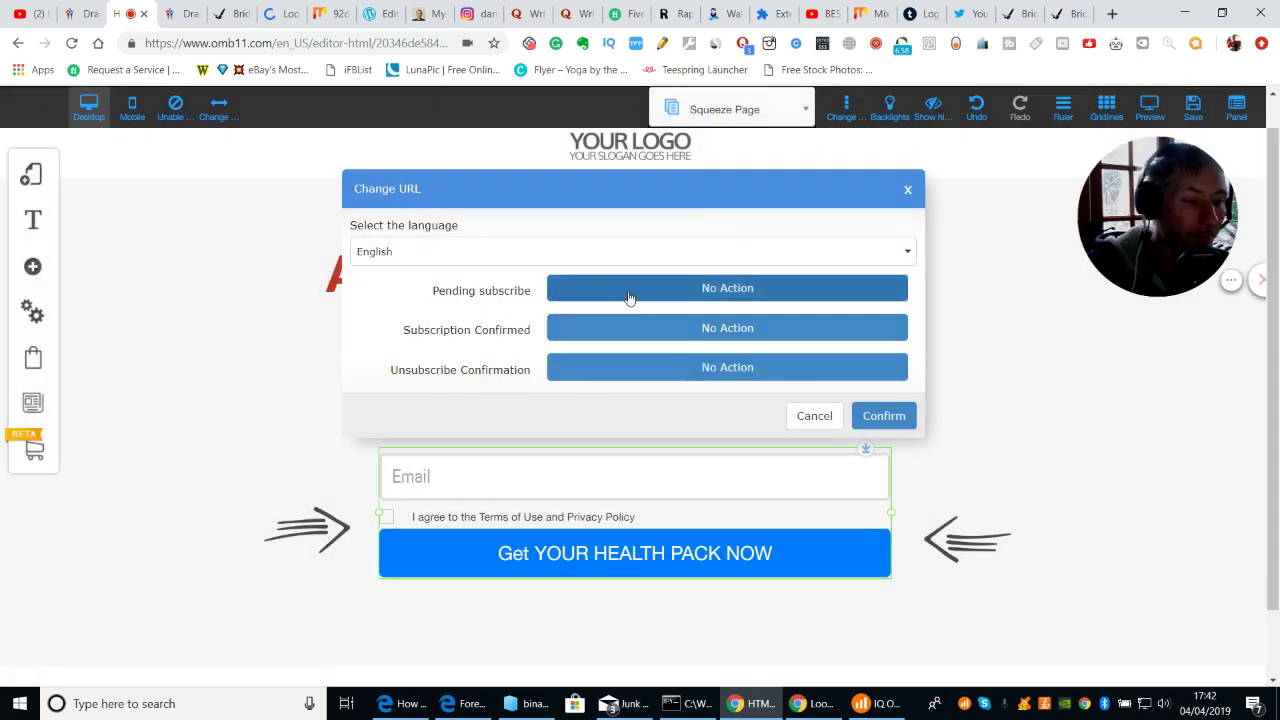
{"action": "left_click", "coordinate": [716, 289]}
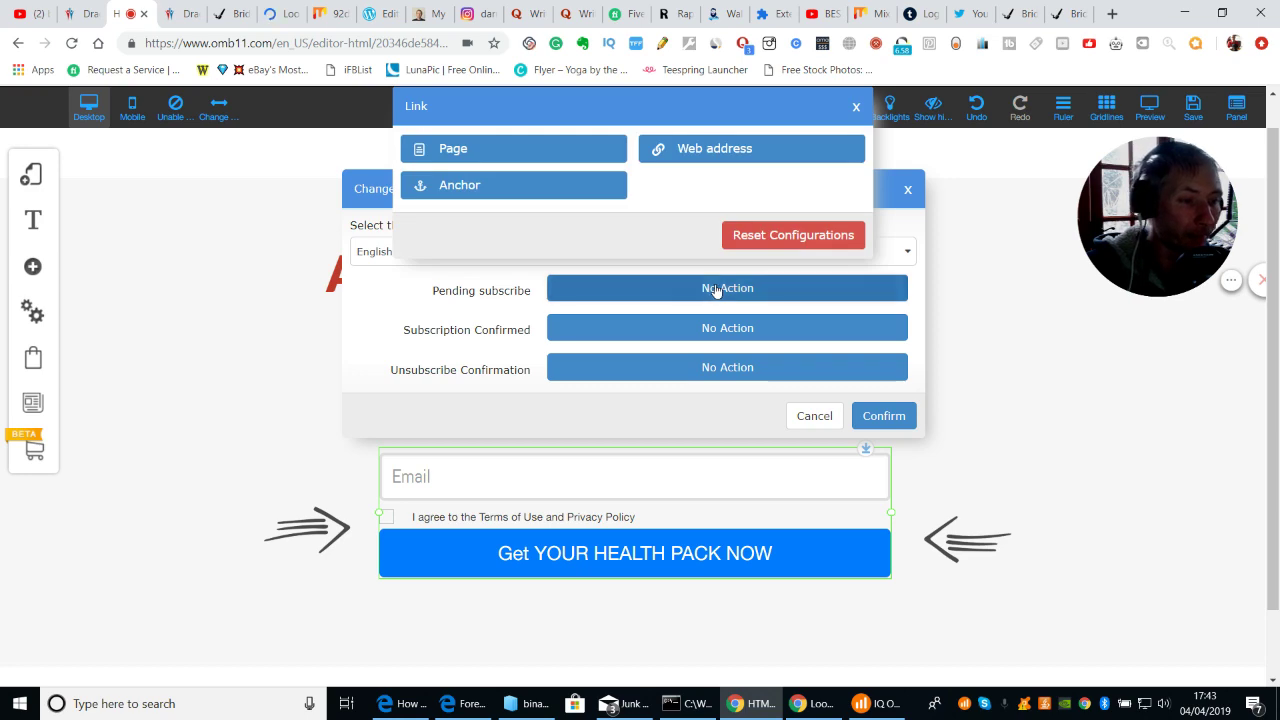
{"action": "left_click", "coordinate": [481, 148]}
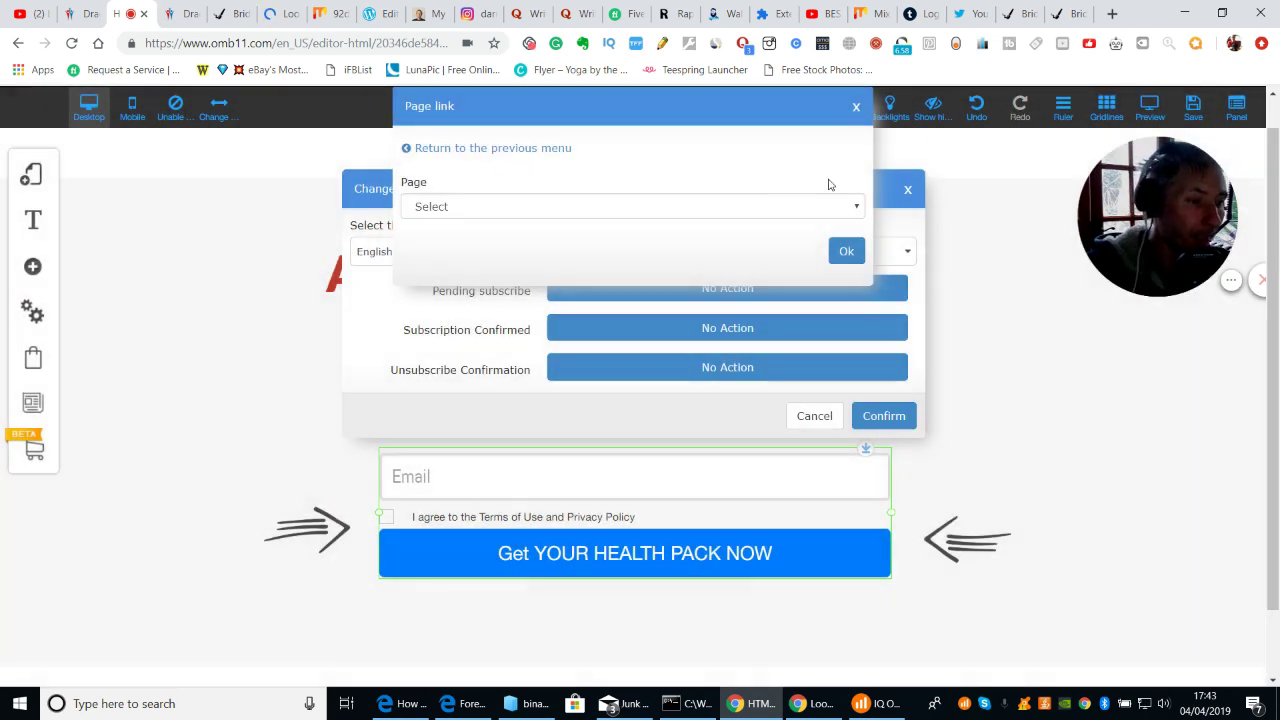
{"action": "left_click", "coordinate": [852, 207]}
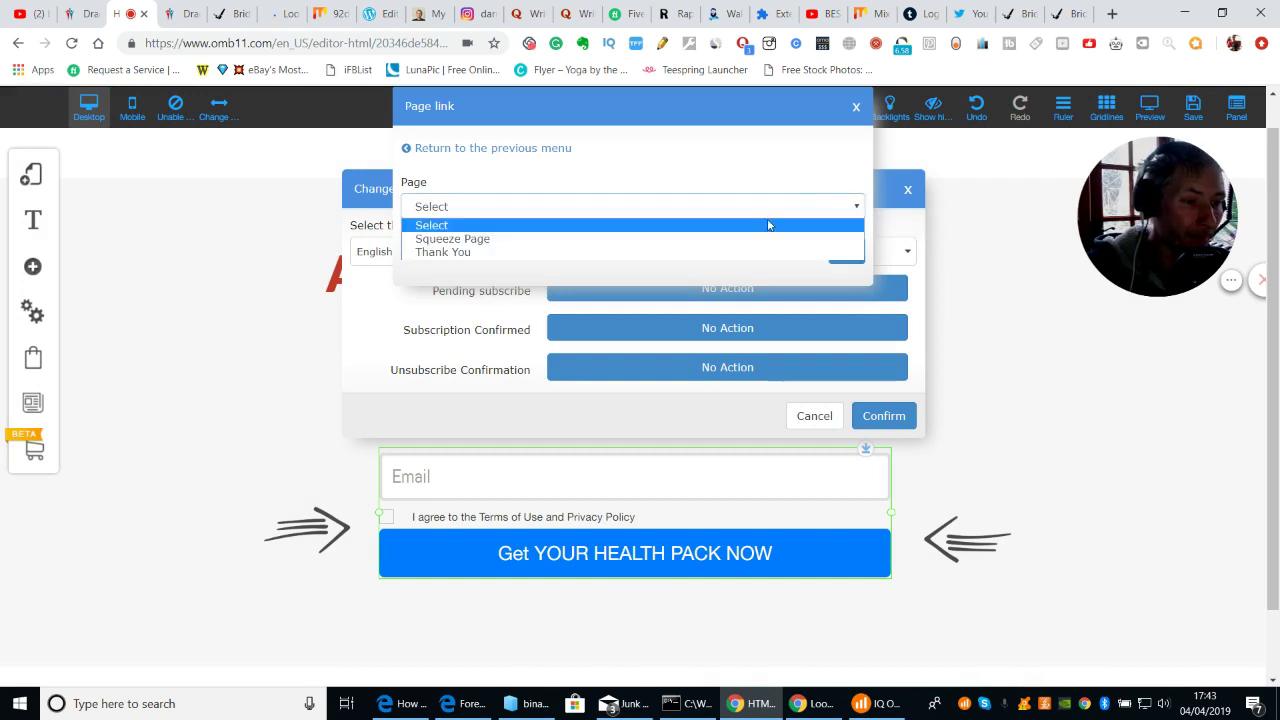
{"action": "left_click", "coordinate": [674, 241]}
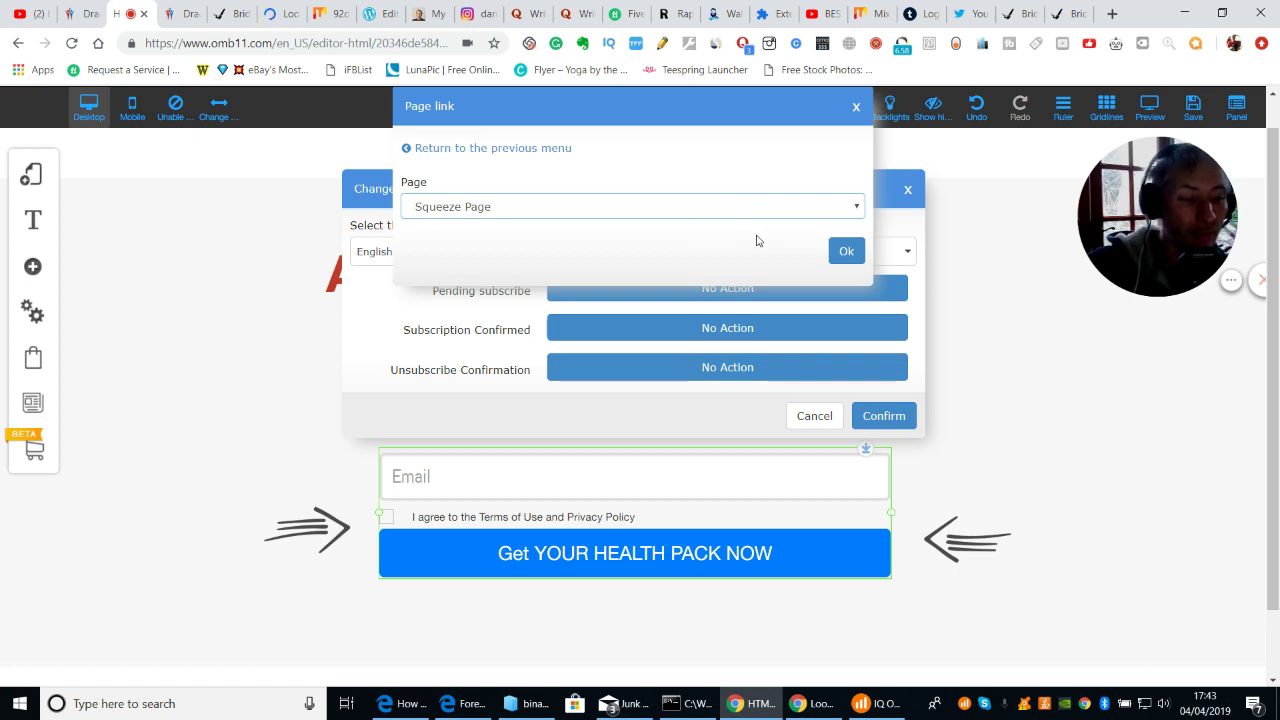
{"action": "left_click", "coordinate": [842, 252]}
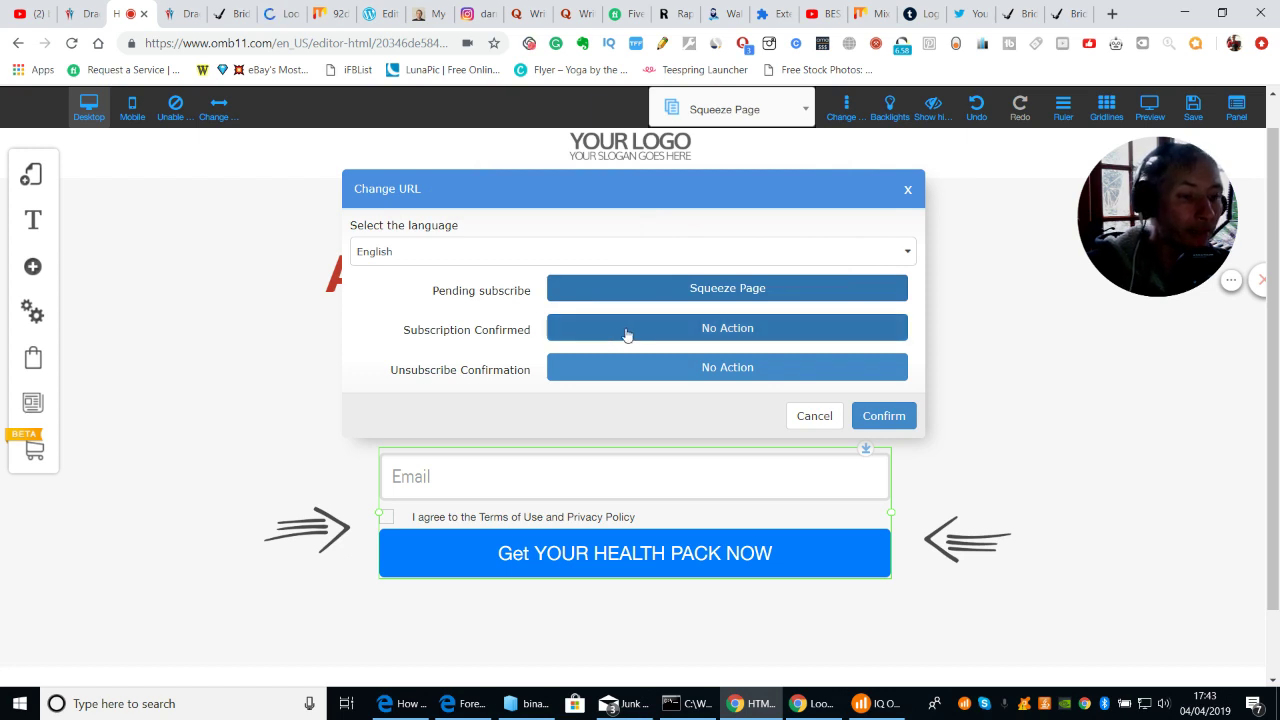
Step: Link the form's Subscription Confirmed URL to the Thank You page
{"action": "left_click", "coordinate": [709, 328]}
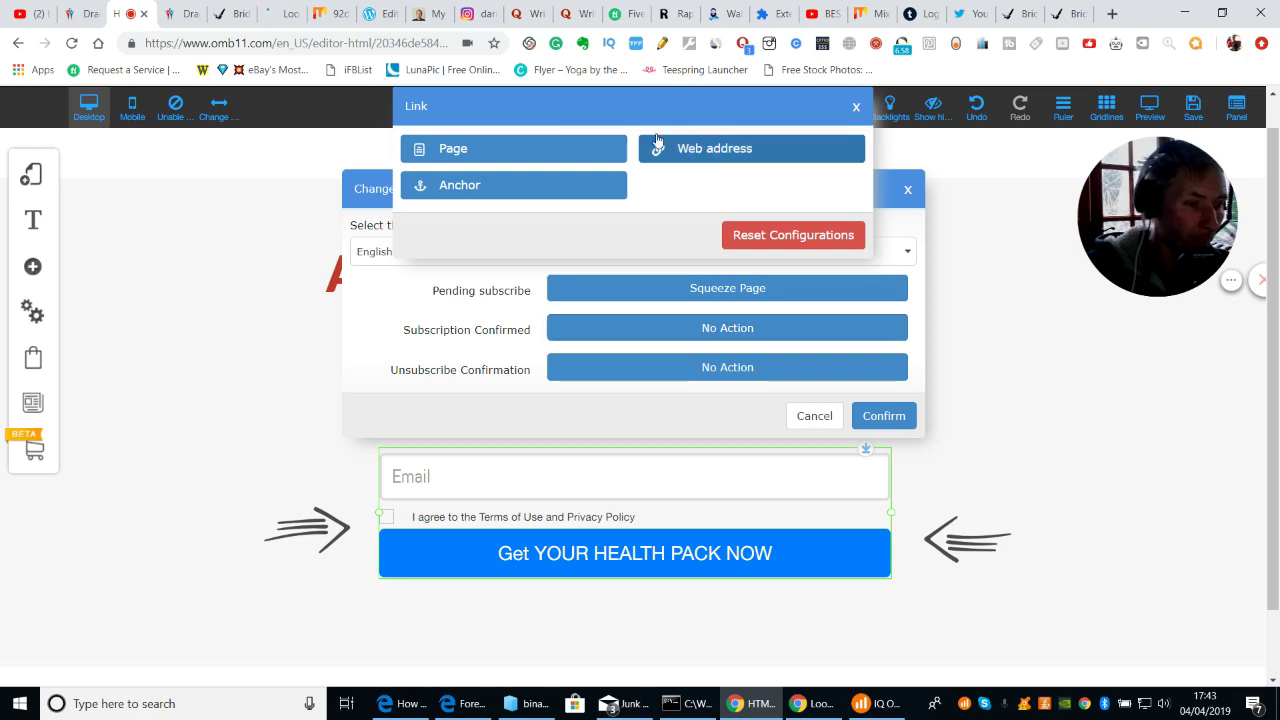
{"action": "left_click", "coordinate": [513, 148]}
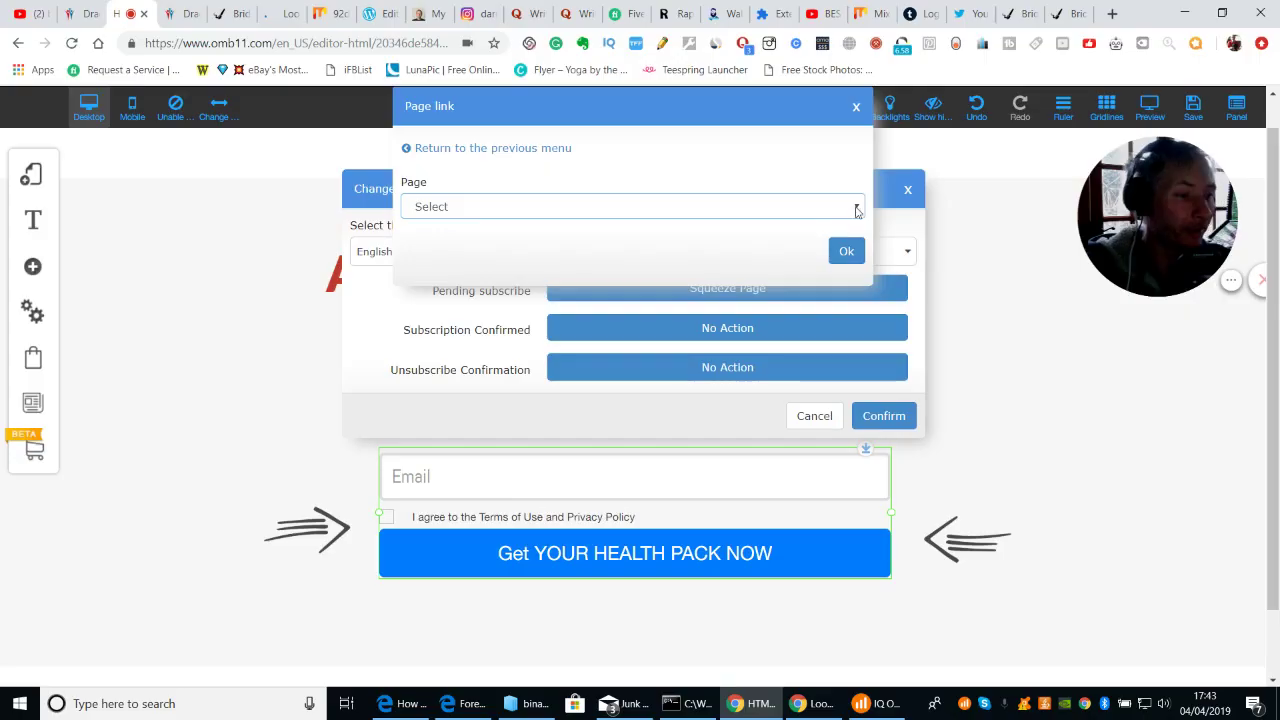
{"action": "left_click", "coordinate": [854, 206]}
{"action": "left_click", "coordinate": [677, 267]}
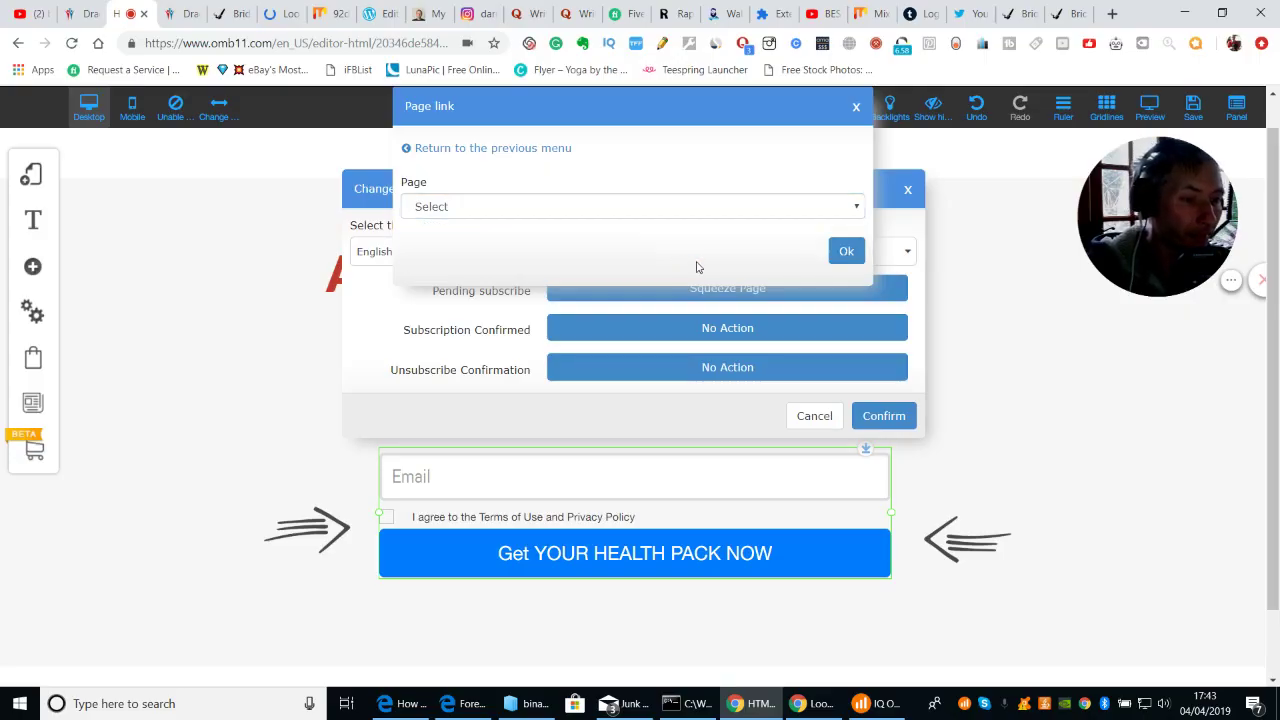
{"action": "left_click", "coordinate": [851, 206]}
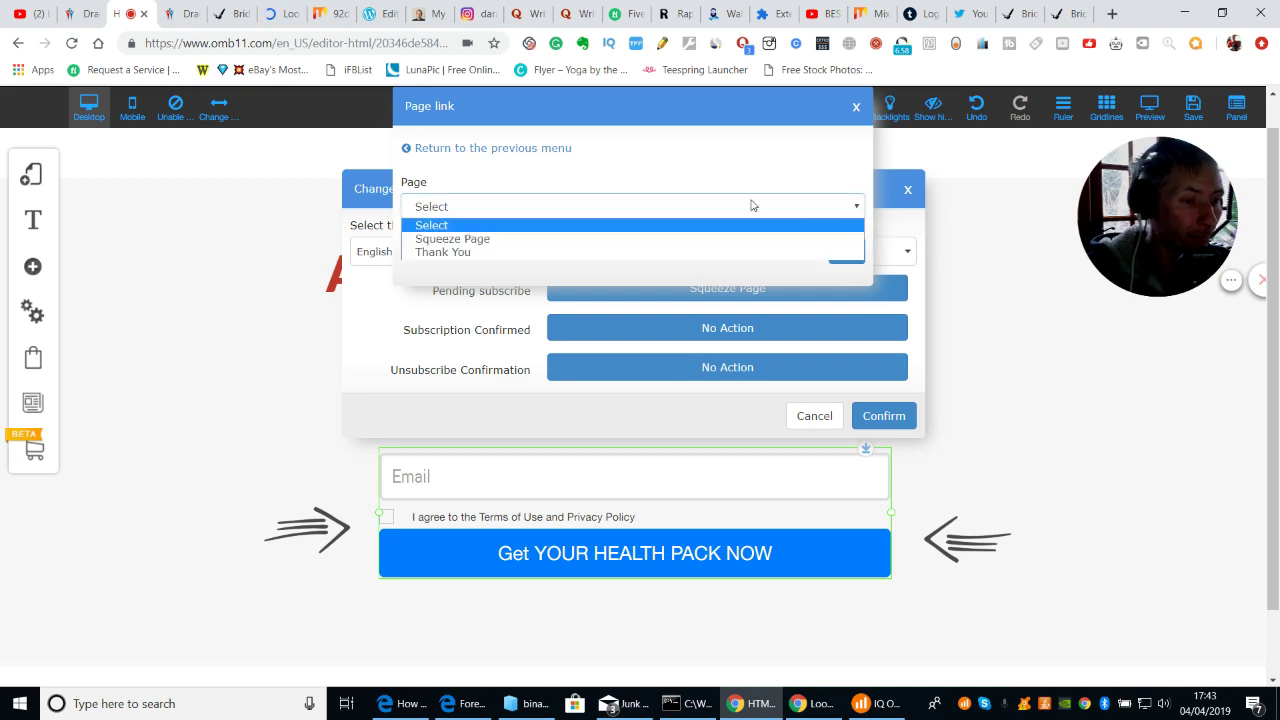
{"action": "left_click", "coordinate": [633, 254]}
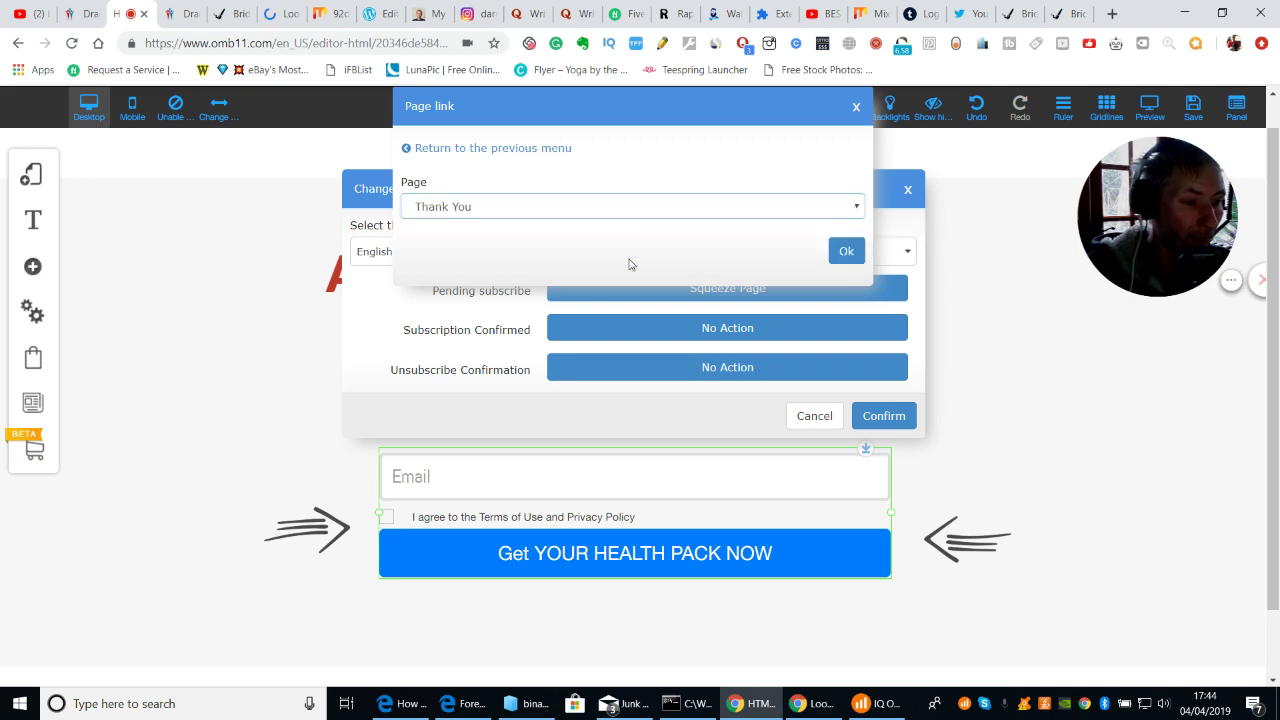
{"action": "left_click", "coordinate": [846, 251]}
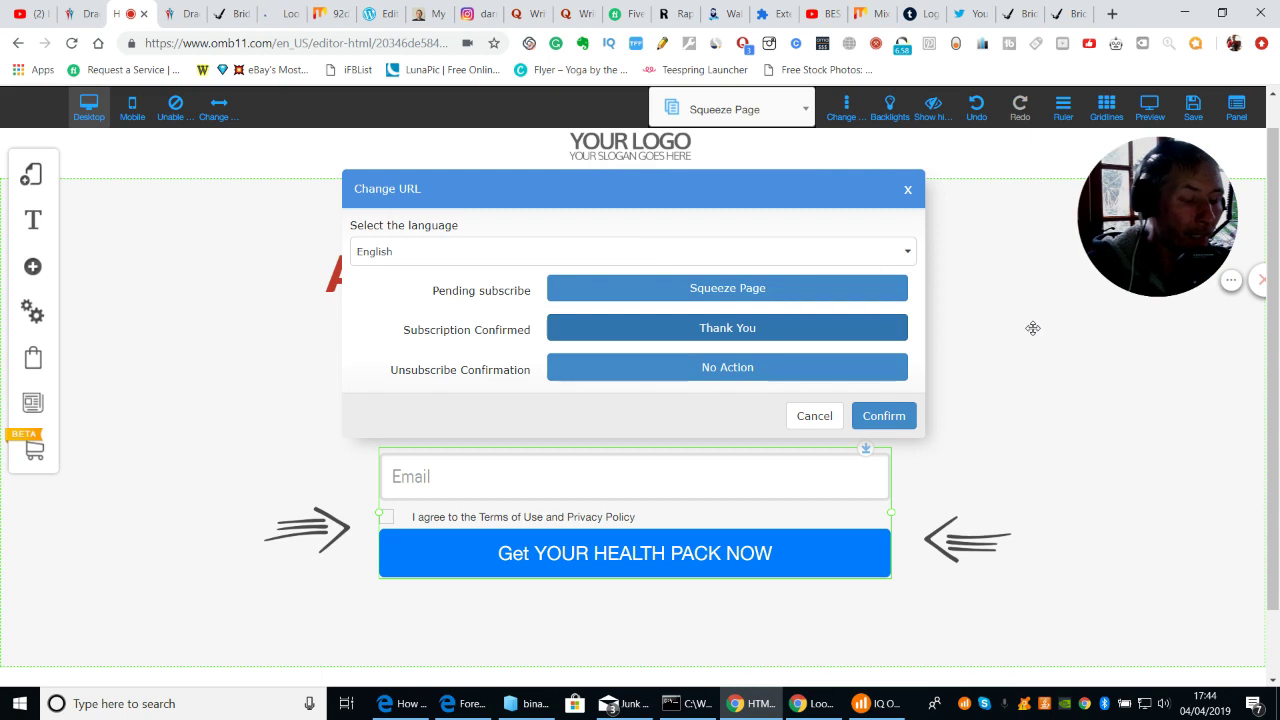
Step: Link the form's Unsubscribe Confirmation to the Squeeze Page and save the English URL settings
{"action": "left_click", "coordinate": [717, 373]}
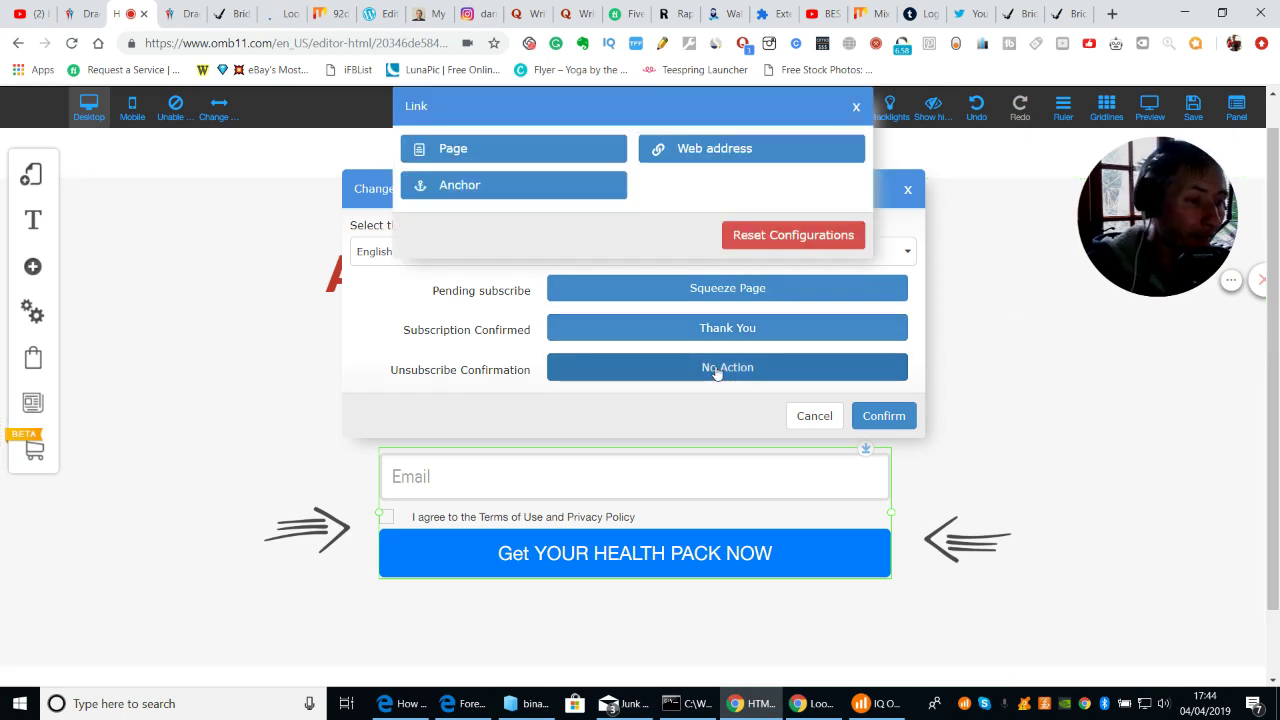
{"action": "left_click", "coordinate": [539, 141]}
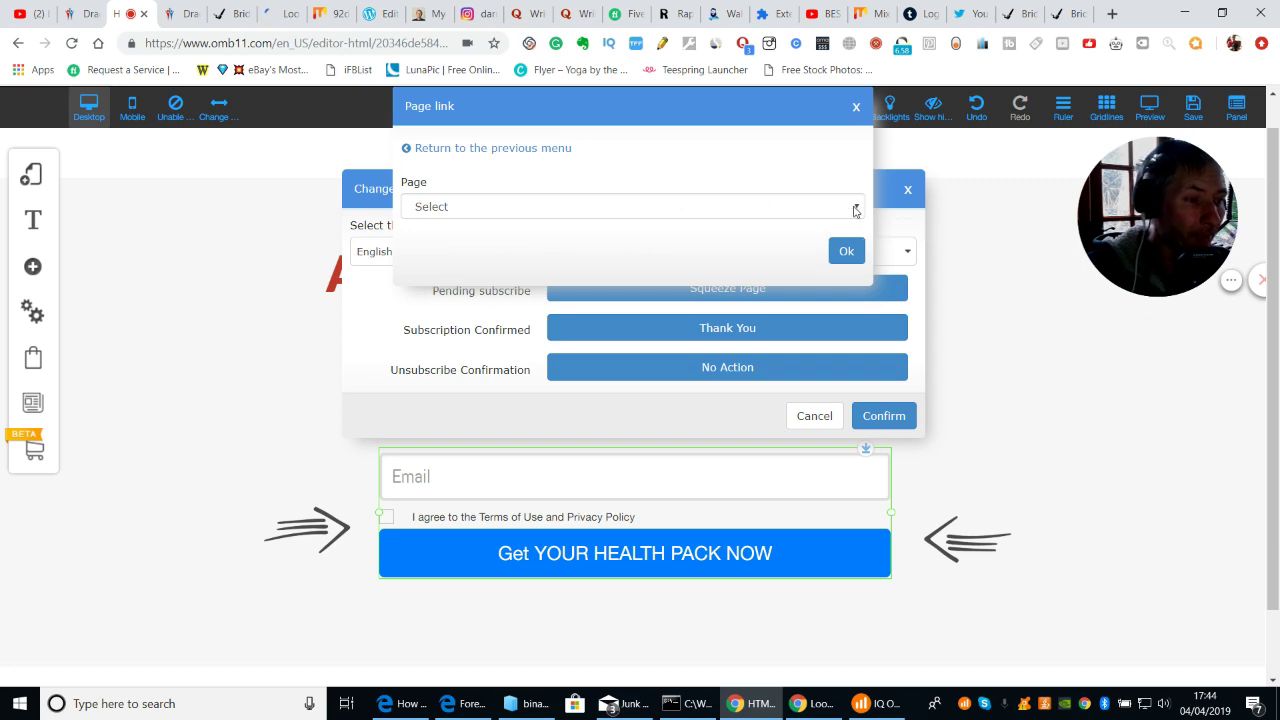
{"action": "left_click", "coordinate": [855, 208]}
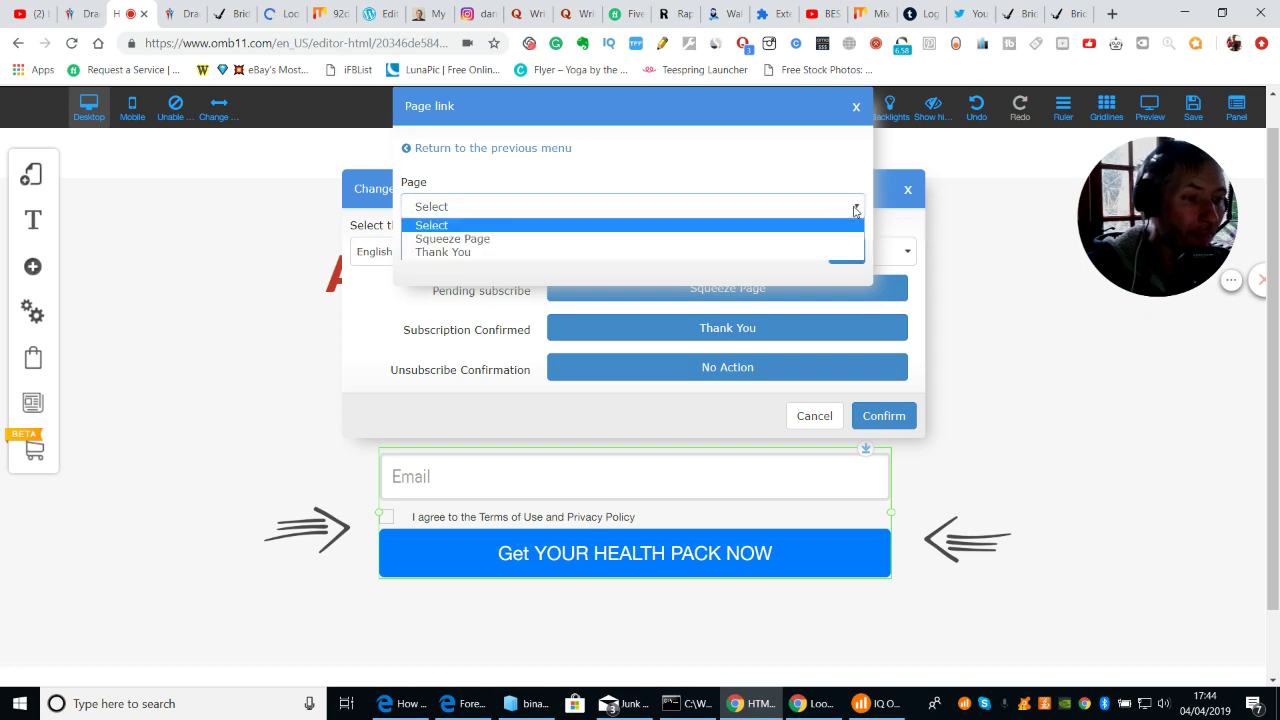
{"action": "left_click", "coordinate": [777, 240]}
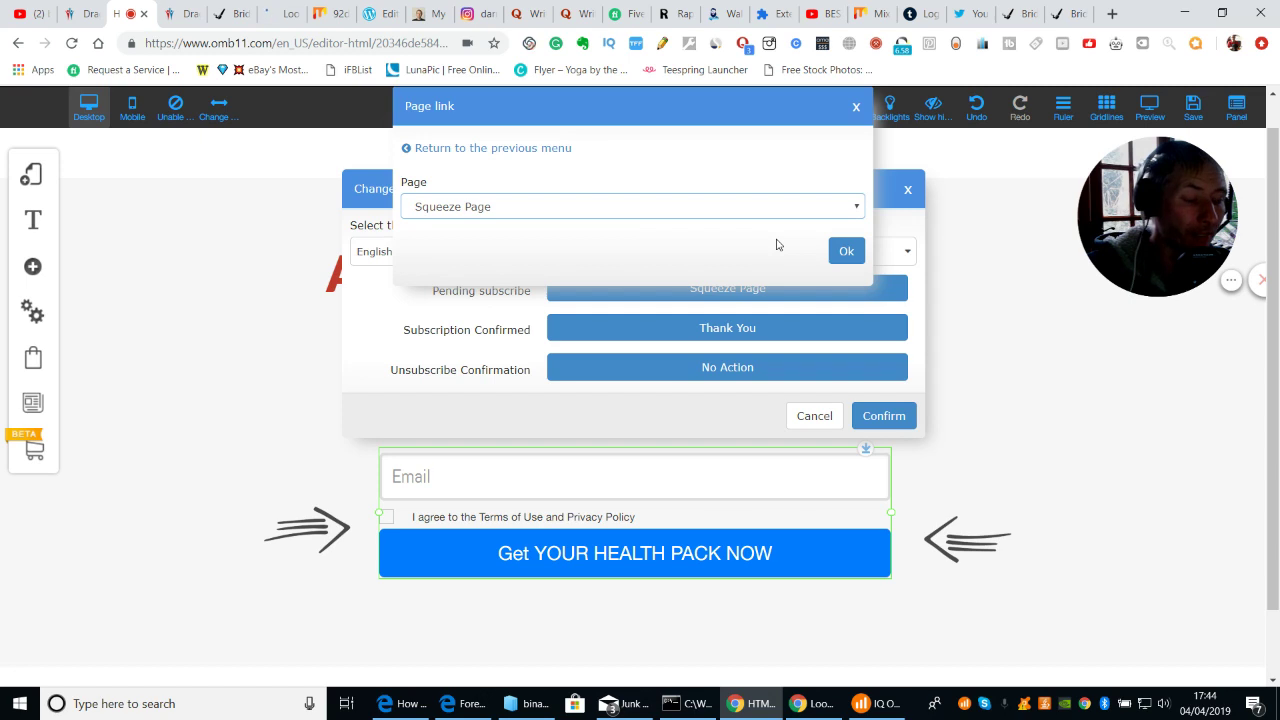
{"action": "left_click", "coordinate": [845, 254]}
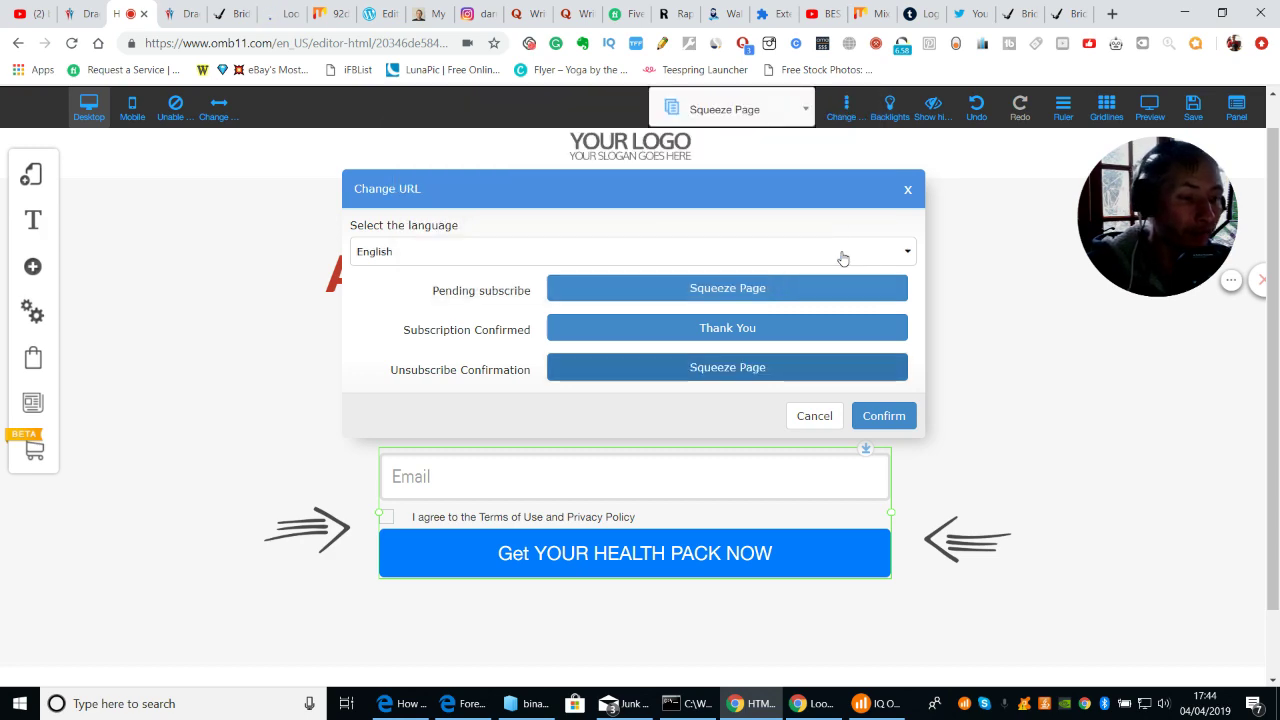
{"action": "left_click", "coordinate": [886, 415]}
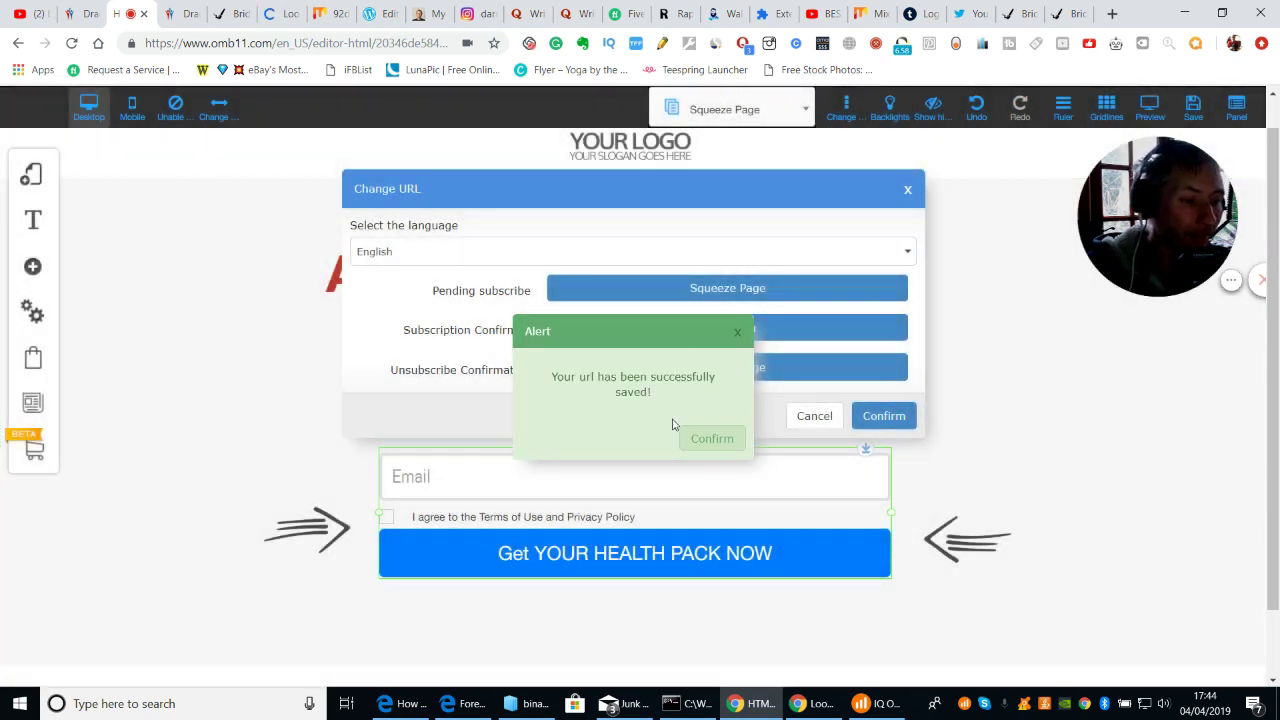
{"action": "left_click", "coordinate": [696, 443]}
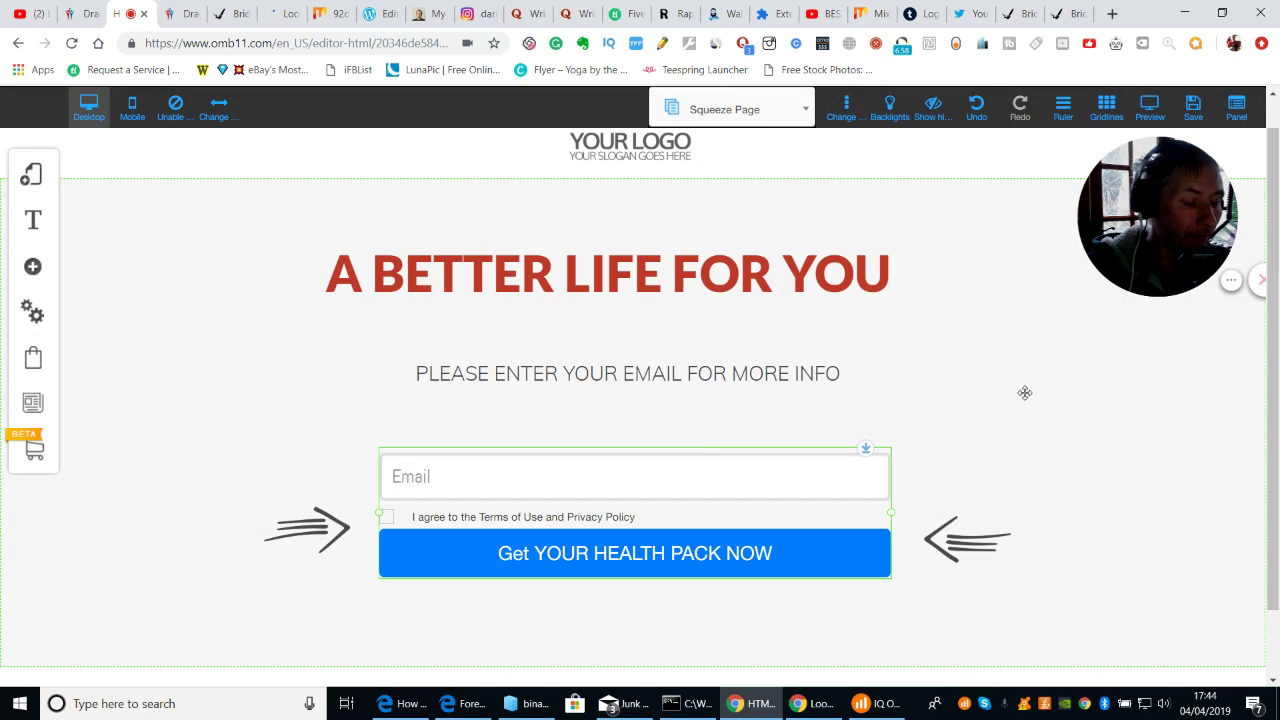
Step: Configure the opt-in form to use the "health" email marketing list
{"action": "left_click", "coordinate": [514, 477]}
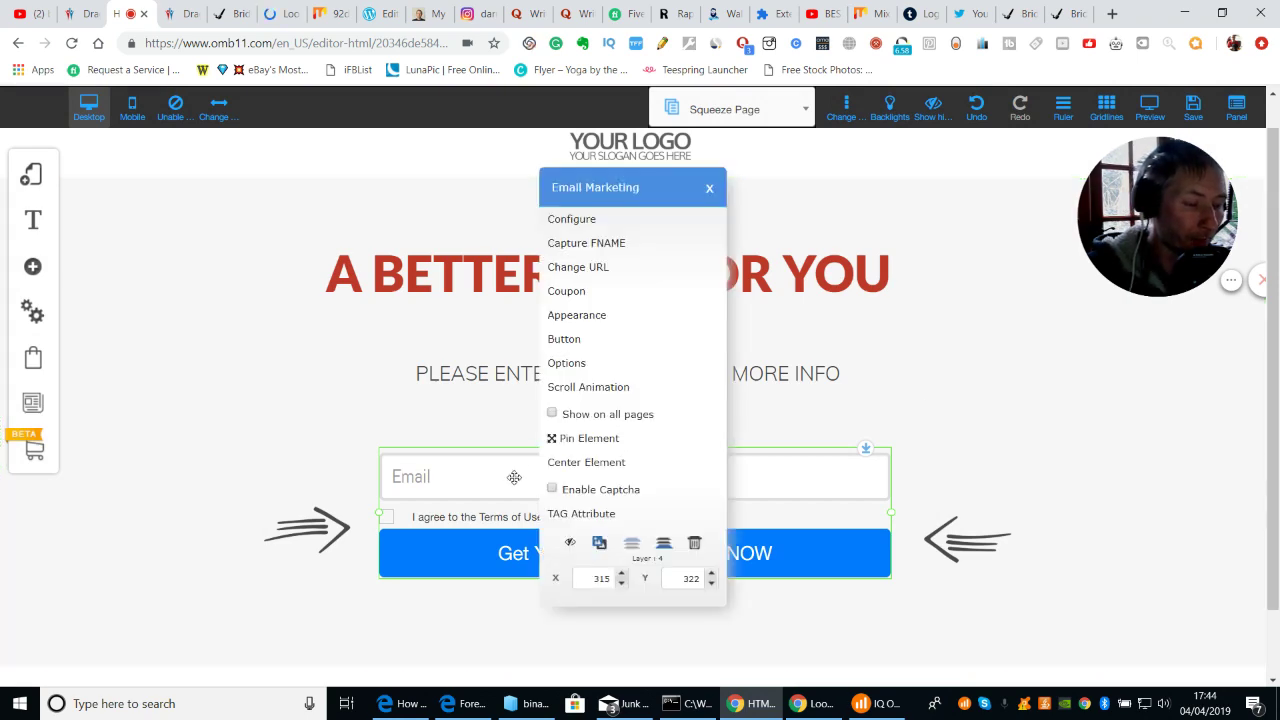
{"action": "left_click", "coordinate": [570, 220]}
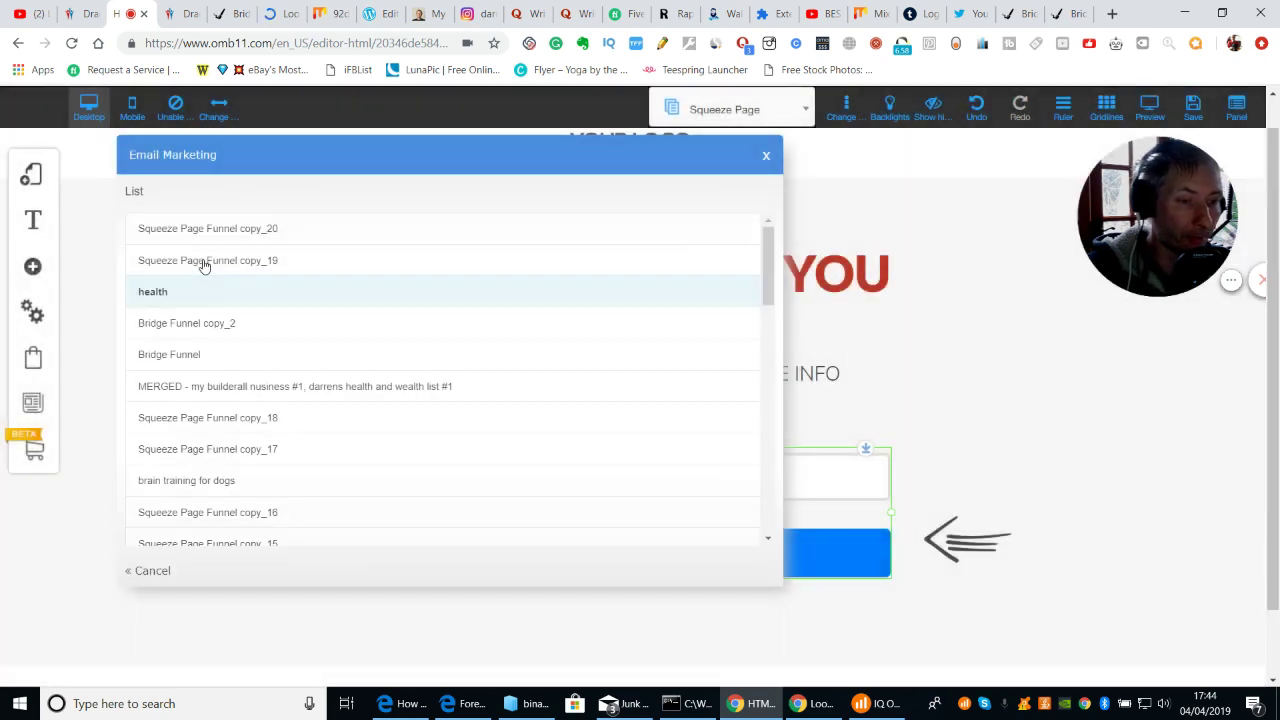
{"action": "left_click", "coordinate": [265, 300]}
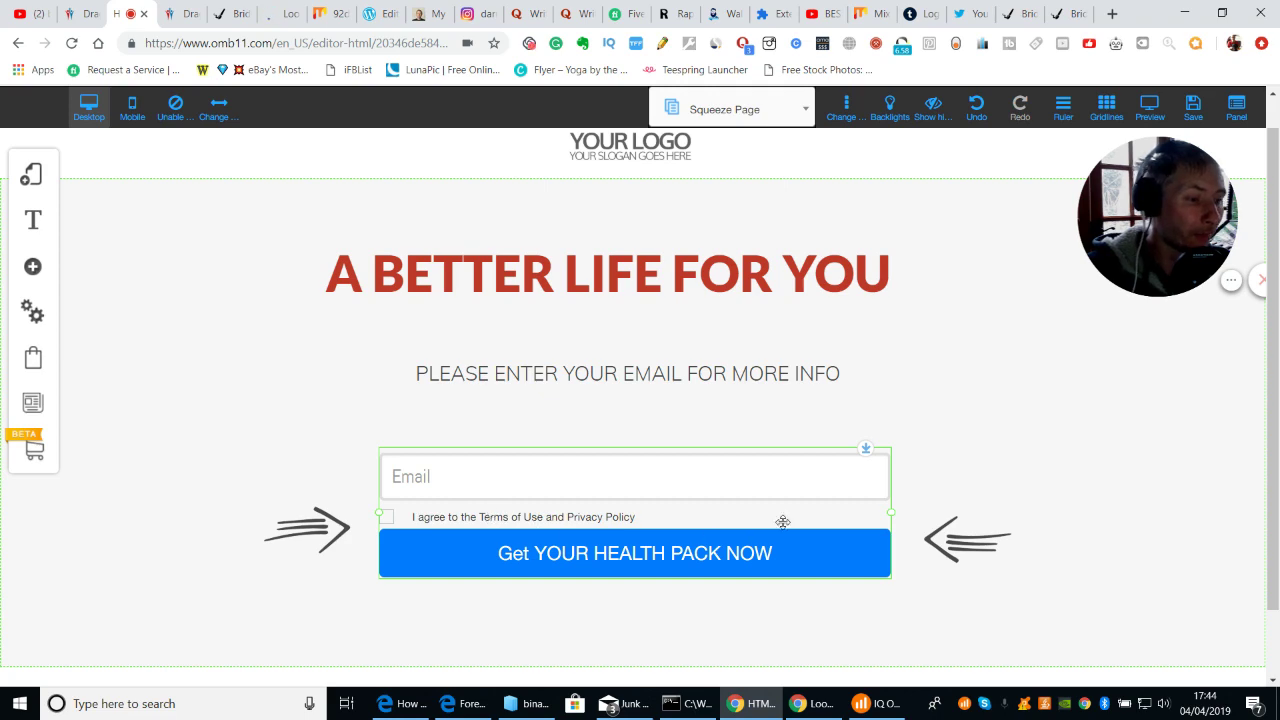
Step: Save the changes to the Thank You and Squeeze Page items and close the site editor
{"action": "left_click", "coordinate": [1188, 112]}
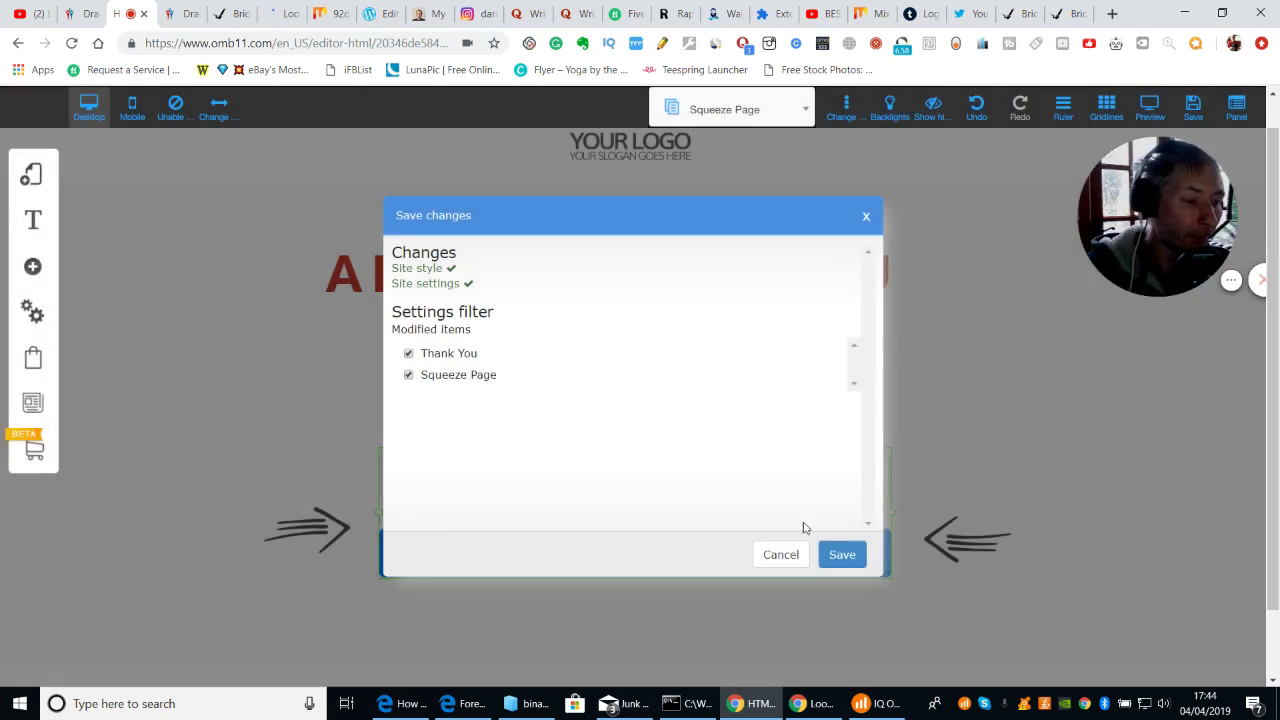
{"action": "left_click", "coordinate": [840, 557]}
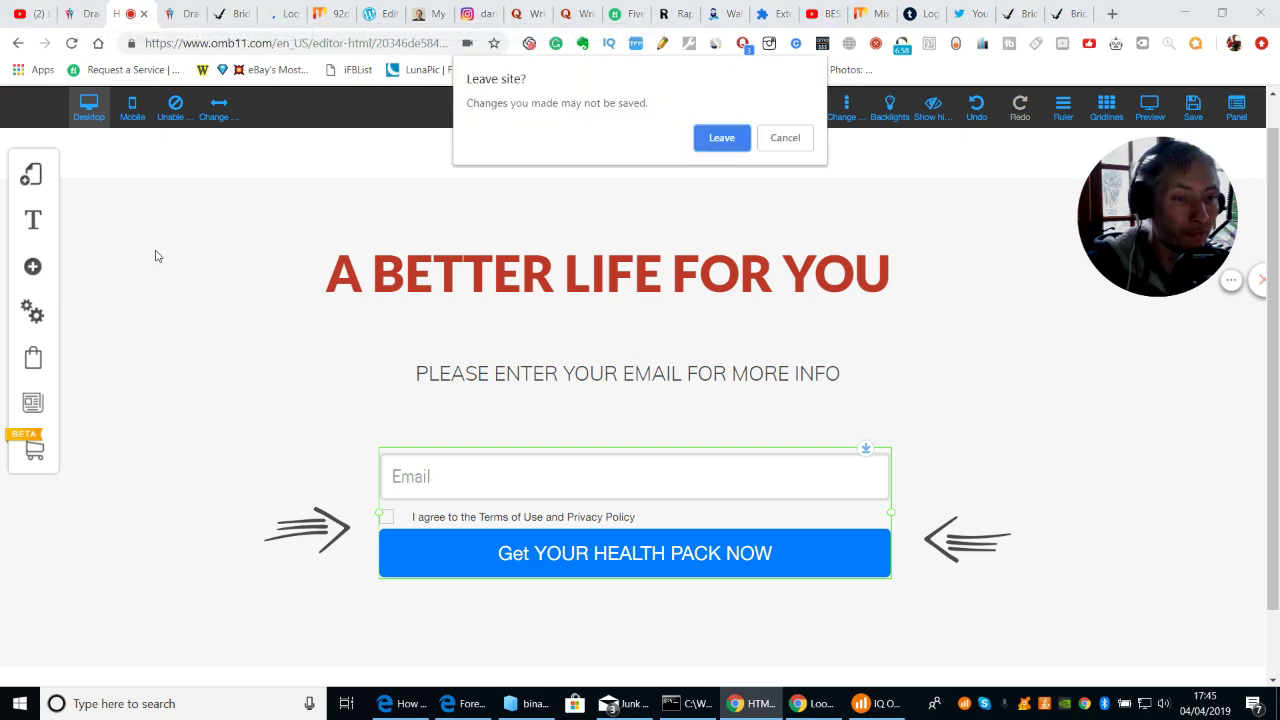
{"action": "left_click", "coordinate": [712, 140]}
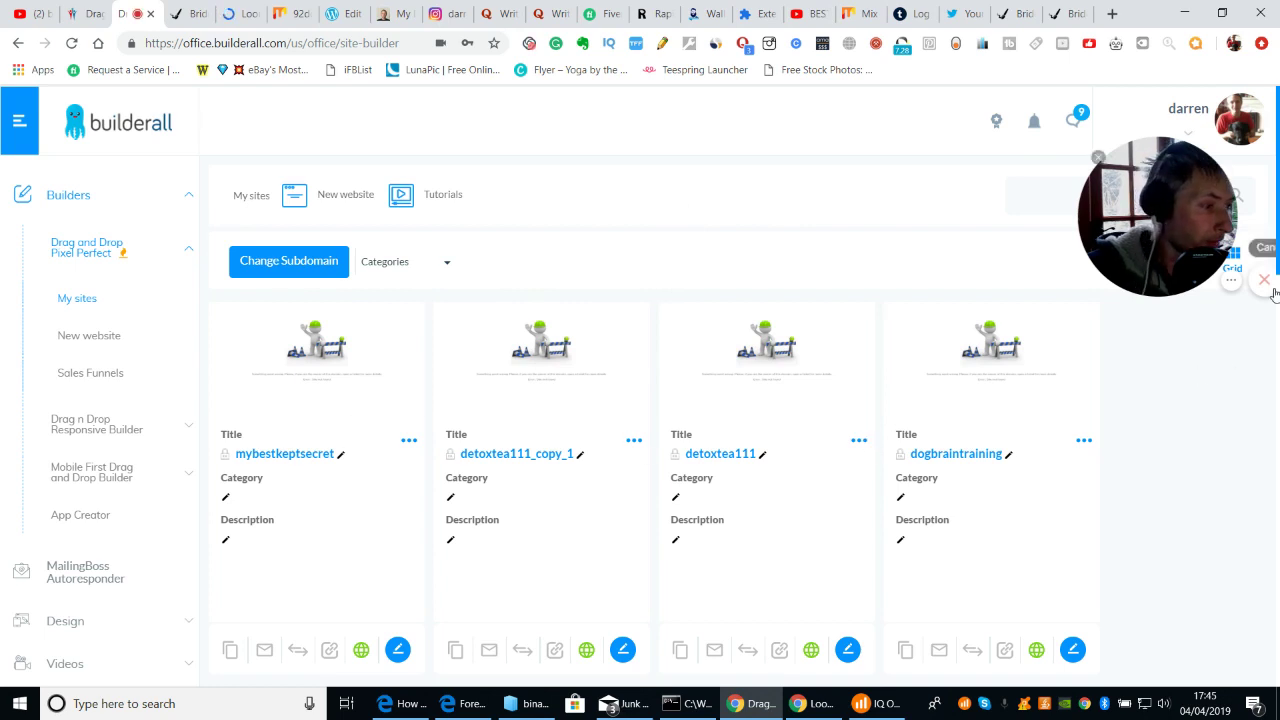
Step: Publish the newly built health page site from the list of sites and confirm the publication
{"action": "mouse_move", "coordinate": [1278, 213]}
{"action": "left_mouse_down"}
{"action": "mouse_move", "coordinate": [1277, 625]}
{"action": "mouse_move", "coordinate": [1250, 209]}
{"action": "left_mouse_up"}
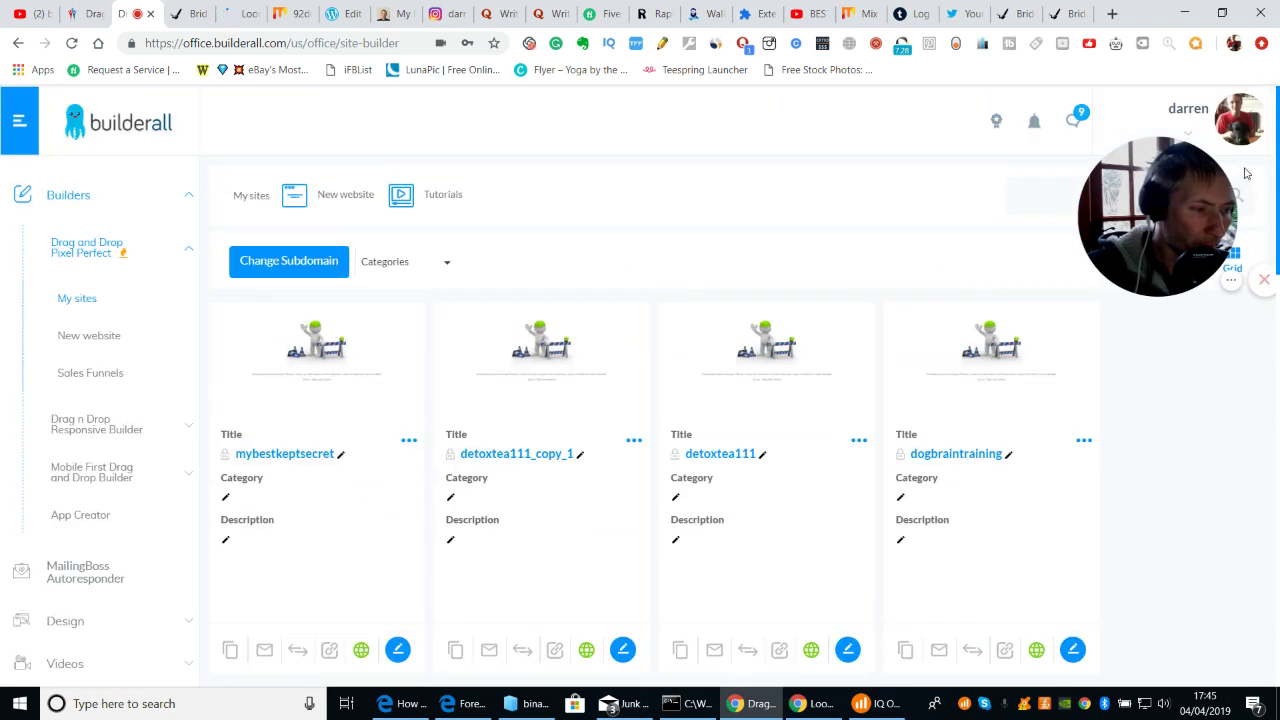
{"action": "left_click", "coordinate": [175, 203]}
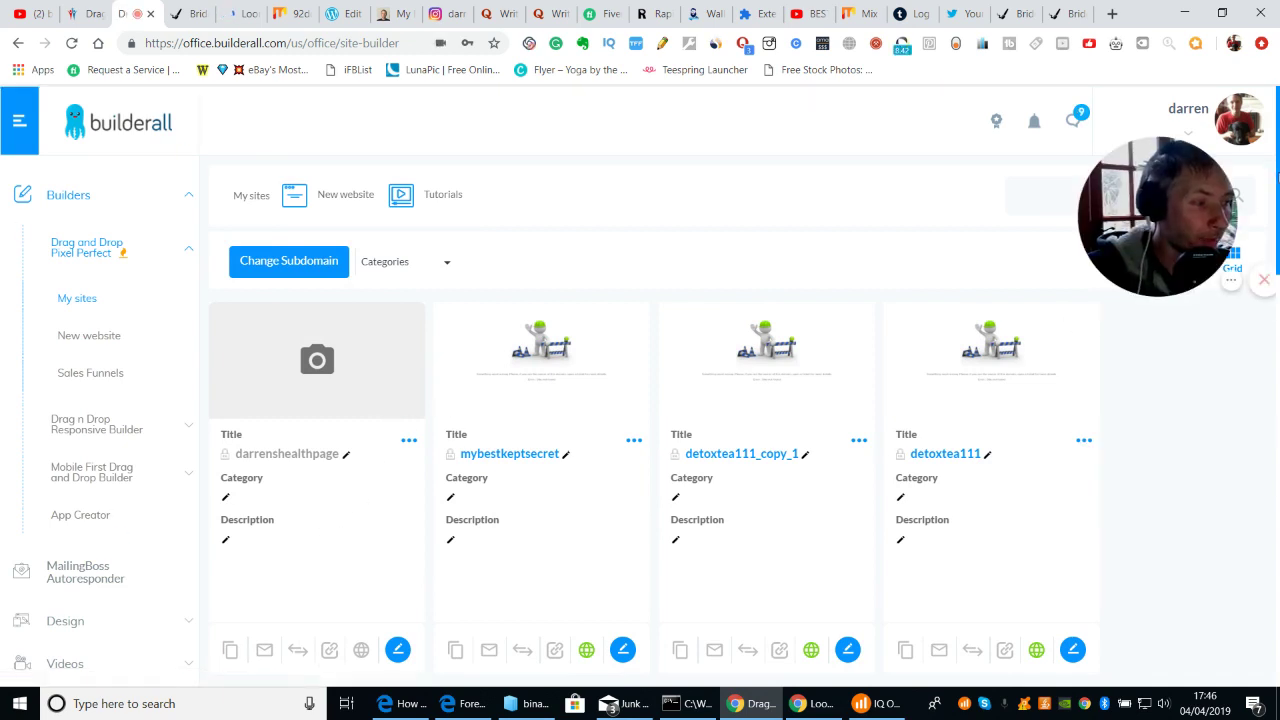
{"action": "scroll", "coordinate": [618, 410], "scroll_direction": "down", "scroll_amount": 3}
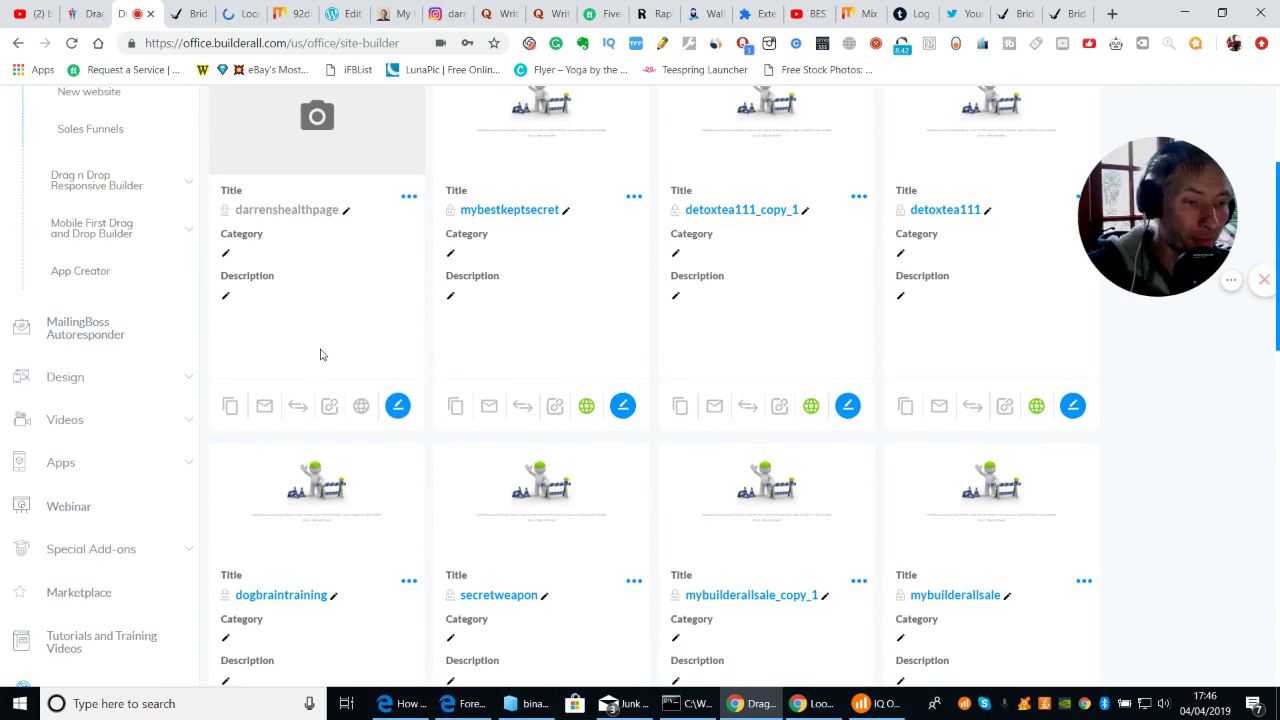
{"action": "left_click", "coordinate": [361, 408]}
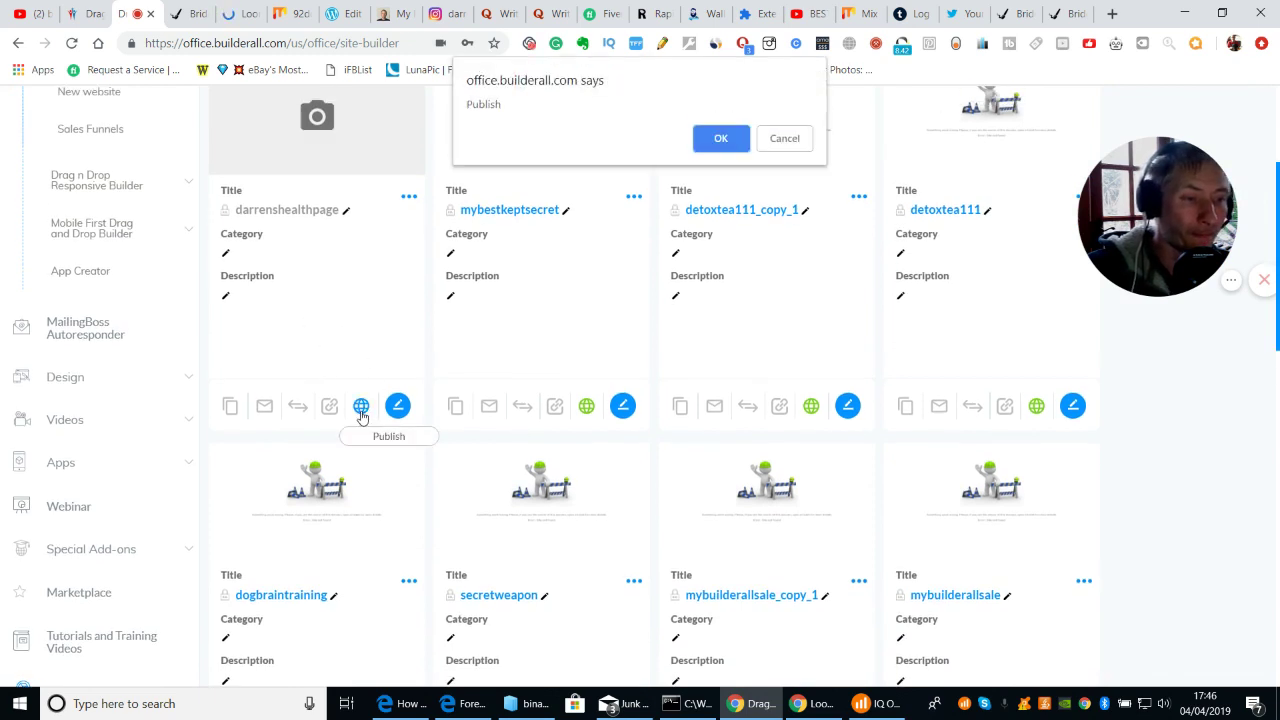
{"action": "left_click", "coordinate": [714, 147]}
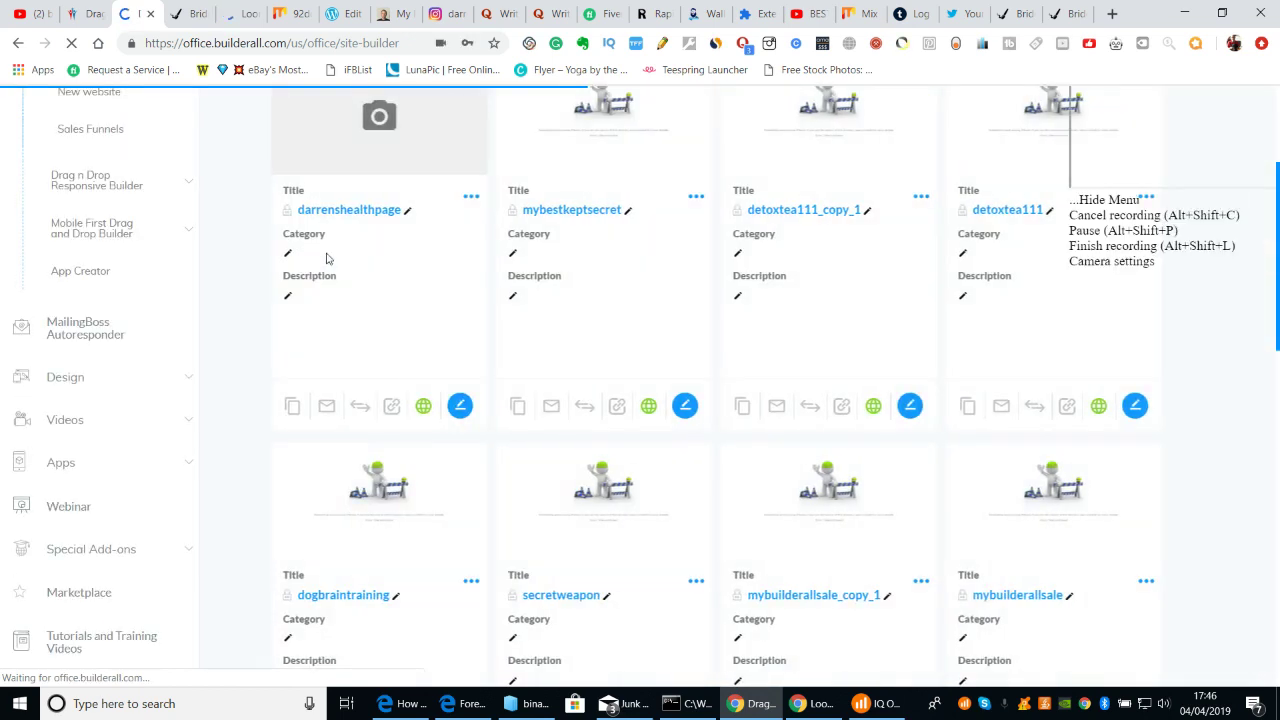
Step: Copy the published health page's link address and open it in a new browser tab
{"action": "right_click", "coordinate": [301, 212]}
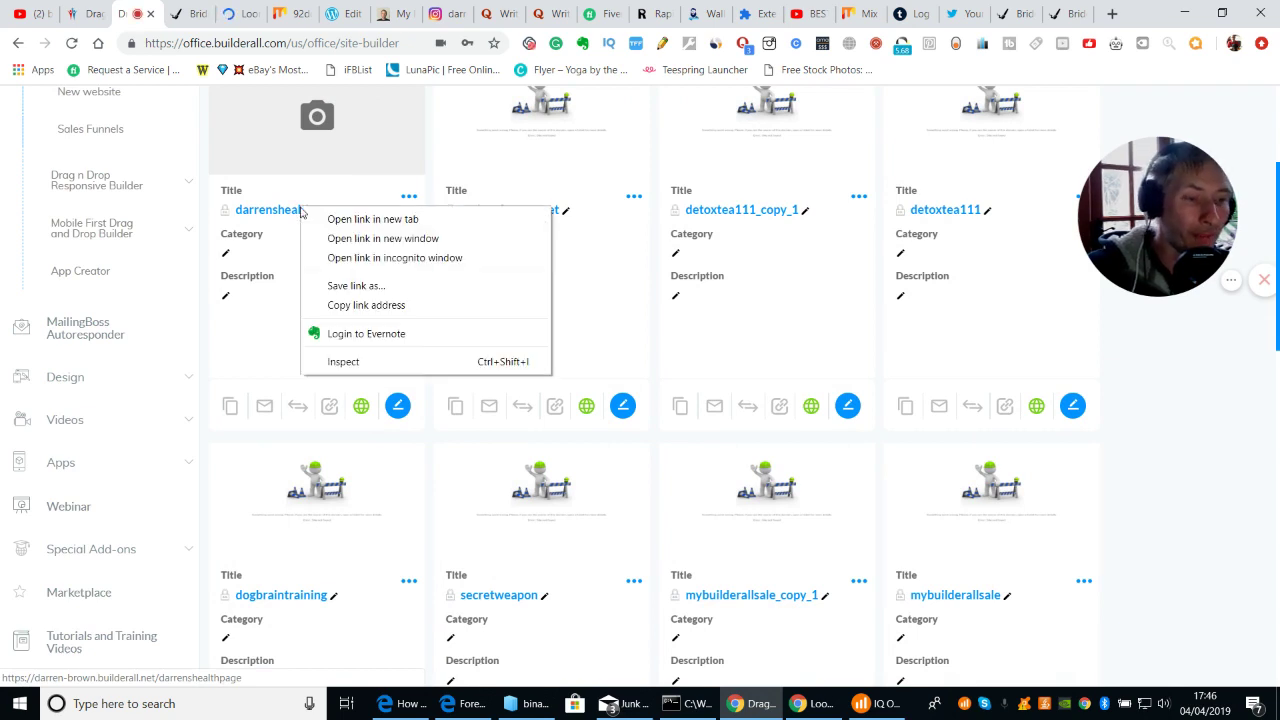
{"action": "left_click", "coordinate": [335, 306]}
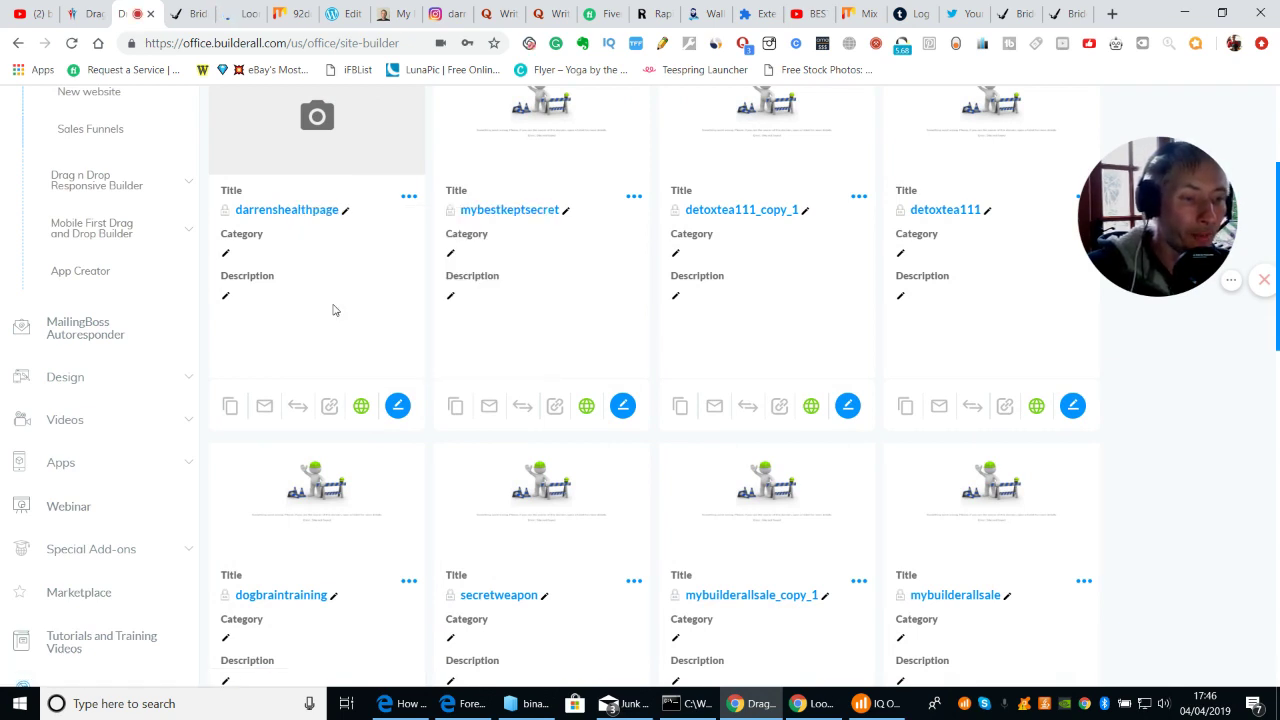
{"action": "left_click", "coordinate": [1112, 15]}
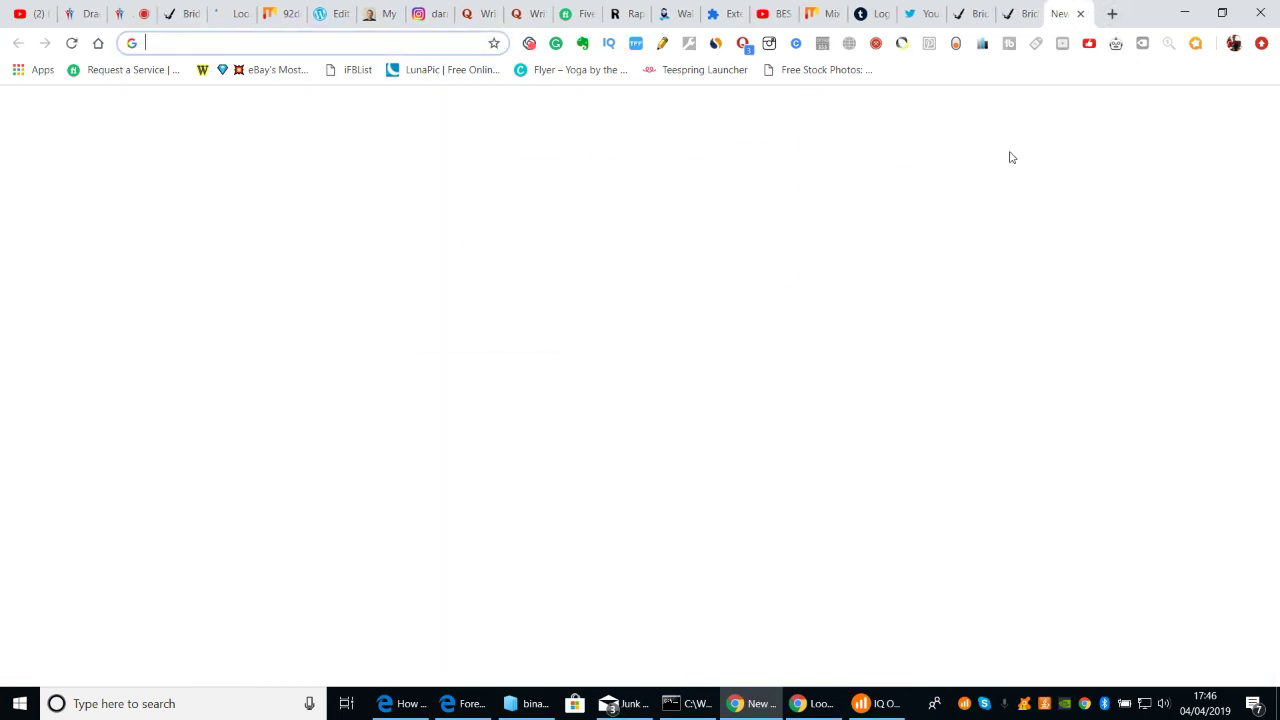
{"action": "right_click", "coordinate": [233, 43]}
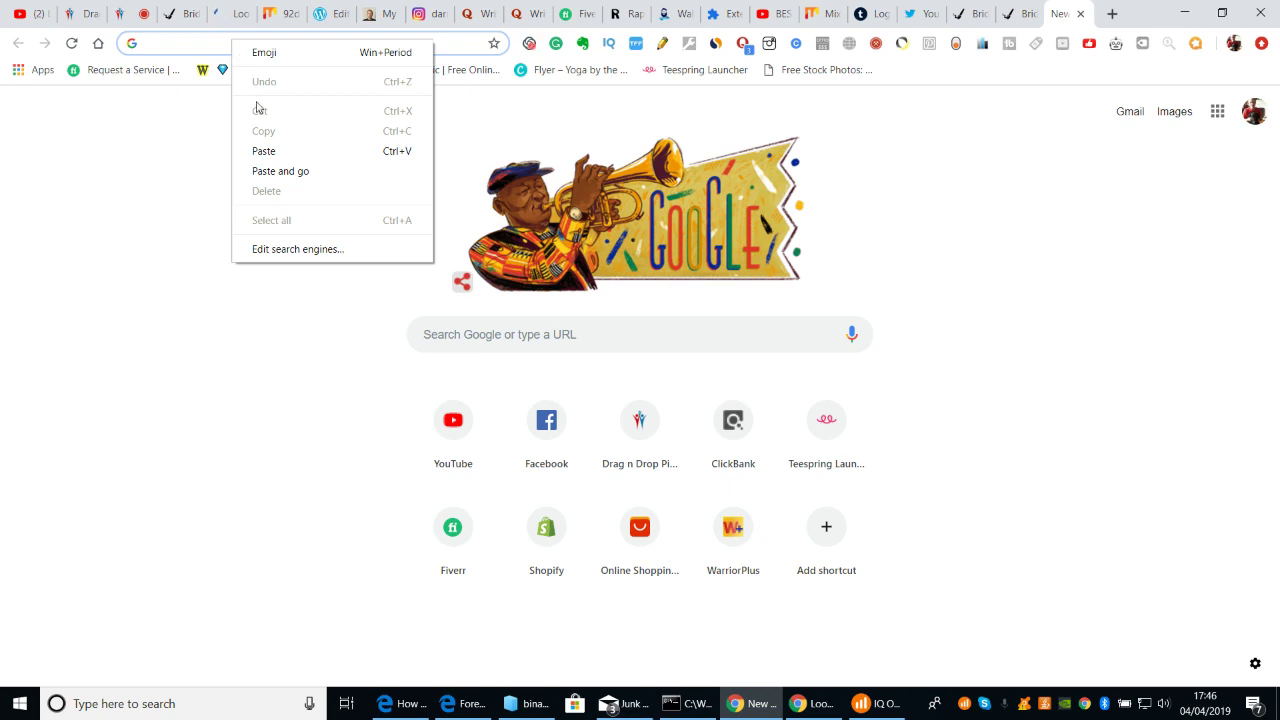
{"action": "left_click", "coordinate": [263, 151]}
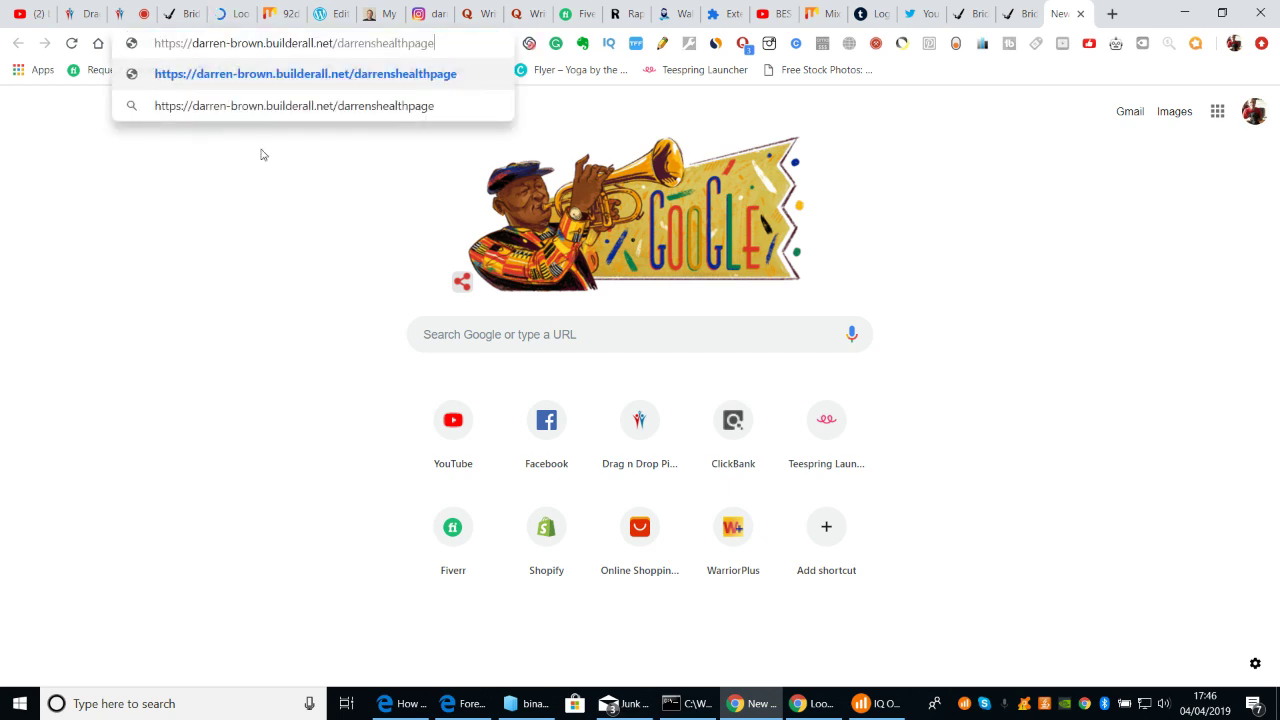
{"action": "key", "text": "Return"}
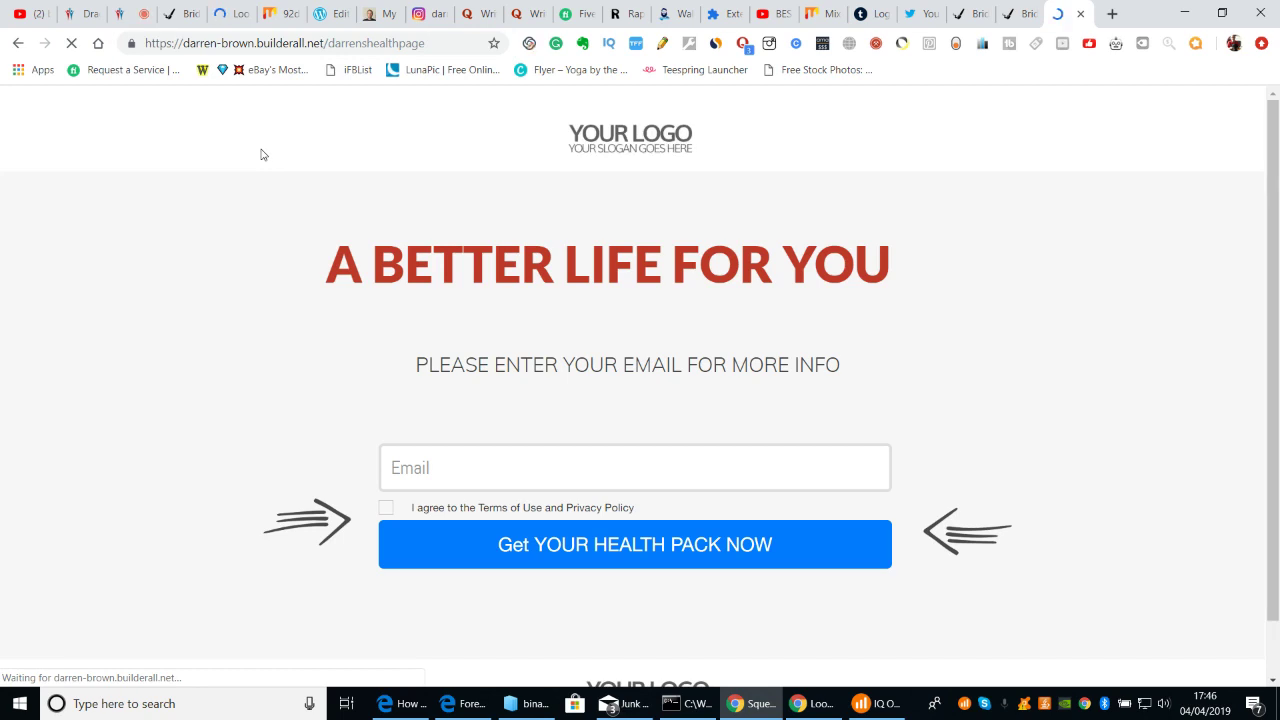
Step: Test the opt-in form by entering the saved email address, agreeing to the terms and submitting, and view the resulting page's video and call-to-action section
{"action": "left_click", "coordinate": [532, 429]}
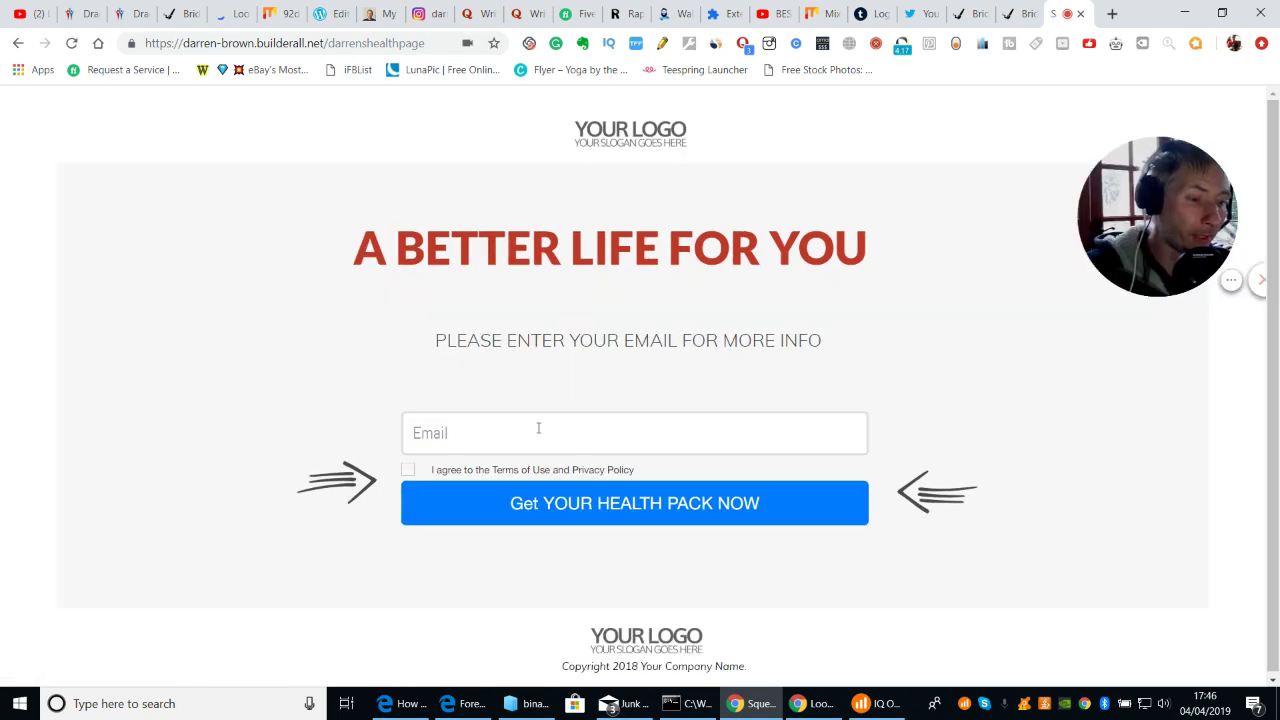
{"action": "right_click", "coordinate": [532, 429]}
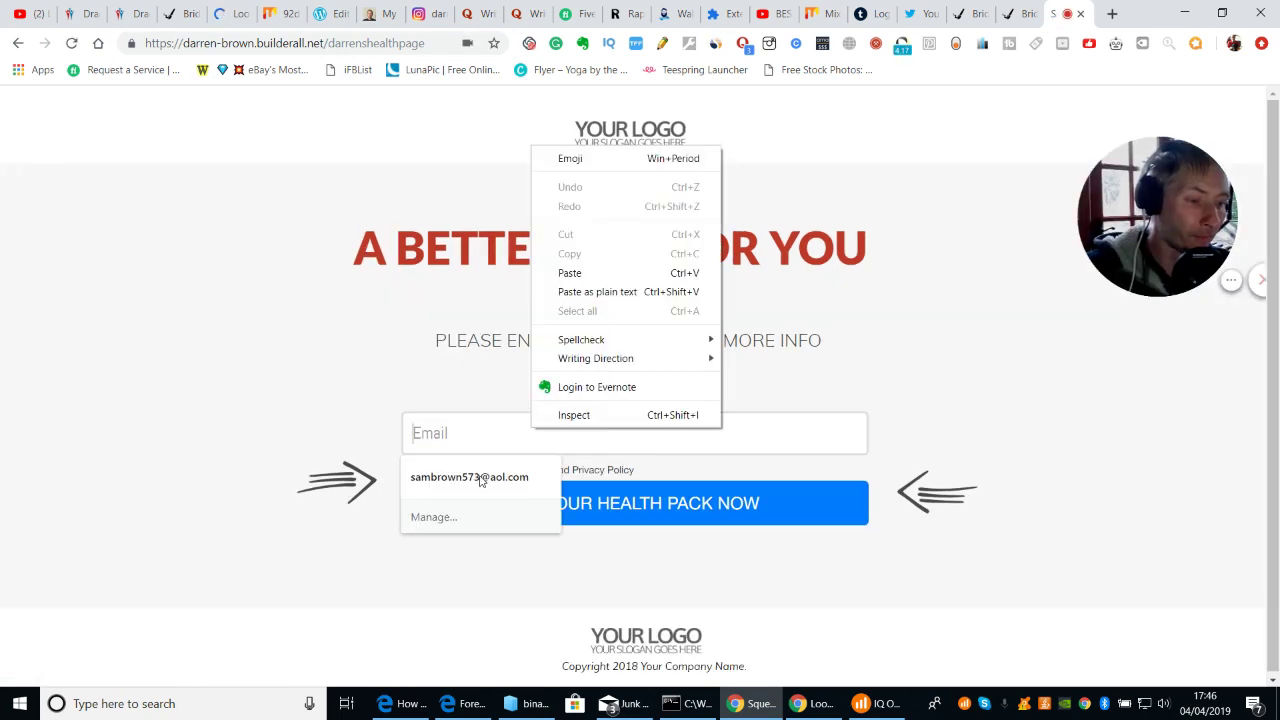
{"action": "left_click", "coordinate": [480, 480]}
{"action": "left_click", "coordinate": [407, 471]}
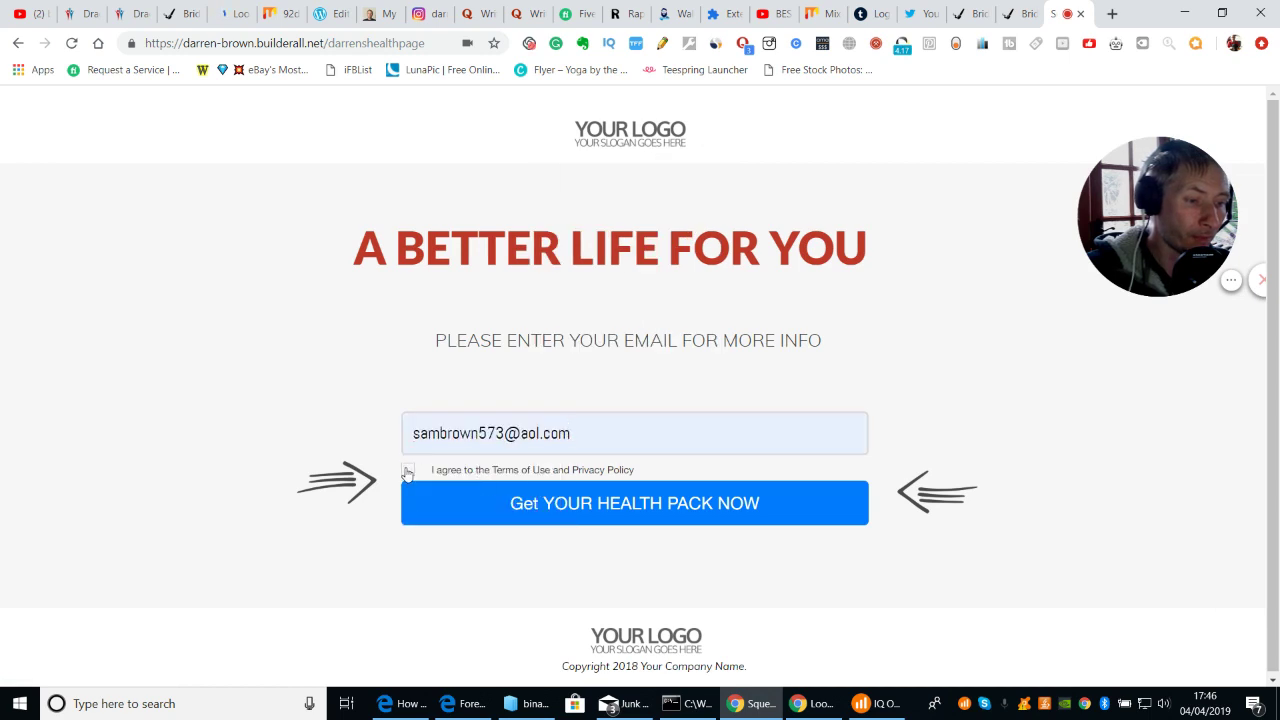
{"action": "left_click", "coordinate": [548, 513]}
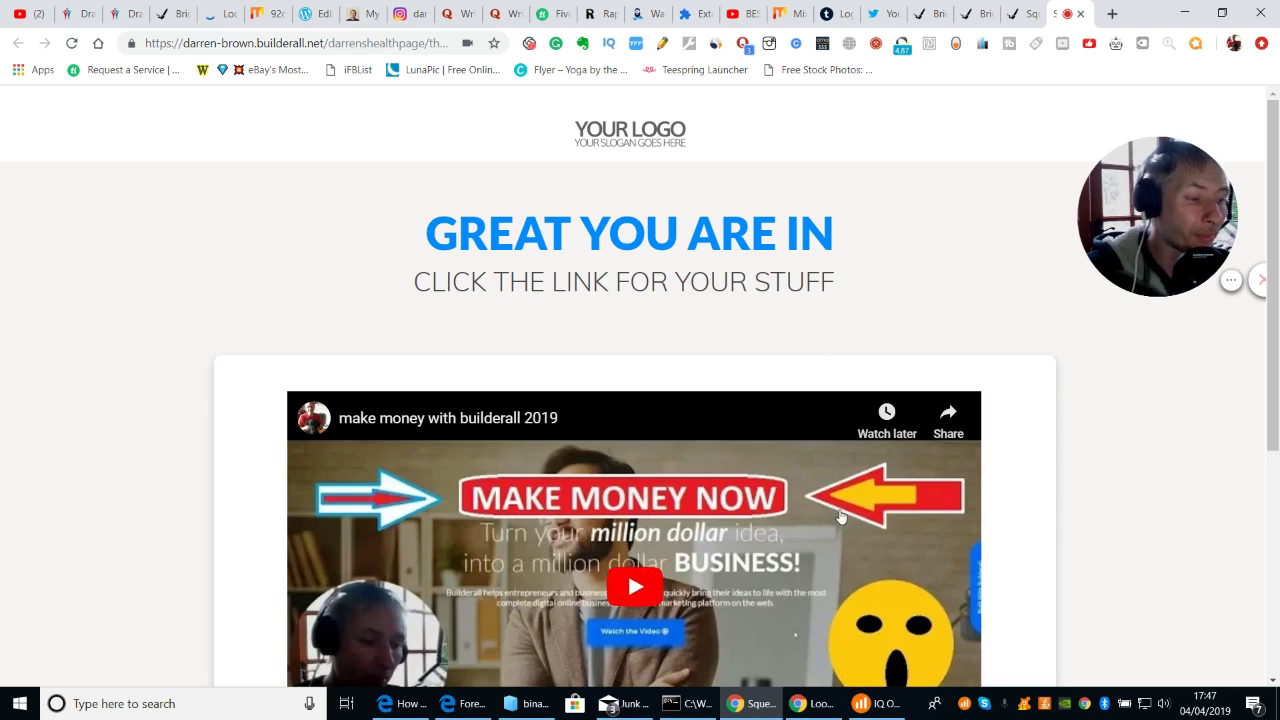
{"action": "left_click_drag", "start_coordinate": [1273, 178], "coordinate": [1277, 329]}
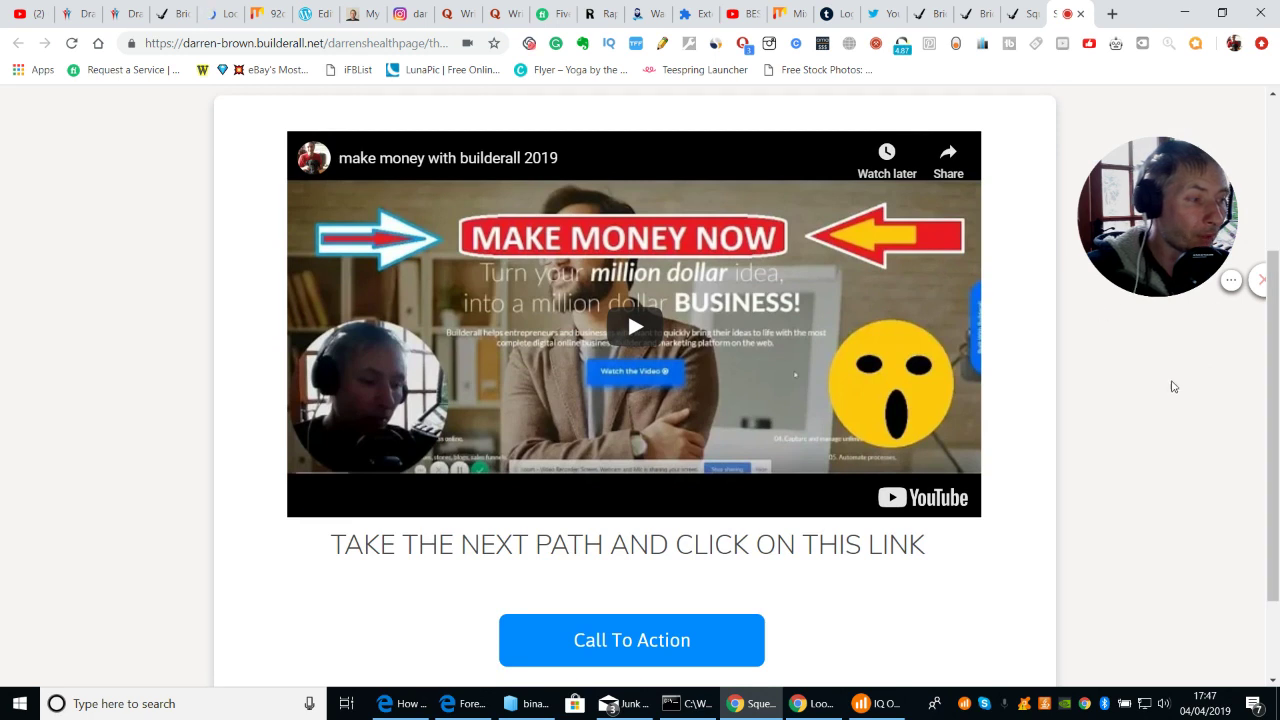